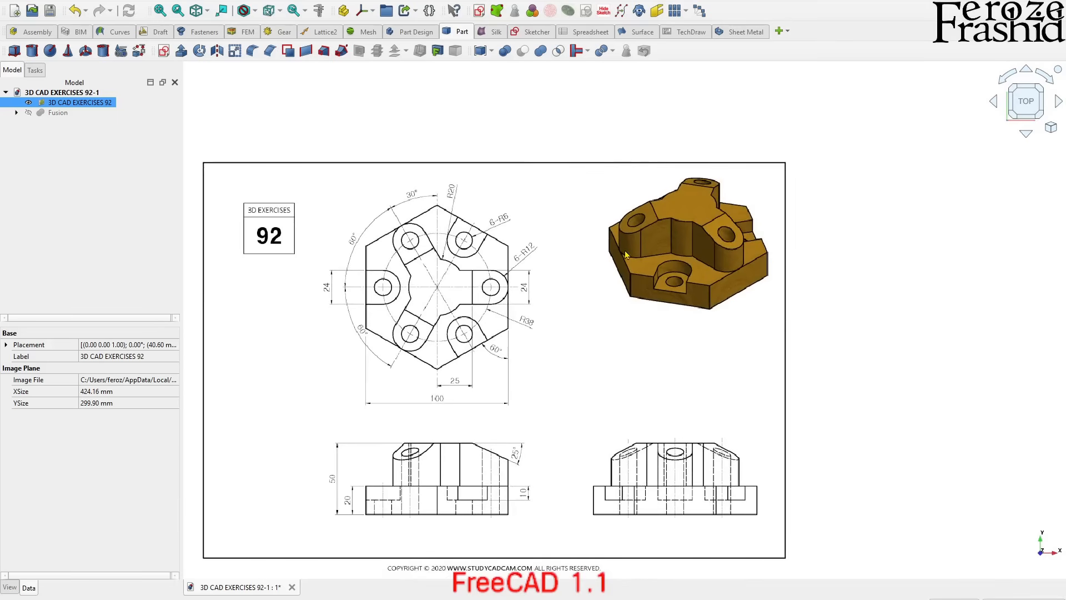
{"action": "scroll", "coordinate": [712, 259], "scroll_direction": "up", "scroll_amount": 2}
{"action": "scroll", "coordinate": [745, 281], "scroll_direction": "down", "scroll_amount": 2}
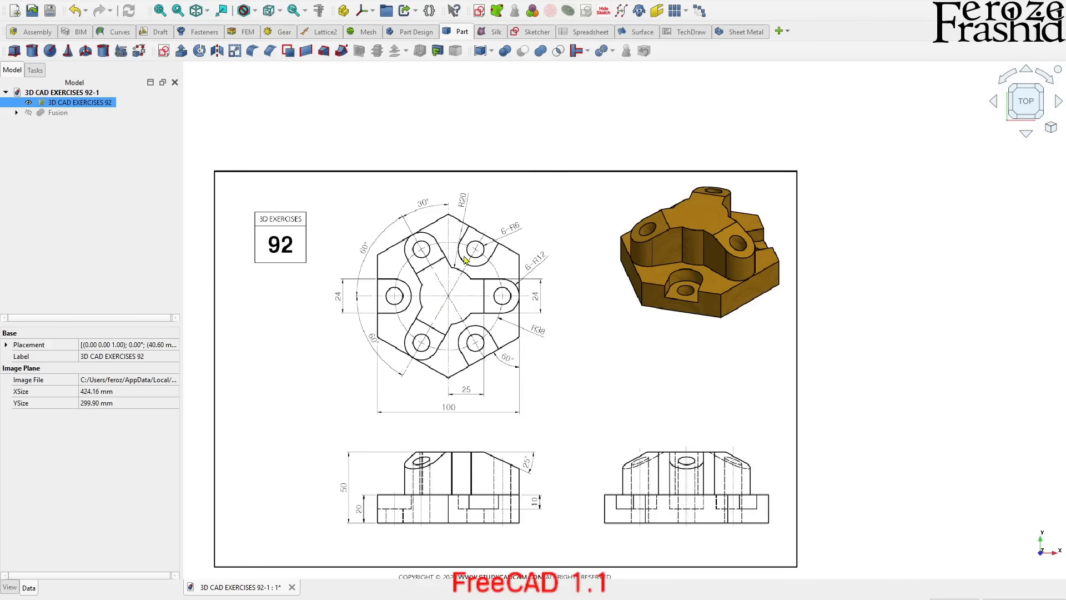
{"action": "scroll", "coordinate": [456, 300], "scroll_direction": "up", "scroll_amount": 1}
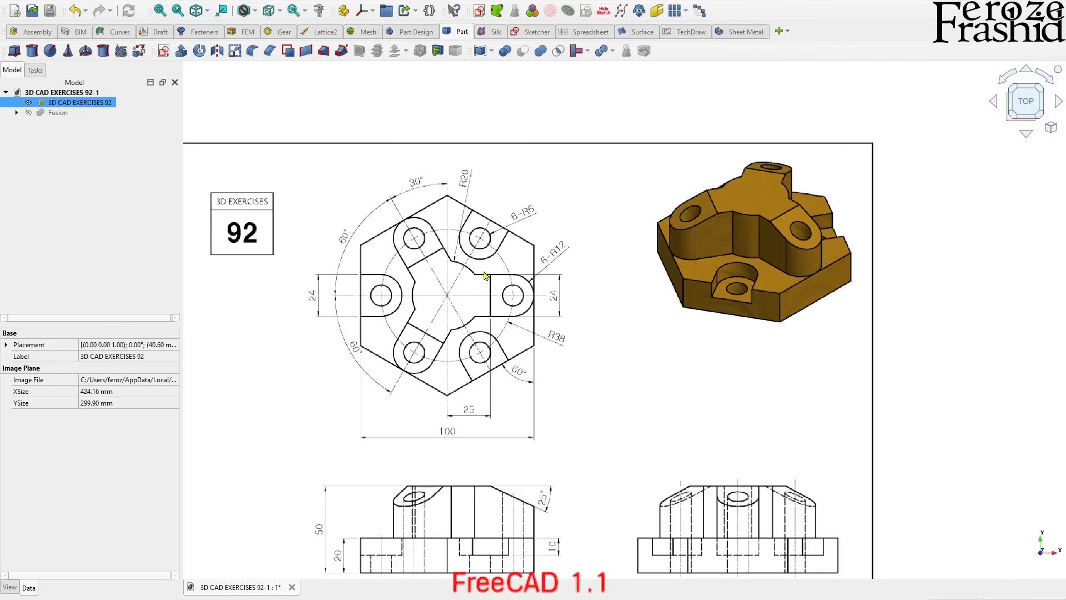
{"action": "scroll", "coordinate": [520, 211], "scroll_direction": "down", "scroll_amount": 2}
{"action": "left_click", "coordinate": [504, 136]}
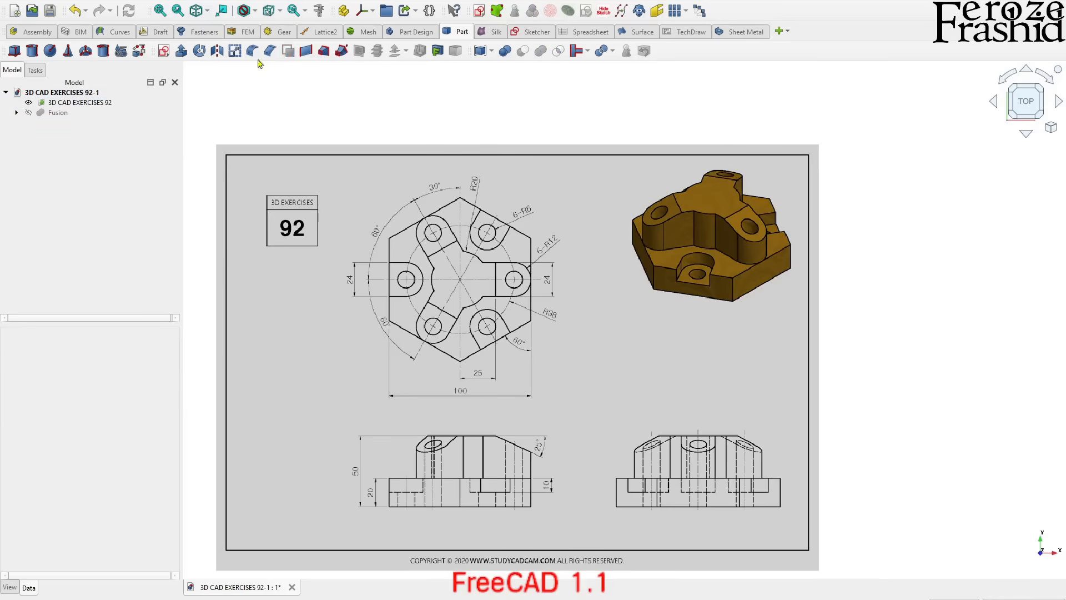
Check the installed program version and release date in the About information, and close it
{"action": "left_click", "coordinate": [177, 3]}
{"action": "left_click", "coordinate": [203, 174]}
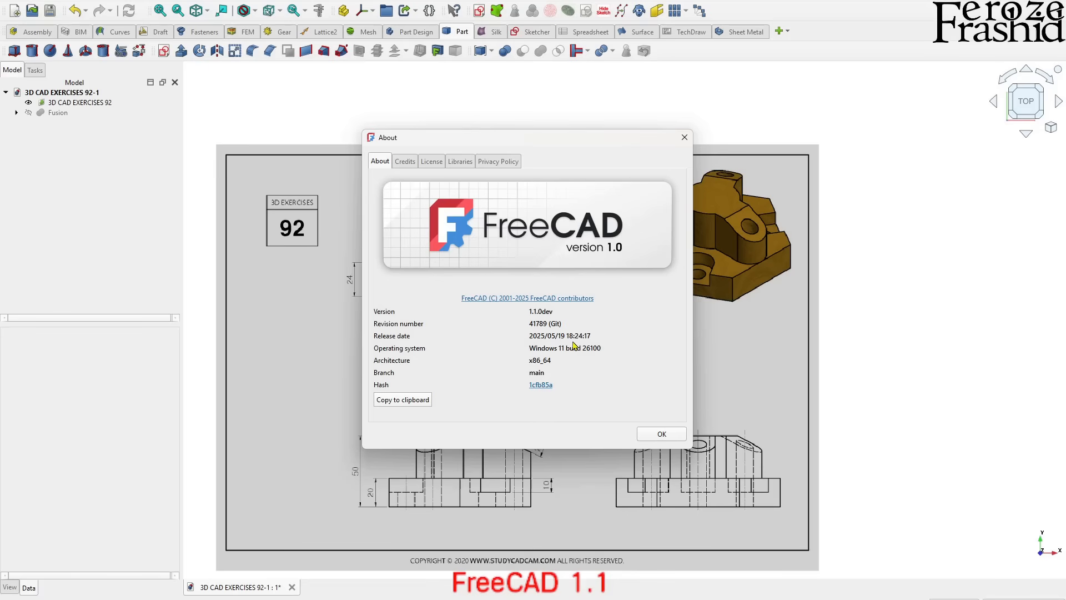
{"action": "left_click", "coordinate": [663, 436]}
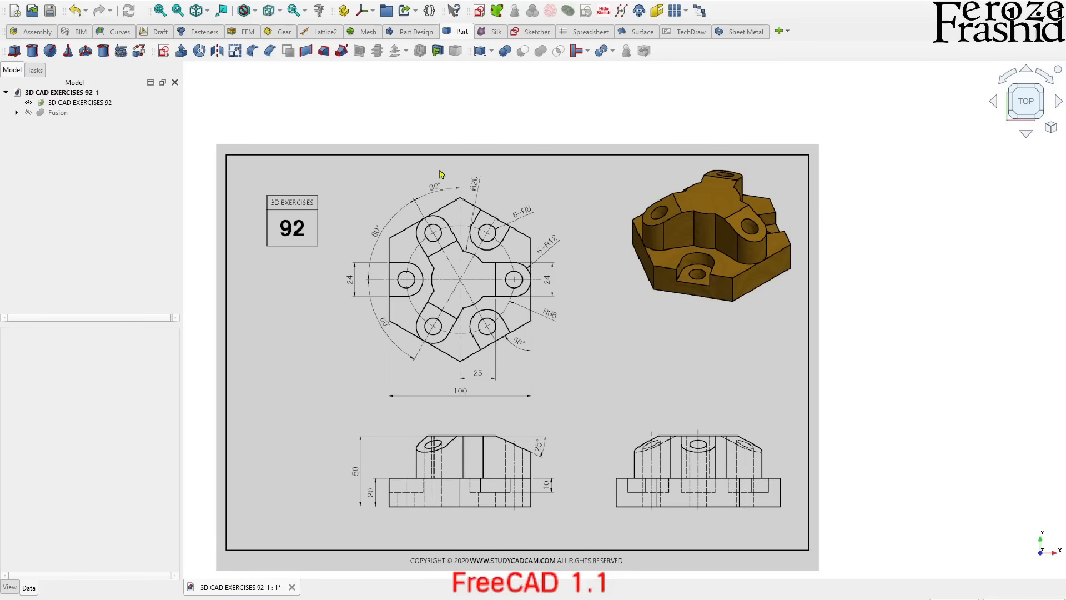
Create a new document, import the 3D CAD EXERCISES 92 drawing image and show it in top view
{"action": "left_click", "coordinate": [97, 153]}
{"action": "key", "text": "ctrl+n"}
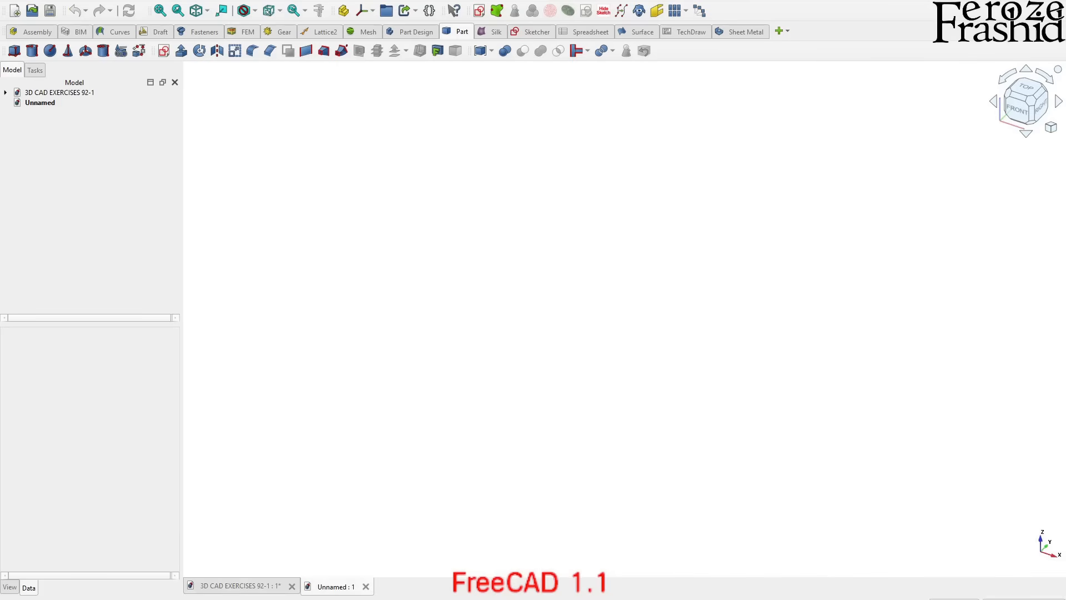
{"action": "left_click_drag", "start_coordinate": [716, 599], "coordinate": [714, 404]}
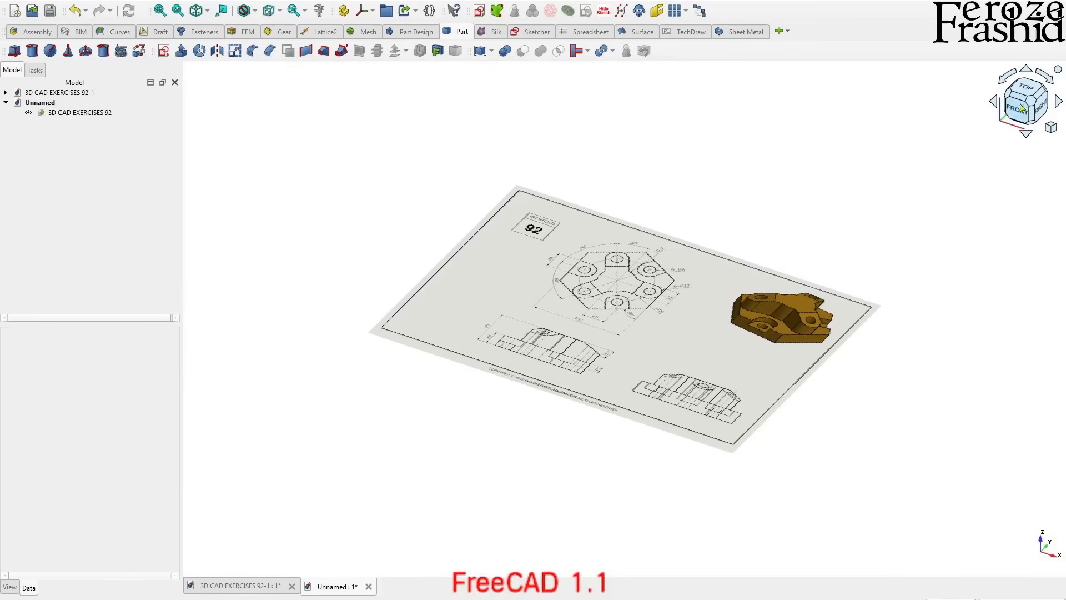
{"action": "left_click", "coordinate": [1028, 94]}
{"action": "scroll", "coordinate": [685, 272], "scroll_direction": "up", "scroll_amount": 1}
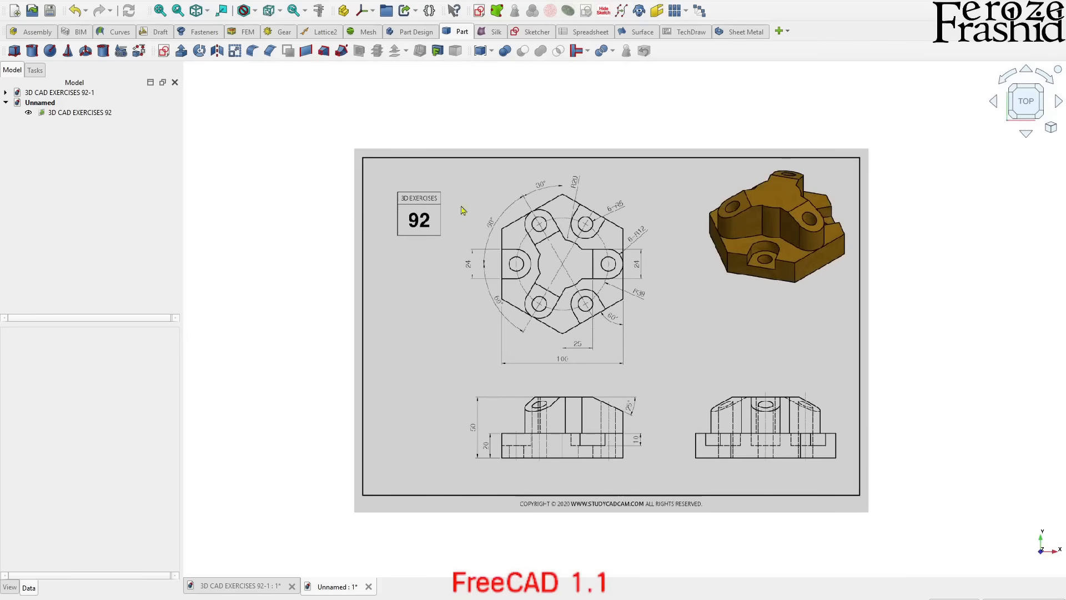
Calibrate the imported drawing image by picking both ends of the plan view's overall width dimension and setting the distance to 100 mm
{"action": "scroll", "coordinate": [748, 279], "scroll_direction": "up", "scroll_amount": 1}
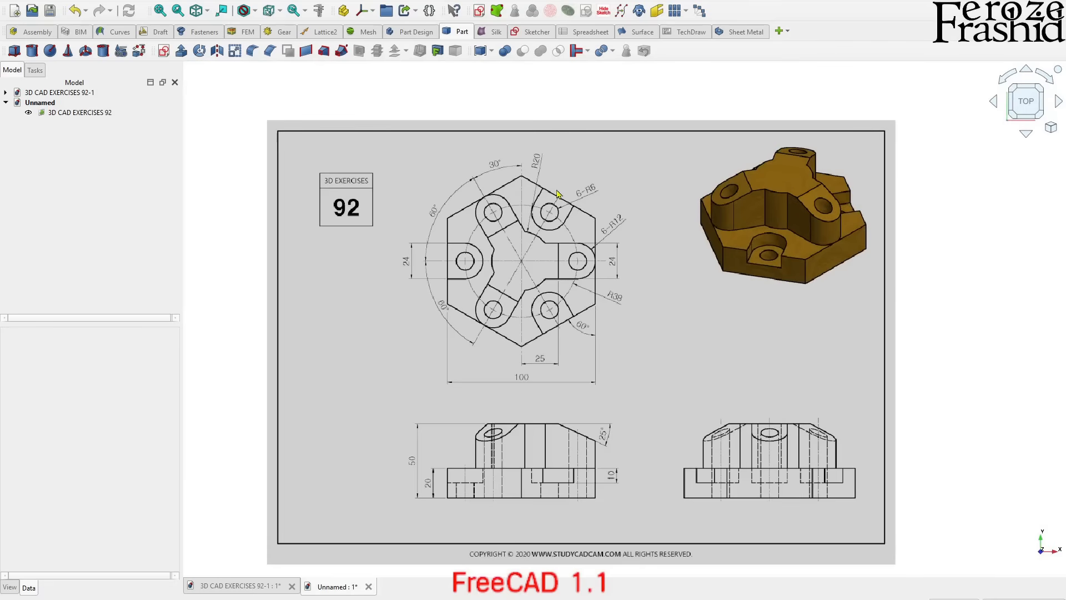
{"action": "scroll", "coordinate": [514, 344], "scroll_direction": "up", "scroll_amount": 1}
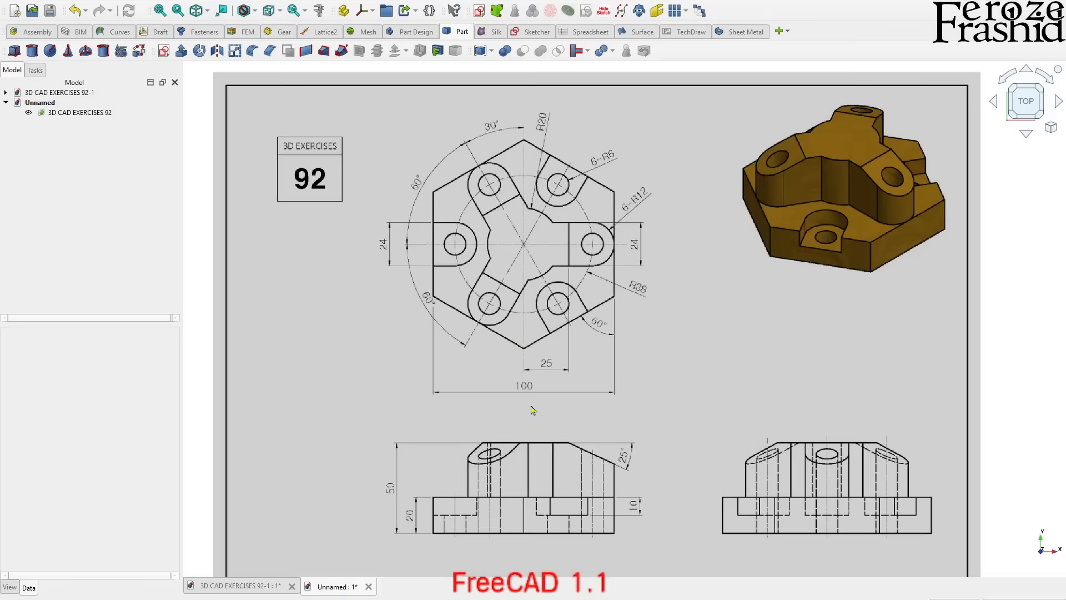
{"action": "scroll", "coordinate": [530, 405], "scroll_direction": "up", "scroll_amount": 1}
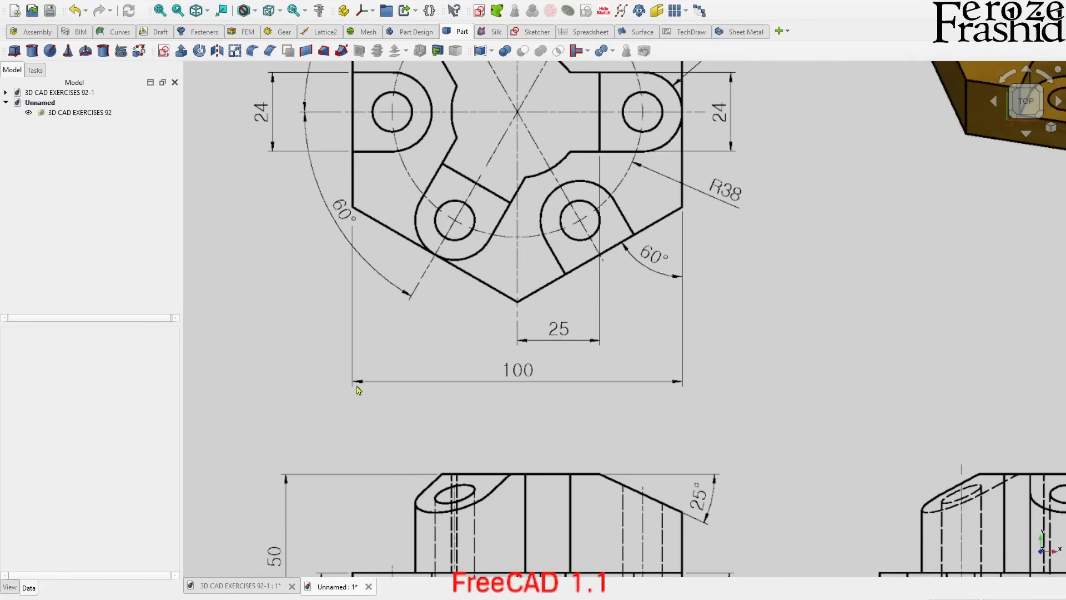
{"action": "scroll", "coordinate": [537, 386], "scroll_direction": "down", "scroll_amount": 1}
{"action": "scroll", "coordinate": [535, 384], "scroll_direction": "down", "scroll_amount": 1}
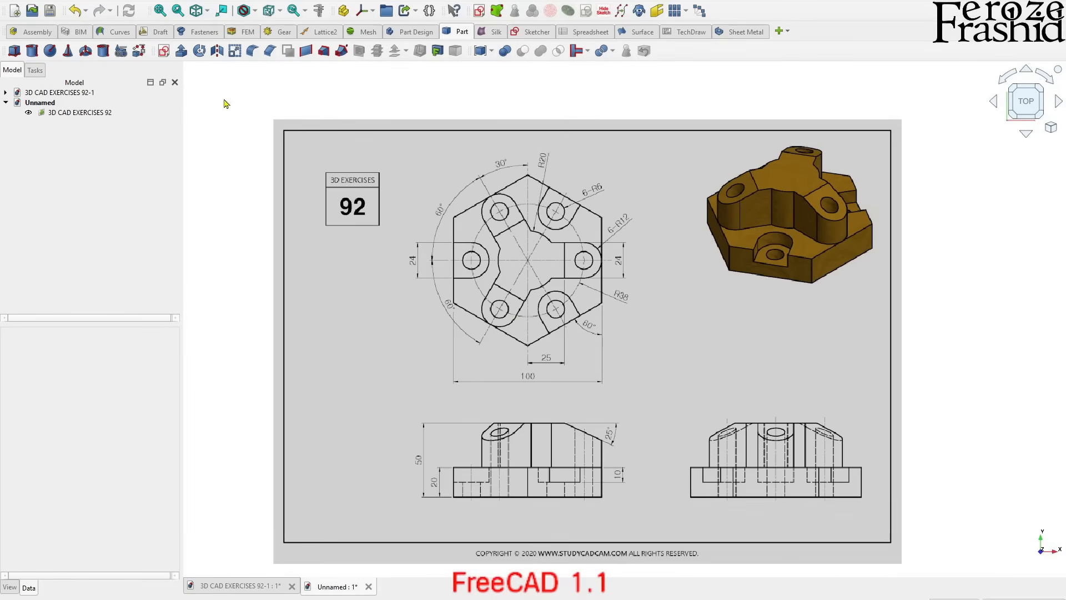
{"action": "left_click", "coordinate": [96, 116]}
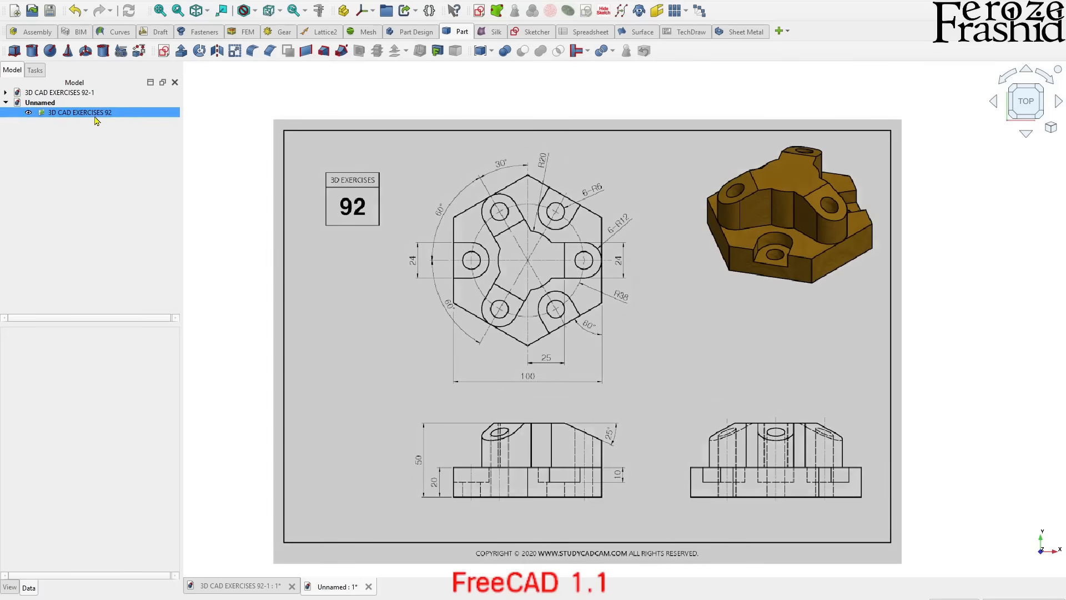
{"action": "double_click", "coordinate": [96, 116]}
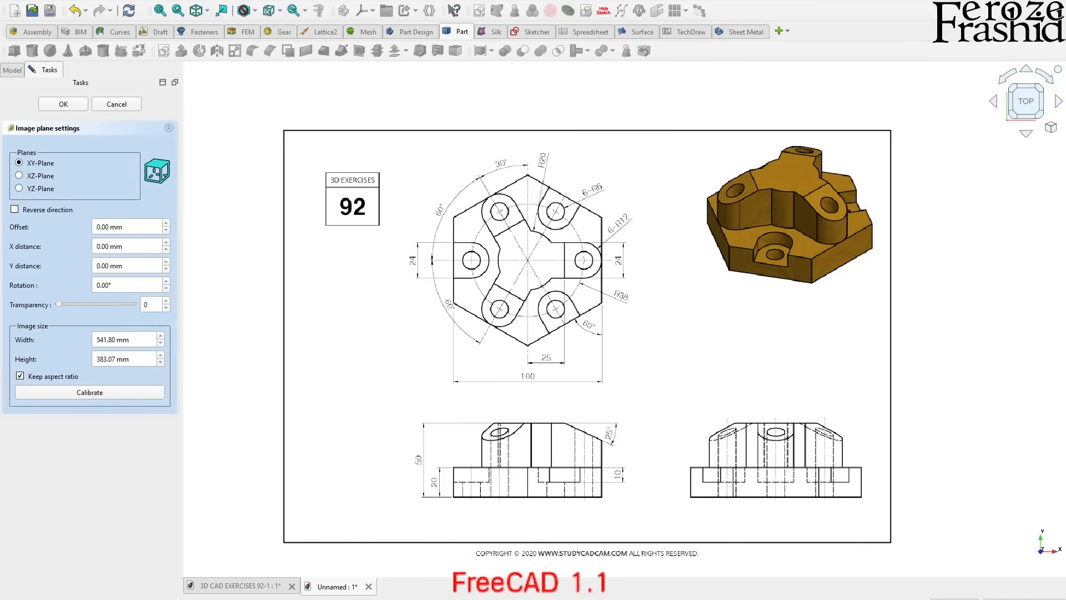
{"action": "left_click", "coordinate": [87, 392]}
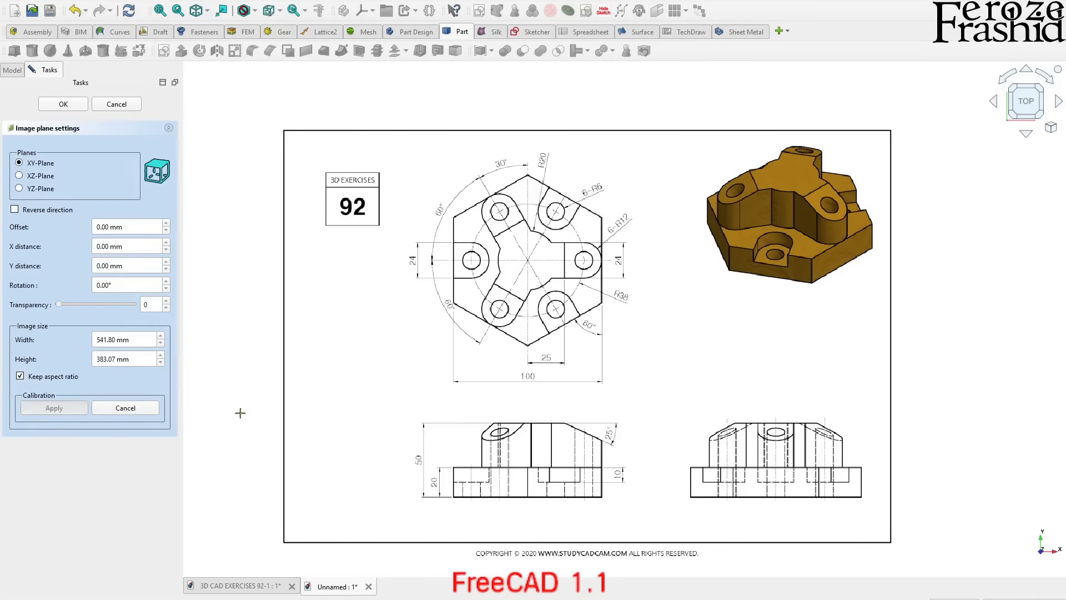
{"action": "scroll", "coordinate": [575, 377], "scroll_direction": "up", "scroll_amount": 3}
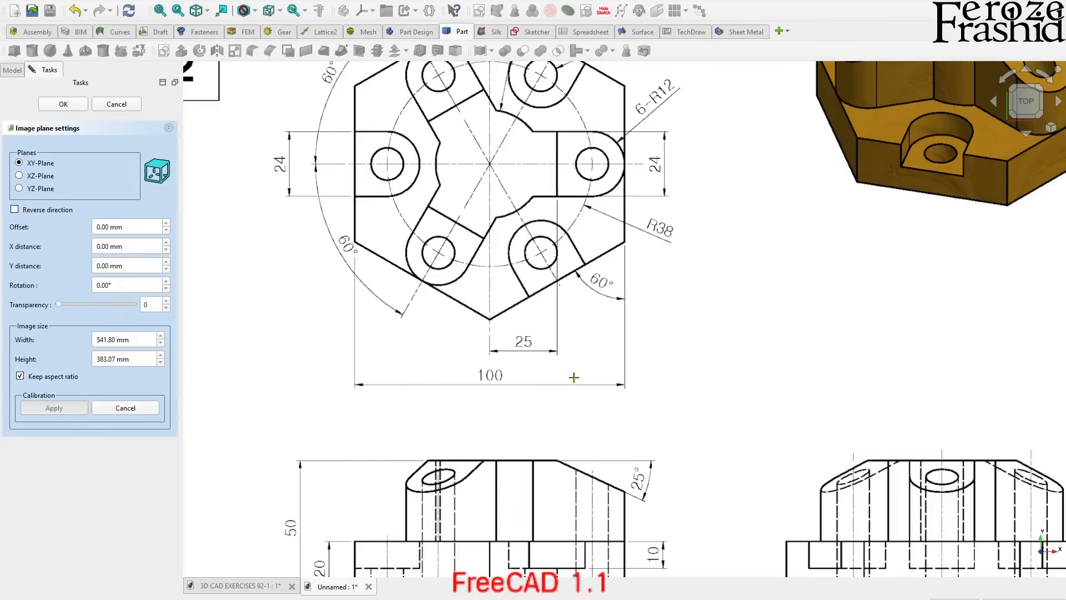
{"action": "scroll", "coordinate": [525, 394], "scroll_direction": "up", "scroll_amount": 3}
{"action": "scroll", "coordinate": [289, 387], "scroll_direction": "up", "scroll_amount": 2}
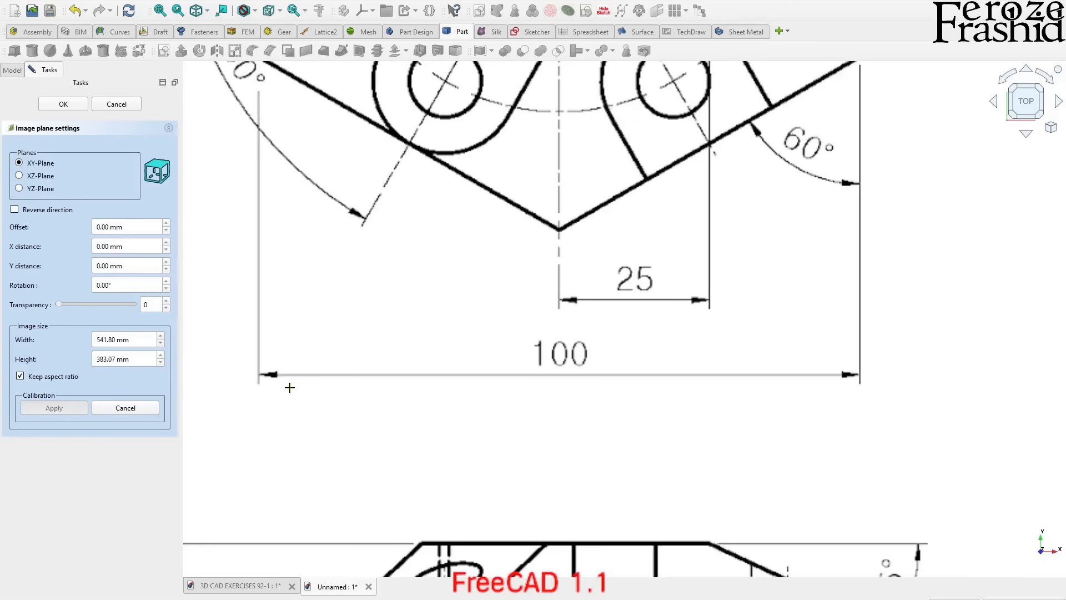
{"action": "left_click", "coordinate": [259, 374]}
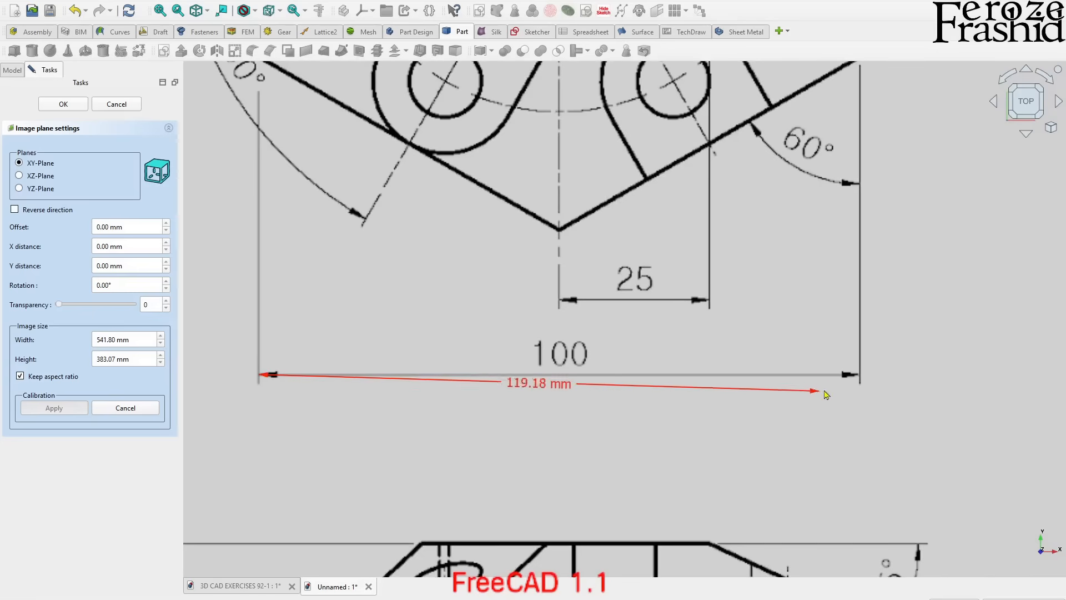
{"action": "left_click", "coordinate": [859, 375]}
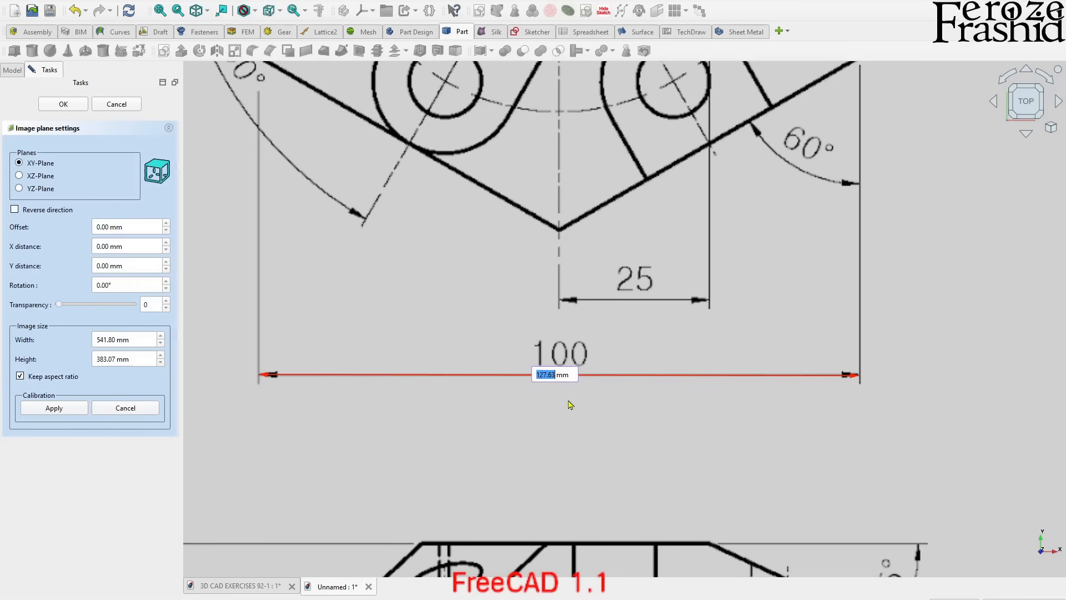
{"action": "type", "text": "100"}
{"action": "key", "text": "Return"}
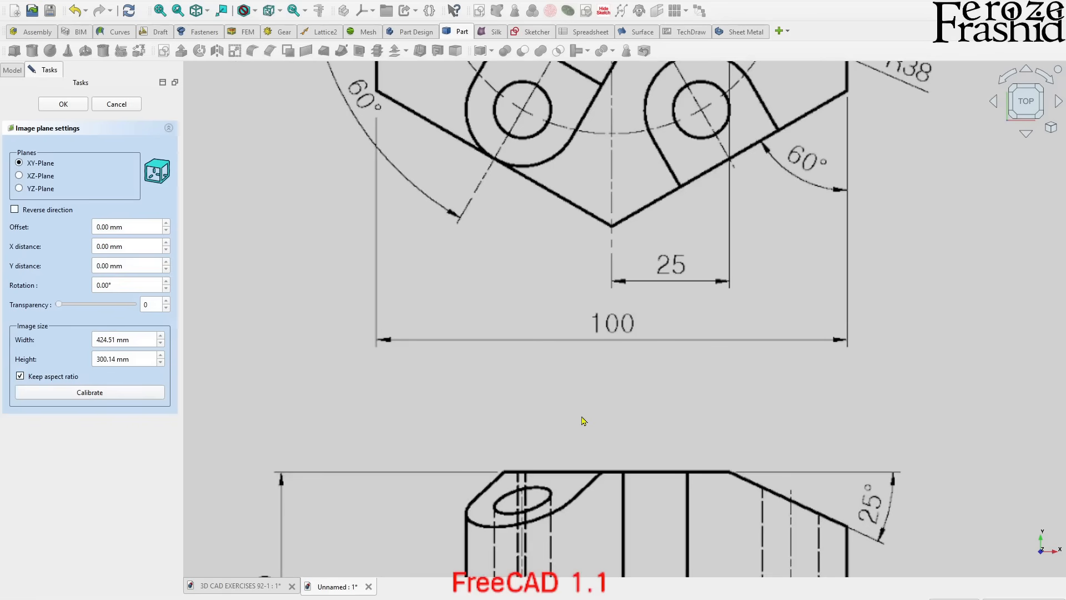
Check the image scale by measuring the front view's overall height with the calibration tool, without applying it
{"action": "scroll", "coordinate": [483, 405], "scroll_direction": "down", "scroll_amount": 2}
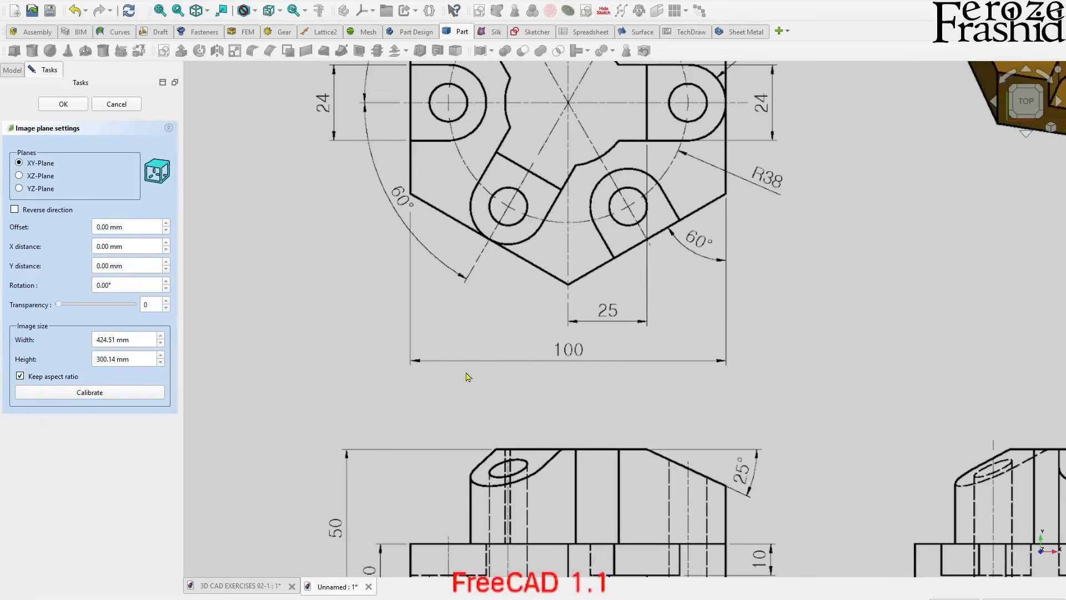
{"action": "scroll", "coordinate": [467, 376], "scroll_direction": "down", "scroll_amount": 2}
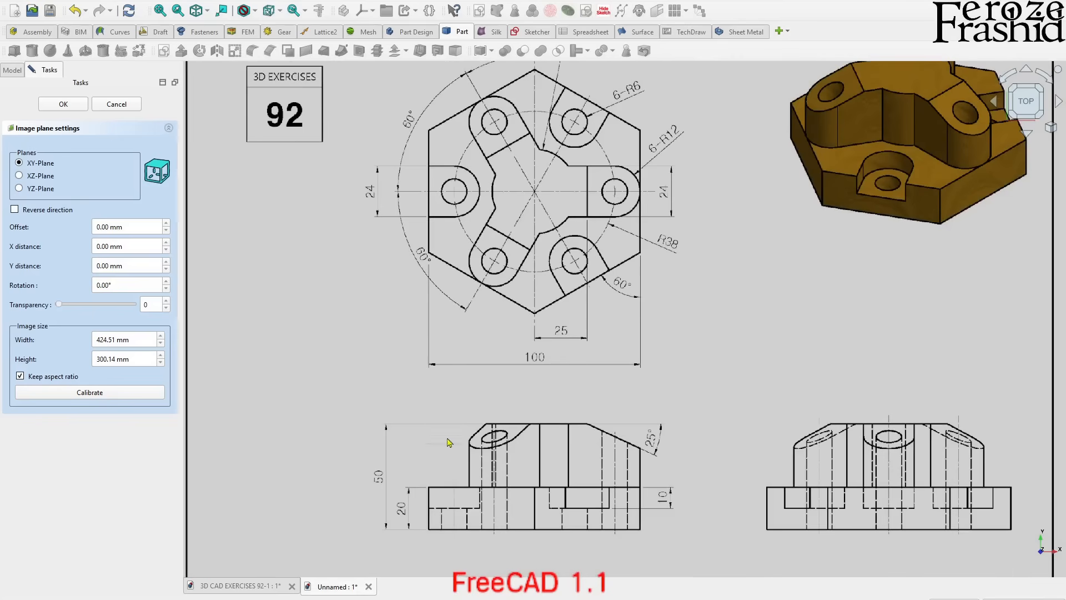
{"action": "scroll", "coordinate": [496, 307], "scroll_direction": "up", "scroll_amount": 1}
{"action": "scroll", "coordinate": [422, 491], "scroll_direction": "up", "scroll_amount": 2}
{"action": "scroll", "coordinate": [422, 491], "scroll_direction": "up", "scroll_amount": 2}
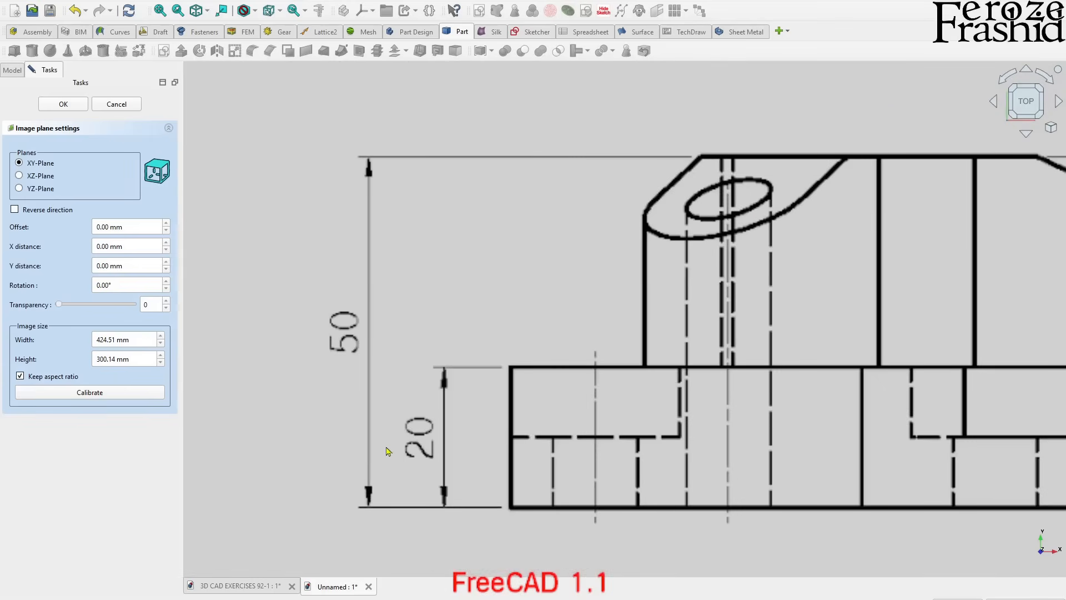
{"action": "left_click", "coordinate": [96, 392]}
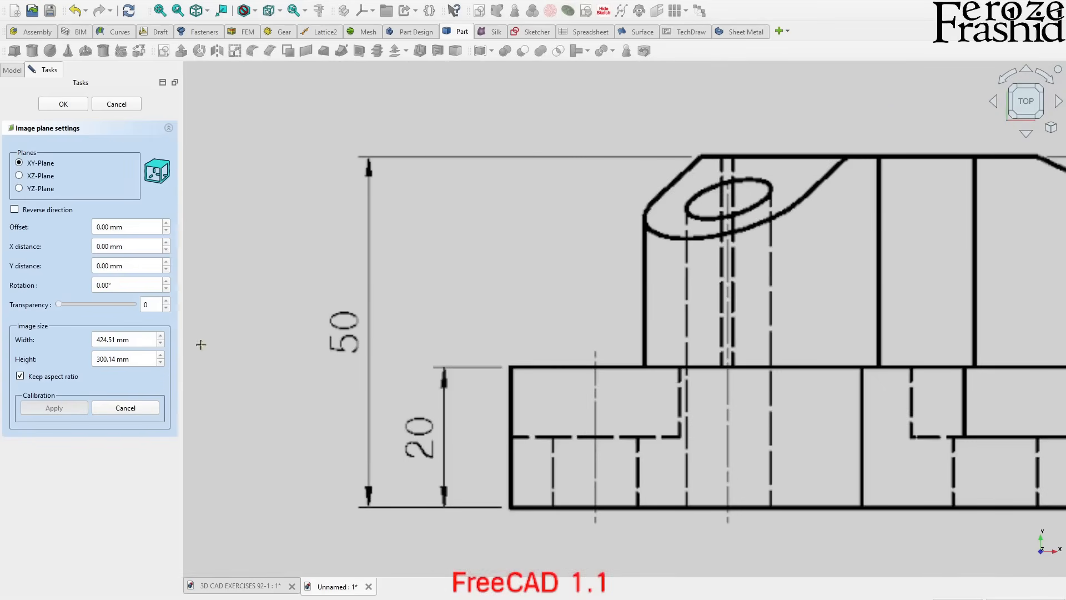
{"action": "left_click", "coordinate": [368, 156]}
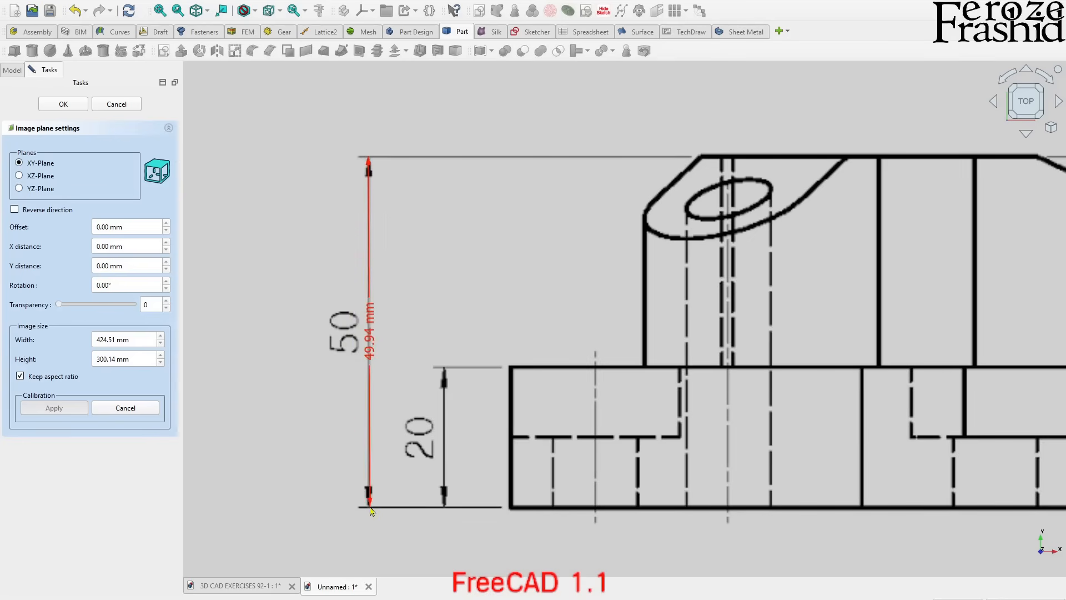
{"action": "key", "text": "Escape"}
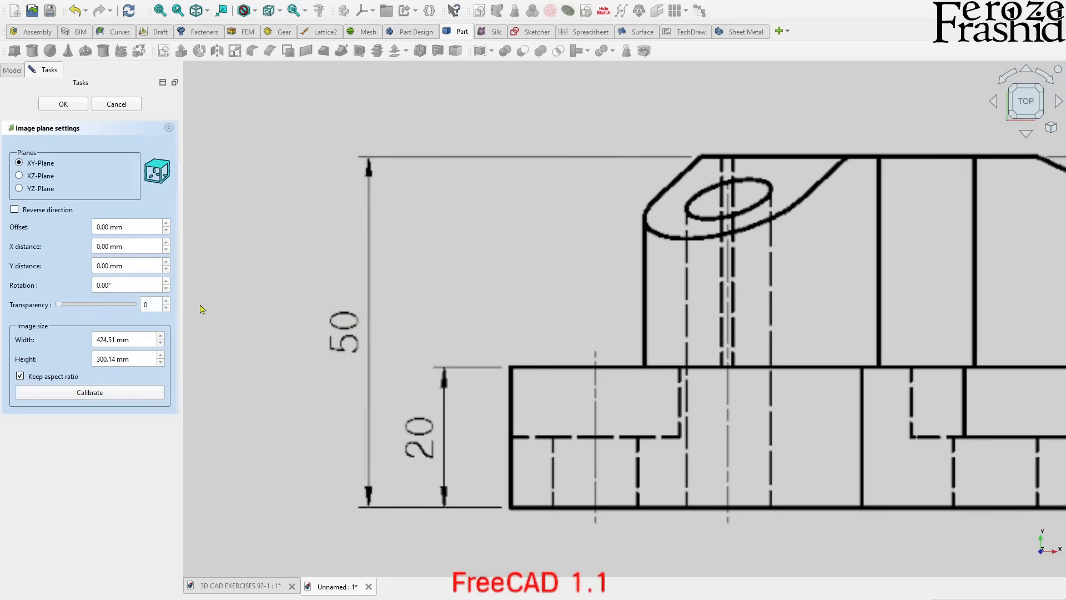
Set the drawing image's transparency to 50 and accept the image plane settings
{"action": "left_click", "coordinate": [144, 304]}
{"action": "type", "text": "5"}
{"action": "scroll", "coordinate": [303, 305], "scroll_direction": "down", "scroll_amount": 3}
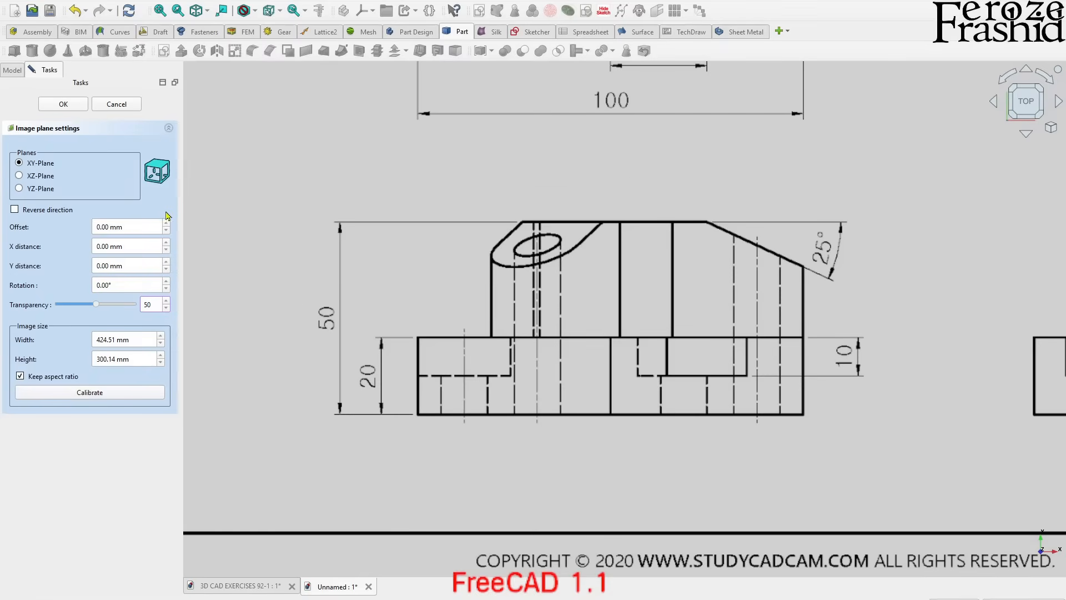
{"action": "scroll", "coordinate": [298, 234], "scroll_direction": "down", "scroll_amount": 4}
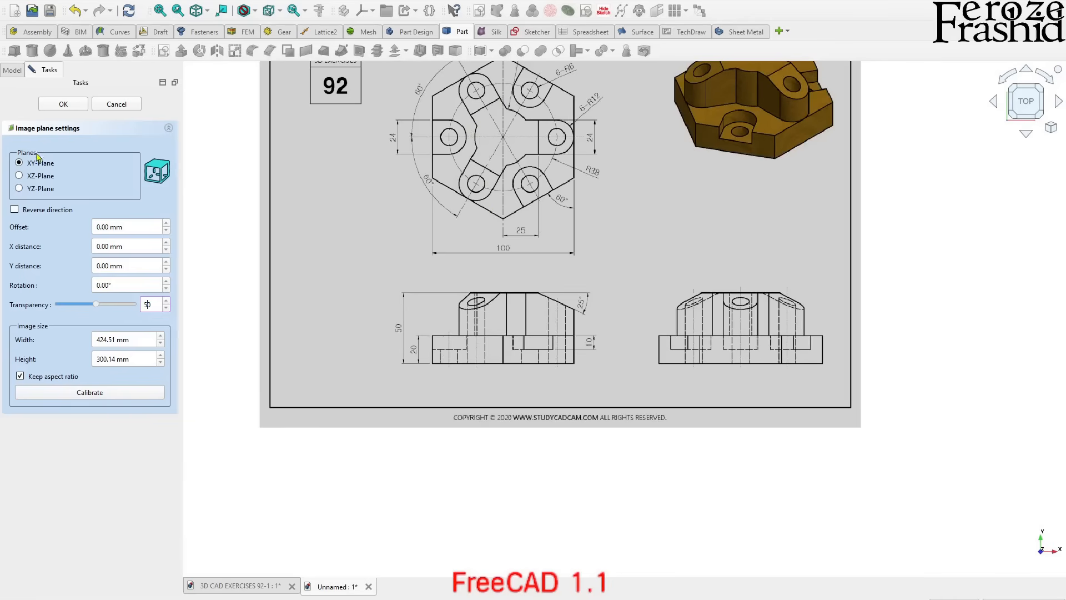
{"action": "left_click", "coordinate": [61, 105]}
{"action": "scroll", "coordinate": [303, 312], "scroll_direction": "down", "scroll_amount": 3}
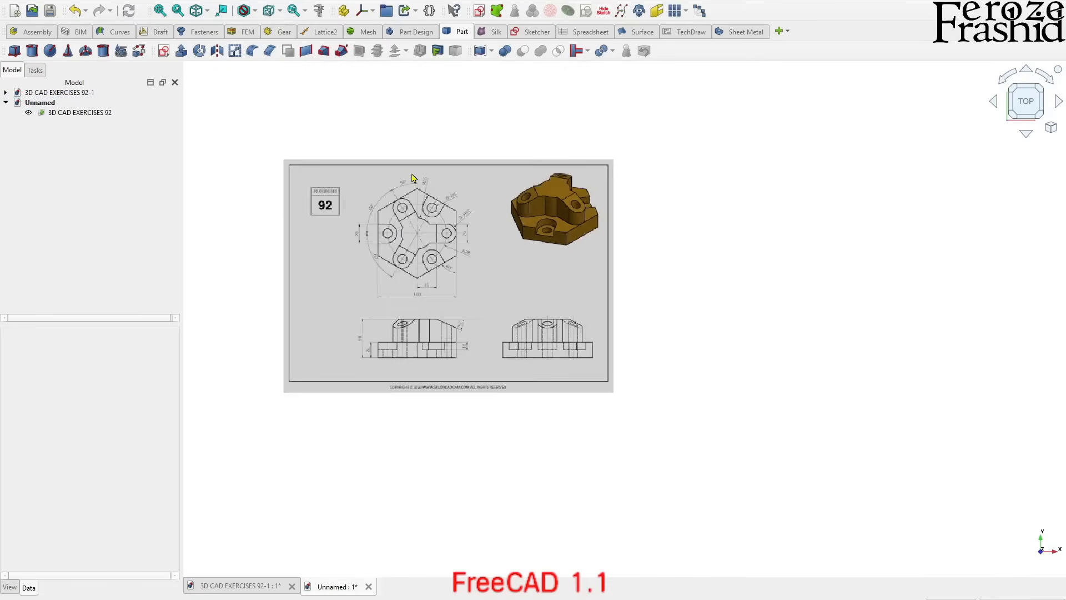
{"action": "scroll", "coordinate": [413, 179], "scroll_direction": "up", "scroll_amount": 2}
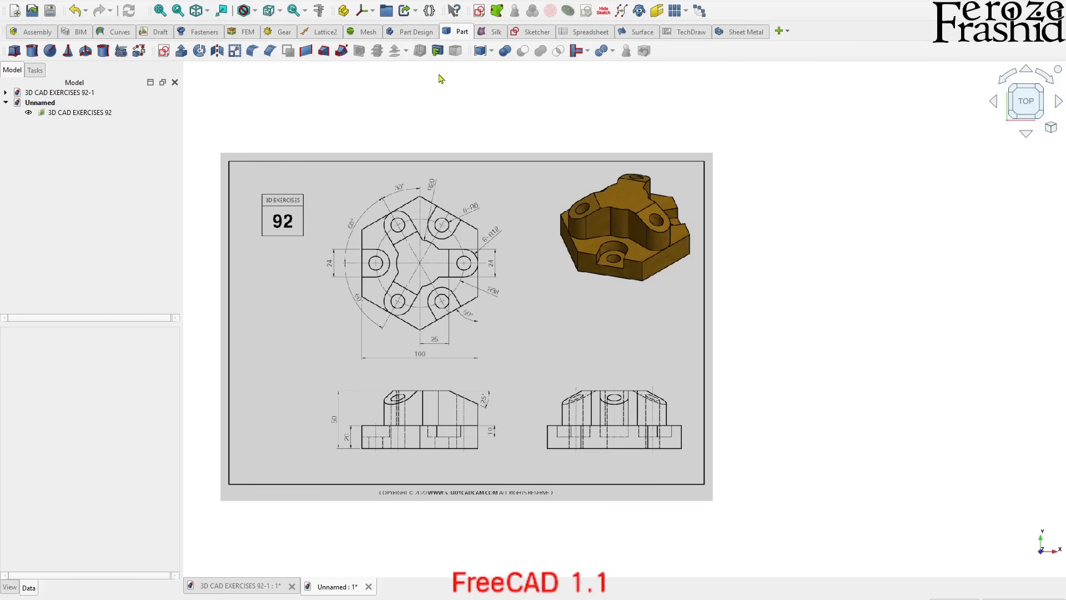
{"action": "left_click", "coordinate": [516, 287]}
{"action": "key", "text": "space"}
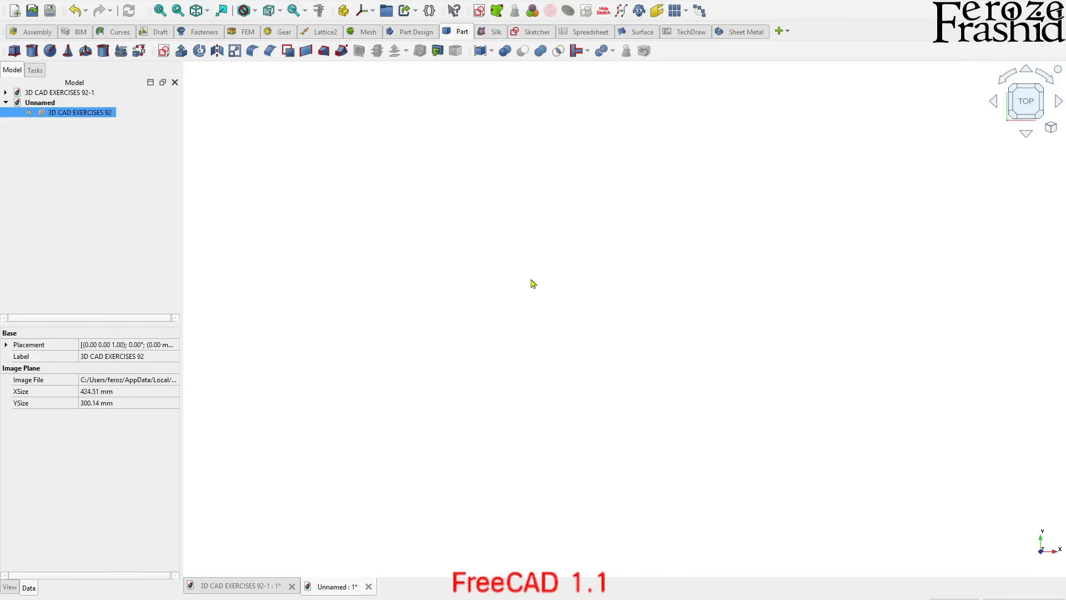
{"action": "key", "text": "space"}
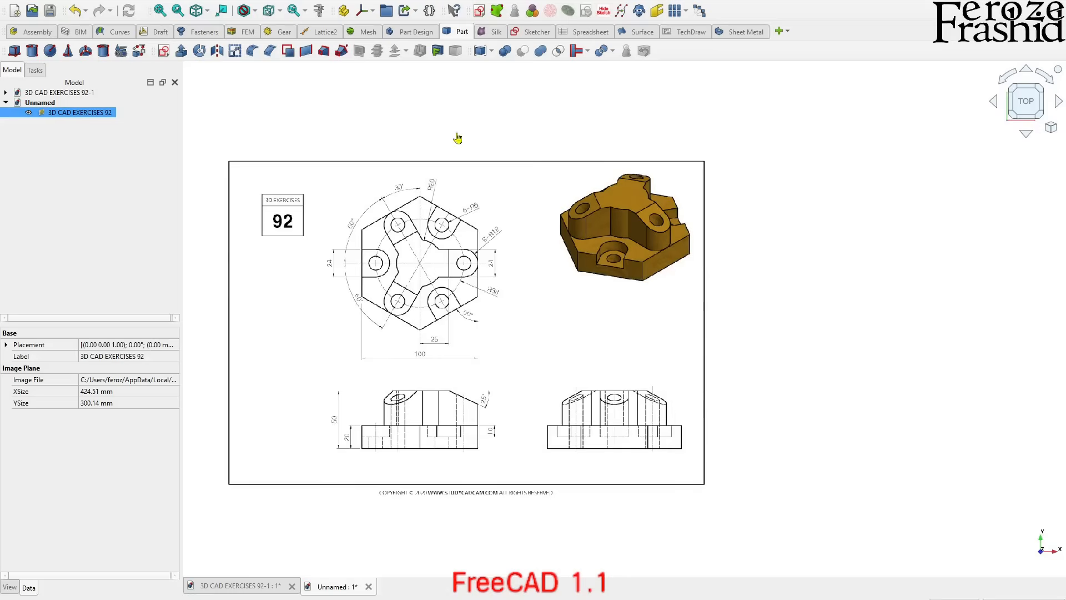
Deselect the drawing image and turn on the axis cross at the origin
{"action": "left_click", "coordinate": [454, 136]}
{"action": "left_click", "coordinate": [58, 2]}
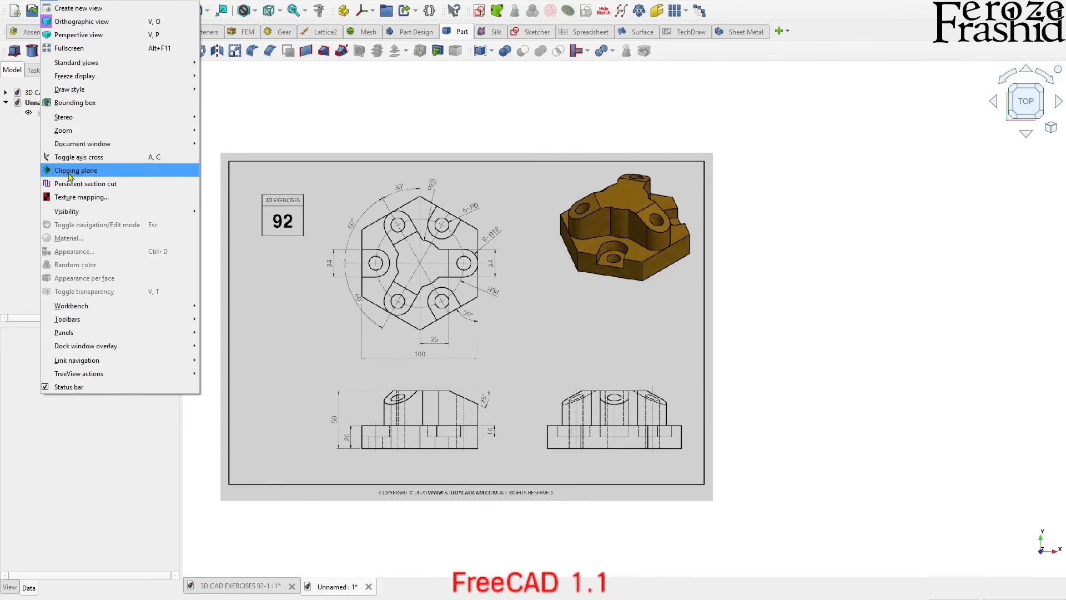
{"action": "left_click", "coordinate": [78, 157]}
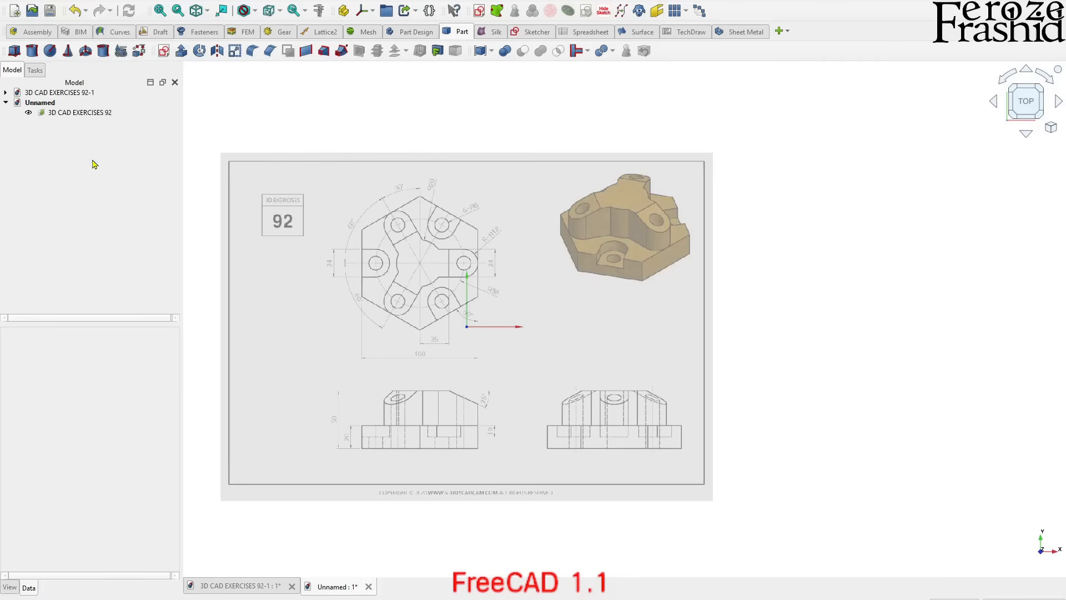
Hide the 3D CAD EXERCISES 92 drawing image to view the origin axes on their own
{"action": "left_click", "coordinate": [566, 234]}
{"action": "key", "text": "space"}
{"action": "scroll", "coordinate": [500, 339], "scroll_direction": "up", "scroll_amount": 3}
{"action": "middle_click_drag", "start_coordinate": [493, 338], "coordinate": [515, 354]}
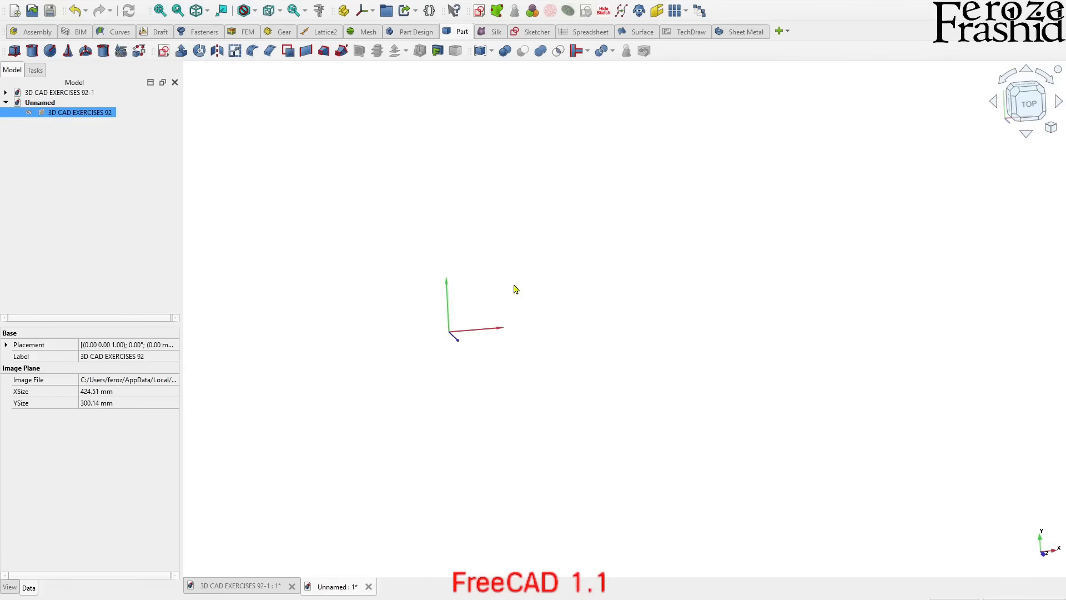
Show the 3D CAD EXERCISES 92 drawing image again and view it square-on from the top
{"action": "key", "text": "space"}
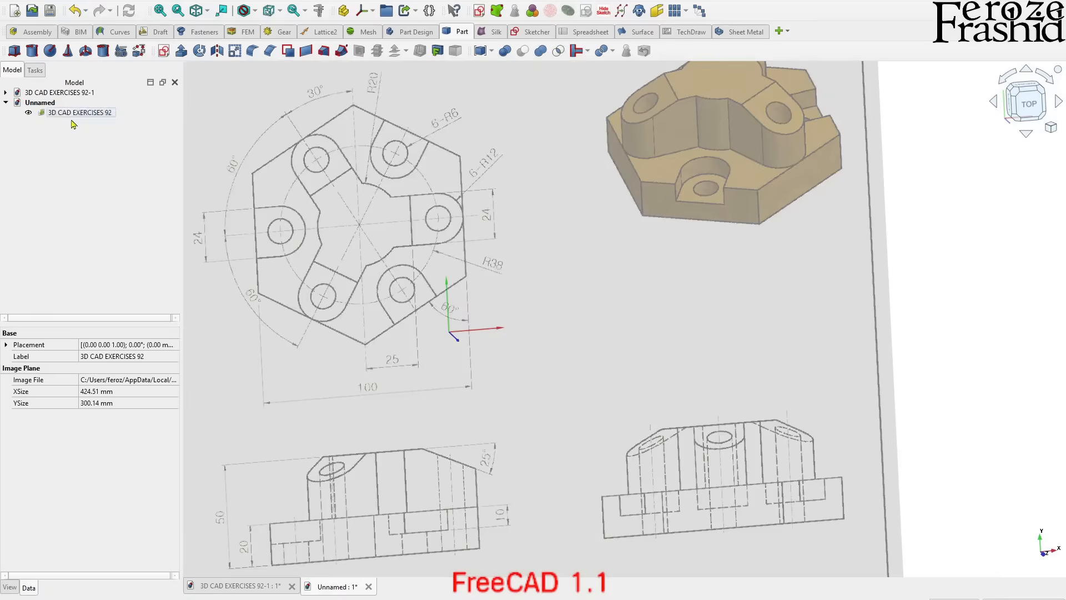
{"action": "left_click", "coordinate": [74, 117]}
{"action": "scroll", "coordinate": [709, 301], "scroll_direction": "down", "scroll_amount": 2}
{"action": "scroll", "coordinate": [552, 332], "scroll_direction": "up", "scroll_amount": 2}
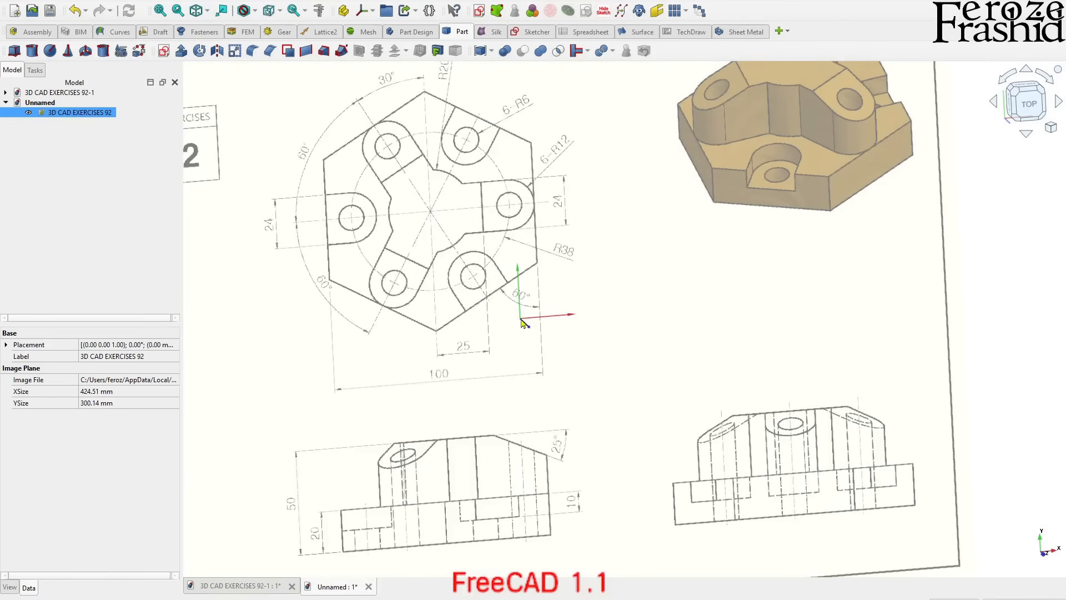
{"action": "scroll", "coordinate": [522, 322], "scroll_direction": "down", "scroll_amount": 5}
{"action": "left_click", "coordinate": [852, 316]}
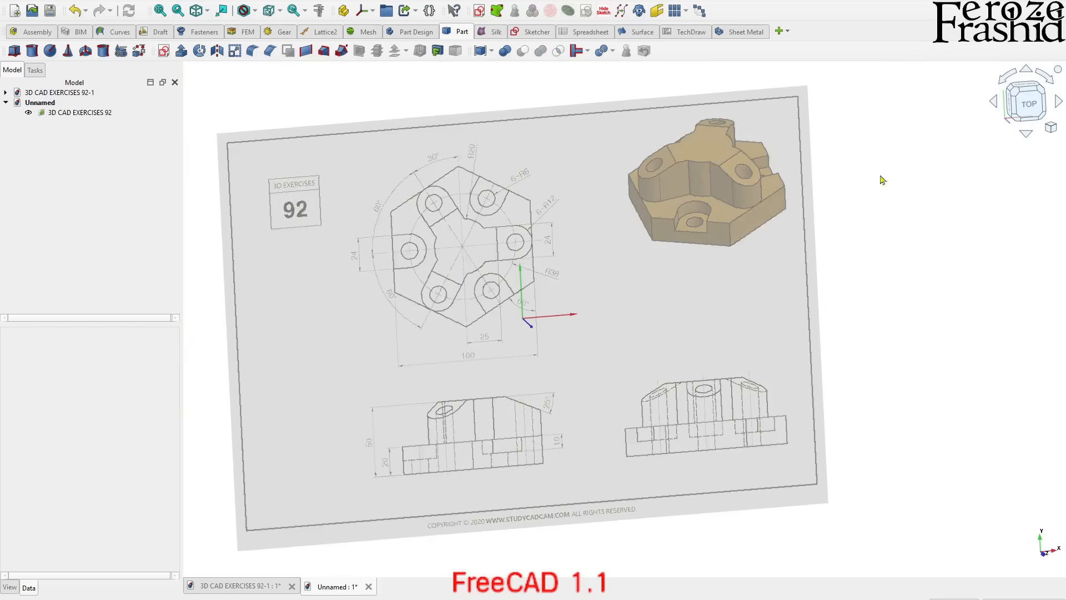
{"action": "left_click", "coordinate": [1033, 111]}
Transform the drawing image by 40.50 mm in U and -54.90 mm in V so the hexagon's centre lies on the origin
{"action": "left_click", "coordinate": [98, 116]}
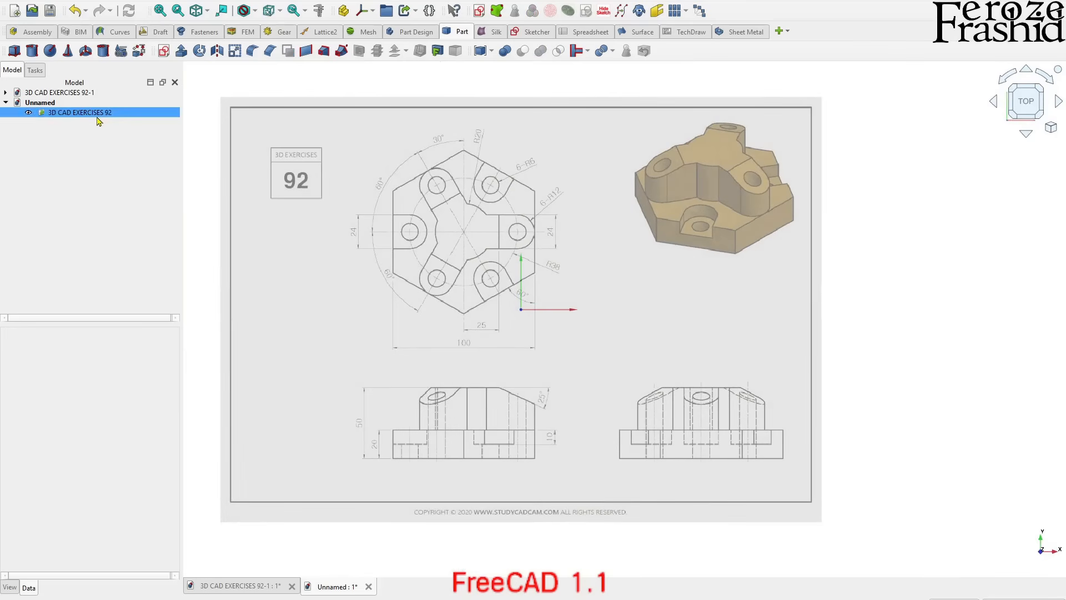
{"action": "right_click", "coordinate": [97, 116]}
{"action": "left_click", "coordinate": [133, 132]}
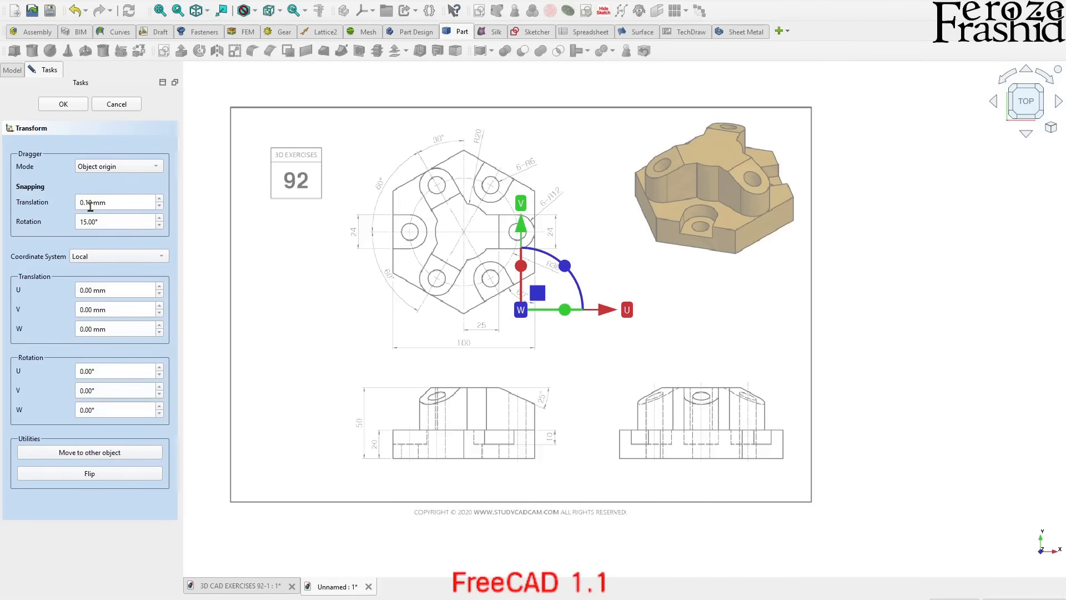
{"action": "left_click_drag", "start_coordinate": [522, 230], "coordinate": [522, 306]}
{"action": "scroll", "coordinate": [461, 328], "scroll_direction": "up", "scroll_amount": 5}
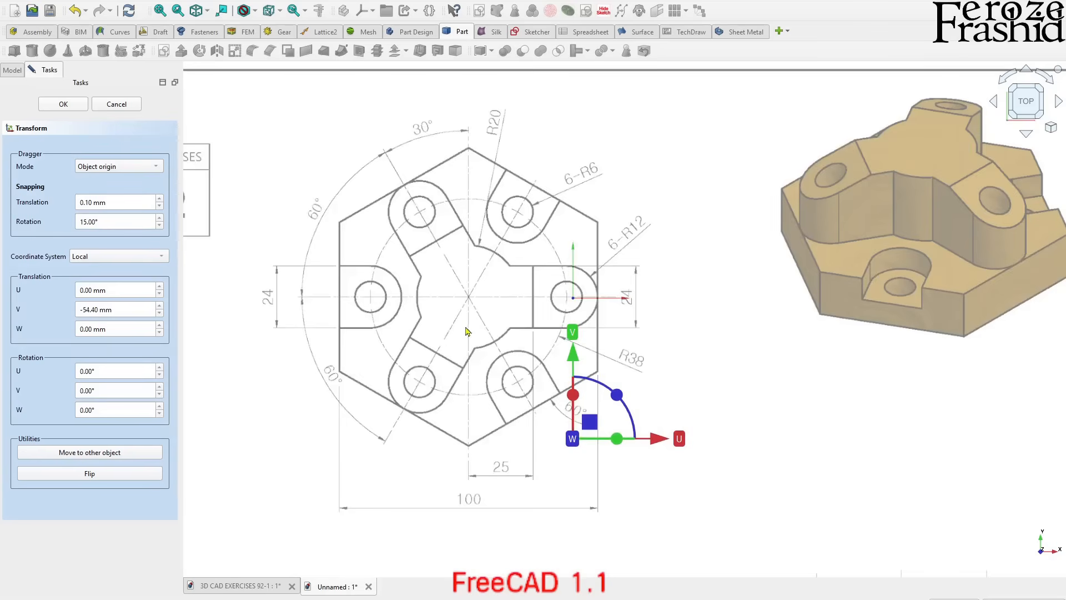
{"action": "left_click_drag", "start_coordinate": [592, 404], "coordinate": [592, 406]}
{"action": "left_click_drag", "start_coordinate": [678, 493], "coordinate": [829, 487]}
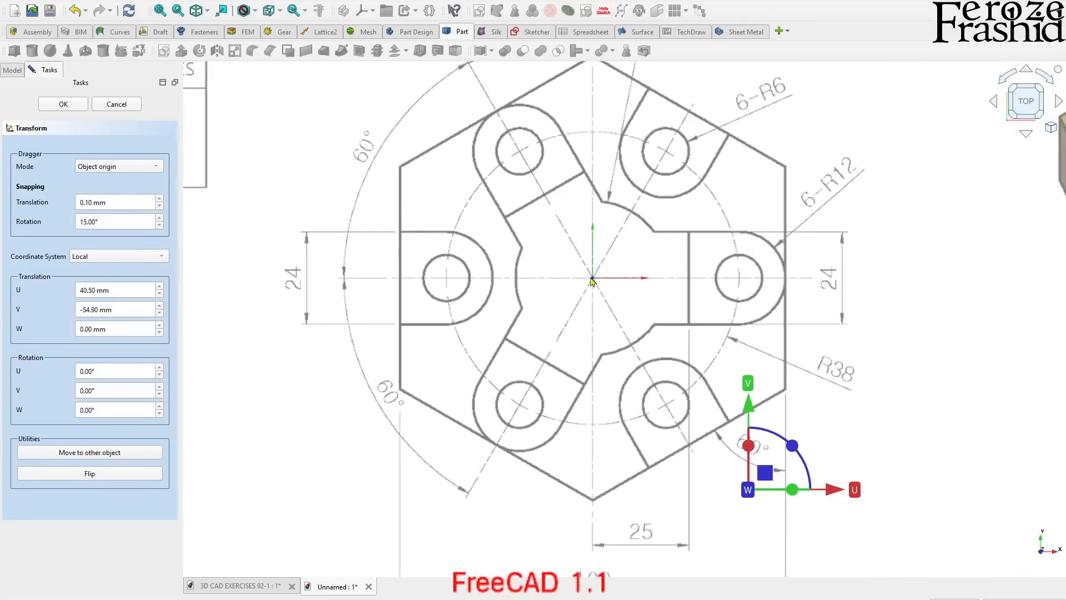
{"action": "scroll", "coordinate": [593, 282], "scroll_direction": "up", "scroll_amount": 5}
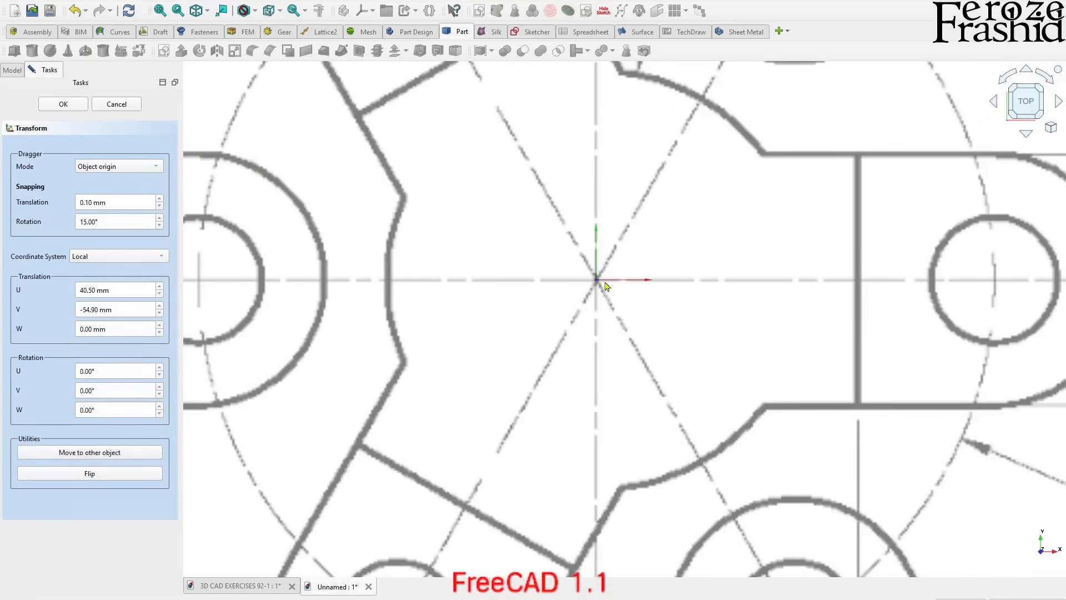
{"action": "left_click", "coordinate": [83, 106]}
{"action": "scroll", "coordinate": [468, 244], "scroll_direction": "down", "scroll_amount": 8}
{"action": "scroll", "coordinate": [468, 245], "scroll_direction": "down", "scroll_amount": 4}
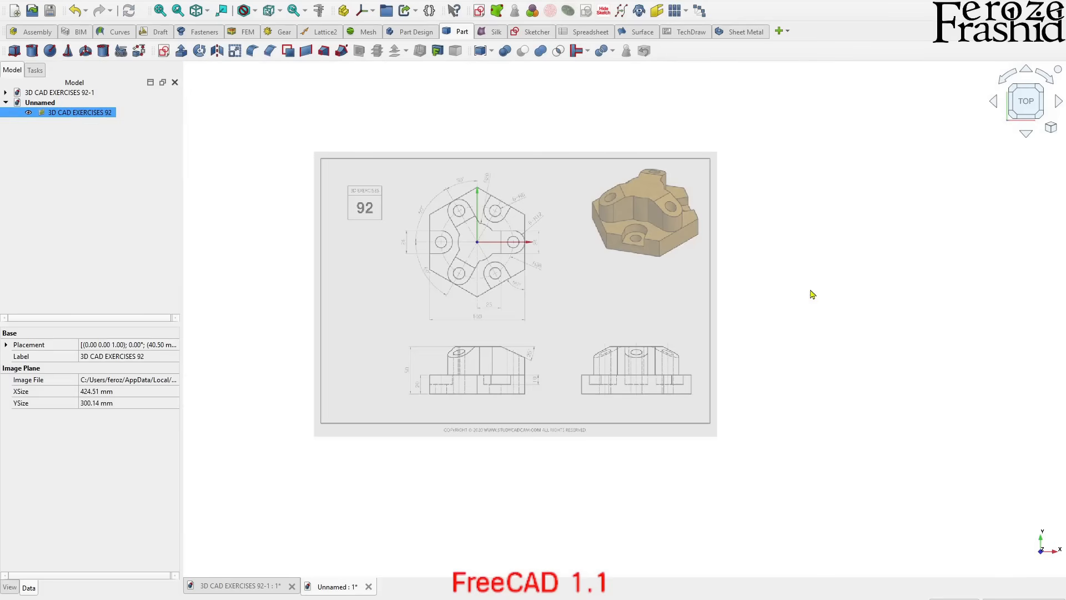
Deselect the drawing image and turn off the axis cross
{"action": "left_click", "coordinate": [811, 295]}
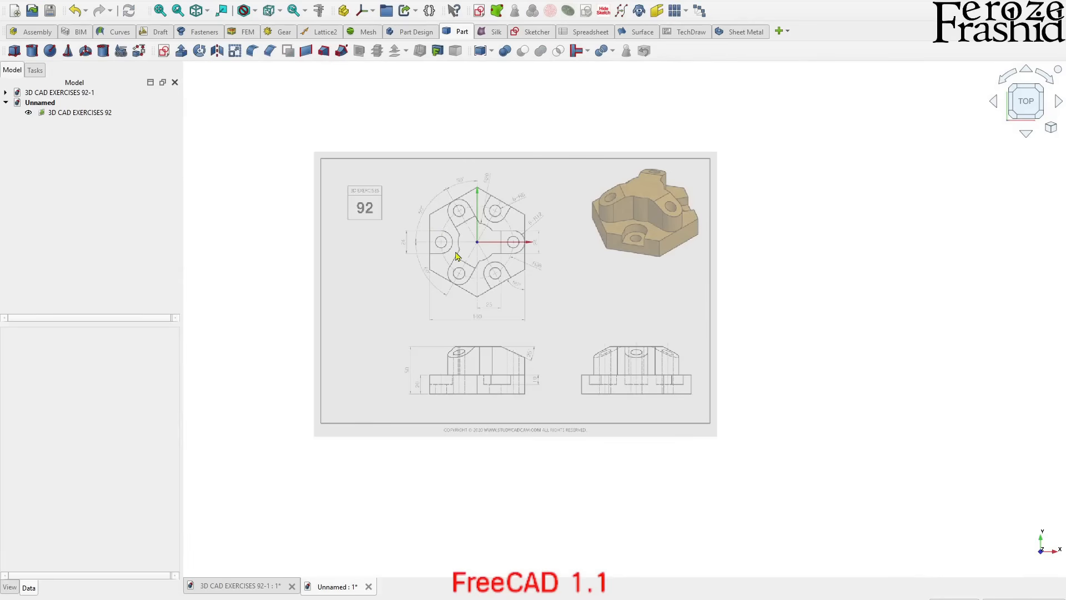
{"action": "key", "text": "a"}
{"action": "key", "text": "c"}
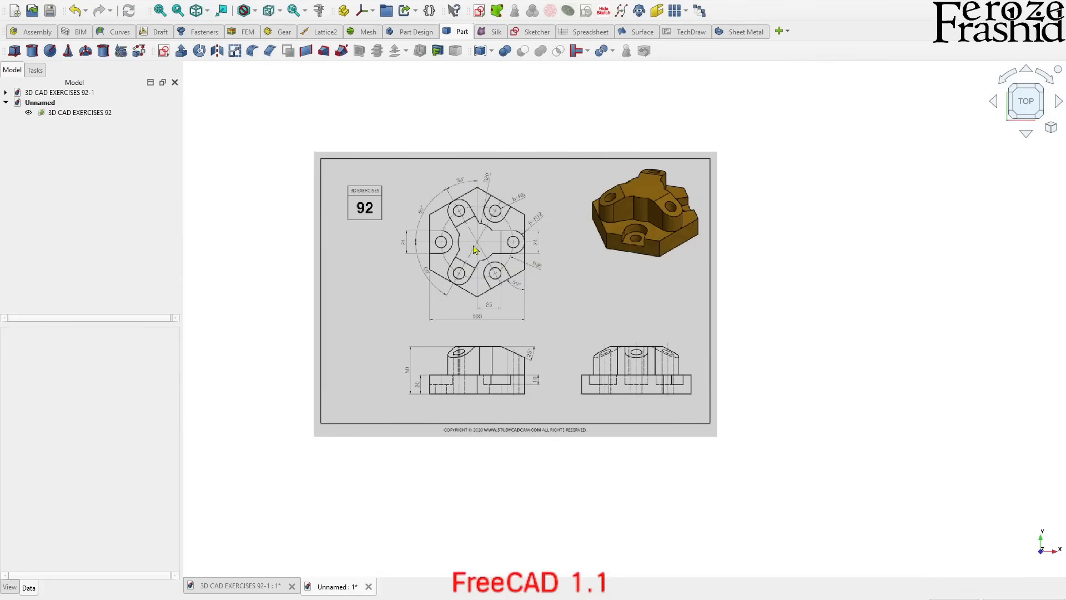
Create a new sketch on the XY-Plane with 0.00 mm offset
{"action": "scroll", "coordinate": [485, 248], "scroll_direction": "up", "scroll_amount": 1}
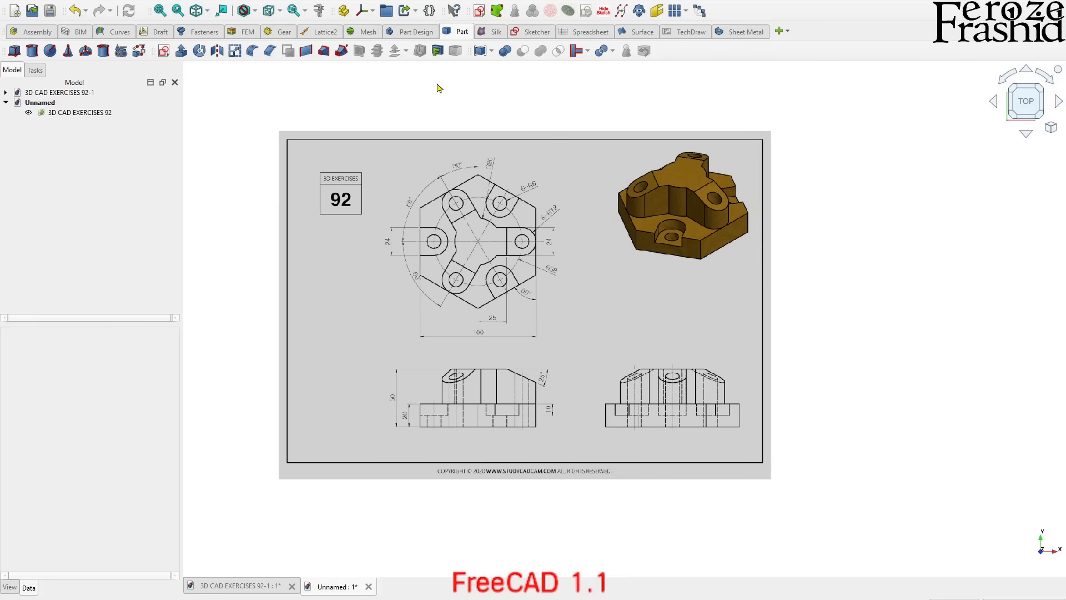
{"action": "left_click", "coordinate": [164, 51]}
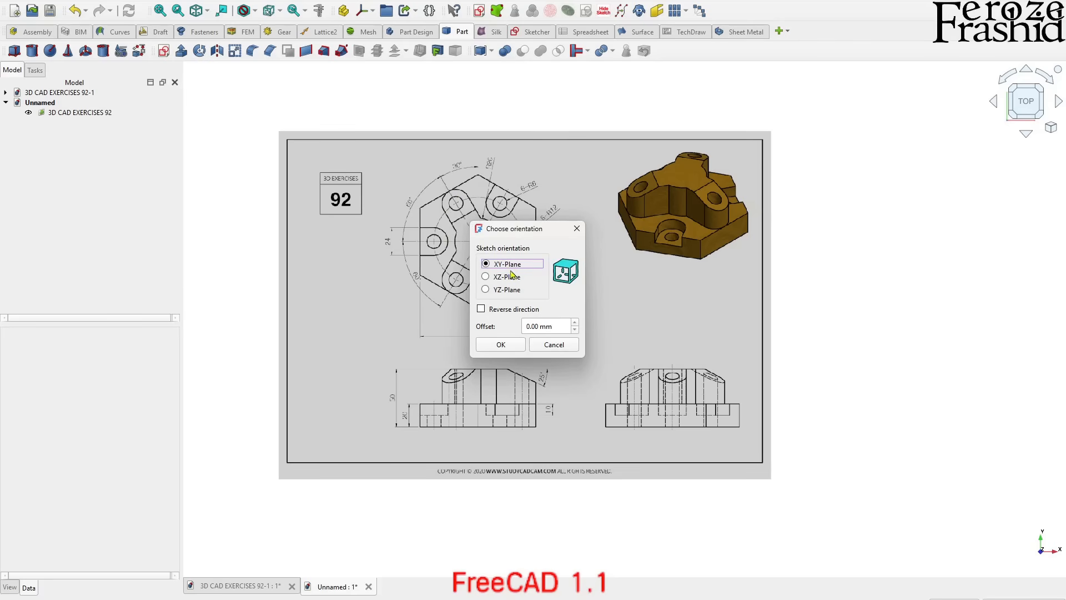
{"action": "left_click", "coordinate": [501, 345]}
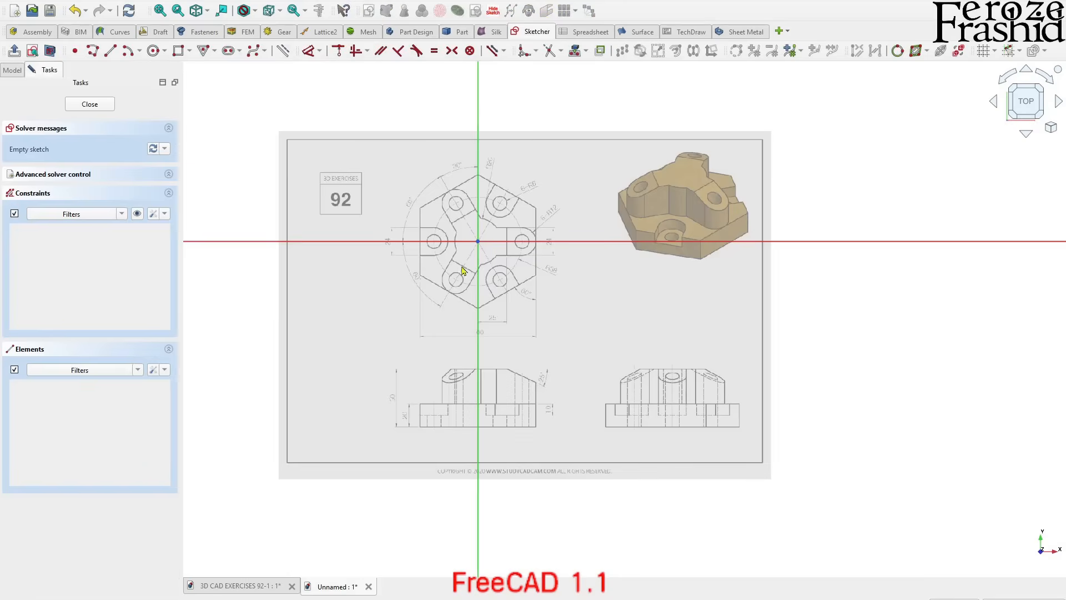
Sketch a closed five-line polyline from the origin around the left third of the hexagon, with spokes about 50 mm long and a vertical outer side
{"action": "scroll", "coordinate": [479, 247], "scroll_direction": "up", "scroll_amount": 3}
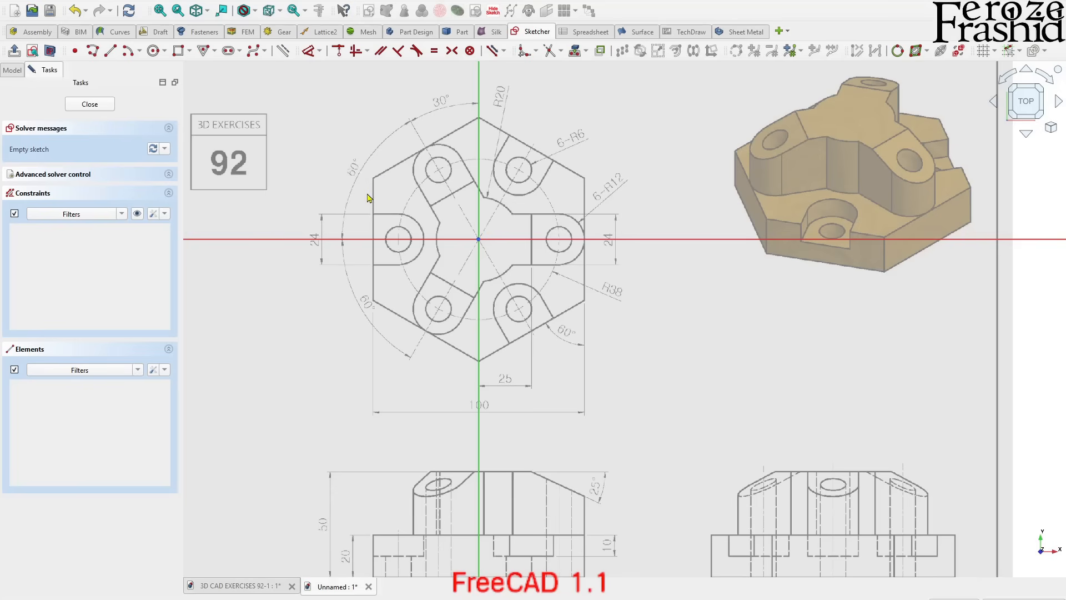
{"action": "left_click", "coordinate": [93, 50]}
{"action": "left_click", "coordinate": [478, 240]}
{"action": "left_click", "coordinate": [426, 147]}
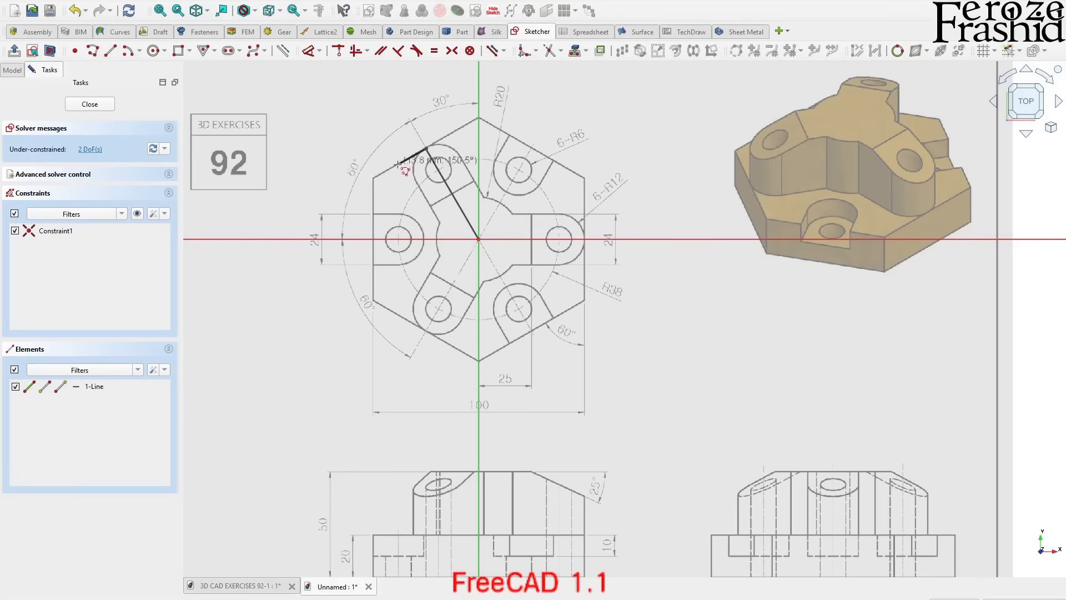
{"action": "left_click", "coordinate": [375, 178]}
{"action": "left_click", "coordinate": [375, 302]}
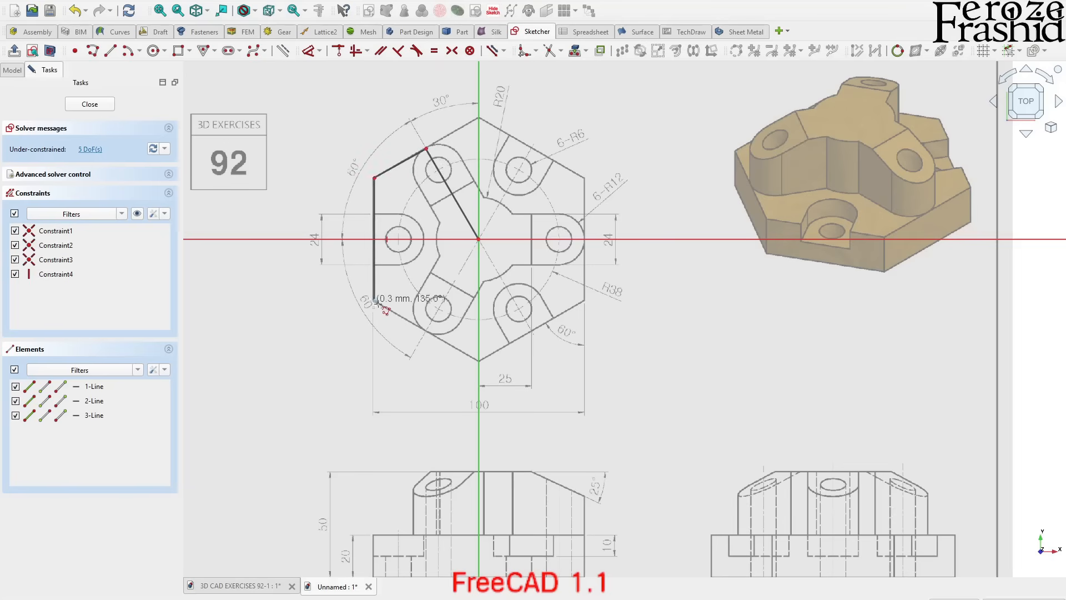
{"action": "left_click", "coordinate": [426, 331]}
{"action": "left_click", "coordinate": [478, 239]}
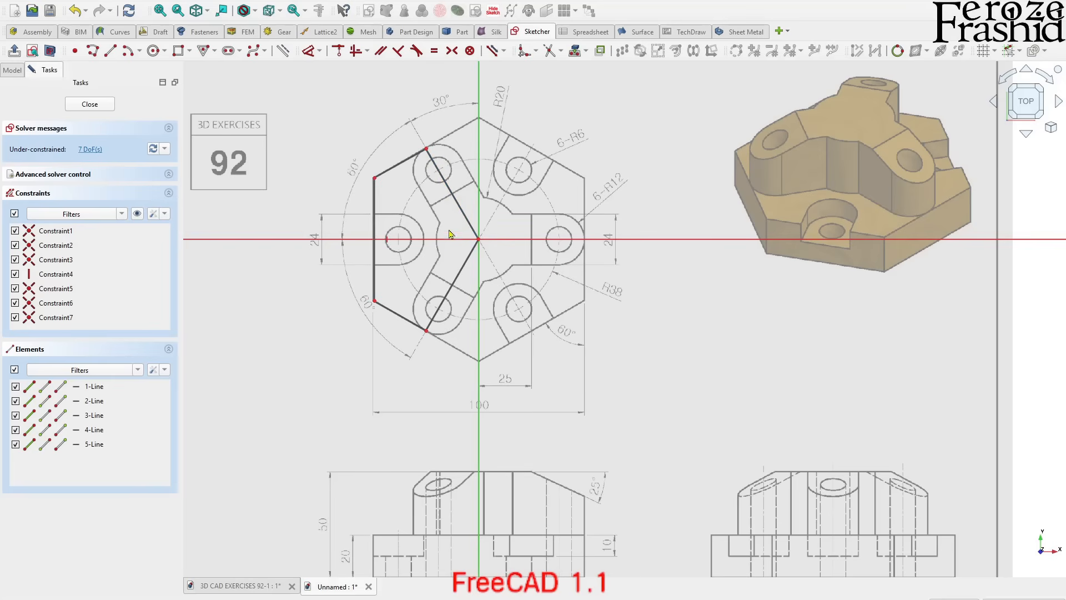
Constrain the angle between the upper spoke line and the horizontal axis to 60°
{"action": "left_click", "coordinate": [460, 210]}
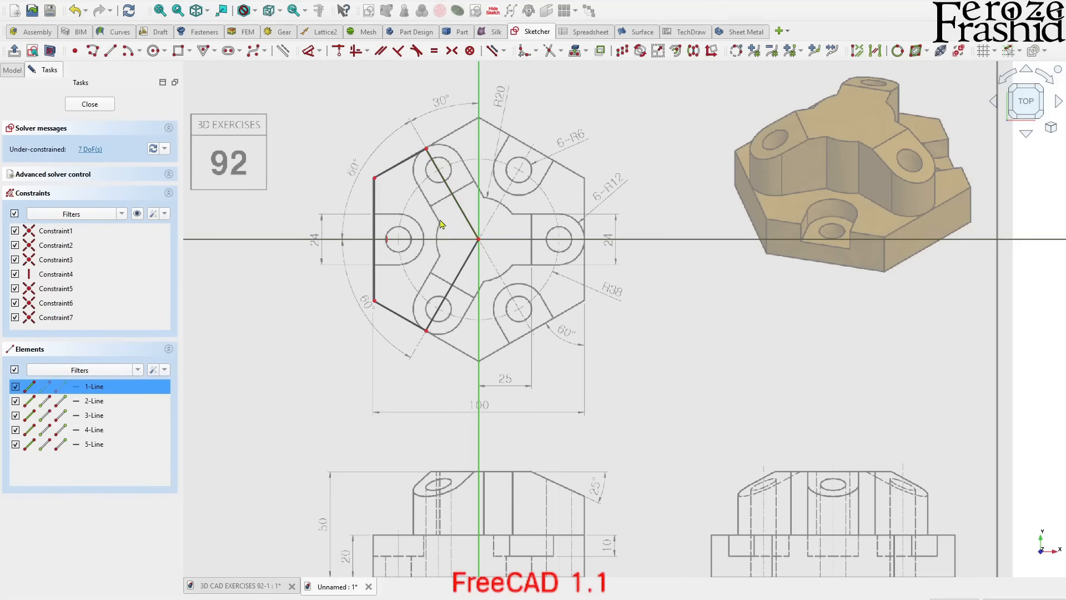
{"action": "left_click", "coordinate": [436, 226]}
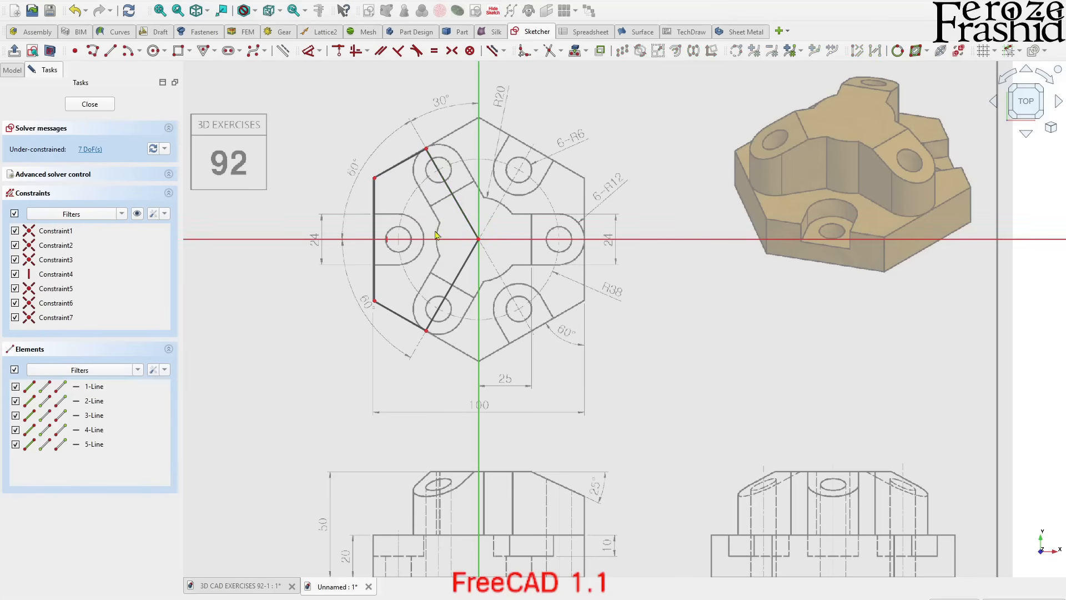
{"action": "left_click", "coordinate": [460, 211]}
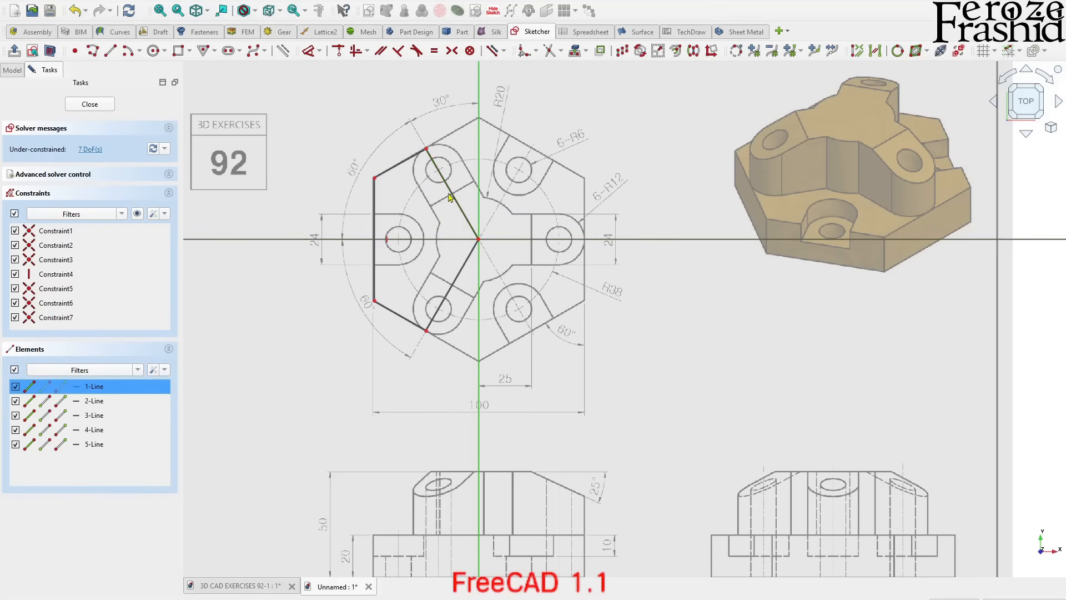
{"action": "key", "text": "d"}
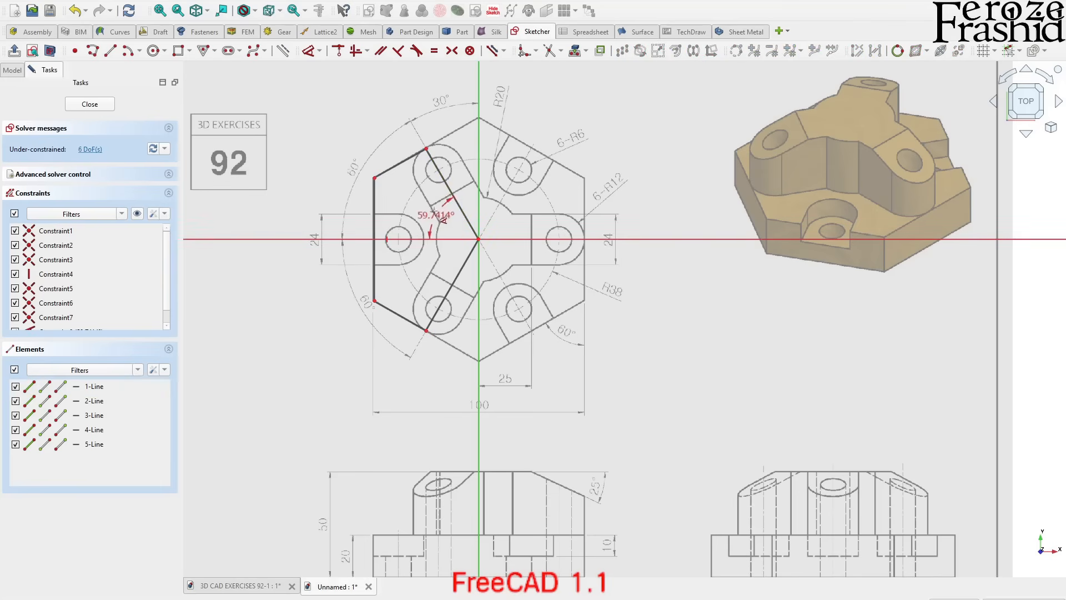
{"action": "left_click", "coordinate": [429, 214]}
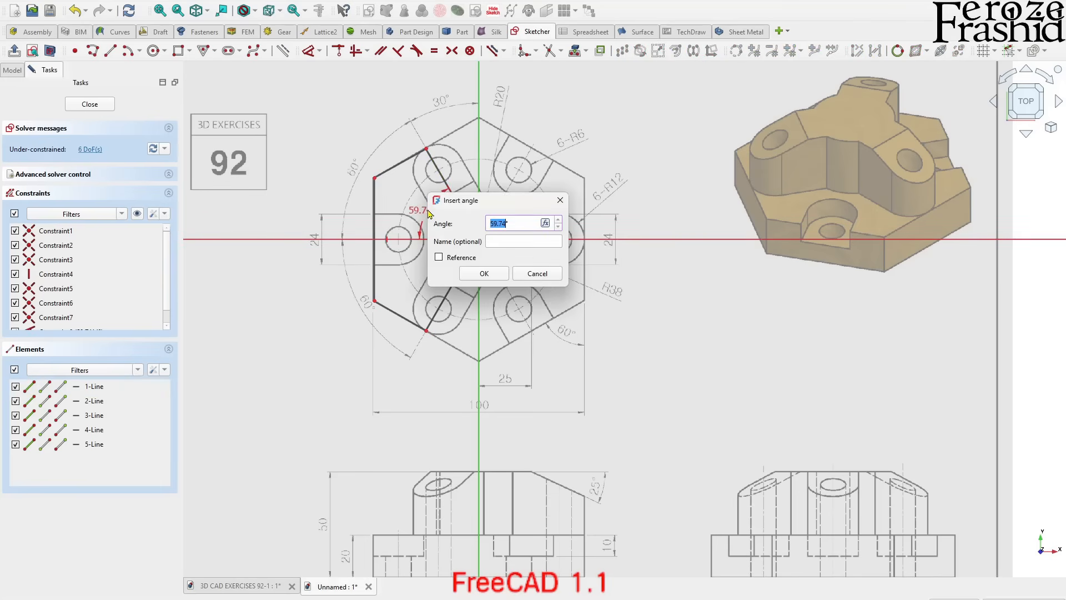
{"action": "type", "text": "60"}
{"action": "key", "text": "Return"}
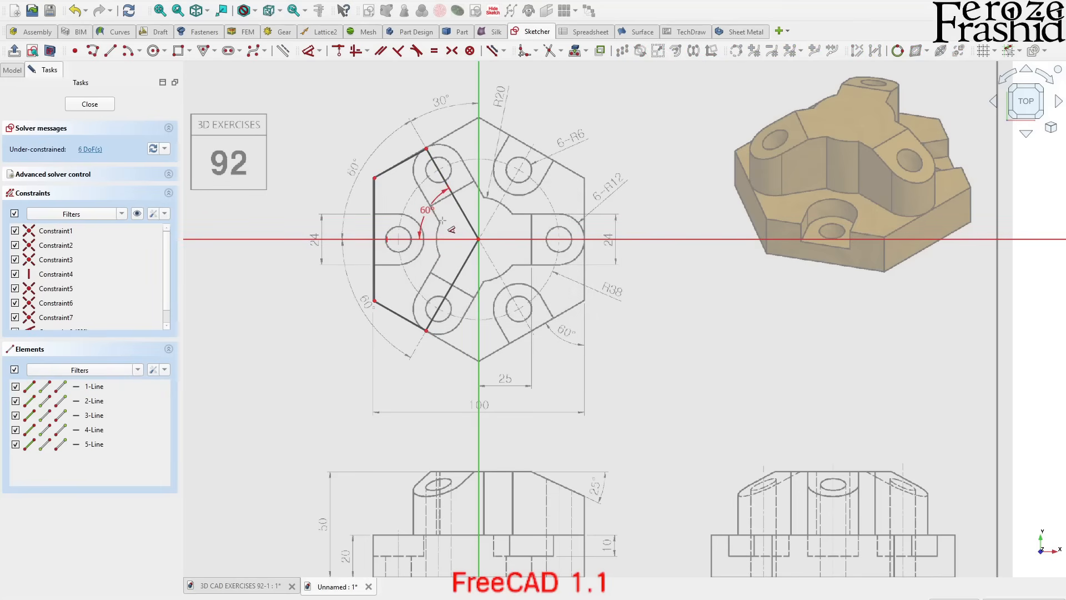
{"action": "key", "text": "Escape"}
Constrain the angle between the lower spoke line and the horizontal axis to 60°
{"action": "left_click", "coordinate": [454, 284]}
{"action": "key", "text": "d"}
{"action": "left_click", "coordinate": [438, 264]}
{"action": "type", "text": "6"}
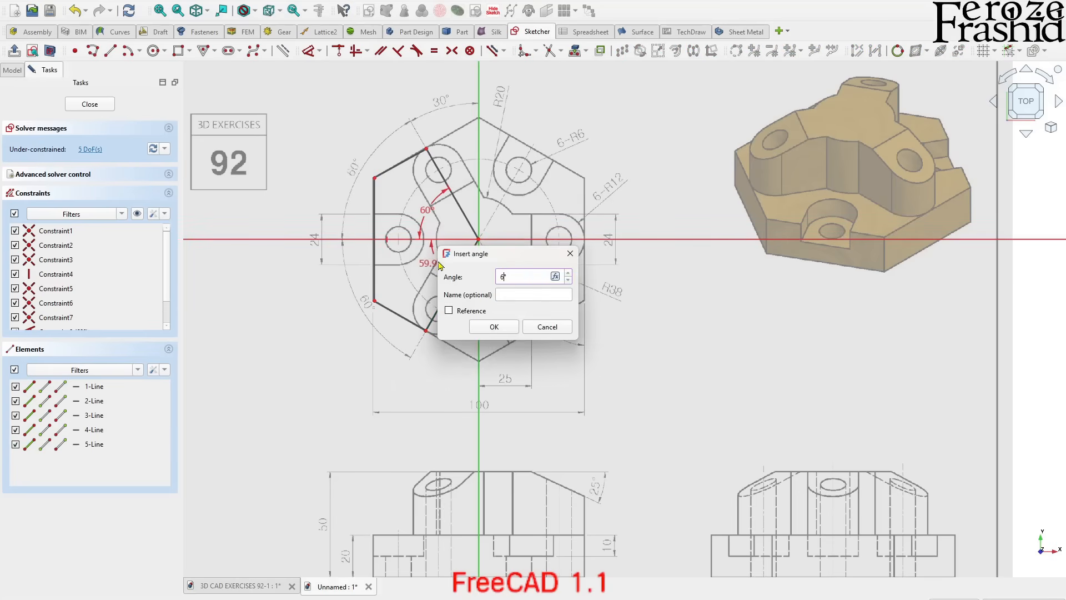
{"action": "type", "text": "0"}
{"action": "key", "text": "Return"}
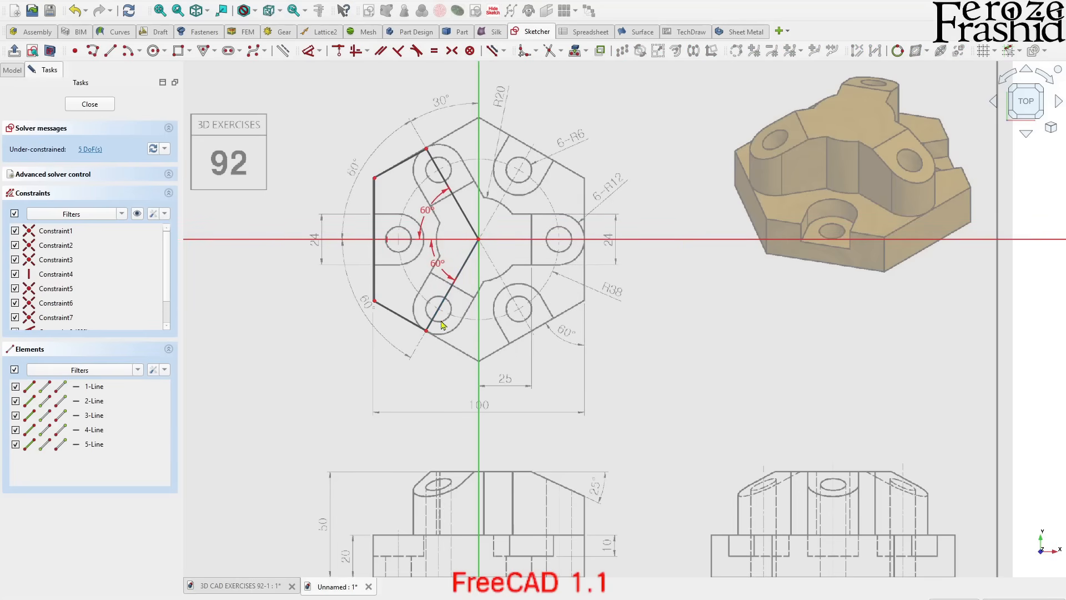
Apply an equal-length constraint to the two spoke lines that meet at the origin
{"action": "left_click_drag", "start_coordinate": [433, 332], "coordinate": [430, 335]}
{"action": "left_click", "coordinate": [439, 313]}
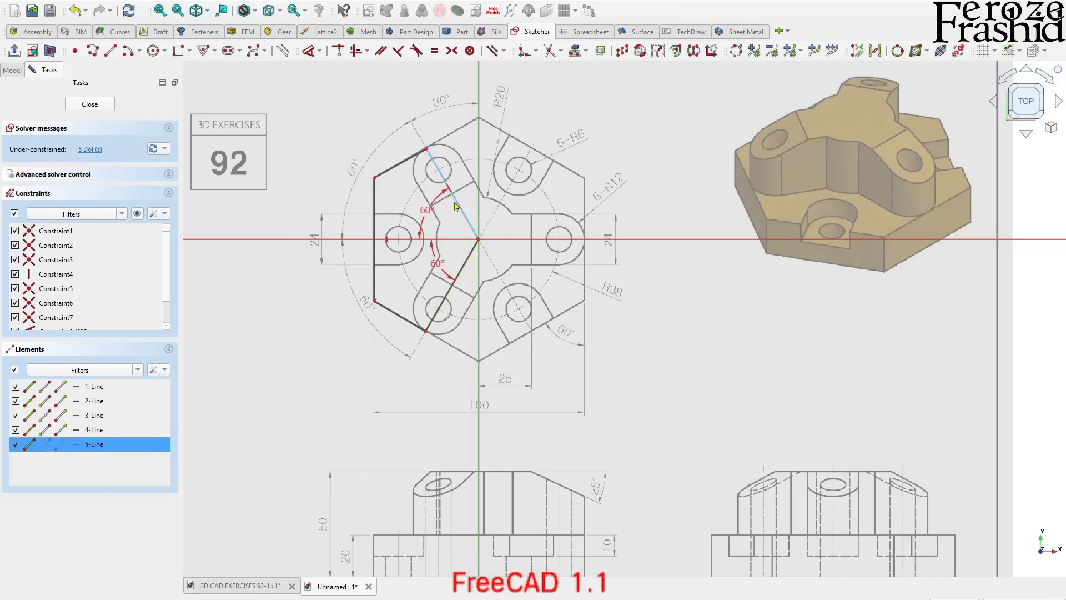
{"action": "left_click", "coordinate": [456, 205]}
{"action": "key", "text": "e"}
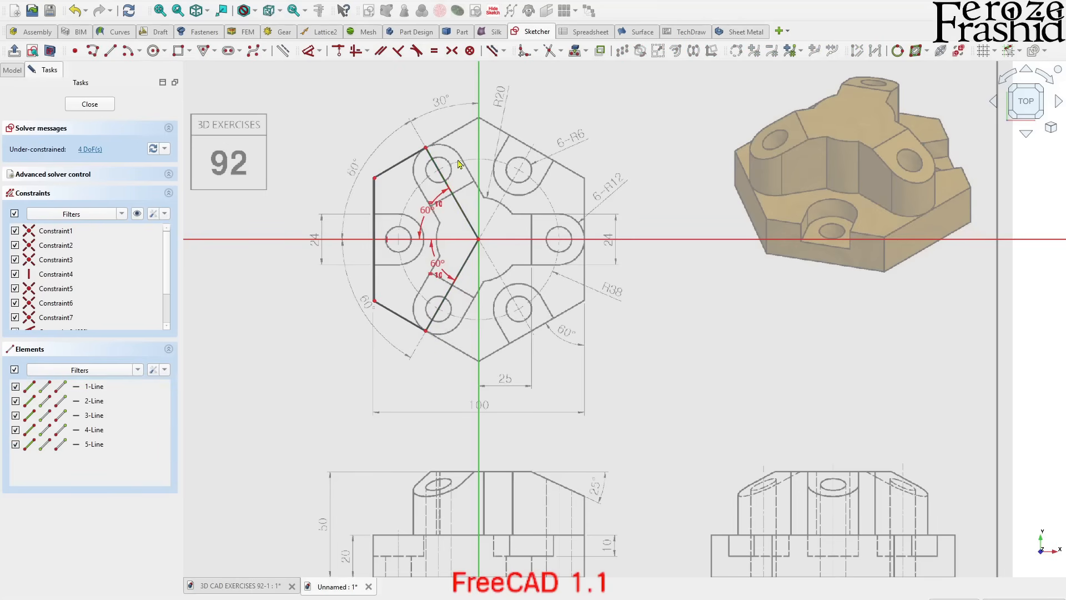
Dimension the upper spoke line's length as 50 mm
{"action": "left_click", "coordinate": [445, 176]}
{"action": "key", "text": "d"}
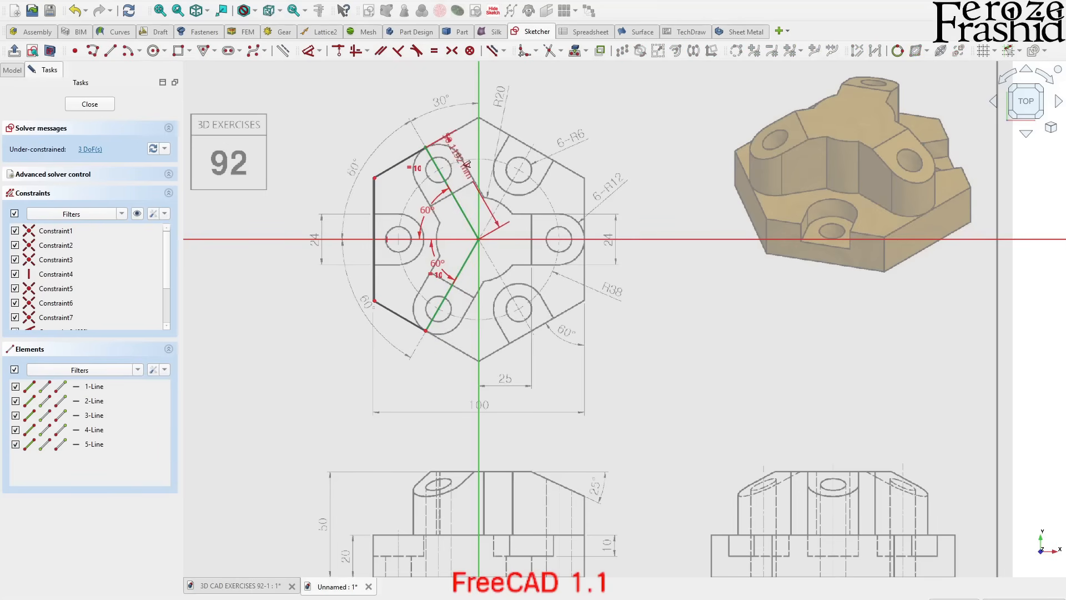
{"action": "left_click", "coordinate": [459, 160]}
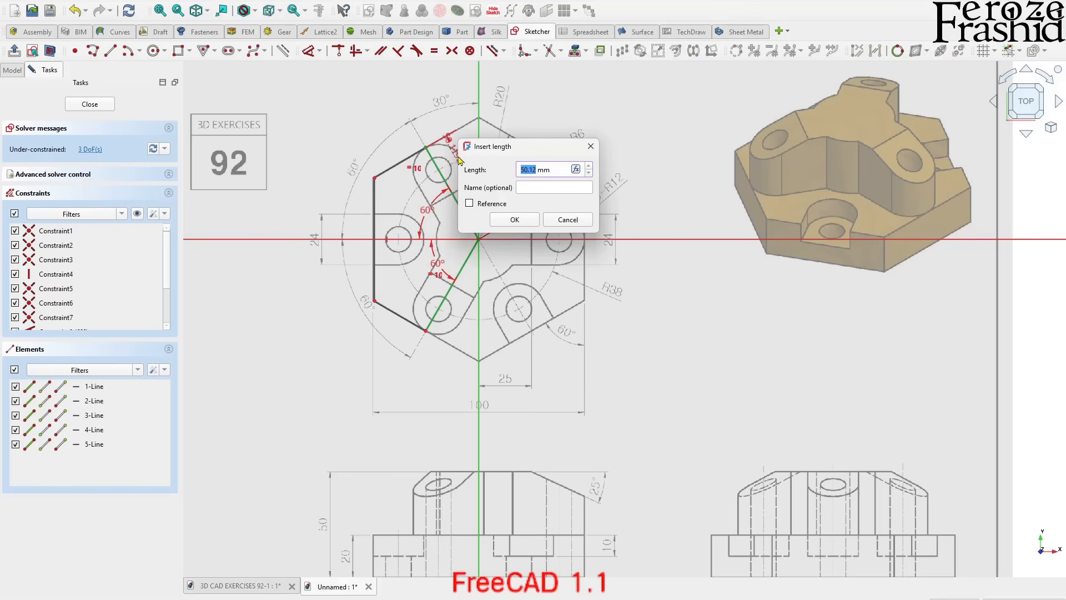
{"action": "type", "text": "50"}
{"action": "key", "text": "Return"}
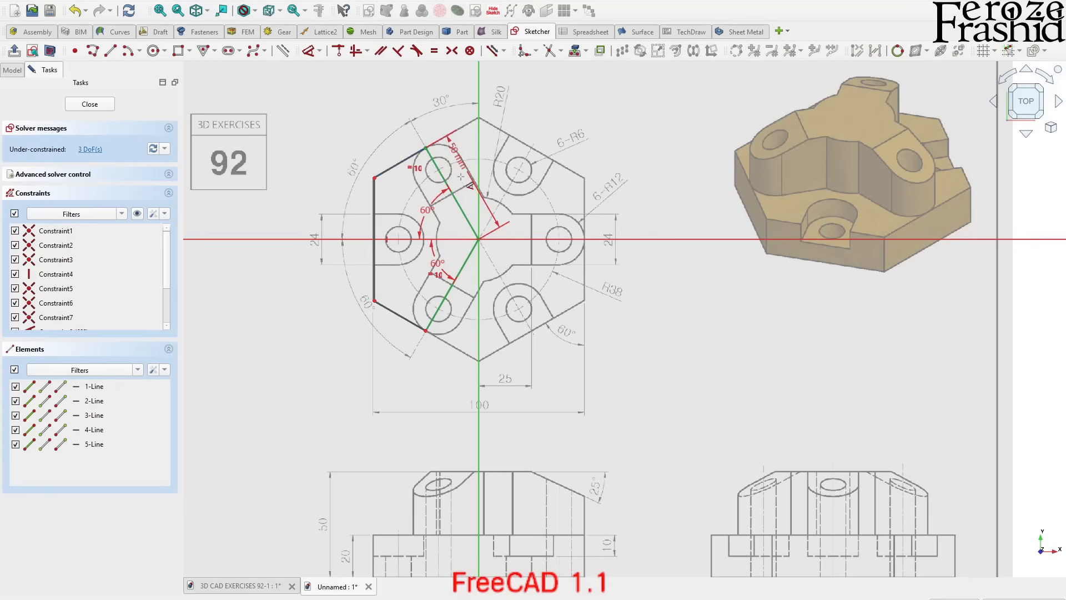
{"action": "key", "text": "Escape"}
Make the vertical outer line's endpoints symmetric about the horizontal axis and pull its lower corner outward to test the remaining freedom
{"action": "left_click", "coordinate": [381, 283]}
{"action": "mouse_move", "coordinate": [380, 283]}
{"action": "left_mouse_down"}
{"action": "mouse_move", "coordinate": [351, 266]}
{"action": "mouse_move", "coordinate": [375, 267]}
{"action": "left_mouse_up"}
{"action": "left_click", "coordinate": [375, 188]}
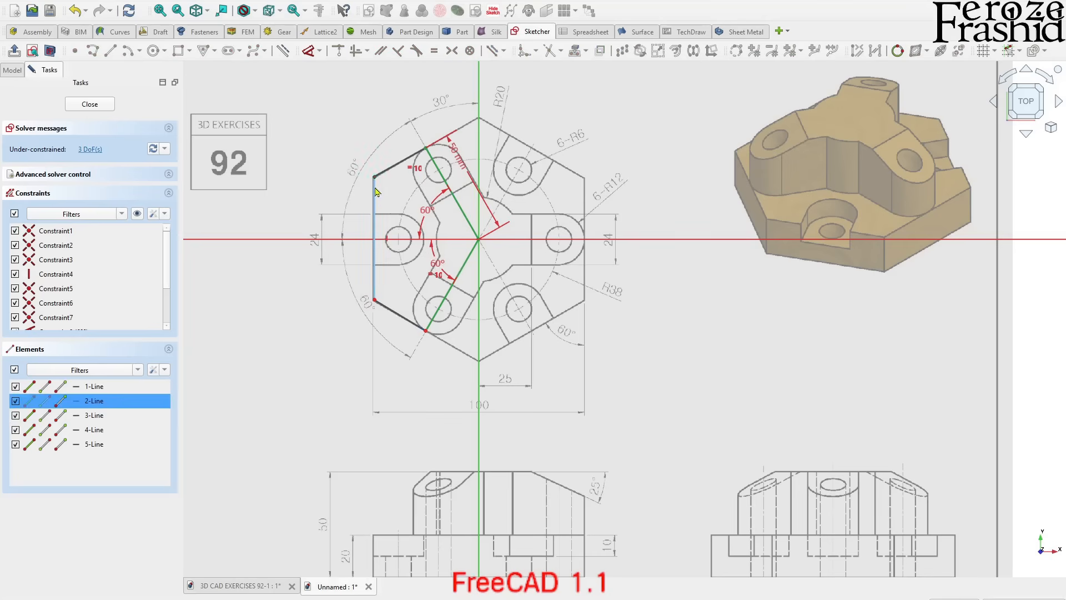
{"action": "left_click", "coordinate": [376, 304]}
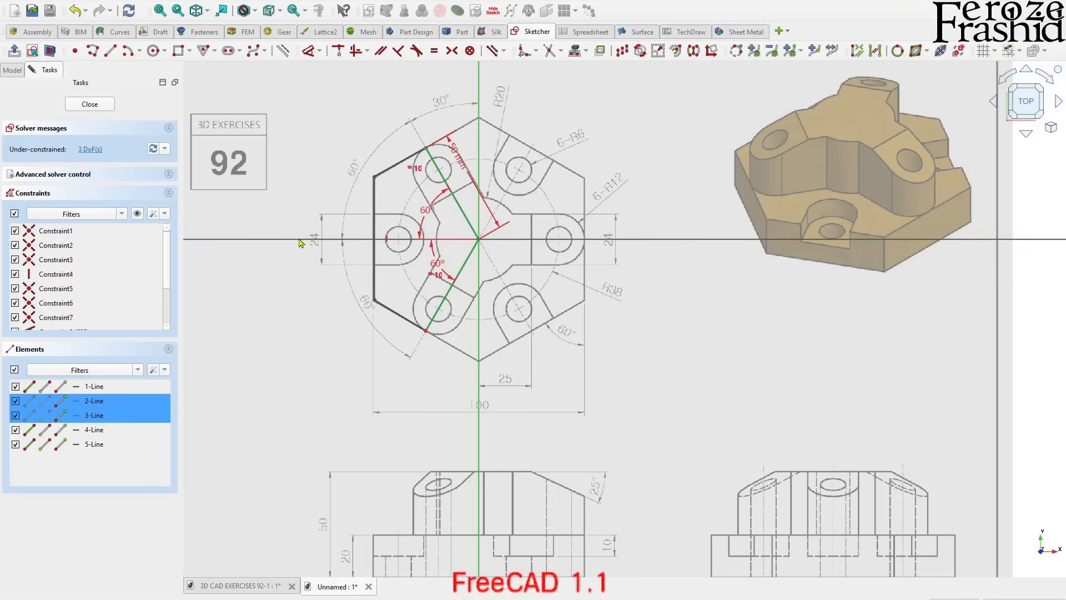
{"action": "key", "text": "k"}
{"action": "key", "text": "a"}
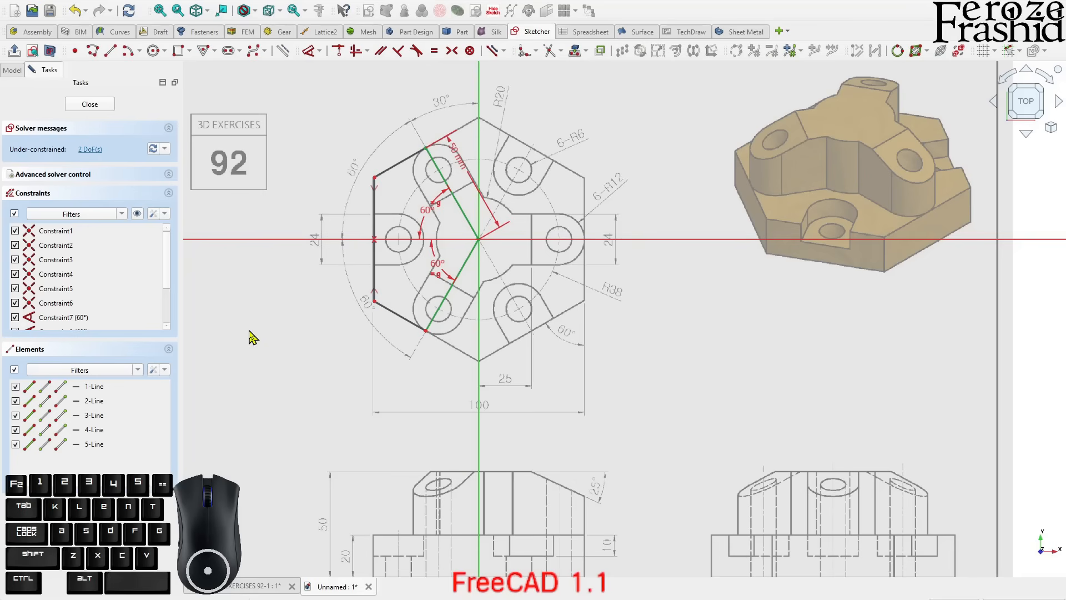
{"action": "left_click_drag", "start_coordinate": [374, 303], "coordinate": [367, 304]}
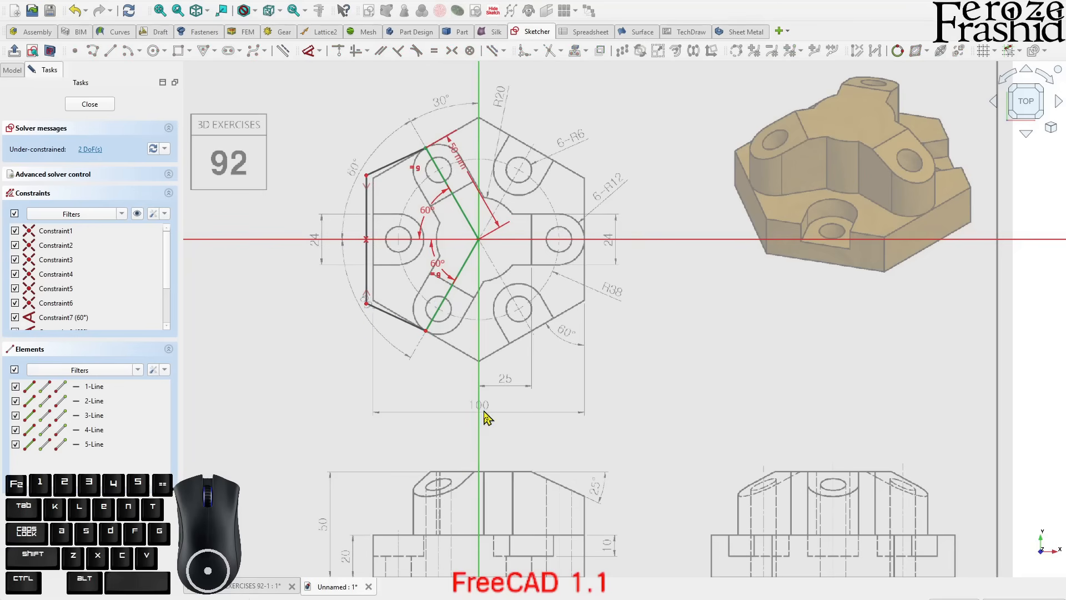
Constrain the horizontal distance from the outline's lower outer corner to the vertical axis to 50 mm
{"action": "left_click", "coordinate": [367, 309]}
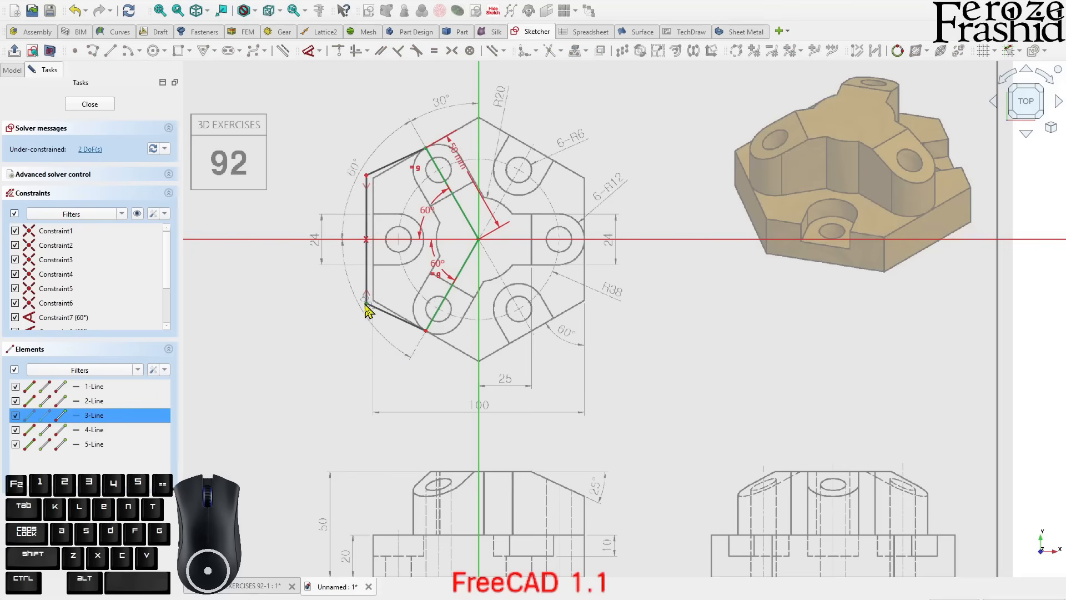
{"action": "key", "text": "d"}
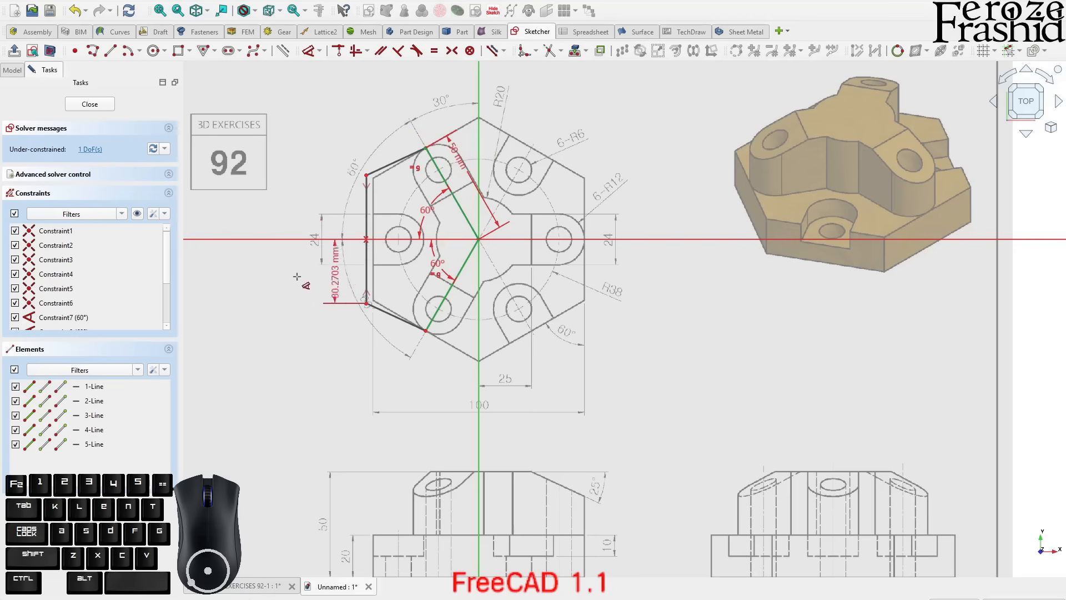
{"action": "left_click", "coordinate": [419, 415]}
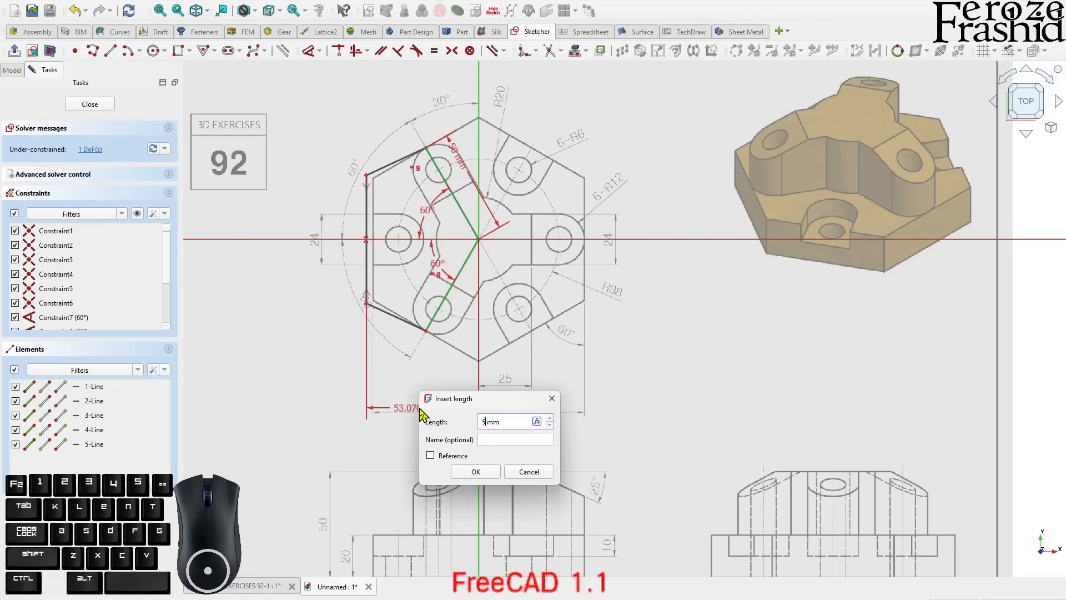
{"action": "type", "text": "0"}
{"action": "key", "text": "Return"}
{"action": "right_click", "coordinate": [408, 383]}
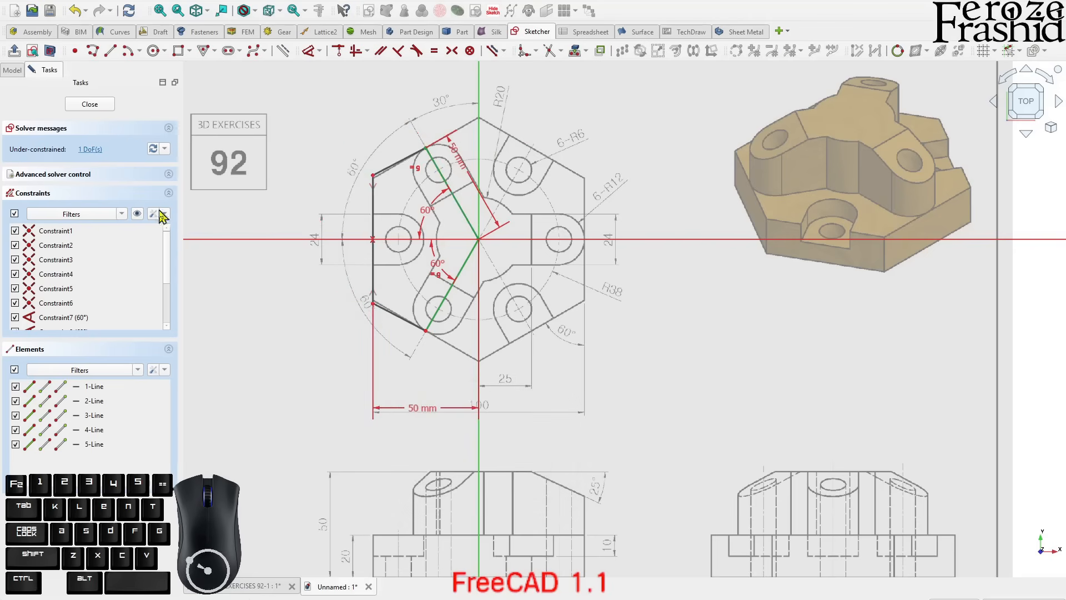
{"action": "left_click_drag", "start_coordinate": [373, 180], "coordinate": [374, 181]}
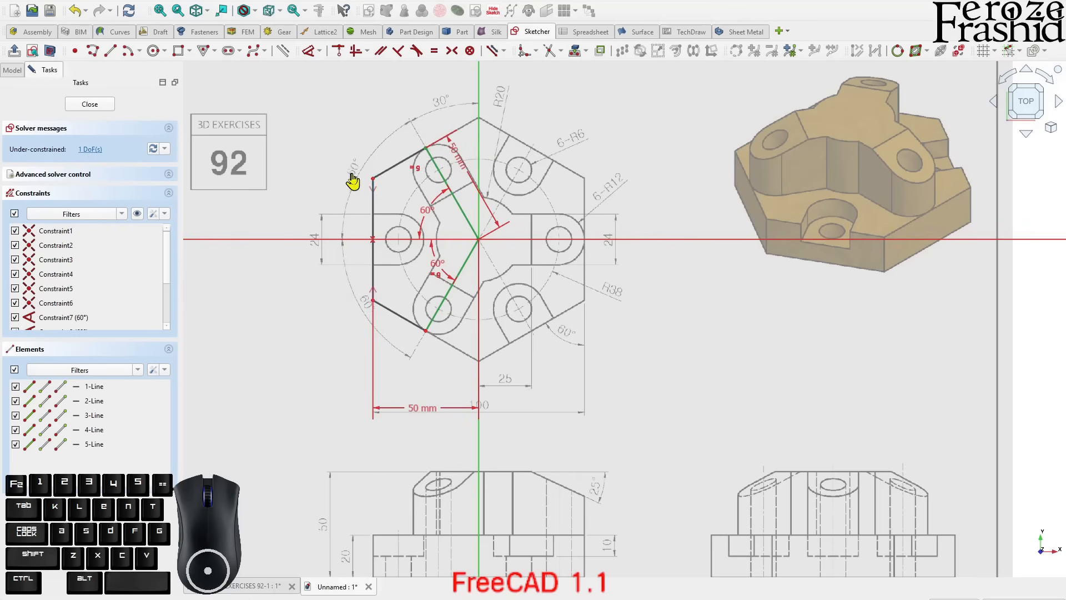
{"action": "left_click", "coordinate": [373, 216]}
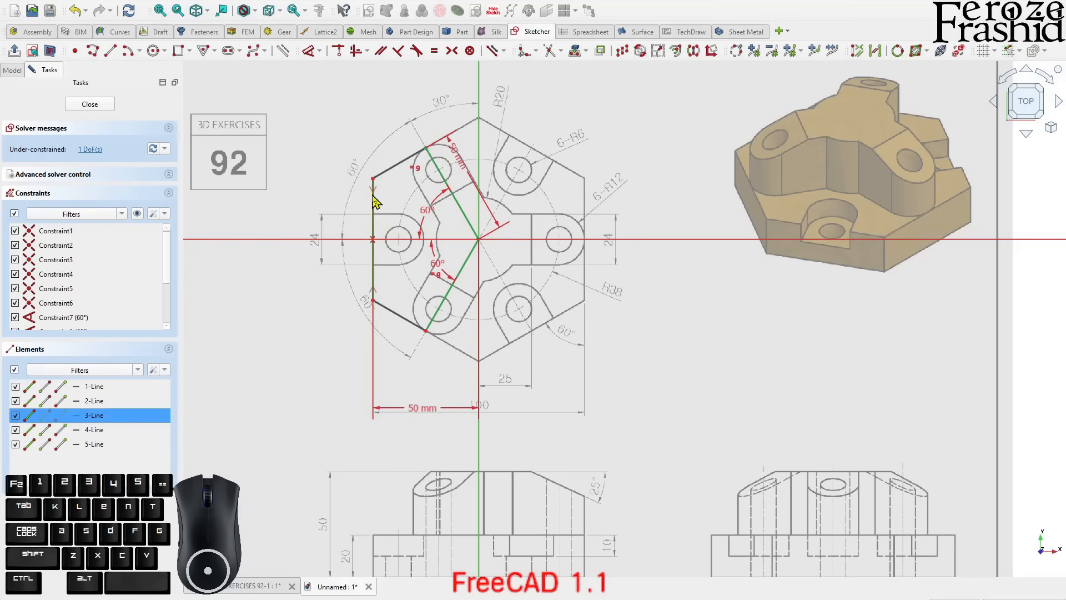
{"action": "key", "text": "d"}
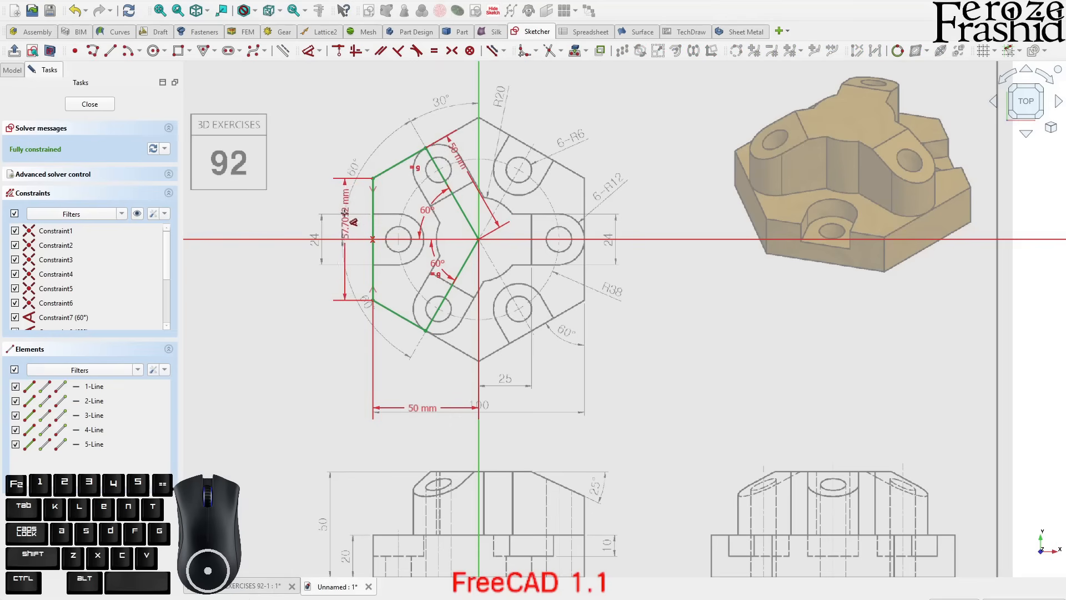
{"action": "right_click", "coordinate": [352, 215]}
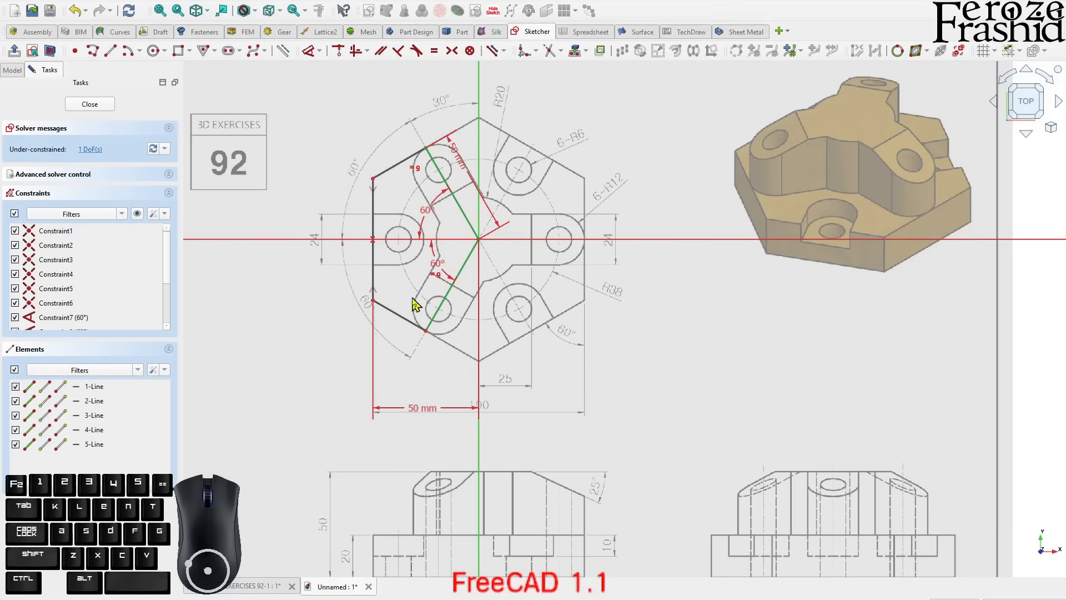
Constrain the angle between the lower slanted outer line and the vertical outer line to 120°
{"action": "left_click", "coordinate": [394, 312]}
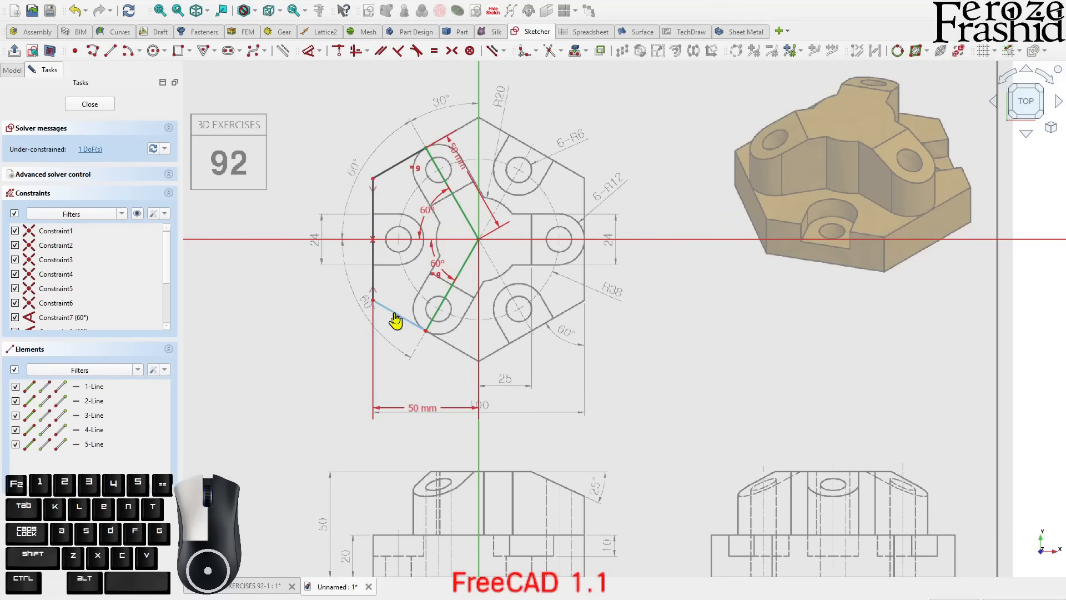
{"action": "left_click", "coordinate": [373, 275]}
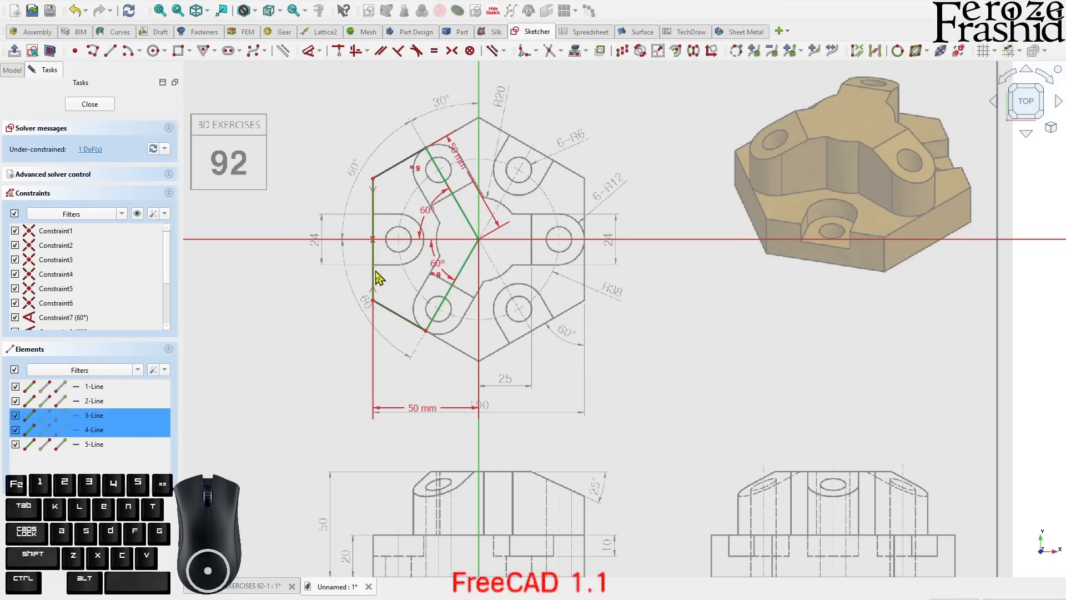
{"action": "key", "text": "d"}
{"action": "left_click", "coordinate": [405, 281]}
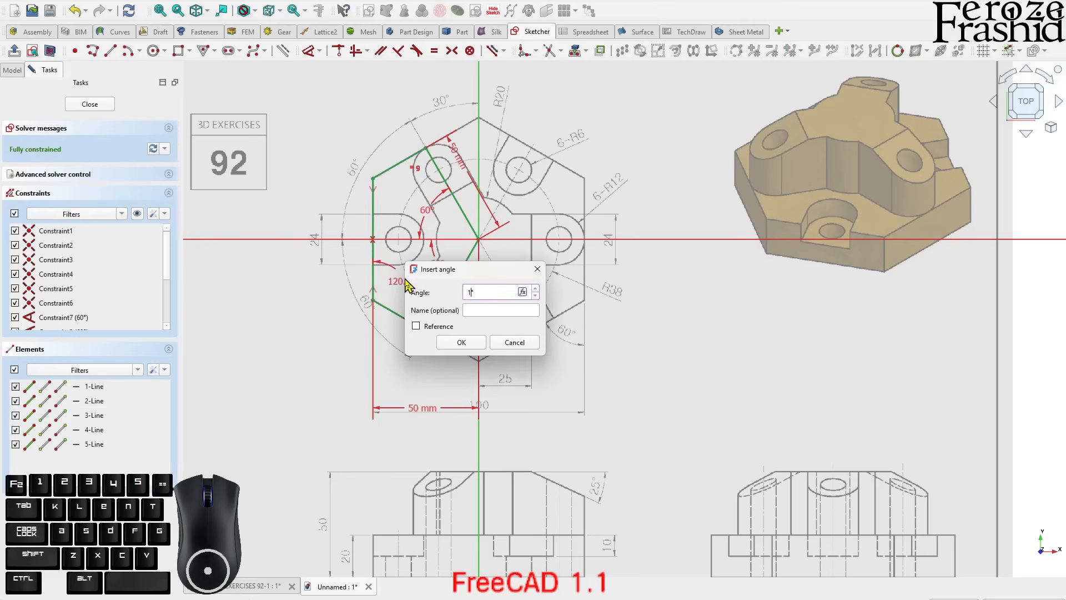
{"action": "type", "text": "120"}
{"action": "key", "text": "Return"}
{"action": "right_click", "coordinate": [393, 272]}
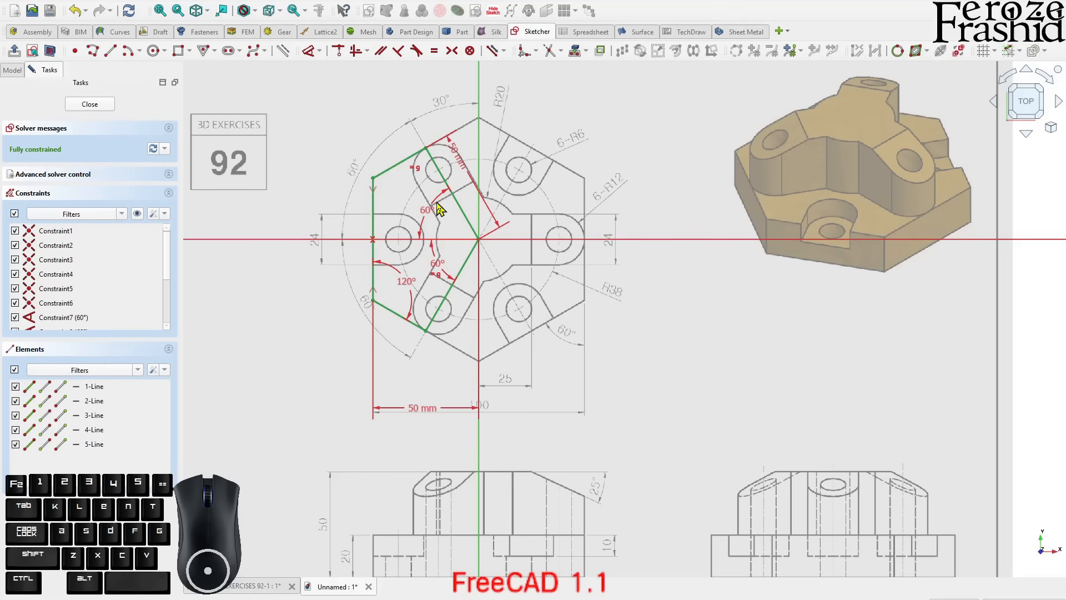
Draw a 12 mm diameter circle centred on the horizontal axis over the reference drawing's hole nearest the vertical outer line
{"action": "scroll", "coordinate": [745, 209], "scroll_direction": "down", "scroll_amount": 2}
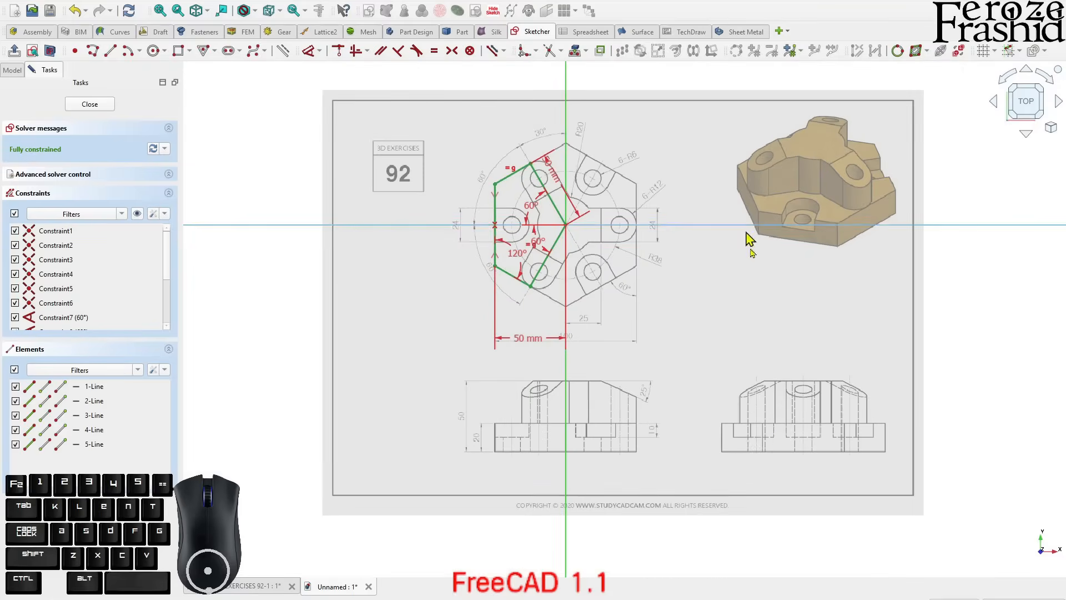
{"action": "scroll", "coordinate": [755, 455], "scroll_direction": "up", "scroll_amount": 2}
{"action": "scroll", "coordinate": [756, 455], "scroll_direction": "up", "scroll_amount": 1}
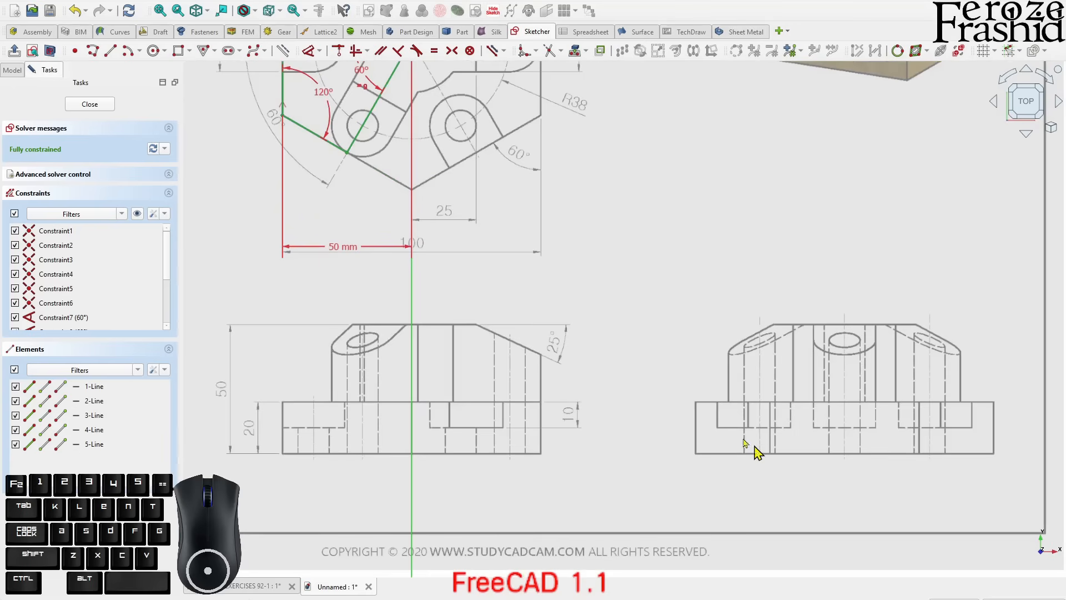
{"action": "scroll", "coordinate": [756, 452], "scroll_direction": "down", "scroll_amount": 2}
{"action": "scroll", "coordinate": [752, 438], "scroll_direction": "up", "scroll_amount": 1}
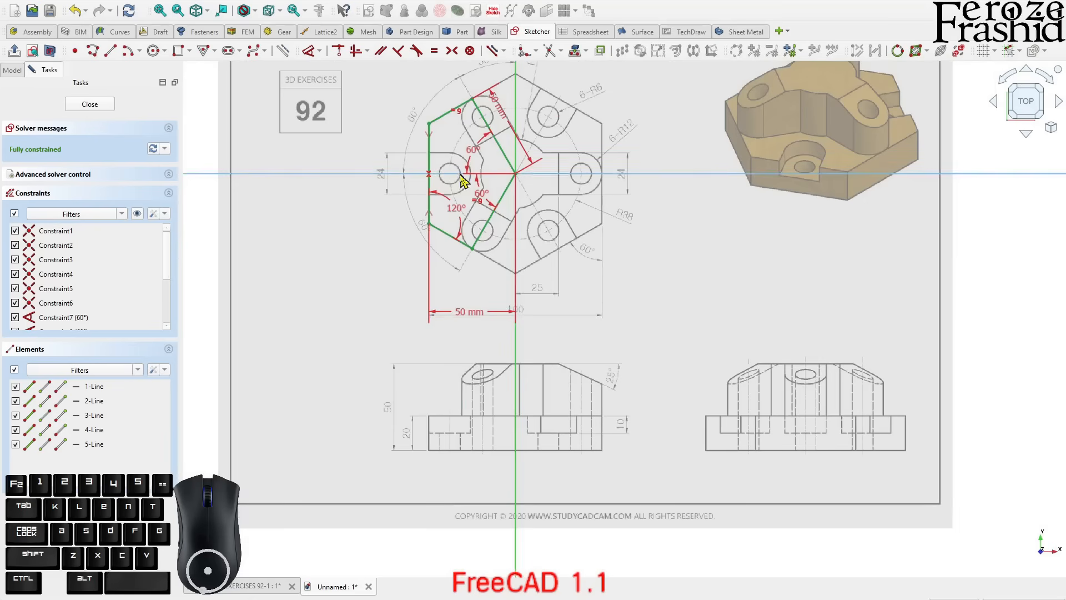
{"action": "left_click", "coordinate": [154, 51]}
{"action": "scroll", "coordinate": [493, 160], "scroll_direction": "up", "scroll_amount": 2}
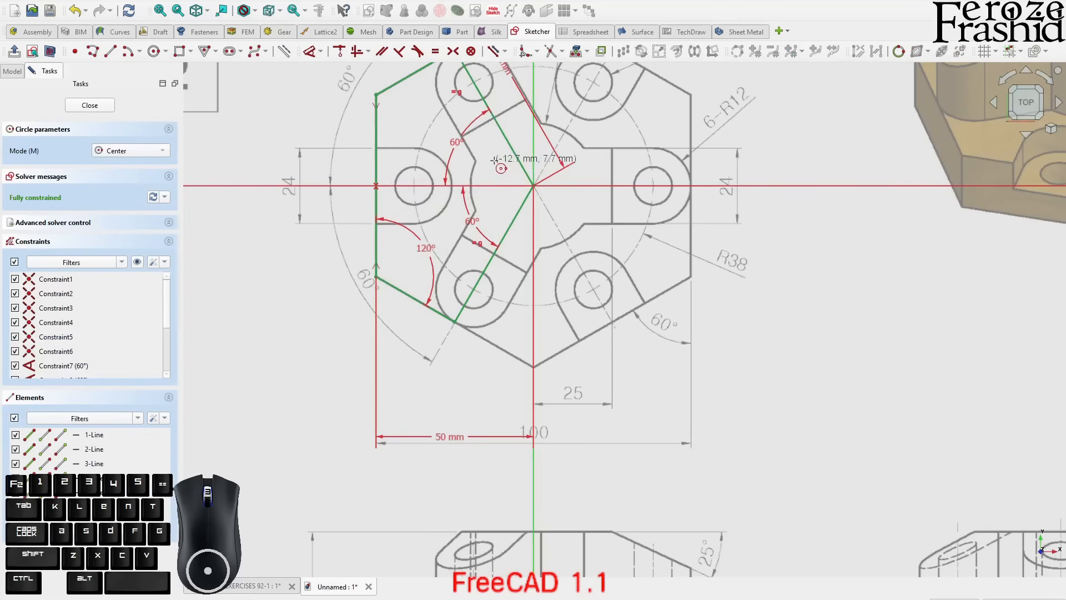
{"action": "left_click", "coordinate": [414, 185]}
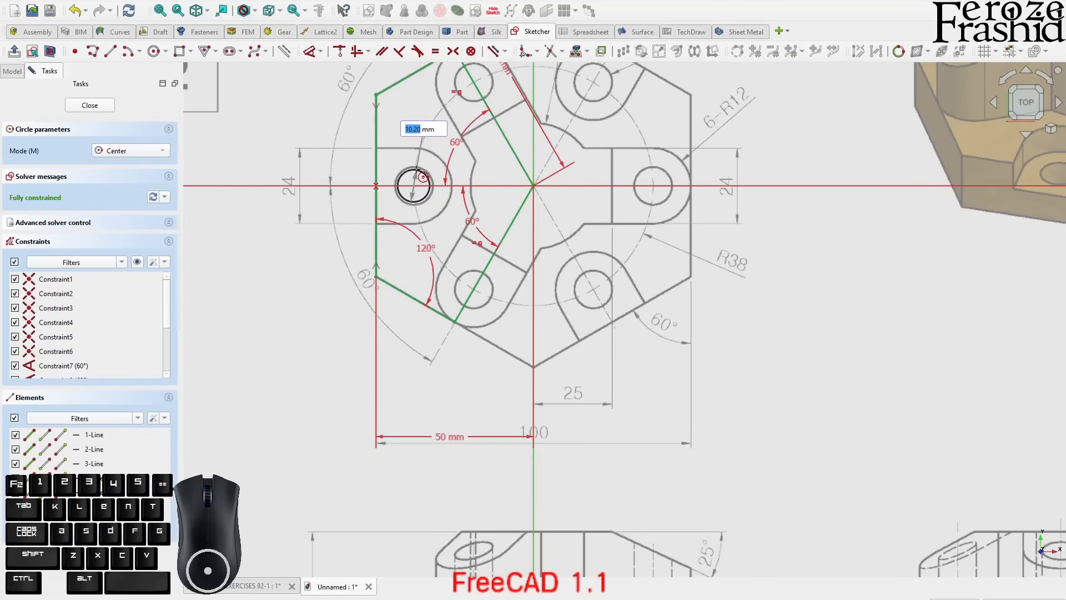
{"action": "type", "text": "12"}
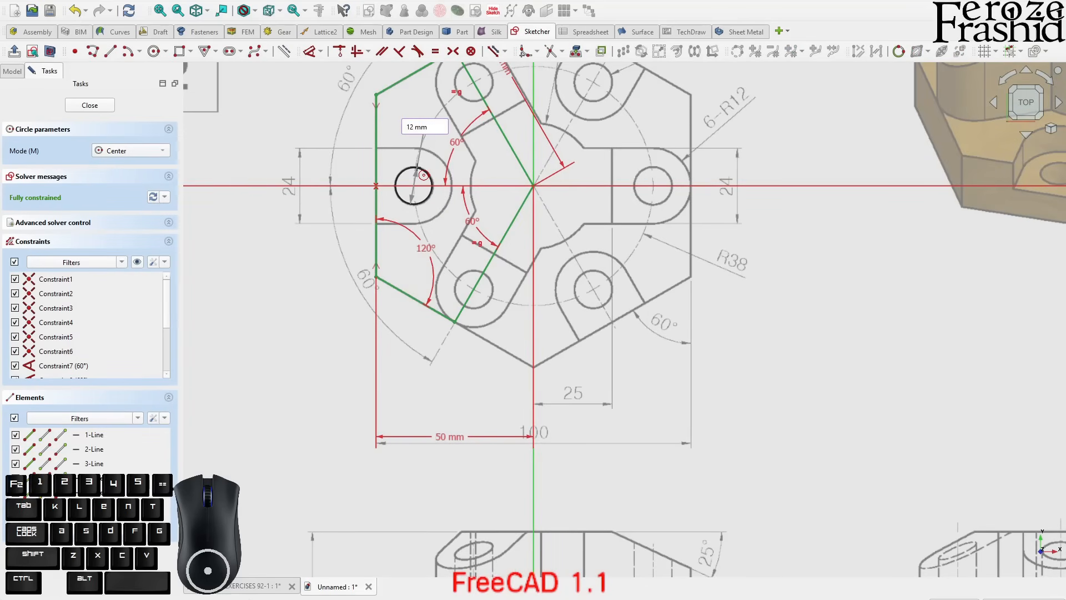
{"action": "key", "text": "Return"}
Constrain the circle's centre to 38 mm from the origin and close the sketch
{"action": "left_click_drag", "start_coordinate": [414, 192], "coordinate": [419, 193]}
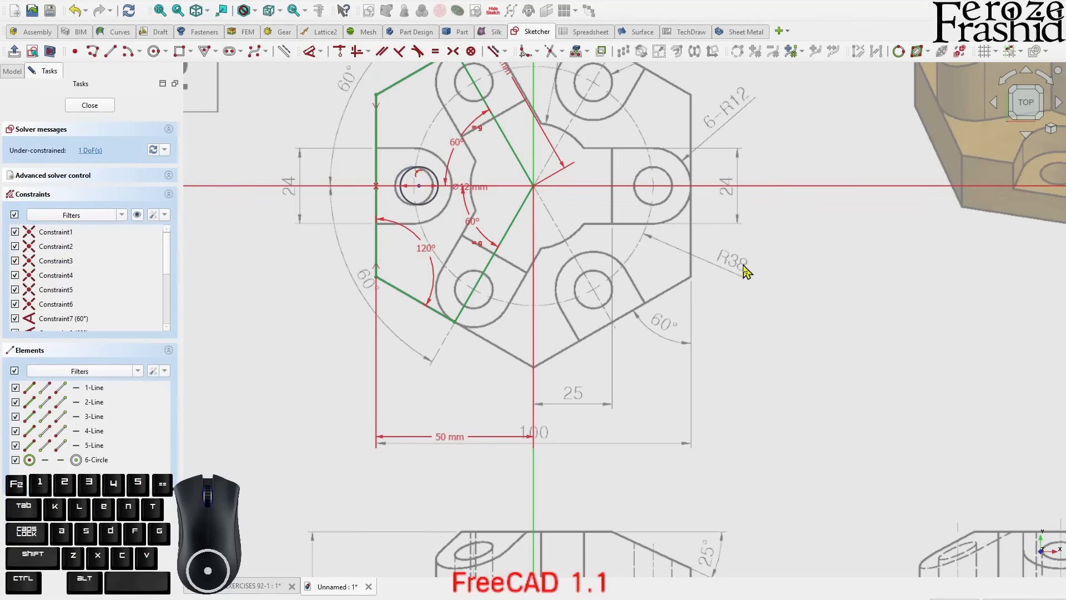
{"action": "left_click", "coordinate": [420, 187]}
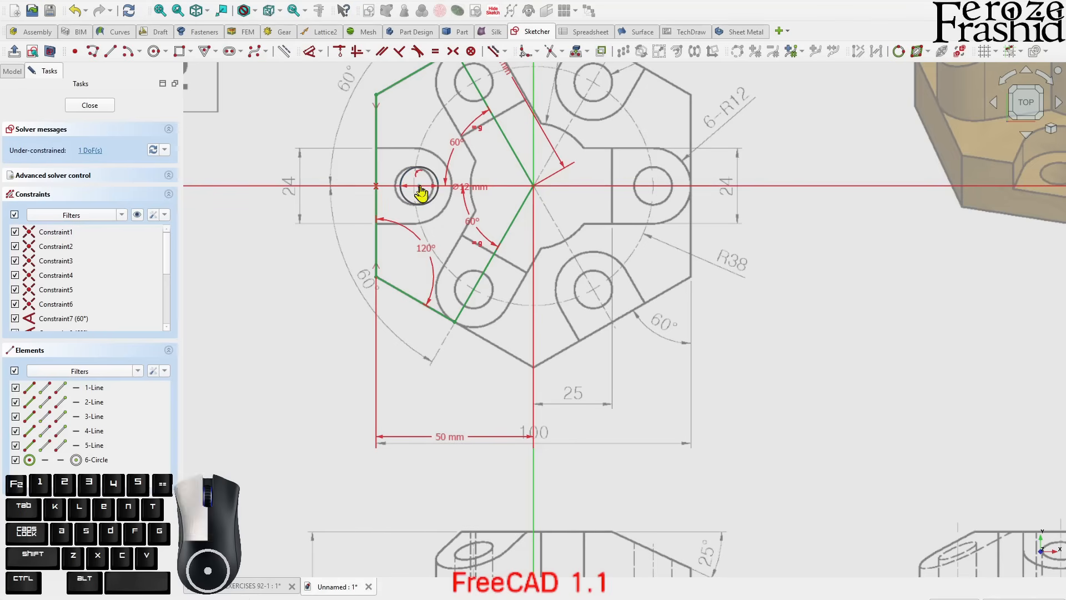
{"action": "left_click", "coordinate": [534, 187]}
{"action": "type", "text": "l"}
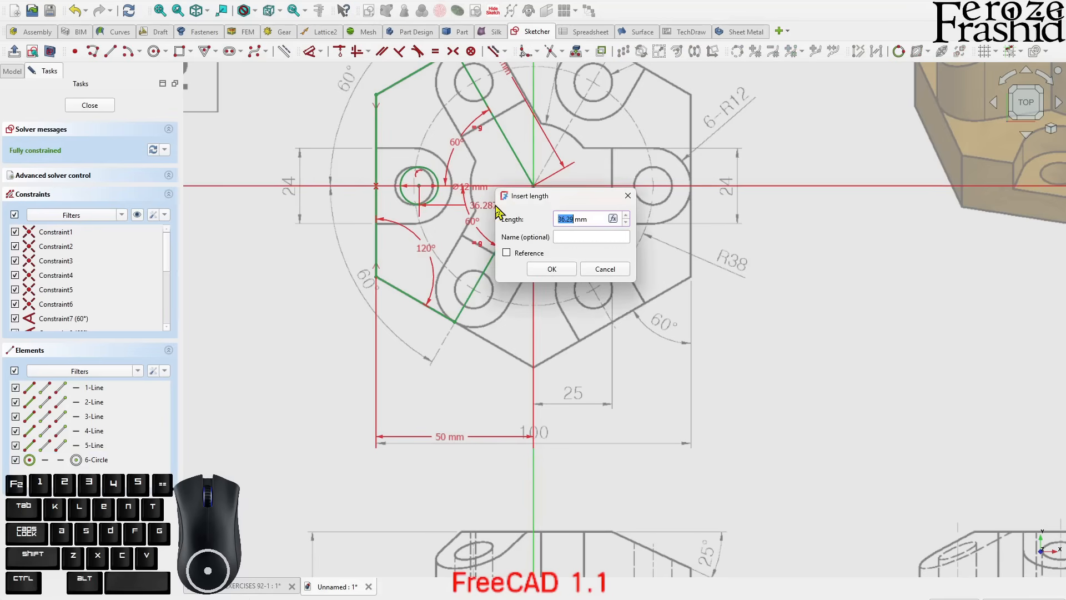
{"action": "type", "text": "38"}
{"action": "key", "text": "Return"}
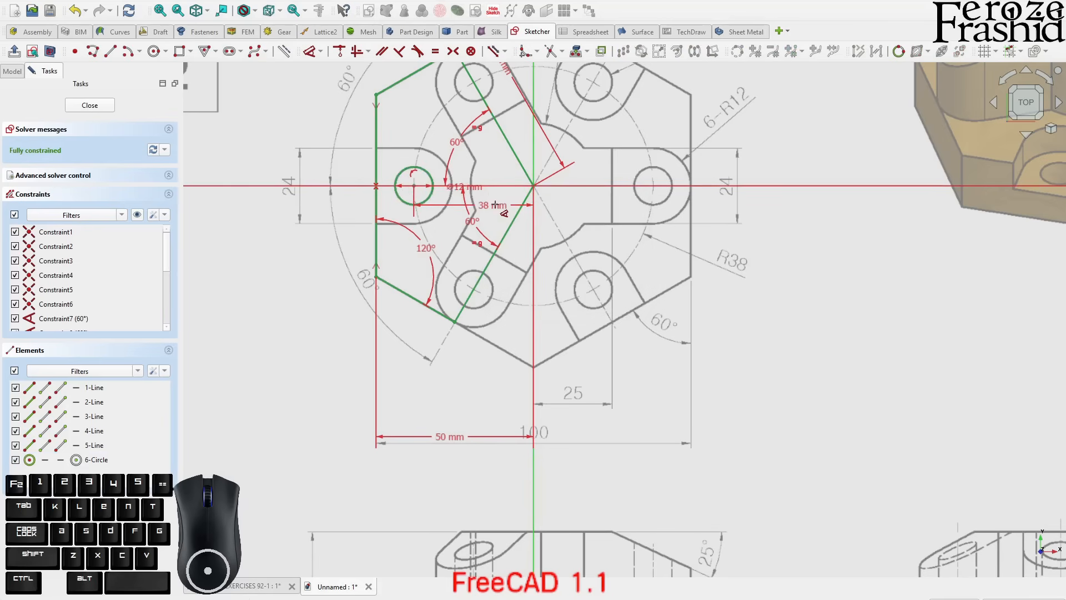
{"action": "left_click", "coordinate": [90, 106]}
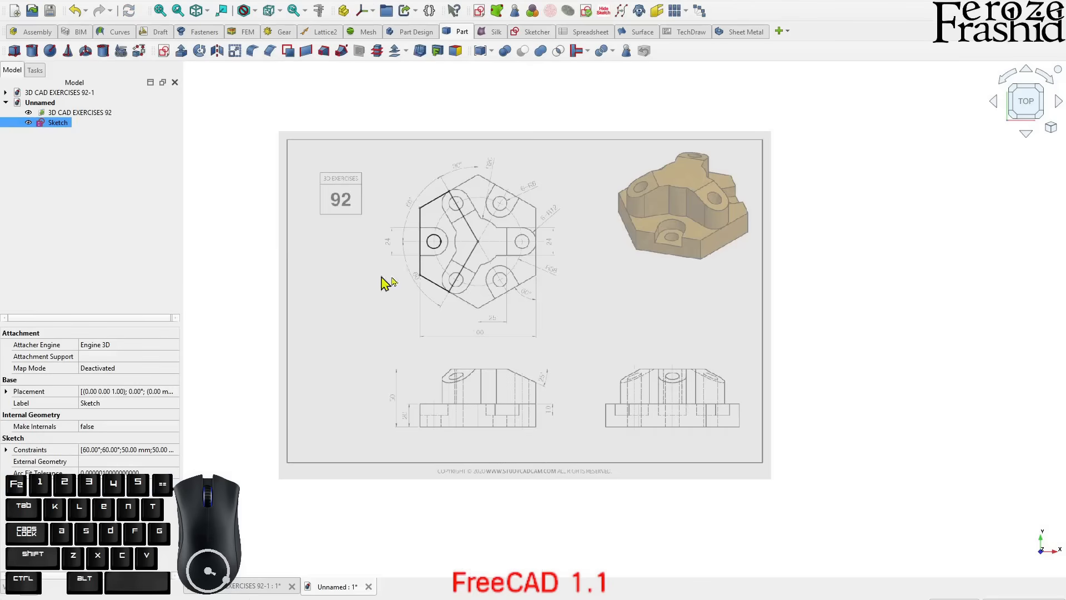
Hide the reference drawing to view the sketch alone in 3D, and show the drawing again
{"action": "scroll", "coordinate": [419, 311], "scroll_direction": "up", "scroll_amount": 3}
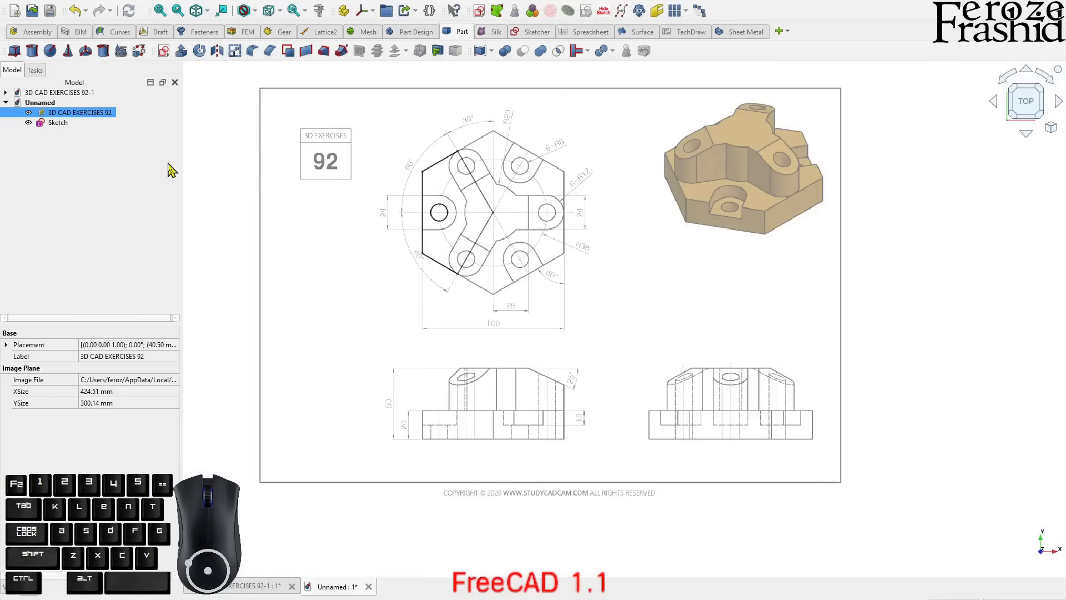
{"action": "key", "text": "space"}
{"action": "middle_click_drag", "start_coordinate": [381, 174], "coordinate": [643, 145]}
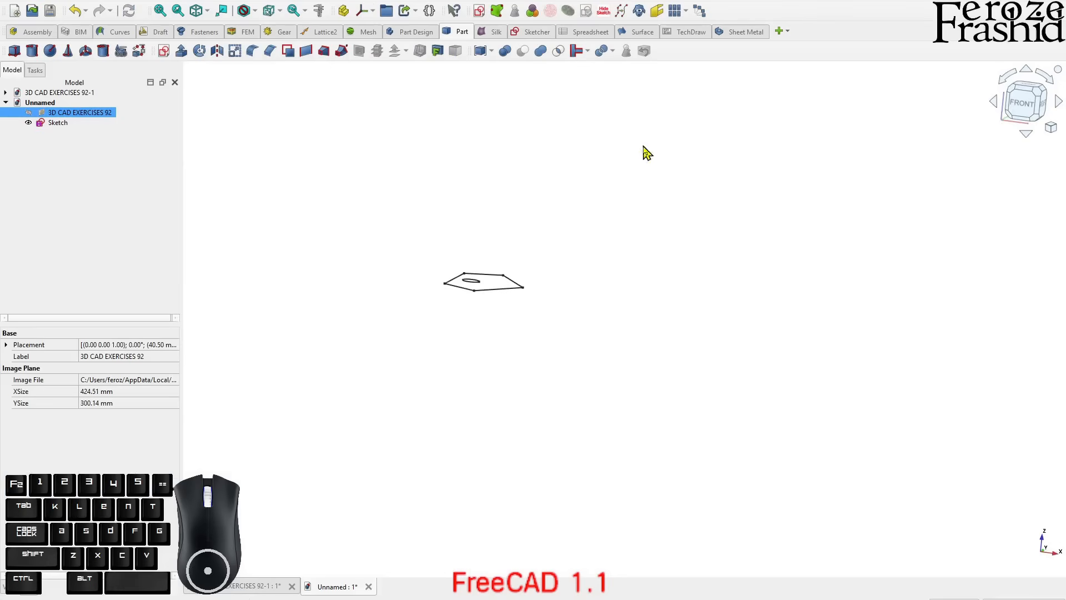
{"action": "key", "text": "space"}
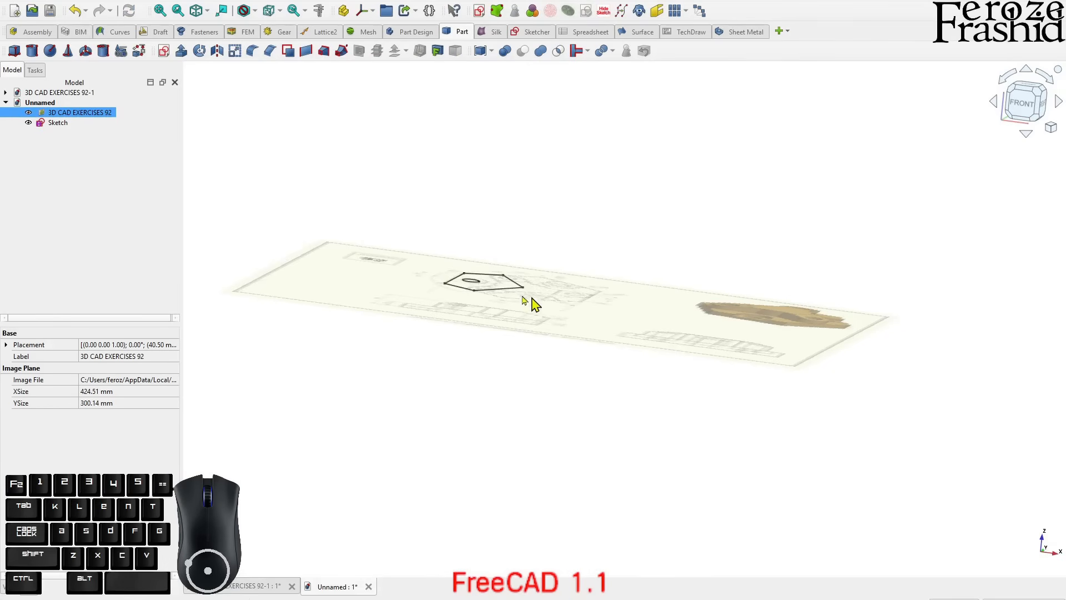
{"action": "middle_click_drag", "start_coordinate": [509, 302], "coordinate": [537, 342]}
{"action": "scroll", "coordinate": [727, 283], "scroll_direction": "up", "scroll_amount": 2}
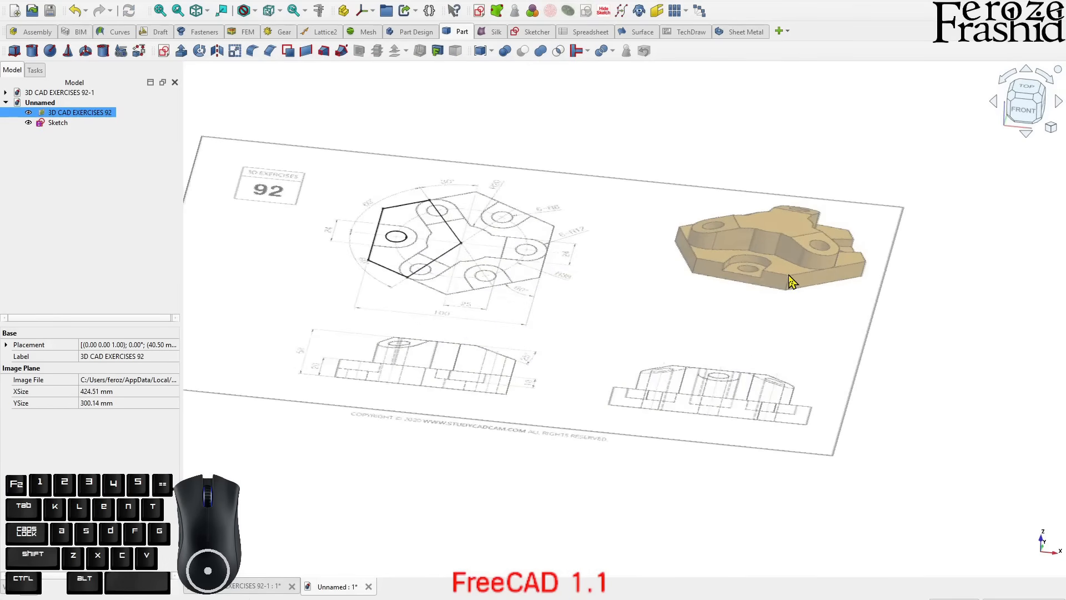
{"action": "mouse_move", "coordinate": [448, 276]}
{"action": "middle_mouse_down"}
{"action": "mouse_move", "coordinate": [437, 247]}
{"action": "mouse_move", "coordinate": [435, 266]}
{"action": "middle_mouse_up"}
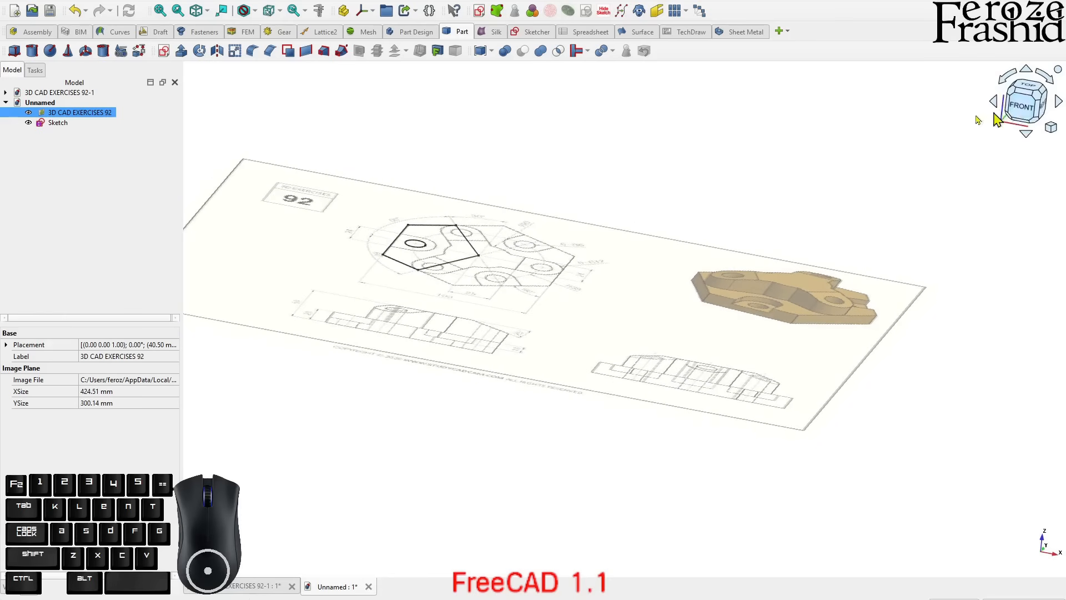
Extrude the base sketch 20 mm along its normal in the reversed direction as a solid
{"action": "left_click", "coordinate": [58, 123]}
{"action": "left_click", "coordinate": [181, 51]}
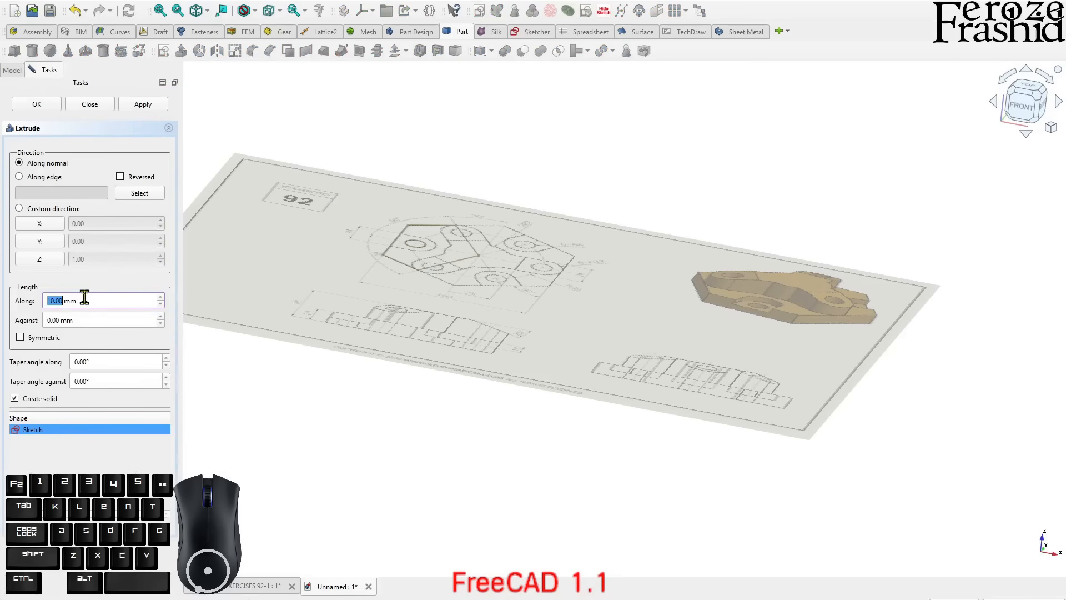
{"action": "type", "text": "2"}
{"action": "left_click", "coordinate": [120, 176]}
{"action": "left_click", "coordinate": [136, 105]}
{"action": "left_click", "coordinate": [111, 106]}
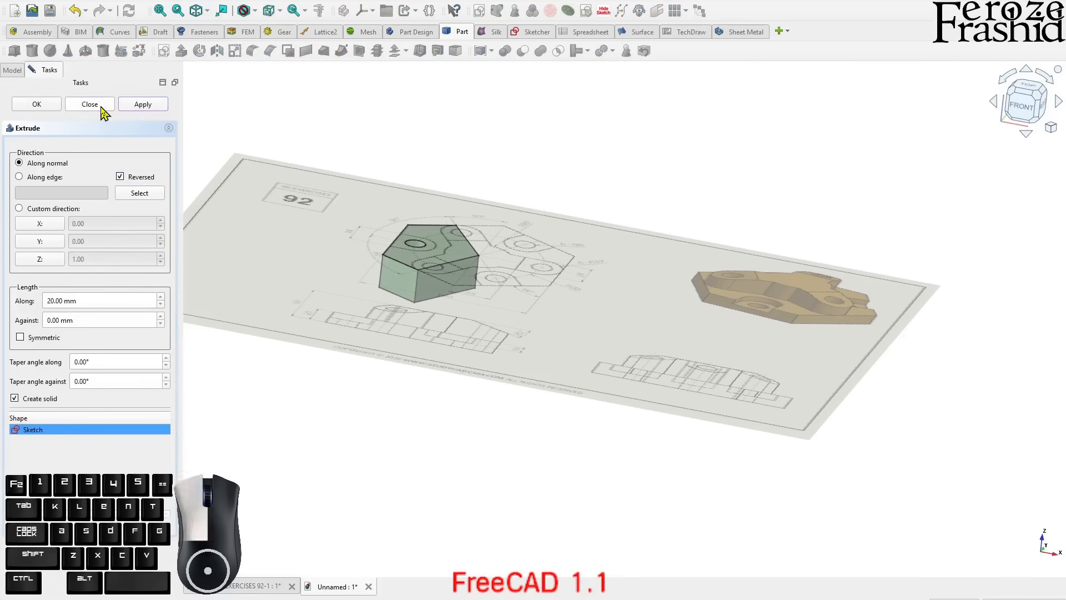
Inspect the extruded base segment against the reference drawing in 3D and from the top, focusing on the plan view
{"action": "mouse_move", "coordinate": [400, 236]}
{"action": "middle_mouse_down"}
{"action": "mouse_move", "coordinate": [488, 268]}
{"action": "mouse_move", "coordinate": [416, 204]}
{"action": "middle_mouse_up"}
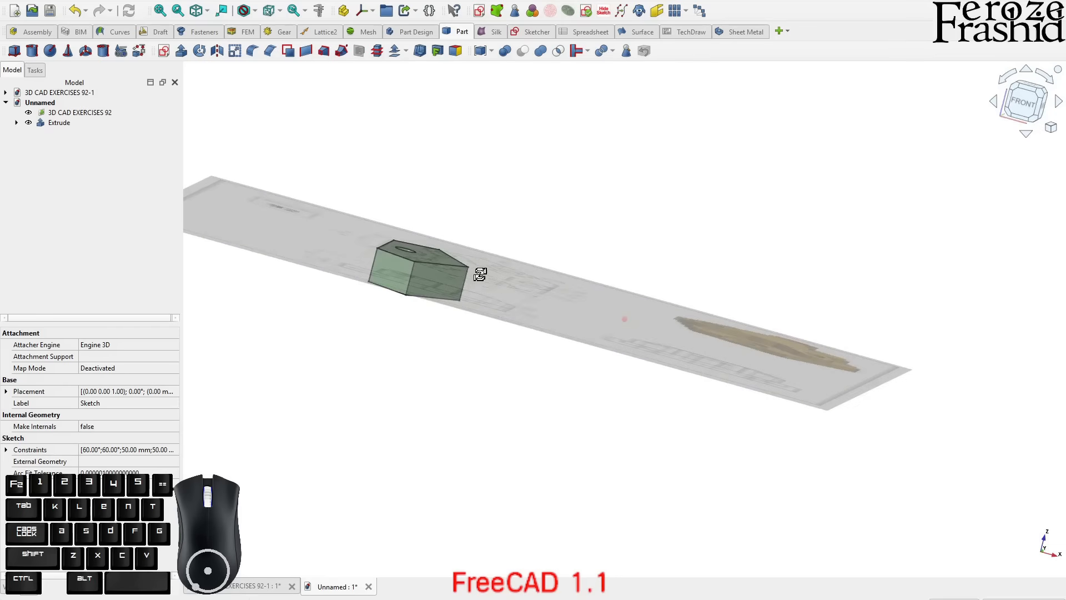
{"action": "mouse_move", "coordinate": [438, 324]}
{"action": "middle_mouse_down"}
{"action": "mouse_move", "coordinate": [486, 349]}
{"action": "mouse_move", "coordinate": [489, 383]}
{"action": "middle_mouse_up"}
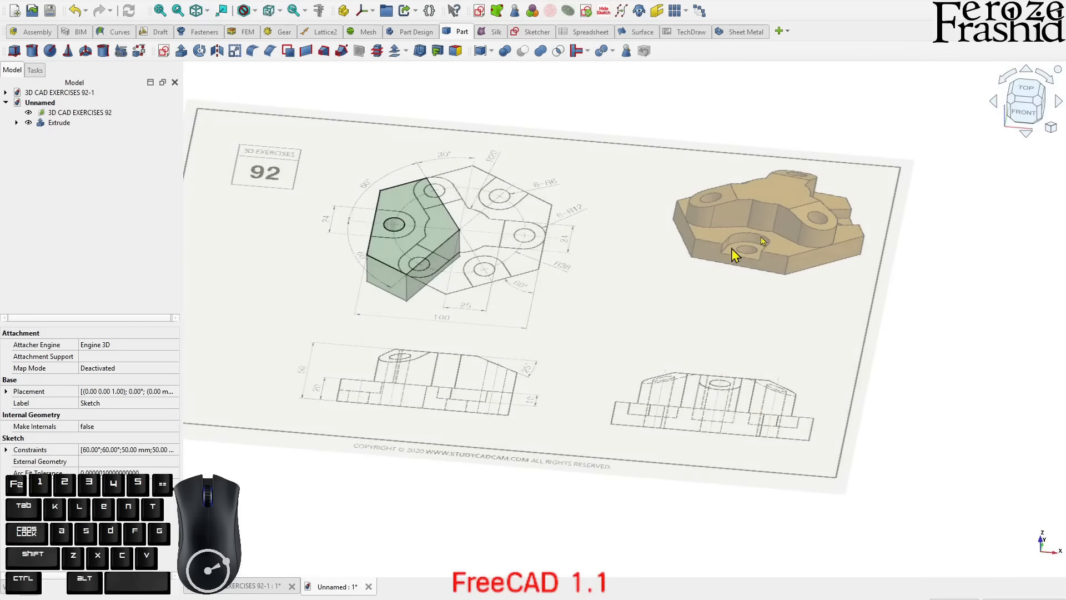
{"action": "left_click", "coordinate": [1027, 93]}
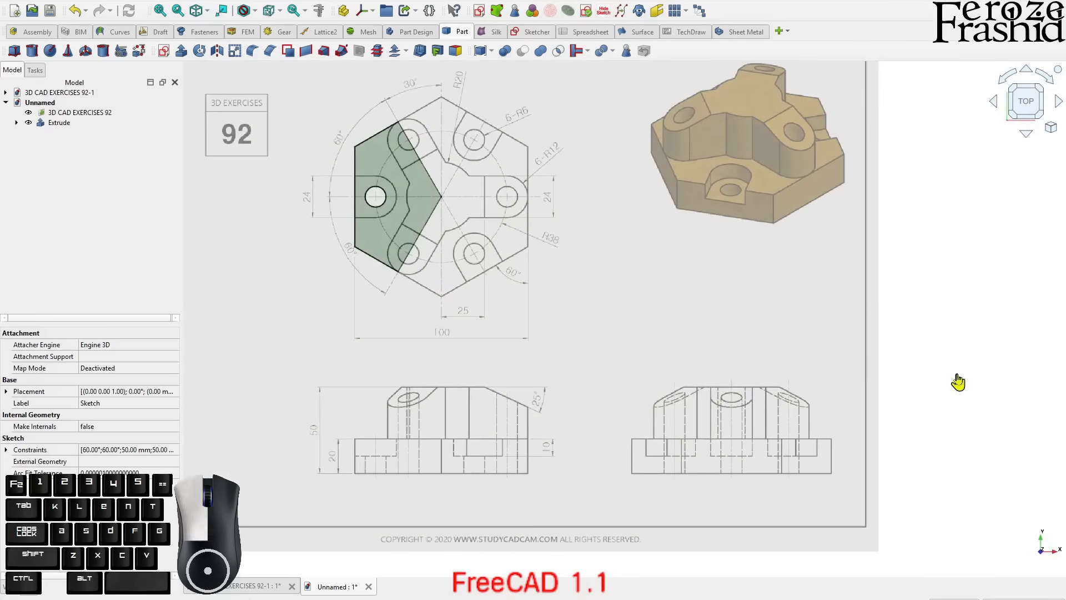
{"action": "left_click", "coordinate": [957, 317]}
{"action": "scroll", "coordinate": [735, 202], "scroll_direction": "up", "scroll_amount": 3}
{"action": "scroll", "coordinate": [742, 205], "scroll_direction": "down", "scroll_amount": 2}
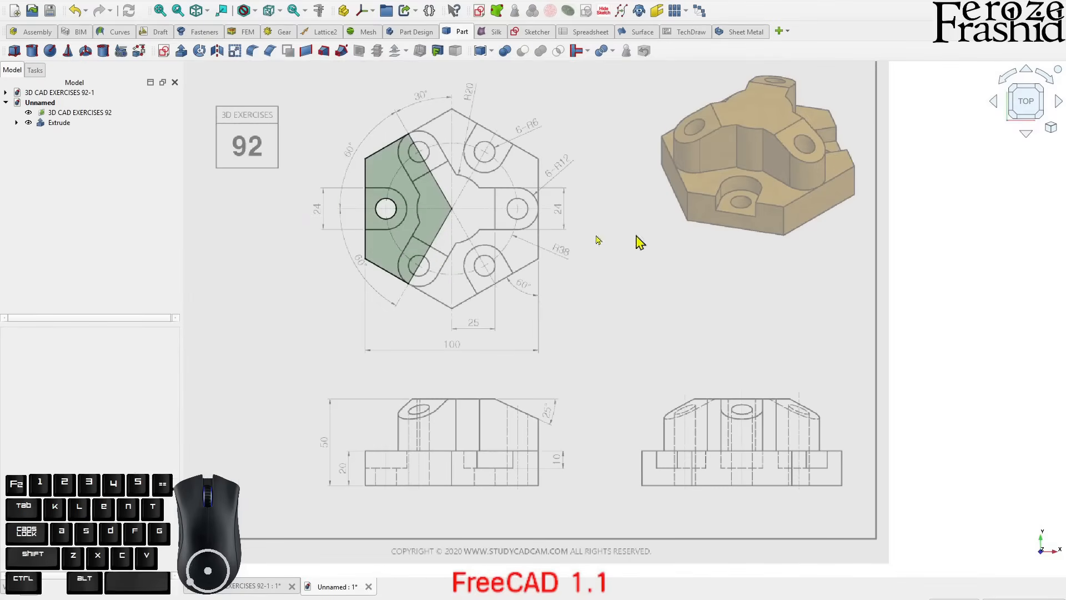
{"action": "scroll", "coordinate": [376, 200], "scroll_direction": "up", "scroll_amount": 2}
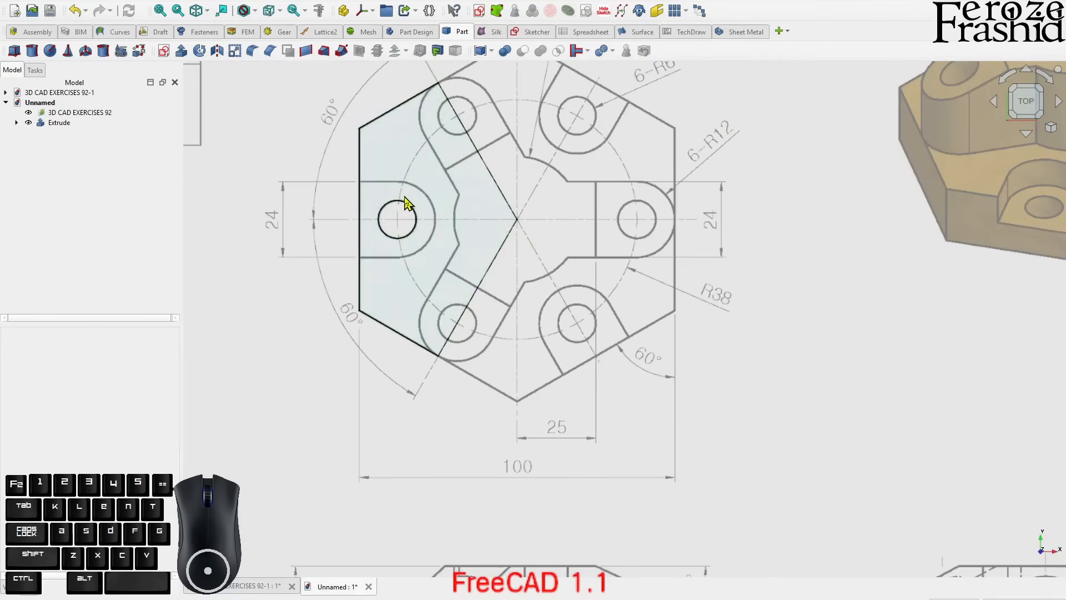
Start a new sketch on the XY plane with no offset
{"action": "scroll", "coordinate": [405, 228], "scroll_direction": "down", "scroll_amount": 4}
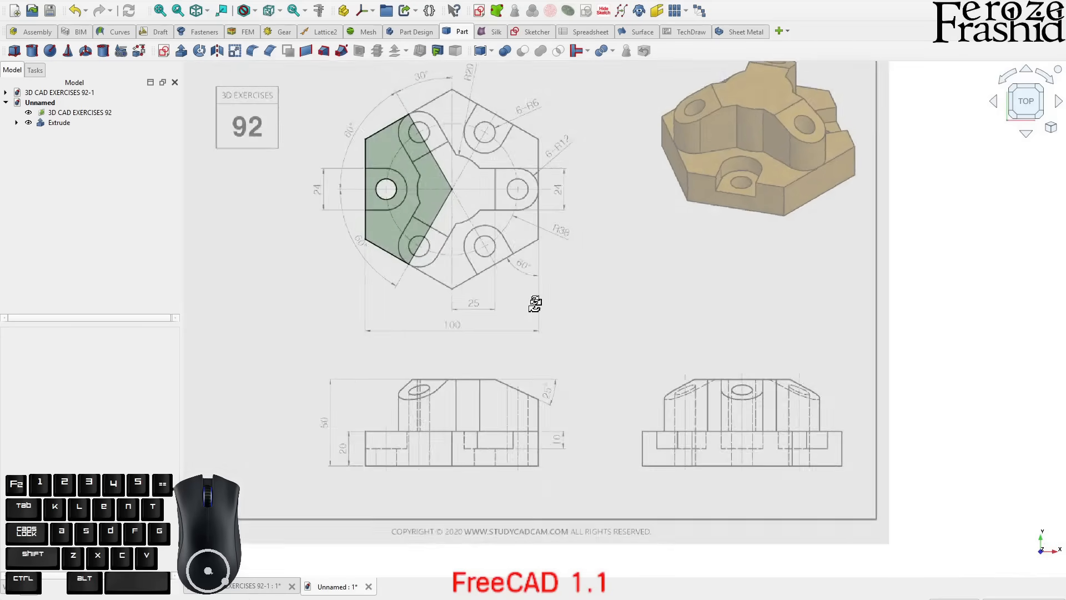
{"action": "mouse_move", "coordinate": [535, 302]}
{"action": "middle_mouse_down"}
{"action": "mouse_move", "coordinate": [572, 173]}
{"action": "mouse_move", "coordinate": [442, 293]}
{"action": "mouse_move", "coordinate": [474, 294]}
{"action": "middle_mouse_up"}
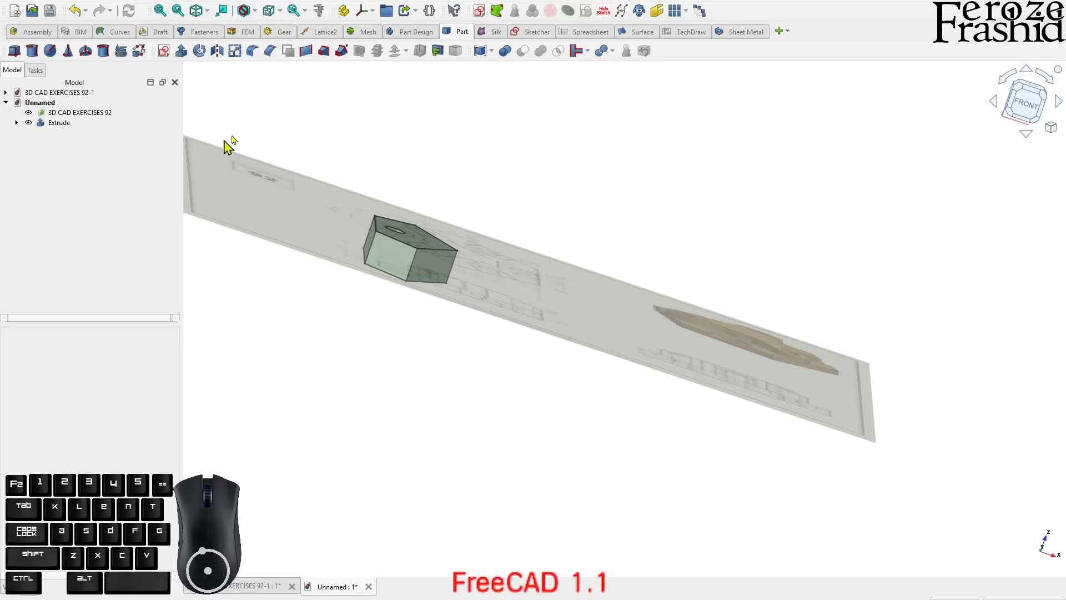
{"action": "left_click", "coordinate": [162, 53]}
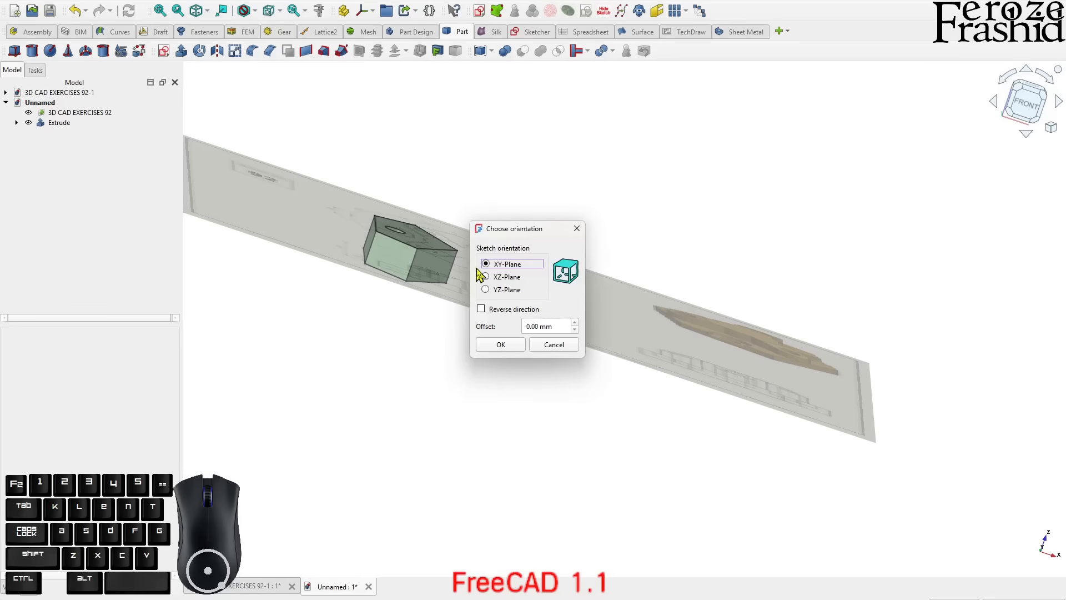
{"action": "left_click", "coordinate": [500, 344]}
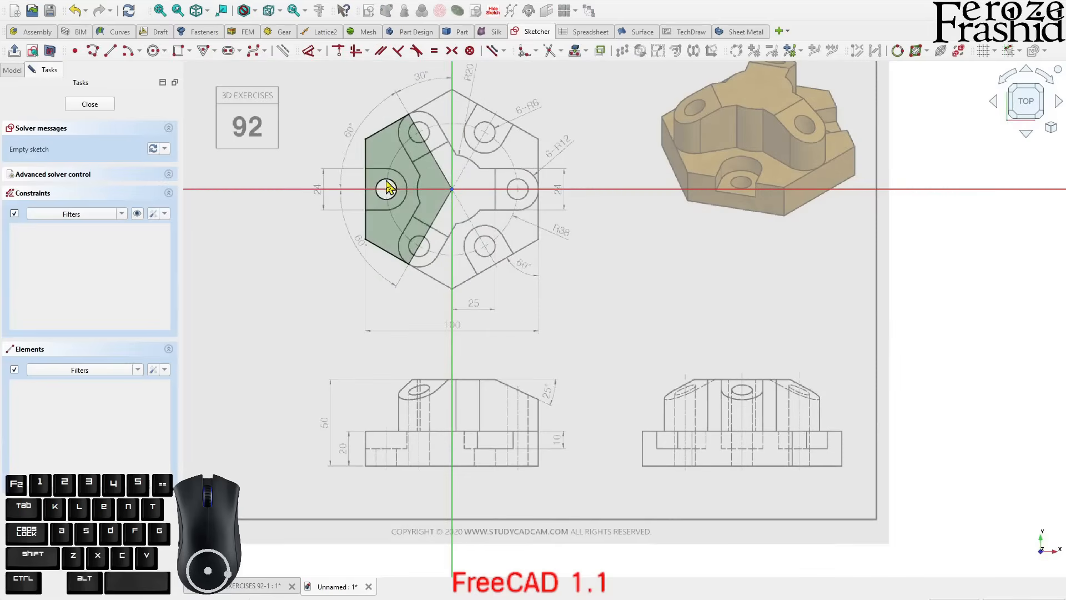
Trace the U-shaped recess around the base hole as a closed polyline of three lines and a tangent end arc
{"action": "scroll", "coordinate": [387, 189], "scroll_direction": "up", "scroll_amount": 5}
{"action": "scroll", "coordinate": [387, 189], "scroll_direction": "up", "scroll_amount": 2}
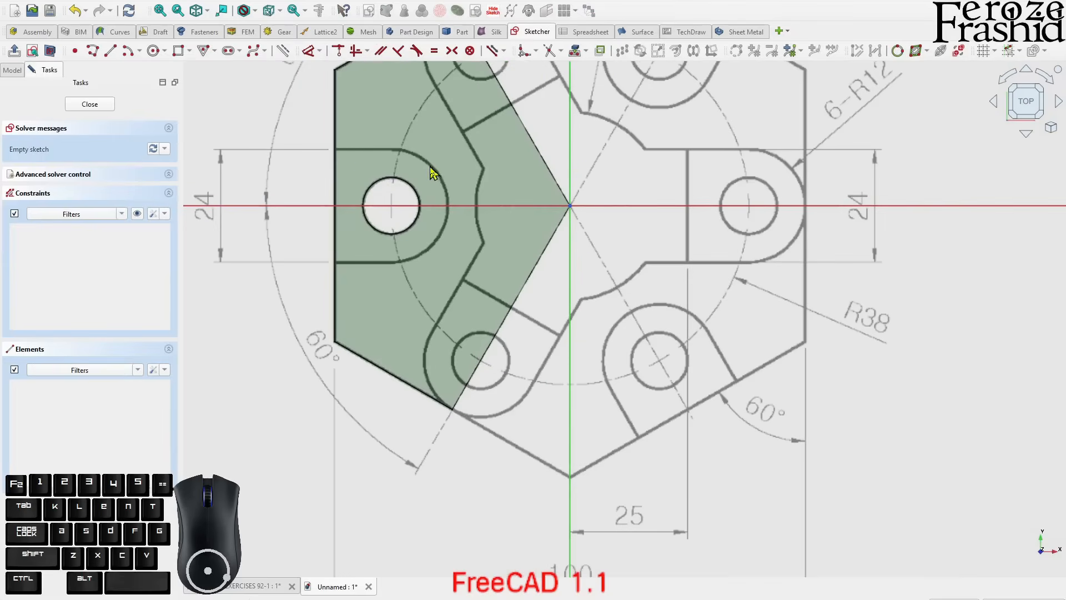
{"action": "left_click", "coordinate": [92, 50]}
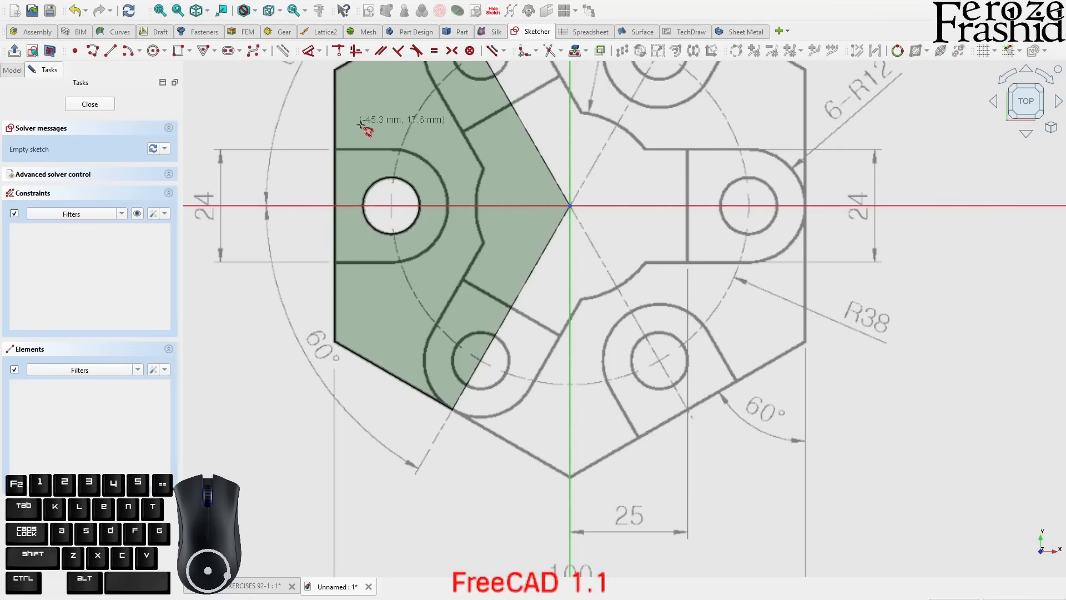
{"action": "left_click", "coordinate": [399, 150]}
{"action": "left_click", "coordinate": [335, 150]}
{"action": "left_click", "coordinate": [335, 263]}
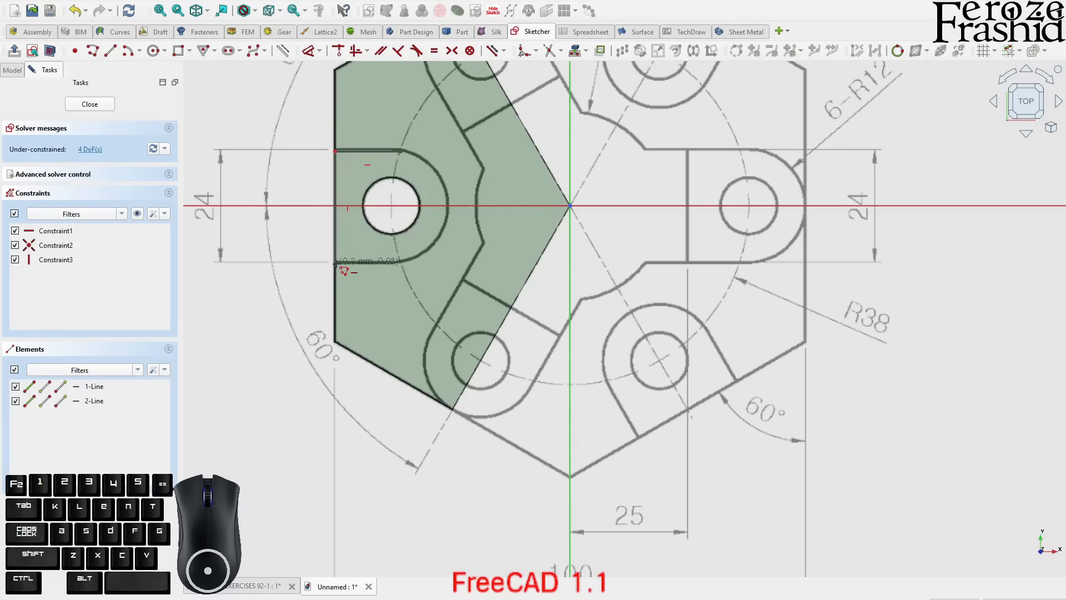
{"action": "left_click", "coordinate": [400, 260]}
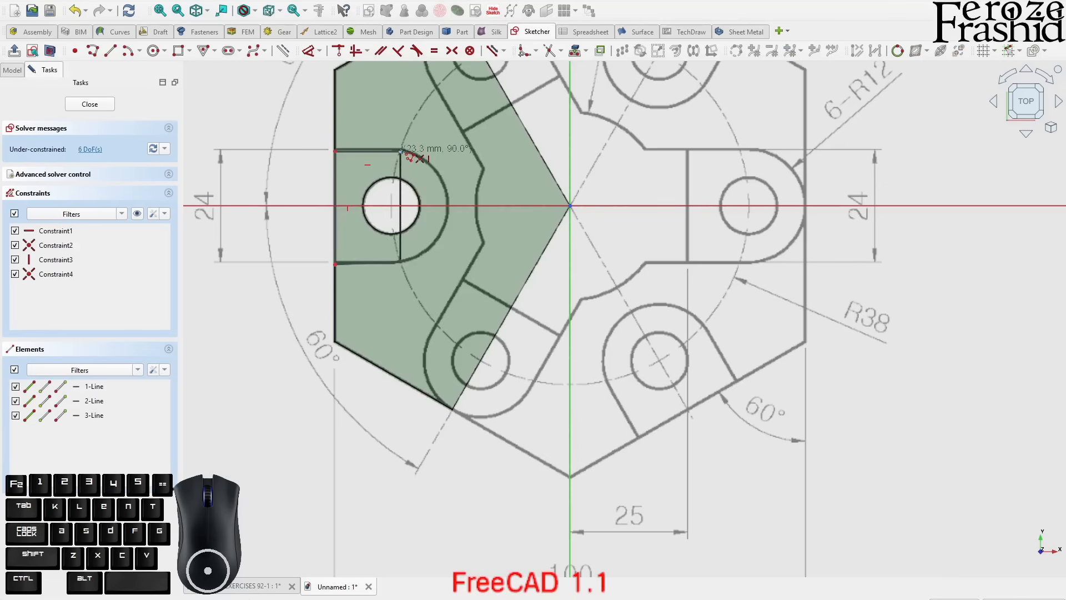
{"action": "key", "text": "m"}
{"action": "key", "text": "m"}
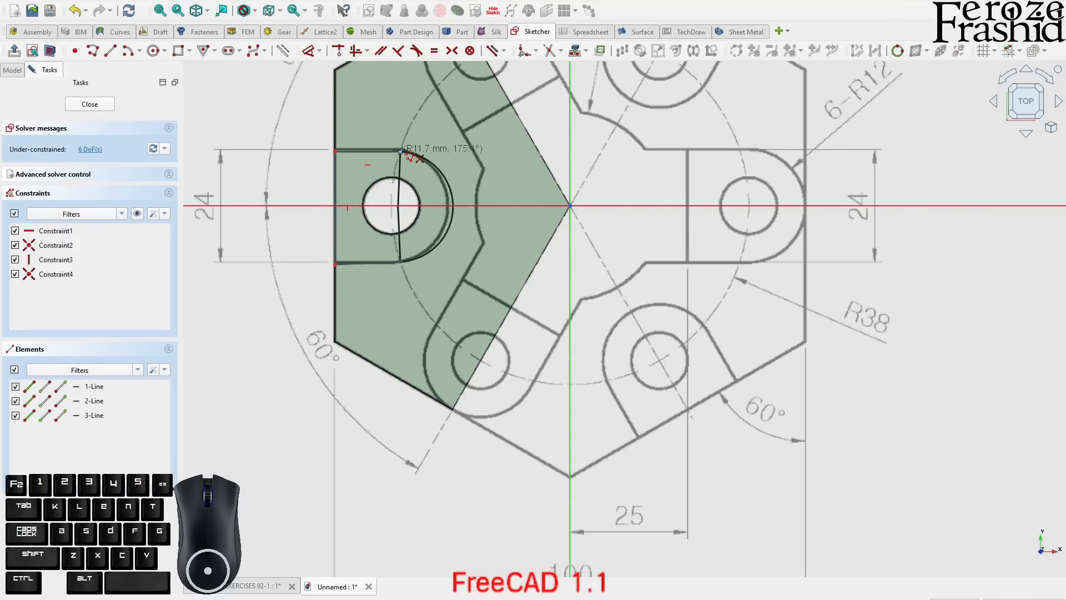
{"action": "left_click", "coordinate": [401, 150]}
Make the profile's upper line tangent to the arc and move the arc's centre over the hole's centre
{"action": "scroll", "coordinate": [399, 153], "scroll_direction": "up", "scroll_amount": 3}
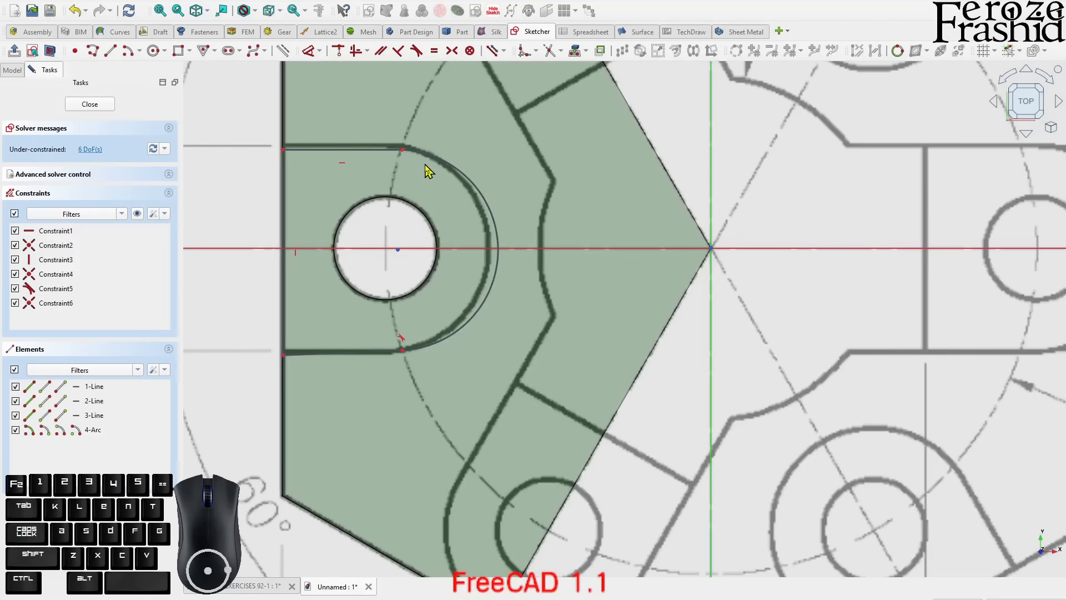
{"action": "key", "text": "t"}
{"action": "left_click", "coordinate": [388, 150]}
{"action": "left_click", "coordinate": [421, 152]}
{"action": "left_click_drag", "start_coordinate": [401, 253], "coordinate": [386, 251]}
Constrain the arc's centre onto the sketch's horizontal axis
{"action": "left_click", "coordinate": [387, 251]}
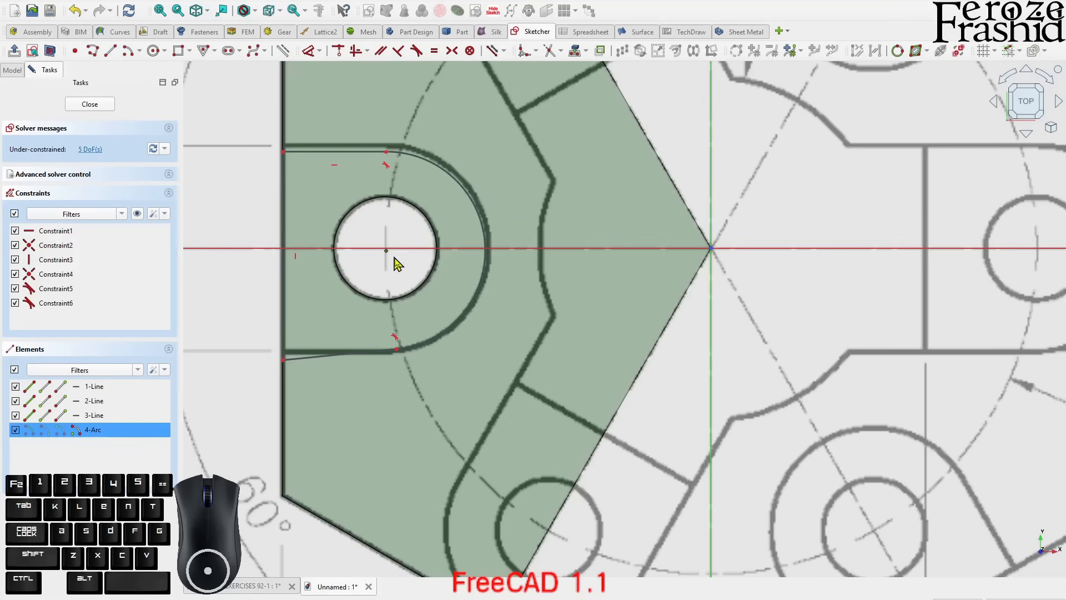
{"action": "left_click", "coordinate": [415, 251]}
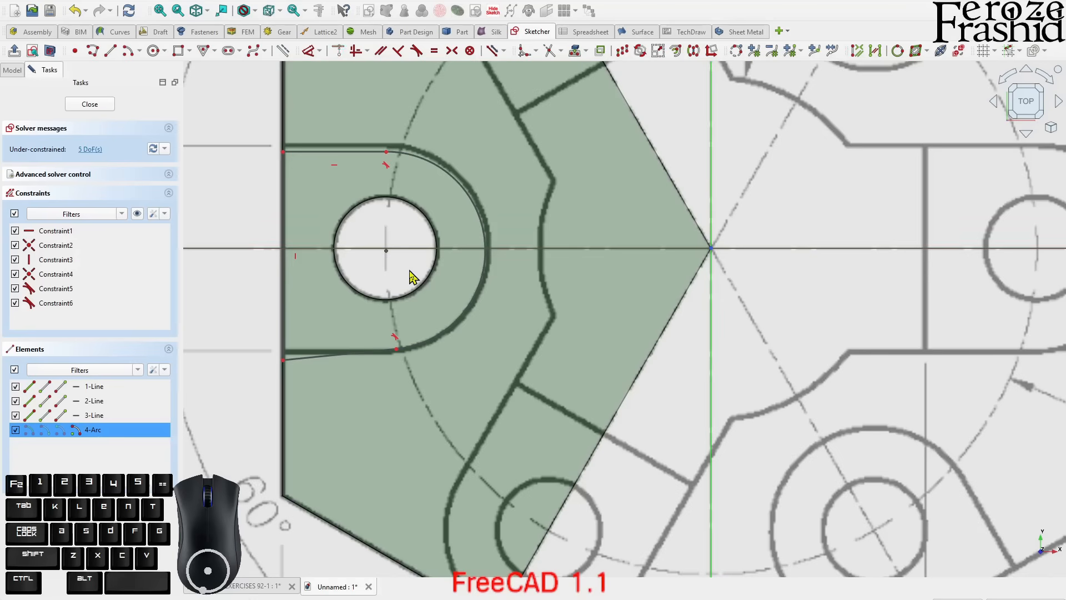
{"action": "key", "text": "c"}
{"action": "left_click", "coordinate": [410, 269]}
{"action": "left_click", "coordinate": [387, 250]}
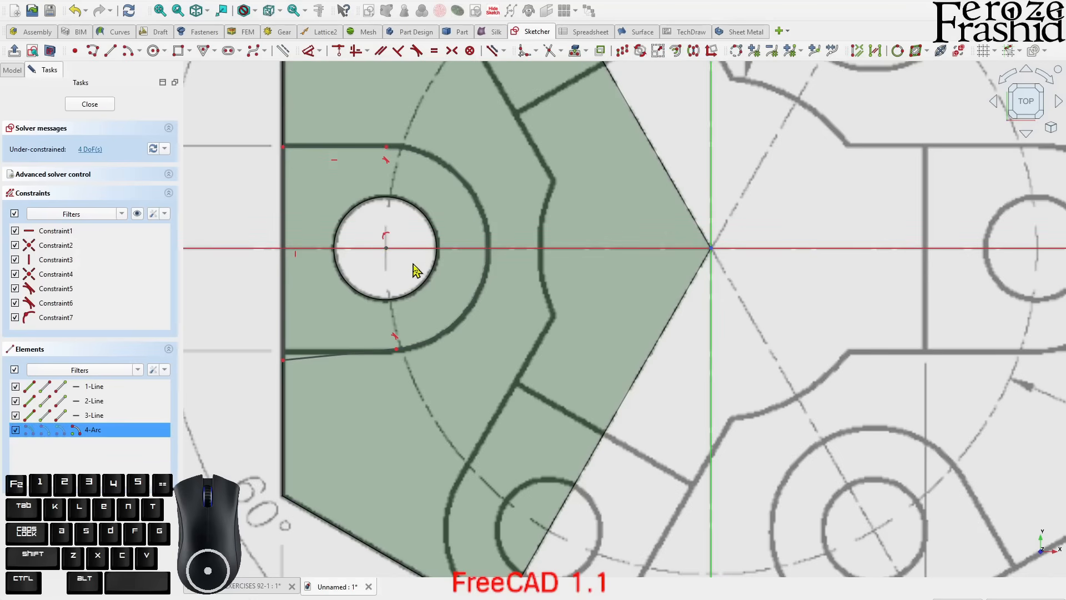
Set the horizontal distance from the arc's centre to the origin to 38 mm and reposition the dimension label
{"action": "key", "text": "l"}
{"action": "type", "text": "3"}
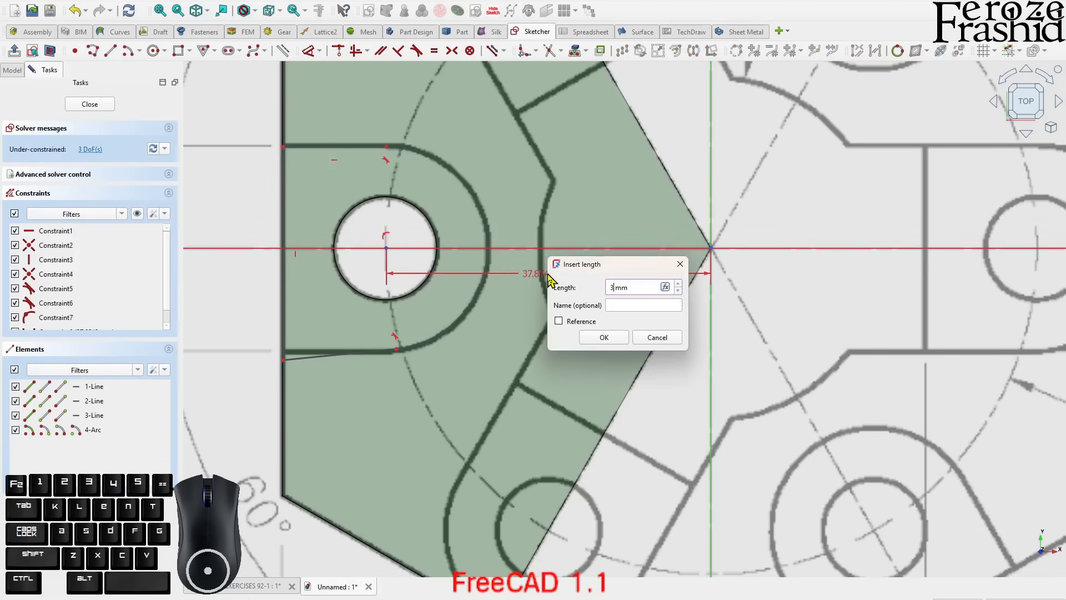
{"action": "type", "text": "8"}
{"action": "key", "text": "Return"}
{"action": "right_click", "coordinate": [625, 343]}
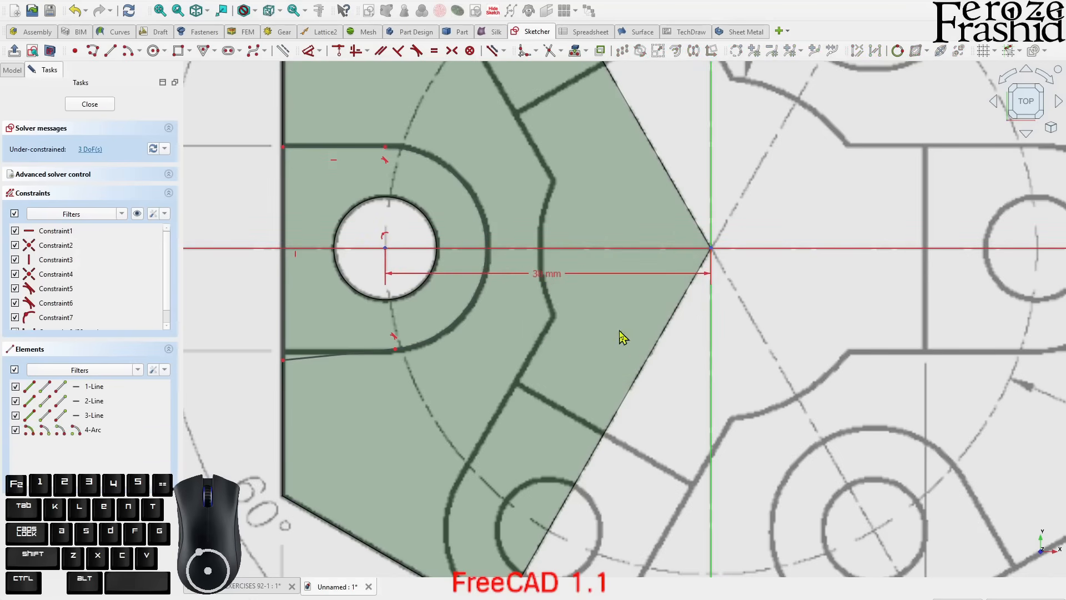
{"action": "scroll", "coordinate": [421, 233], "scroll_direction": "down", "scroll_amount": 2}
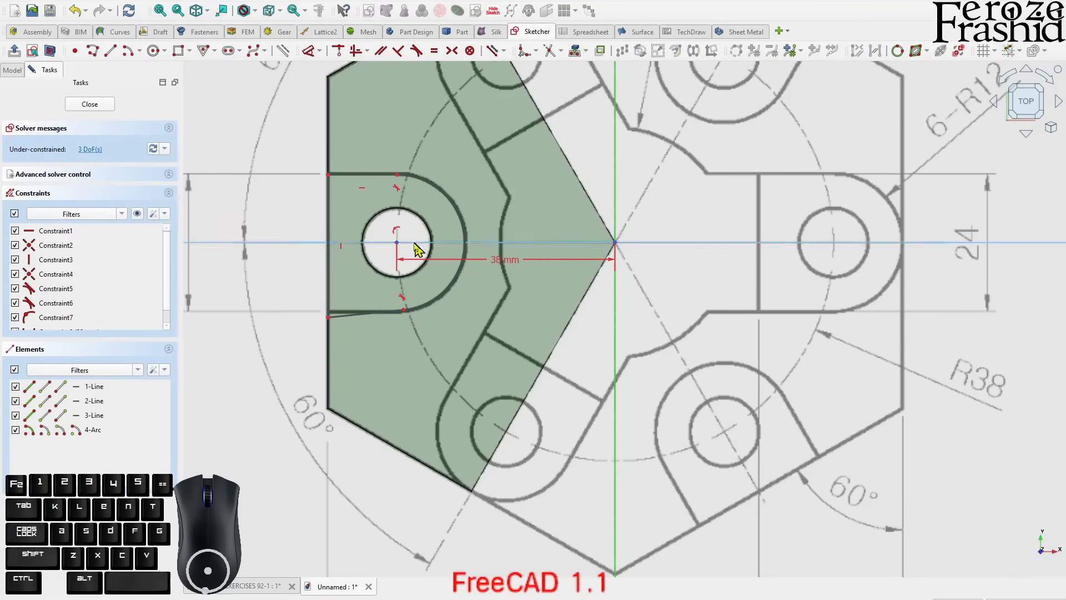
{"action": "scroll", "coordinate": [419, 228], "scroll_direction": "up", "scroll_amount": 1}
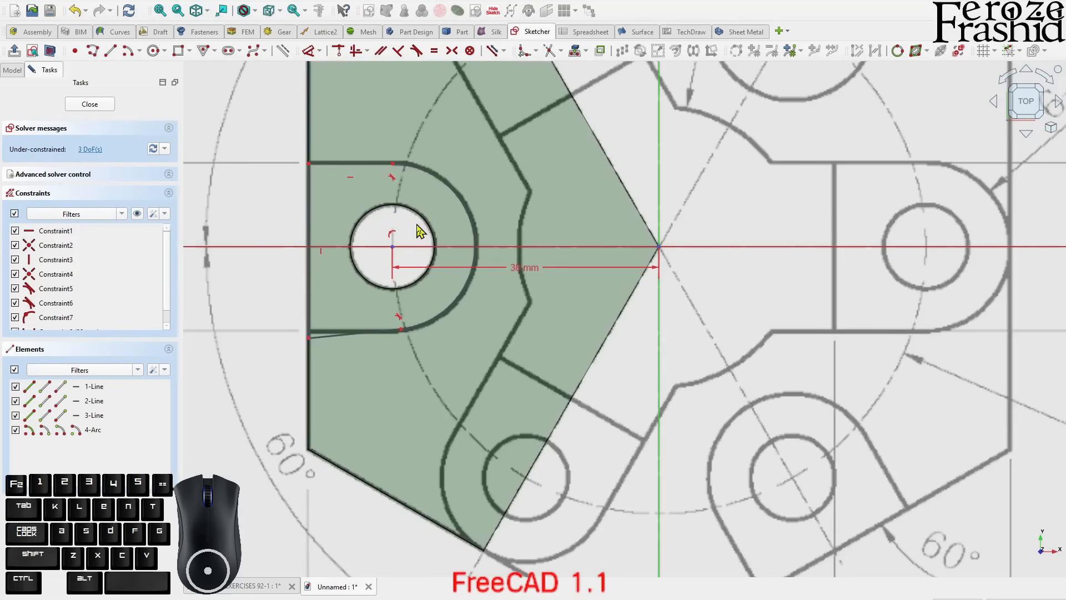
{"action": "mouse_move", "coordinate": [526, 272]}
{"action": "left_mouse_down"}
{"action": "mouse_move", "coordinate": [528, 282]}
{"action": "mouse_move", "coordinate": [498, 285]}
{"action": "mouse_move", "coordinate": [517, 281]}
{"action": "left_mouse_up"}
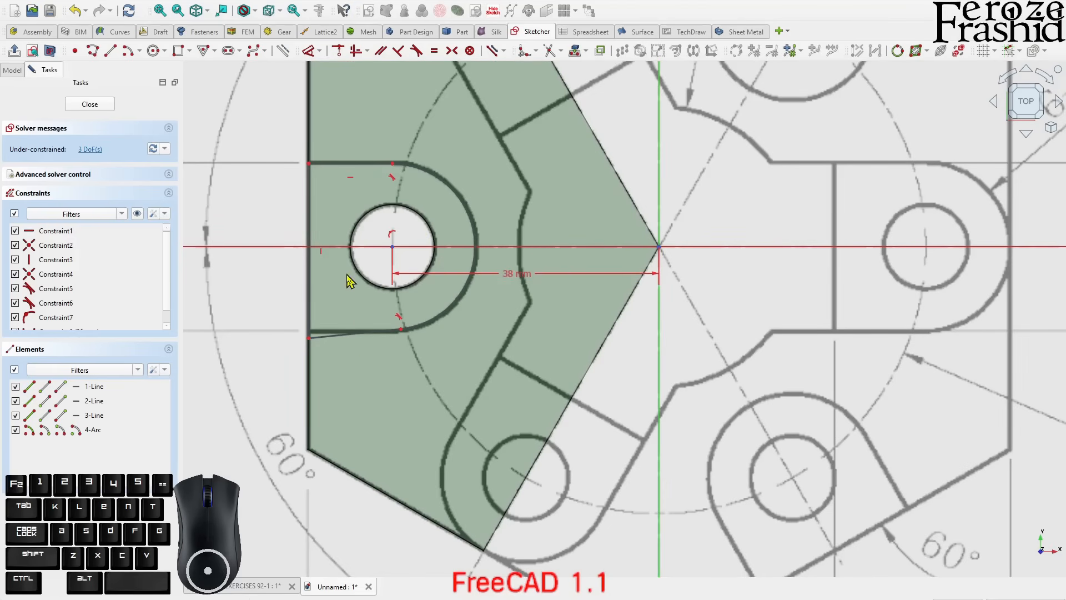
Make the lower line horizontal and the endpoints of the profile's straight closing edge symmetric about the horizontal axis
{"action": "left_click", "coordinate": [357, 335]}
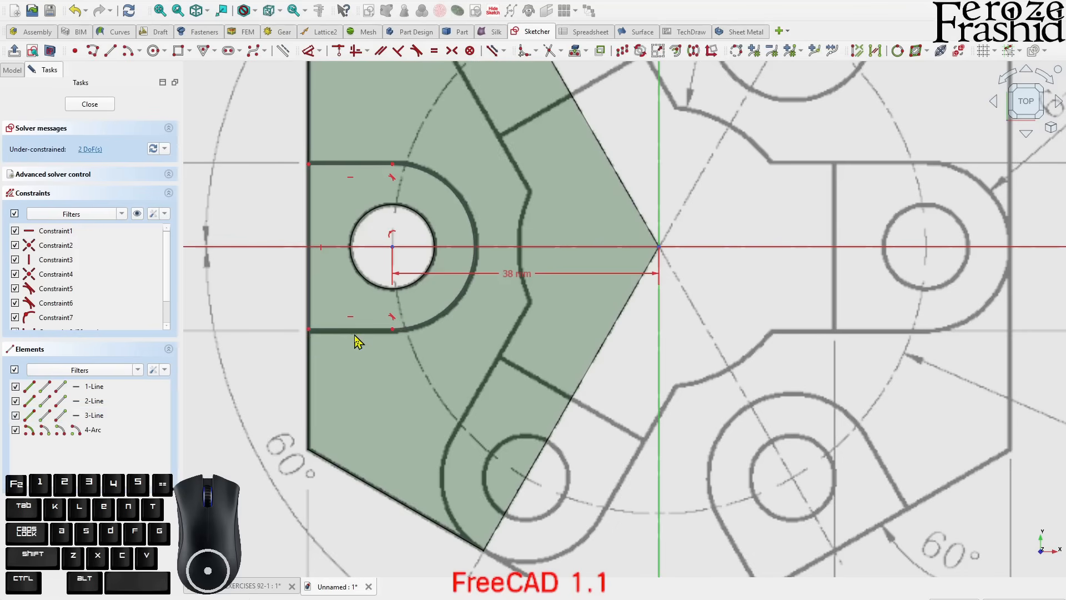
{"action": "key", "text": "a"}
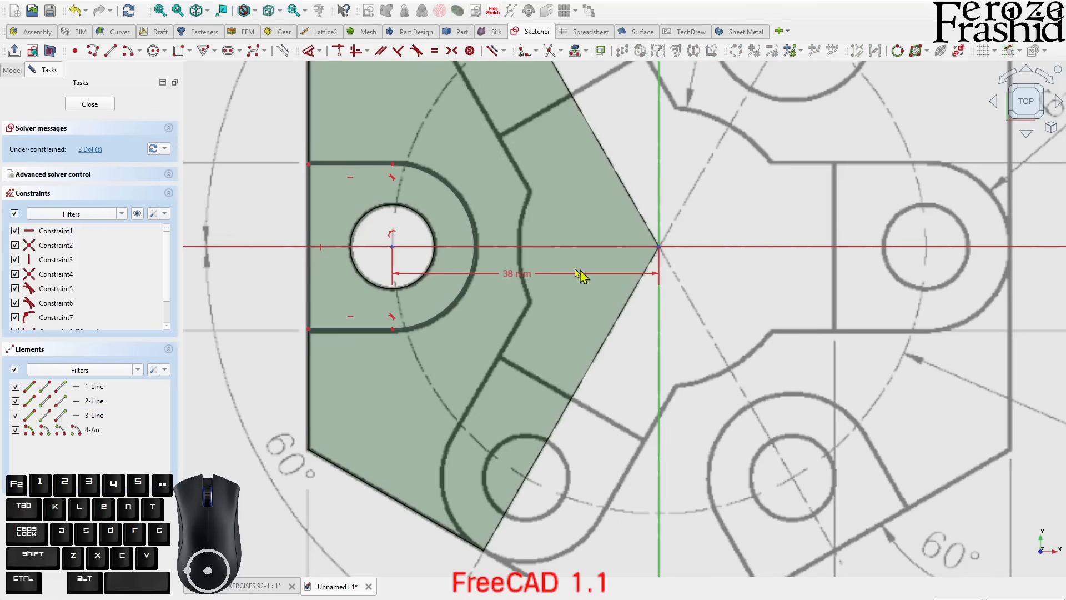
{"action": "left_click", "coordinate": [309, 166]}
{"action": "left_click", "coordinate": [310, 249]}
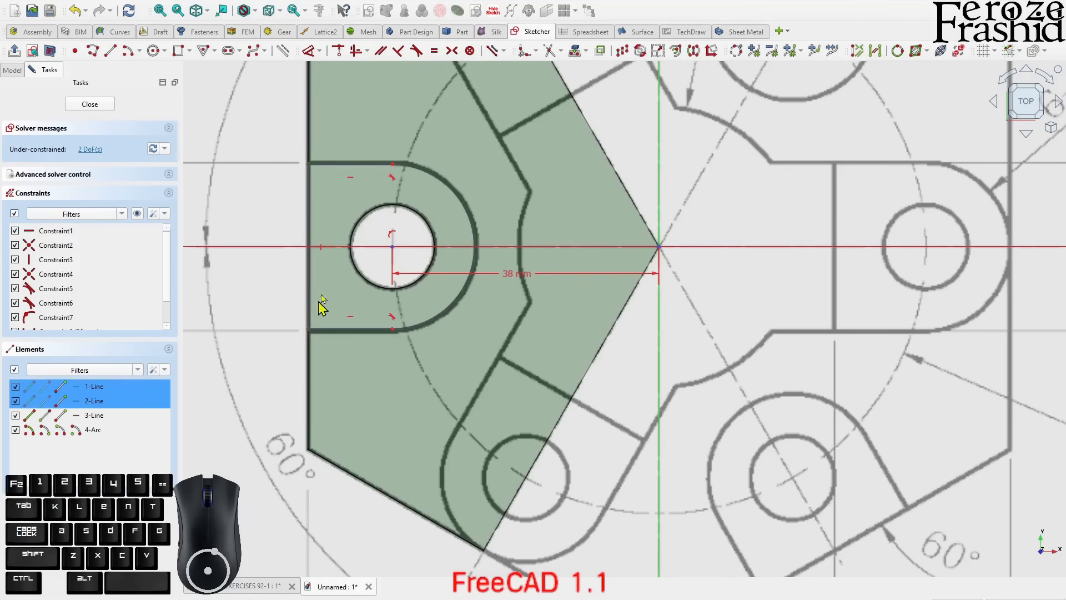
{"action": "key", "text": "s"}
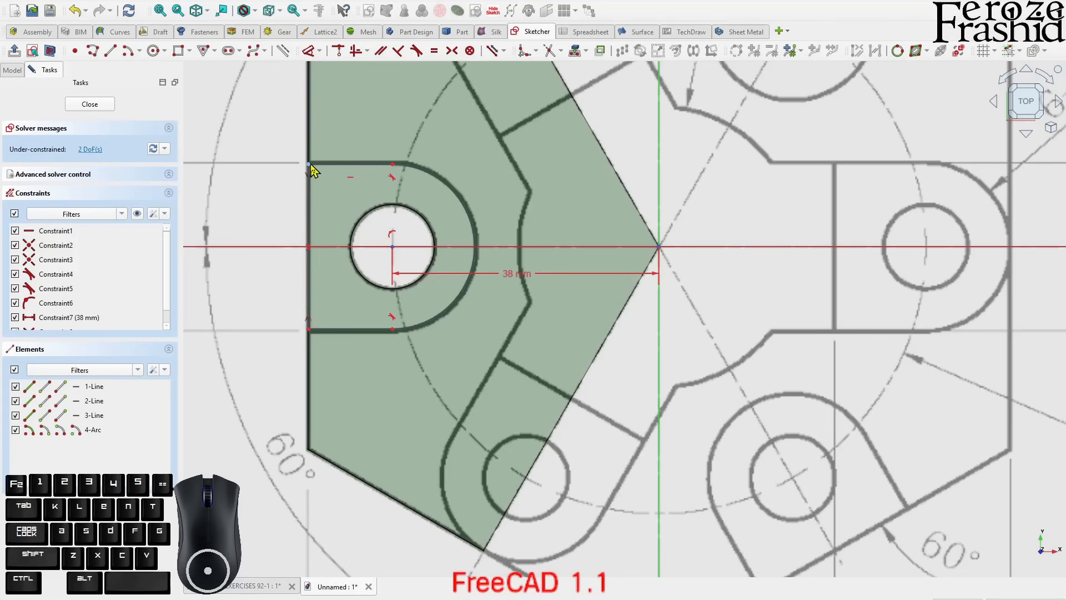
Pull the profile's upper corner away from the traced outline and set the arc's radius to 12 mm
{"action": "left_click_drag", "start_coordinate": [310, 166], "coordinate": [309, 179]}
{"action": "scroll", "coordinate": [266, 192], "scroll_direction": "down", "scroll_amount": 2}
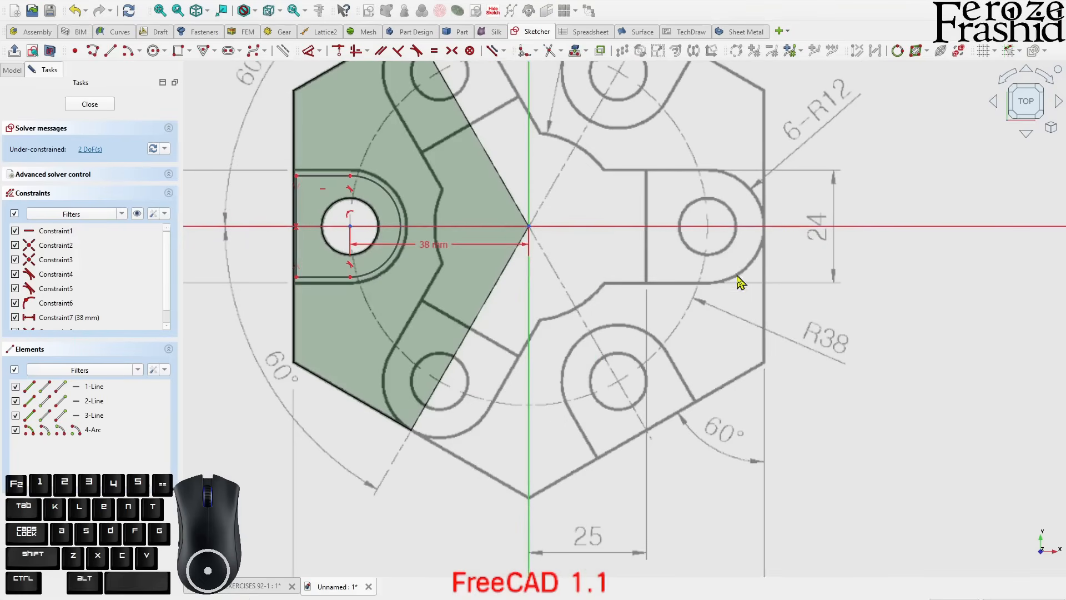
{"action": "scroll", "coordinate": [361, 244], "scroll_direction": "up", "scroll_amount": 2}
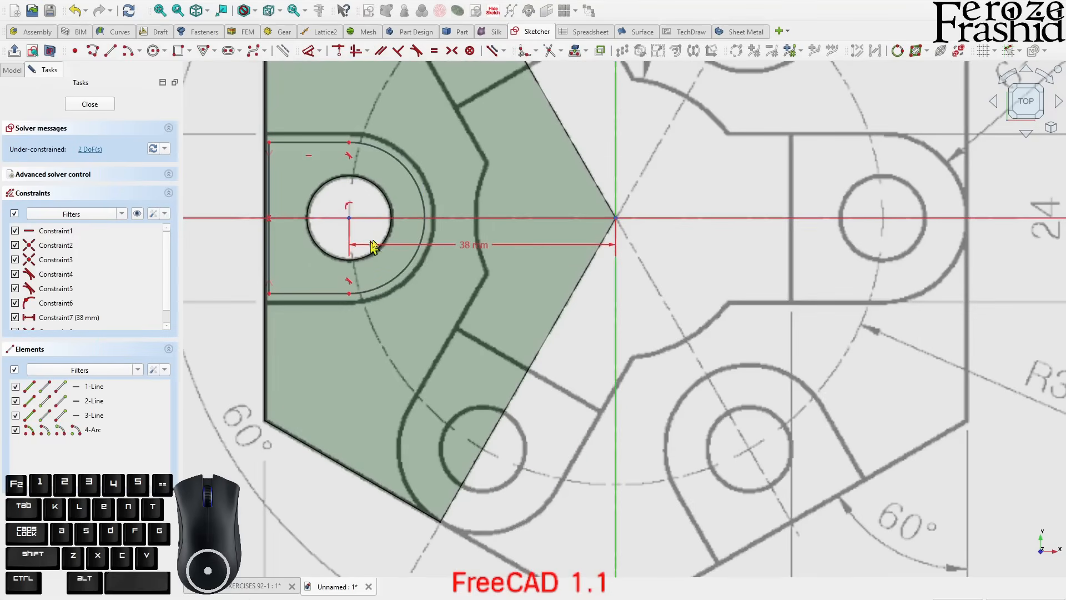
{"action": "left_click", "coordinate": [424, 250]}
{"action": "key", "text": "d"}
{"action": "left_click", "coordinate": [472, 199]}
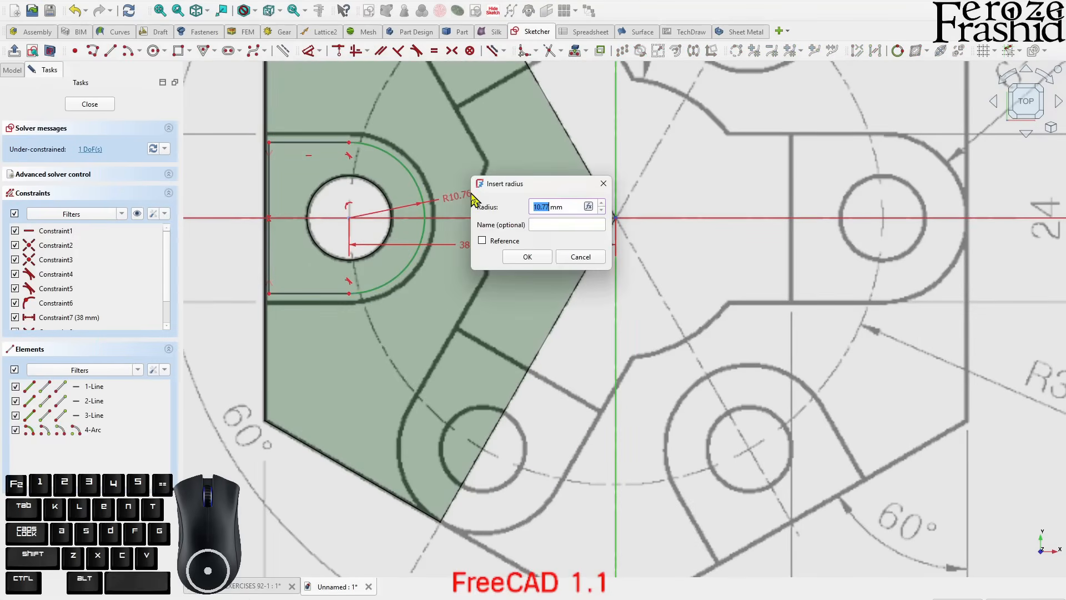
{"action": "key", "text": "Return"}
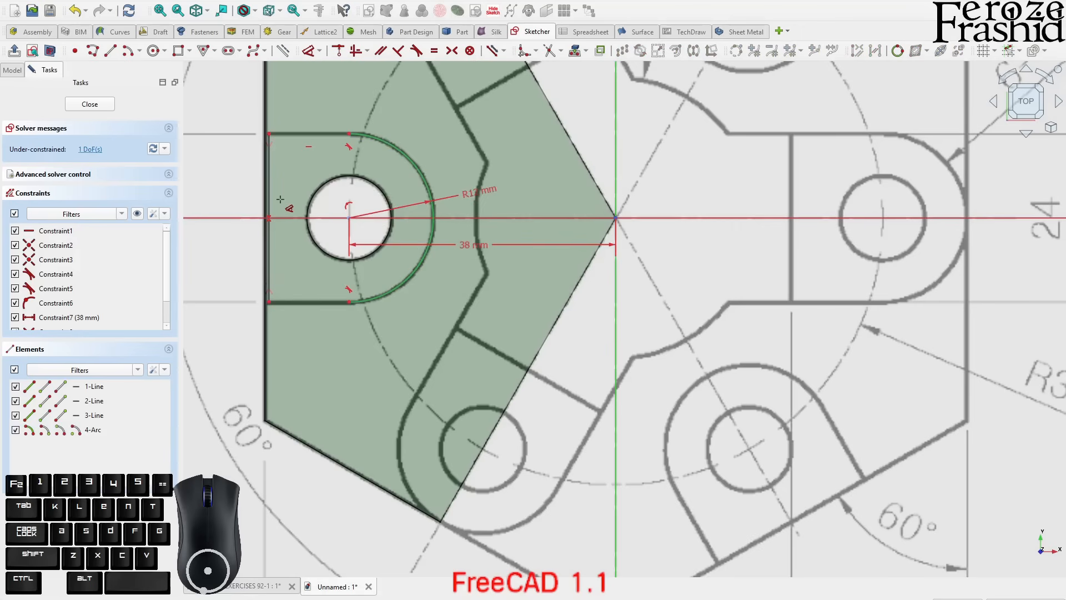
Set the distance from the profile's straight closing edge to the vertical axis to 50 mm and close the sketch
{"action": "left_click", "coordinate": [267, 309]}
{"action": "scroll", "coordinate": [239, 302], "scroll_direction": "down", "scroll_amount": 2}
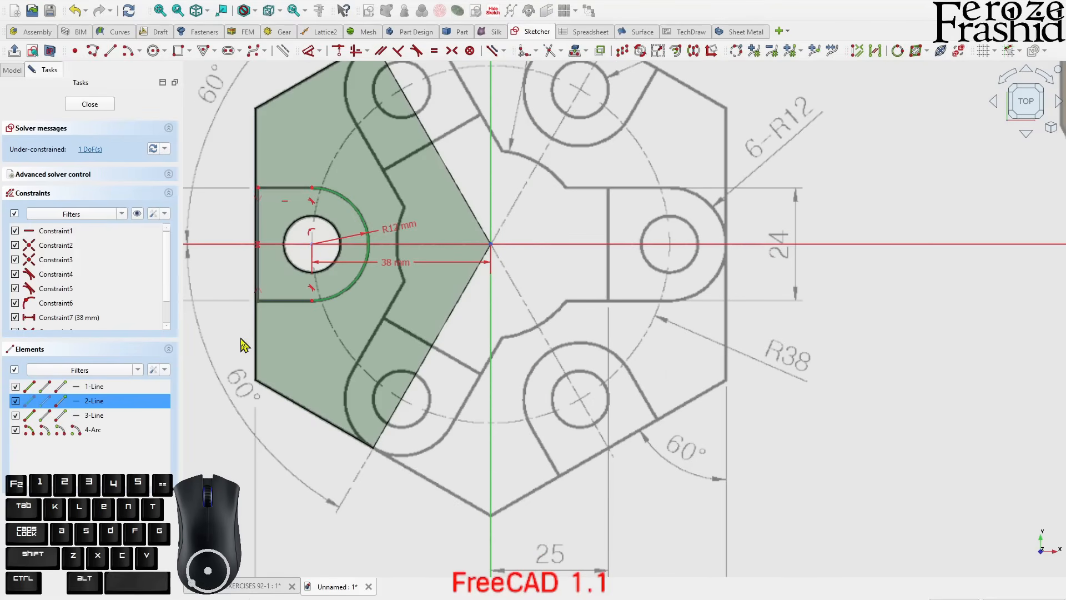
{"action": "key", "text": "d"}
{"action": "left_click", "coordinate": [327, 381]}
{"action": "type", "text": "50"}
{"action": "key", "text": "Return"}
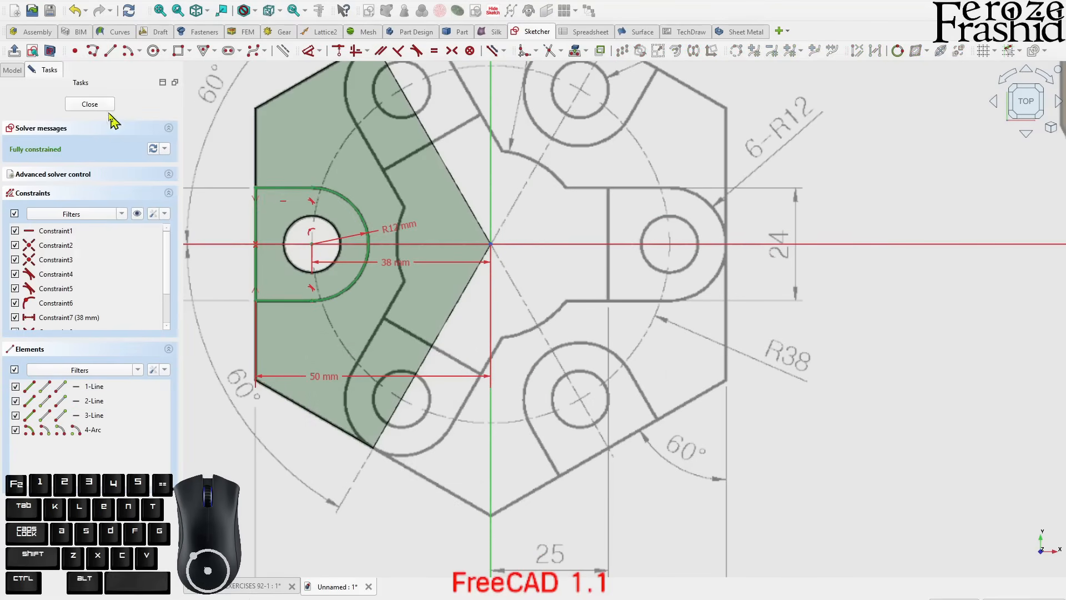
{"action": "left_click", "coordinate": [90, 104]}
Hide the reference drawing to view the base segment and the U-shaped profile alone in 3D
{"action": "scroll", "coordinate": [412, 288], "scroll_direction": "up", "scroll_amount": 10}
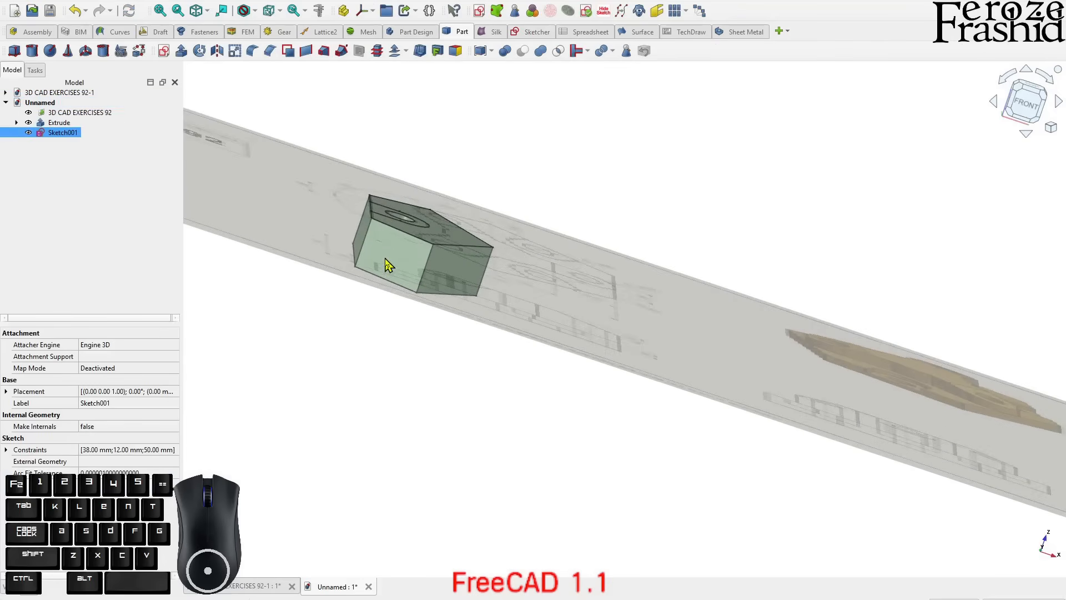
{"action": "scroll", "coordinate": [358, 254], "scroll_direction": "up", "scroll_amount": 3}
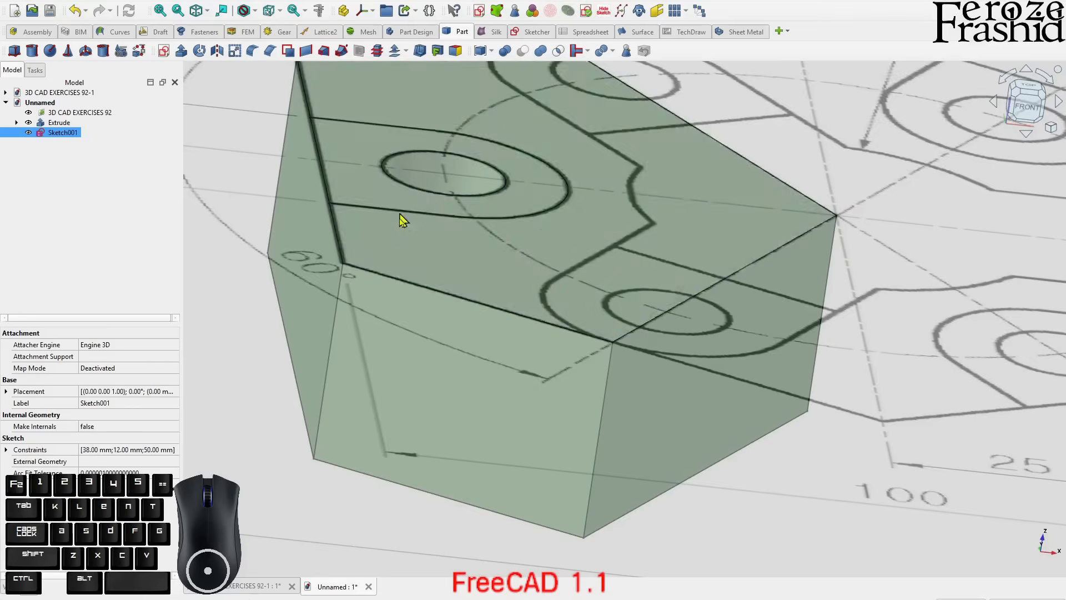
{"action": "scroll", "coordinate": [400, 219], "scroll_direction": "down", "scroll_amount": 10}
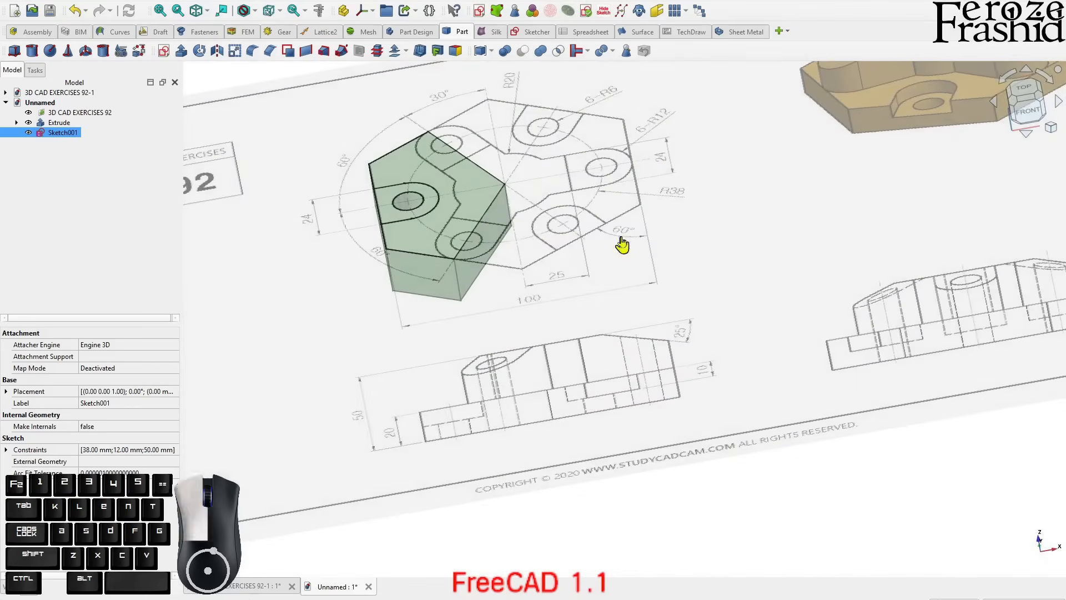
{"action": "left_click", "coordinate": [622, 244]}
{"action": "key", "text": "space"}
{"action": "scroll", "coordinate": [430, 202], "scroll_direction": "up", "scroll_amount": 4}
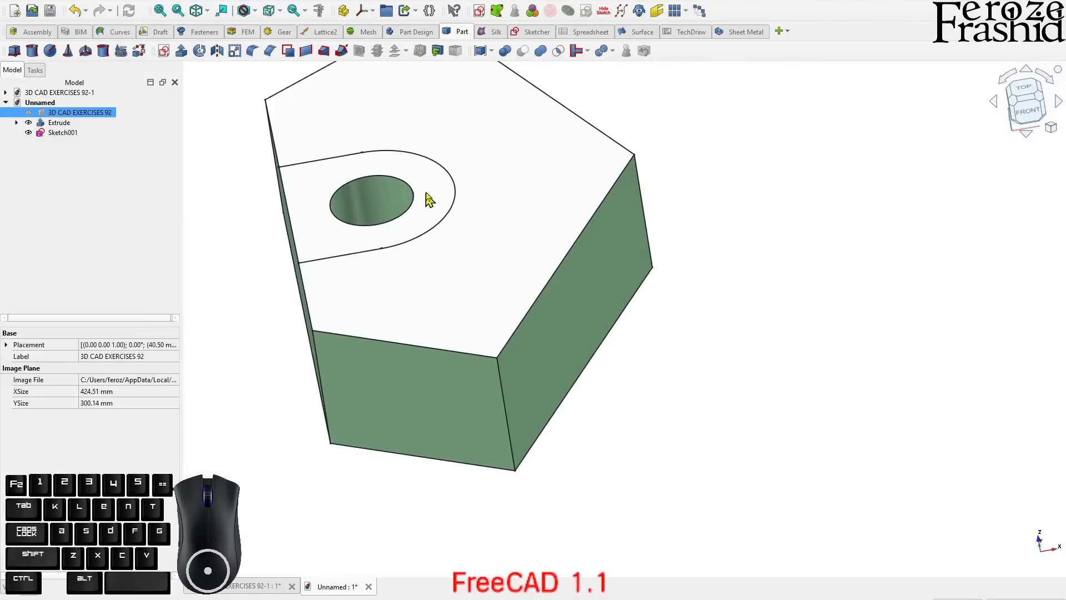
{"action": "middle_click_drag", "start_coordinate": [454, 180], "coordinate": [538, 174]}
{"action": "scroll", "coordinate": [576, 314], "scroll_direction": "down", "scroll_amount": 3}
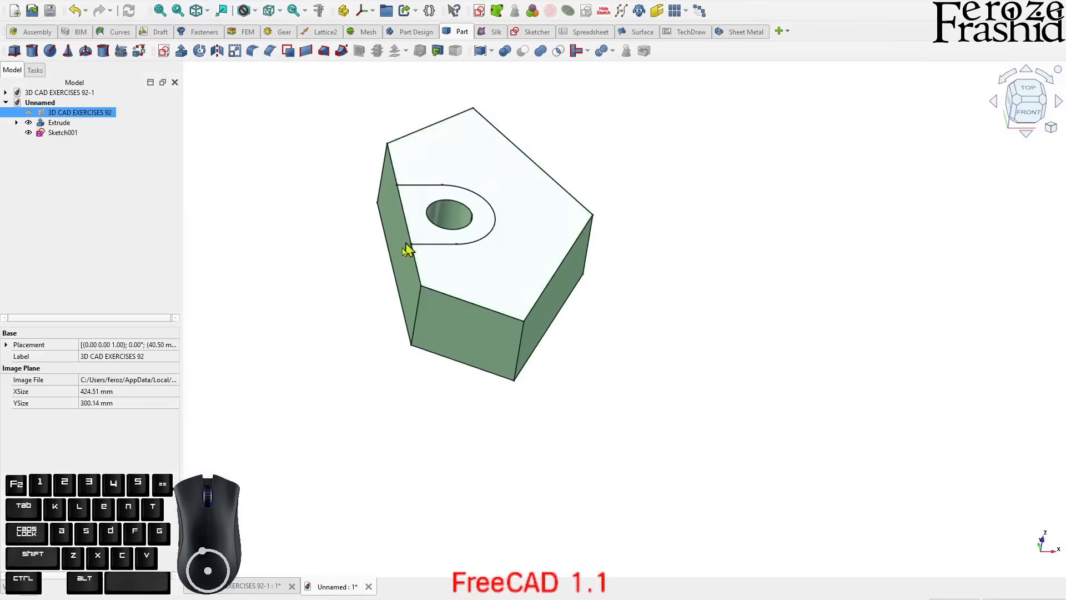
{"action": "key", "text": "space"}
{"action": "left_click", "coordinate": [87, 207]}
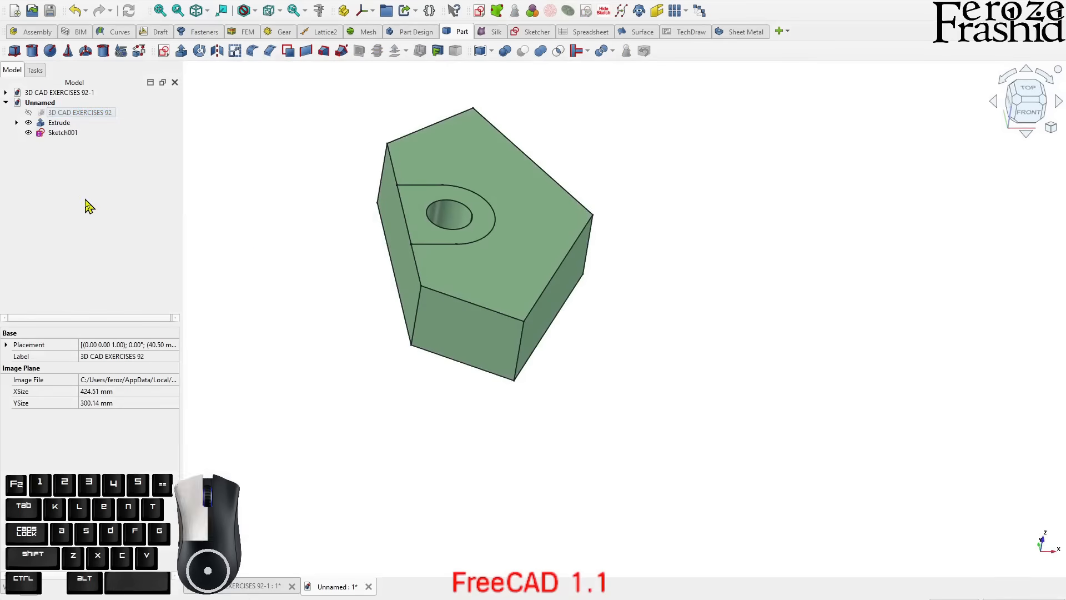
Extrude the U-shaped profile 10 mm along its normal in the reversed direction as a solid
{"action": "left_click", "coordinate": [66, 133]}
{"action": "left_click", "coordinate": [161, 104]}
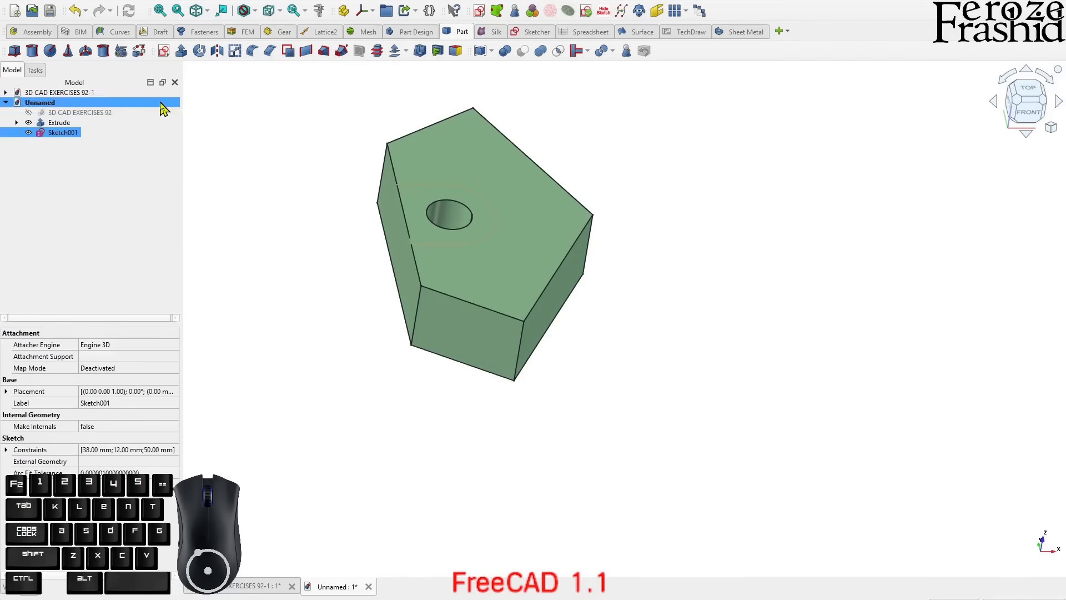
{"action": "left_click", "coordinate": [182, 50]}
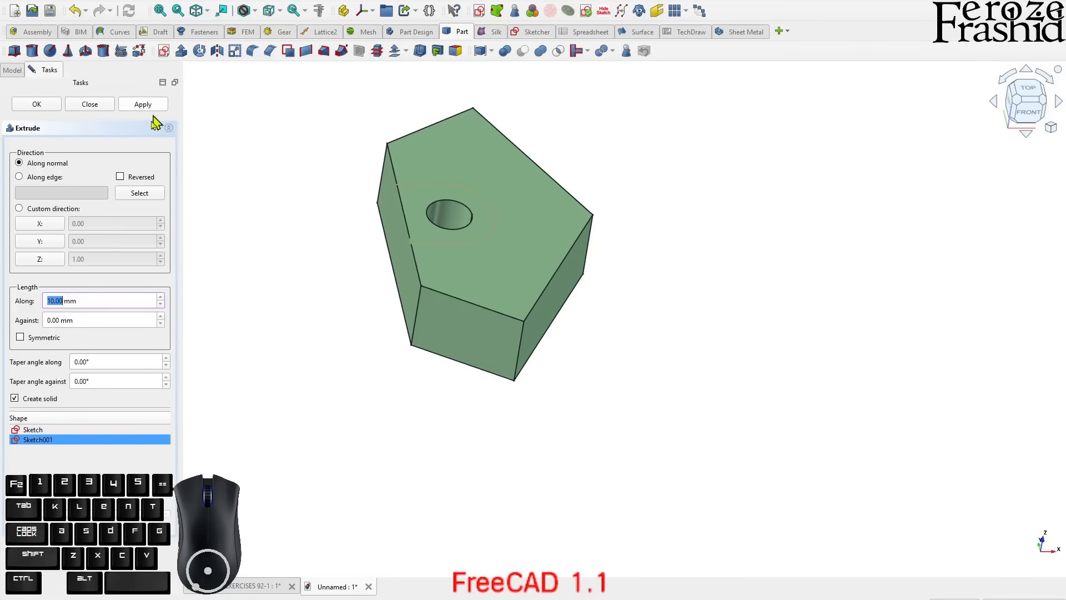
{"action": "left_click", "coordinate": [121, 178]}
{"action": "left_click", "coordinate": [147, 111]}
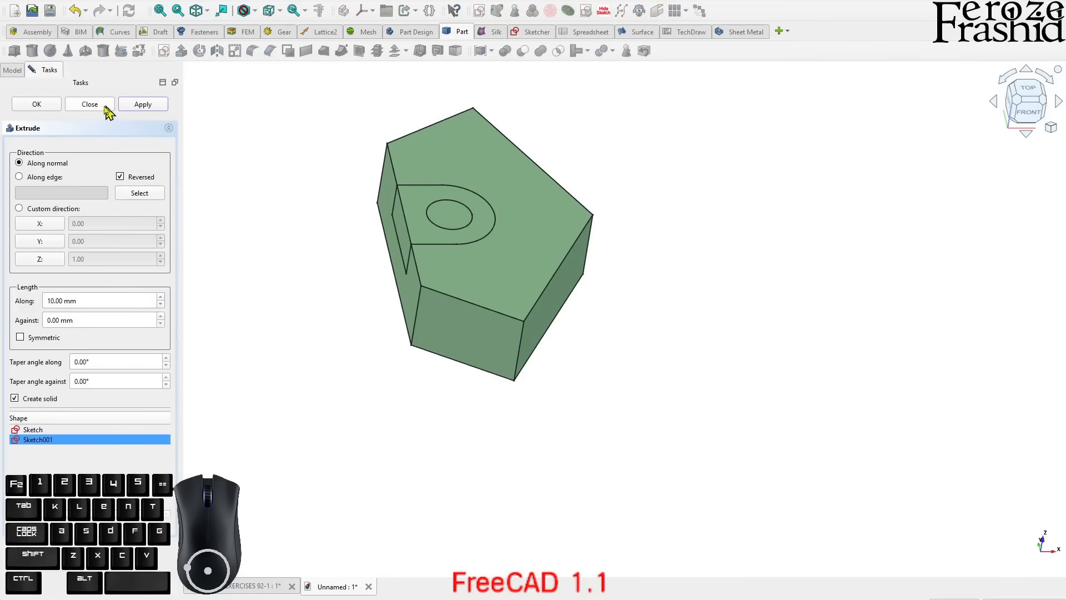
{"action": "left_click", "coordinate": [110, 109]}
Subtract the U-shaped solid from the base segment with a boolean cut to form the recess around the hole
{"action": "middle_click_drag", "start_coordinate": [436, 241], "coordinate": [472, 231]}
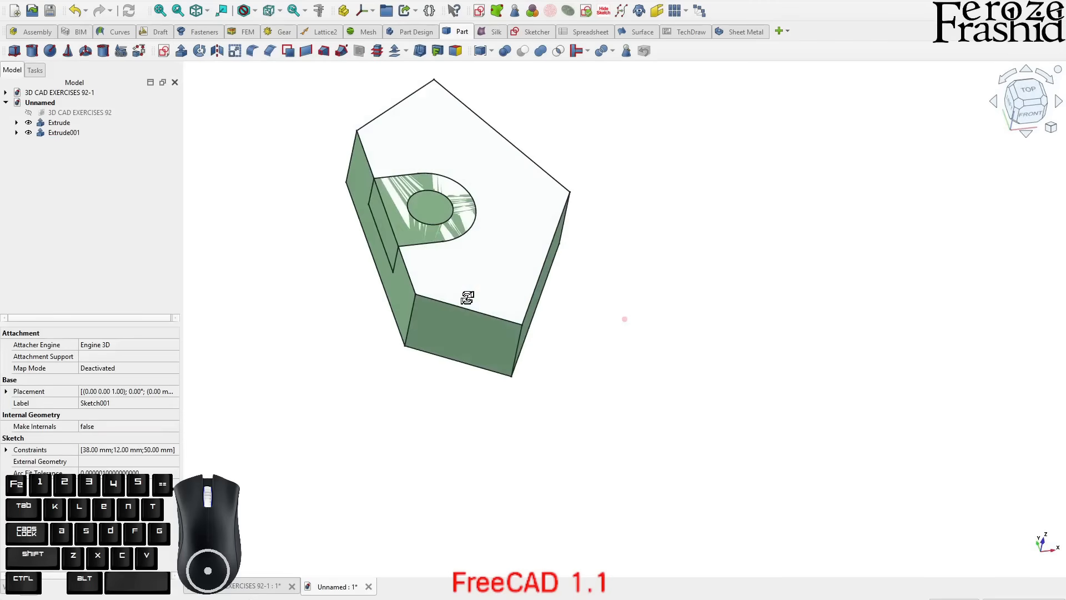
{"action": "left_click", "coordinate": [59, 123]}
{"action": "left_click", "coordinate": [66, 133], "text": "ctrl"}
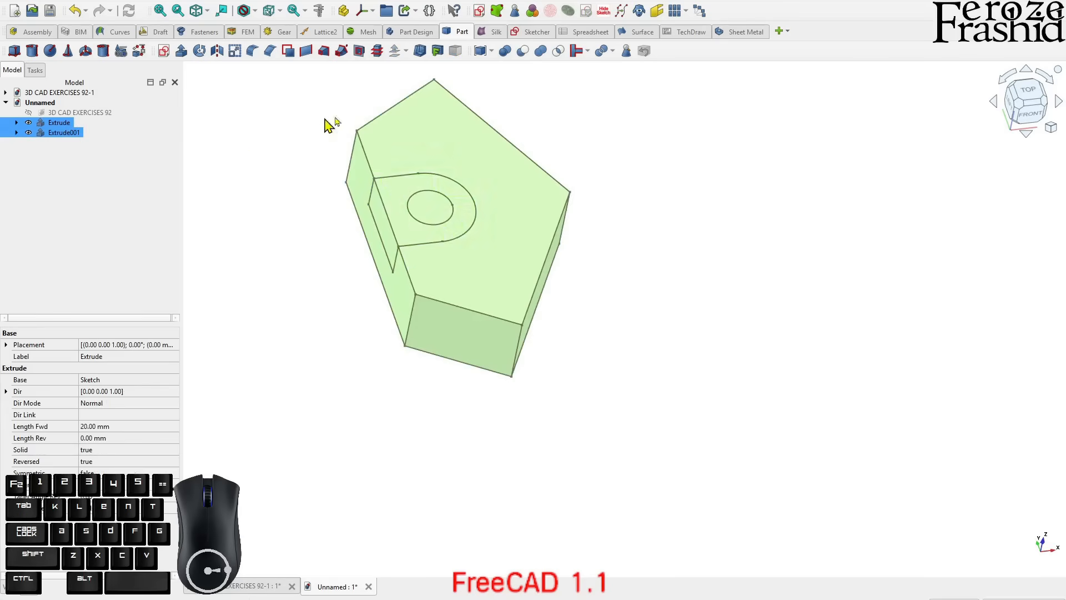
{"action": "left_click", "coordinate": [96, 173]}
{"action": "left_click", "coordinate": [66, 124]}
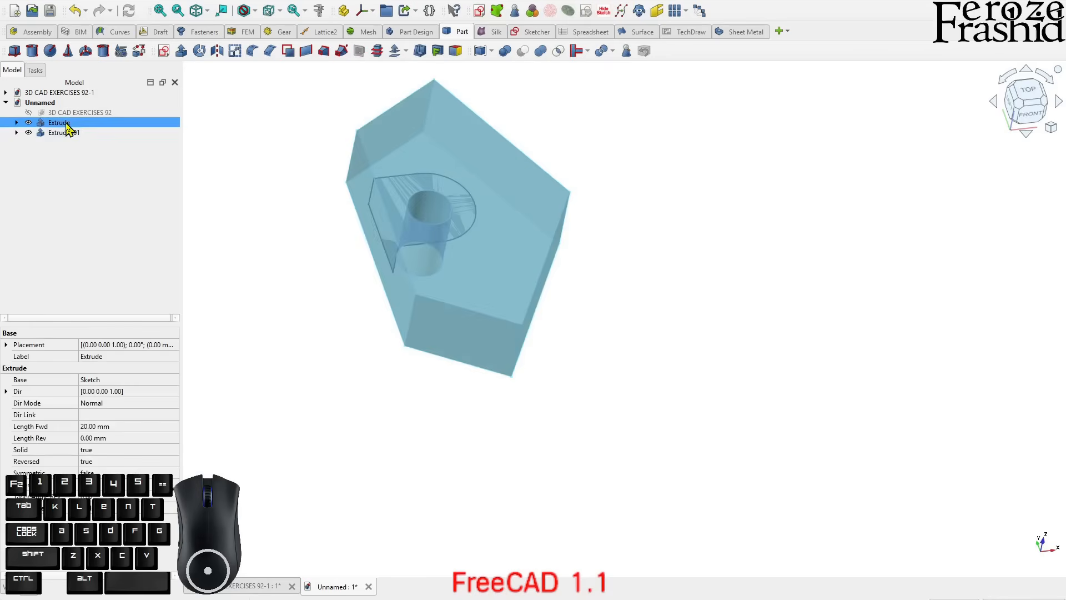
{"action": "left_click", "coordinate": [66, 133], "text": "ctrl"}
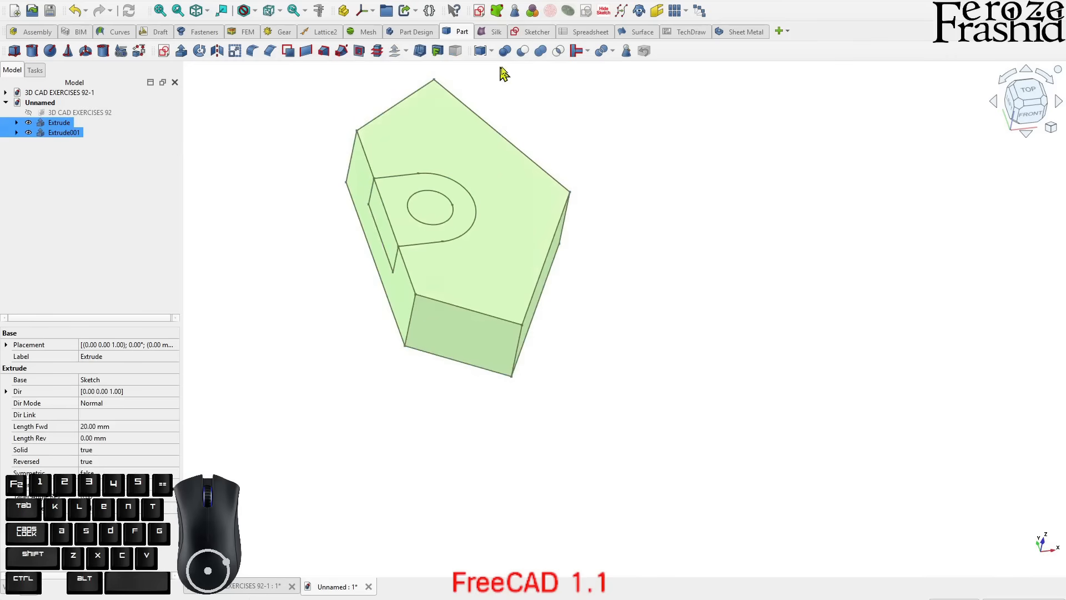
{"action": "left_click", "coordinate": [523, 53]}
{"action": "middle_click_drag", "start_coordinate": [456, 142], "coordinate": [355, 333]}
Compare the recessed base segment with the reference drawing in top view and hide the drawing again
{"action": "left_click", "coordinate": [89, 118]}
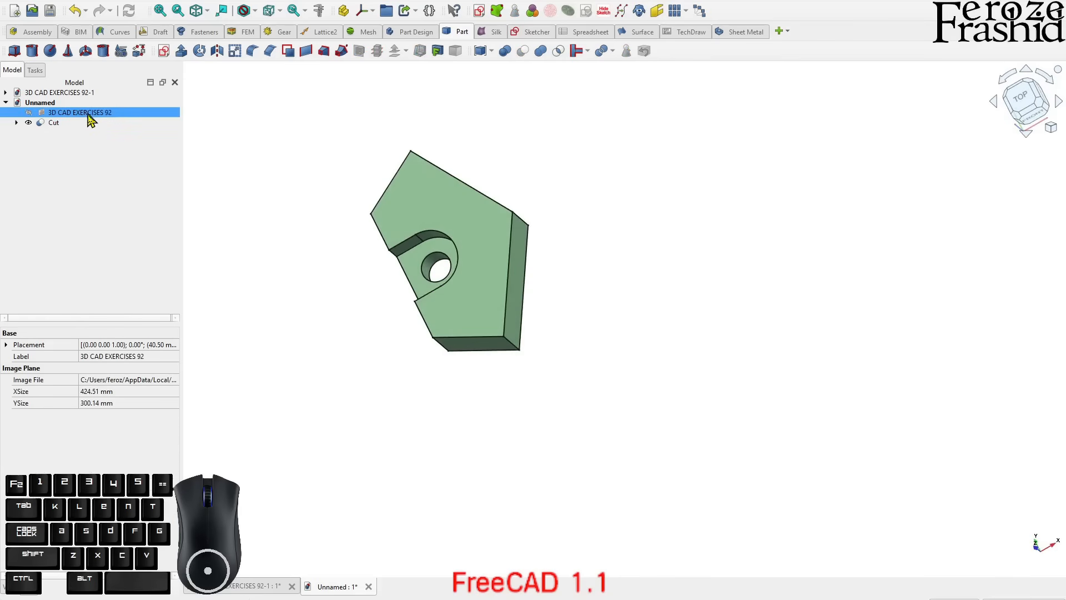
{"action": "key", "text": "space"}
{"action": "left_click", "coordinate": [1032, 69]}
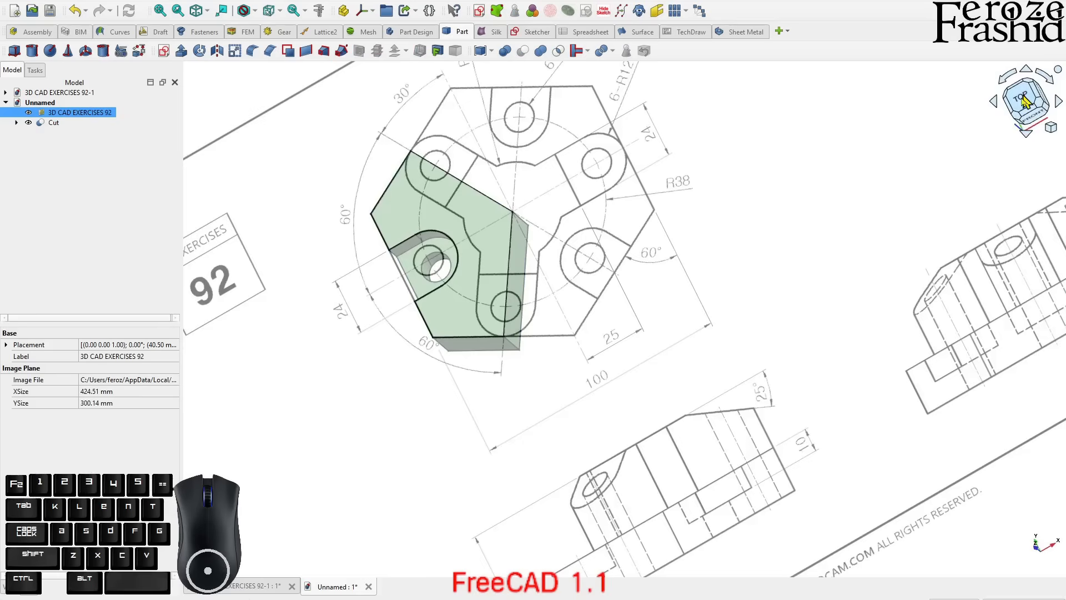
{"action": "scroll", "coordinate": [567, 216], "scroll_direction": "up", "scroll_amount": 3}
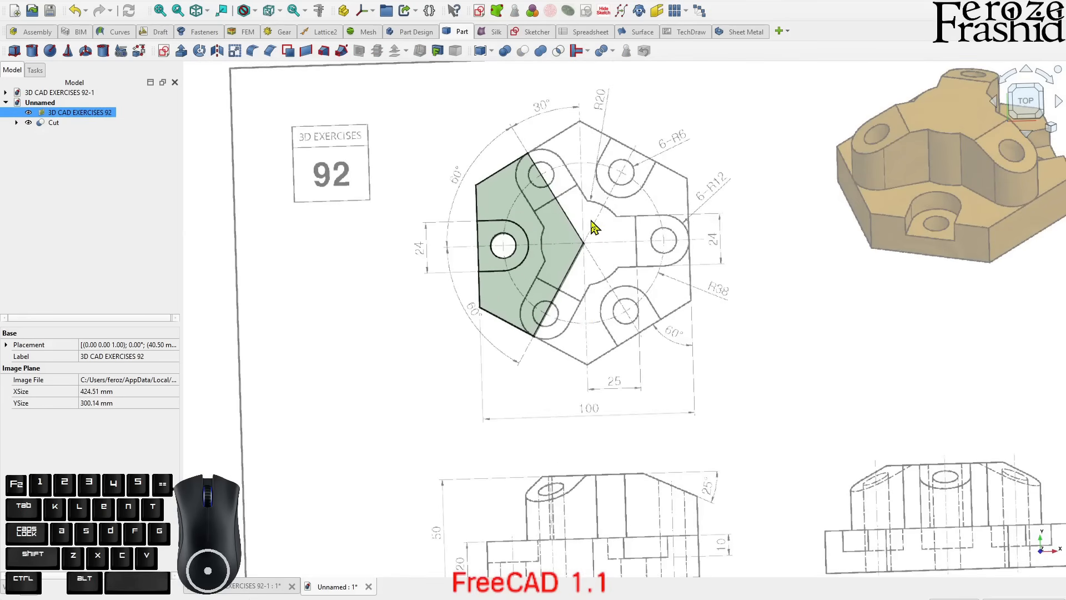
{"action": "left_click", "coordinate": [687, 216]}
{"action": "key", "text": "space"}
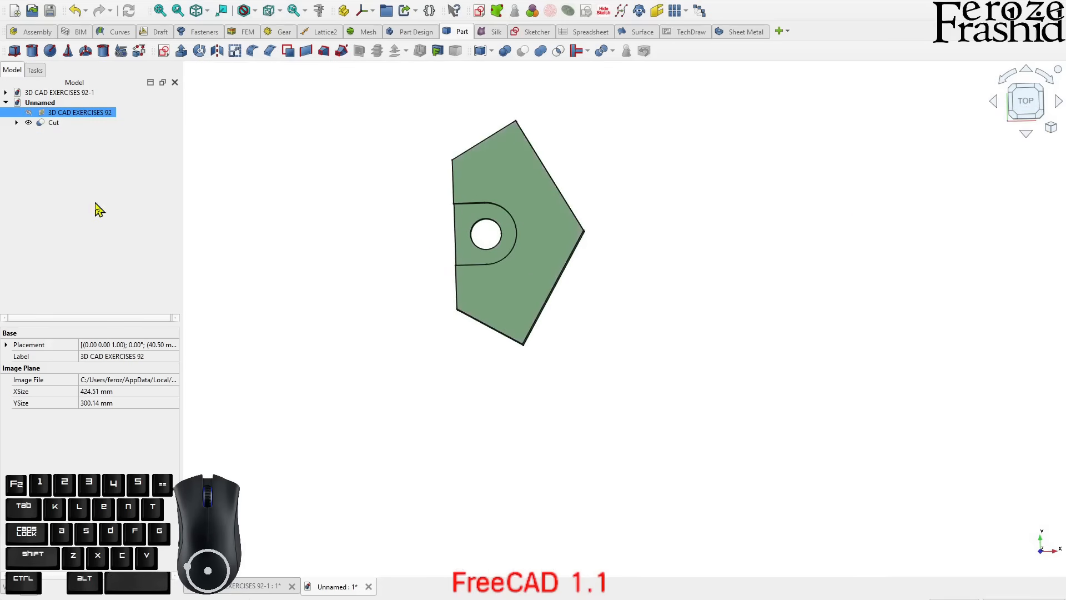
{"action": "left_click", "coordinate": [66, 140]}
{"action": "left_click", "coordinate": [58, 123]}
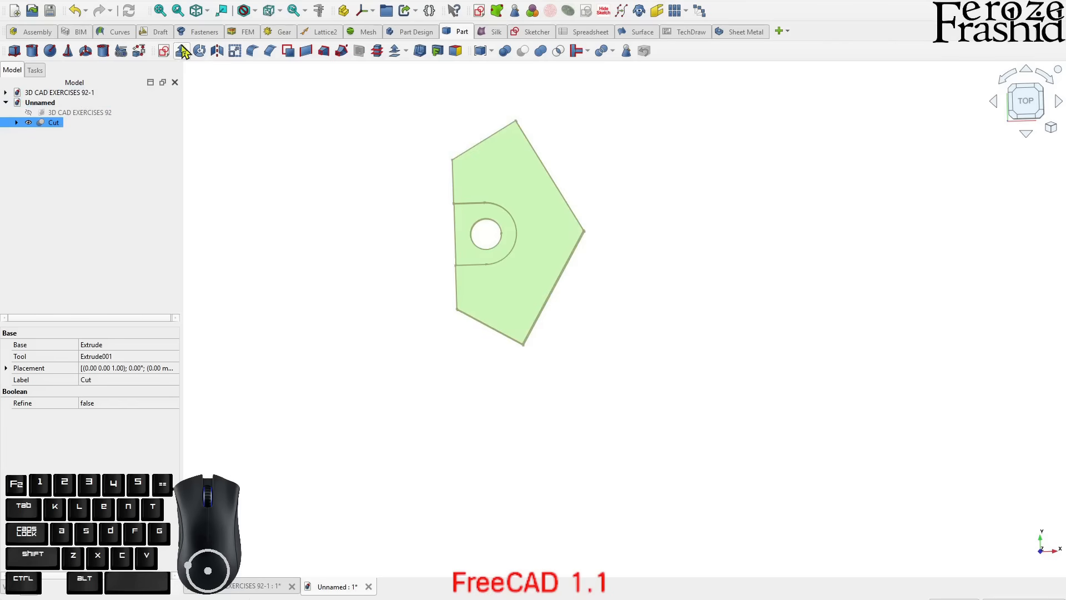
{"action": "left_click", "coordinate": [160, 32]}
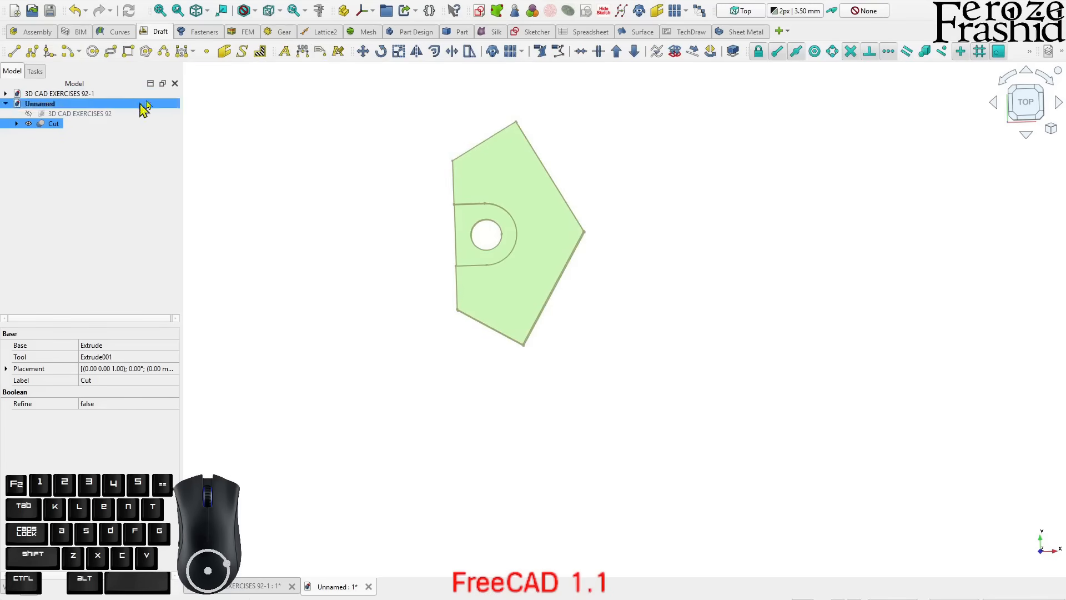
{"action": "left_click", "coordinate": [461, 31]}
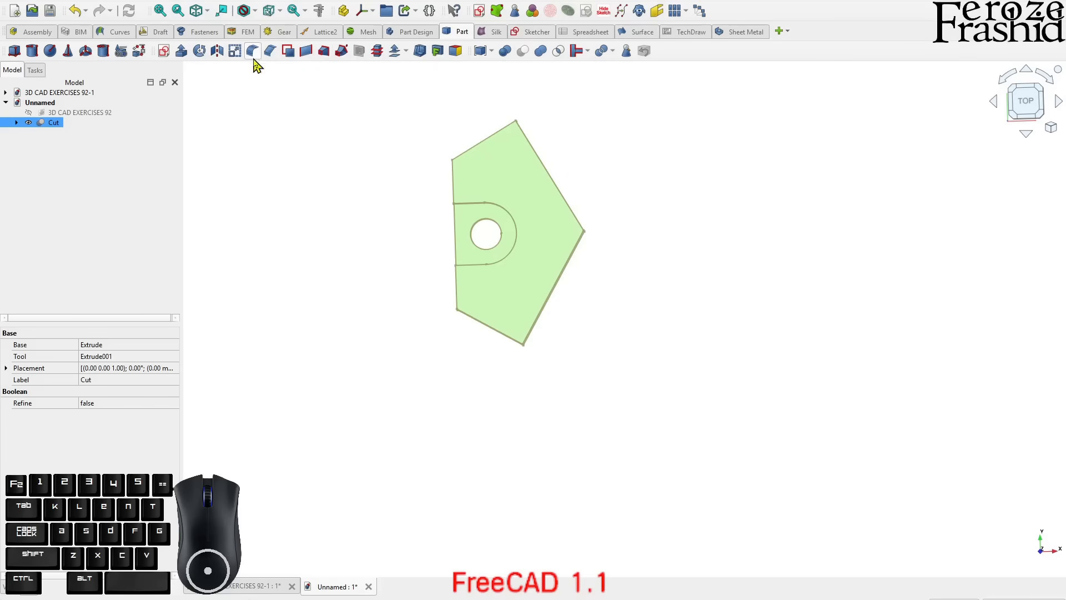
{"action": "left_click", "coordinate": [102, 174]}
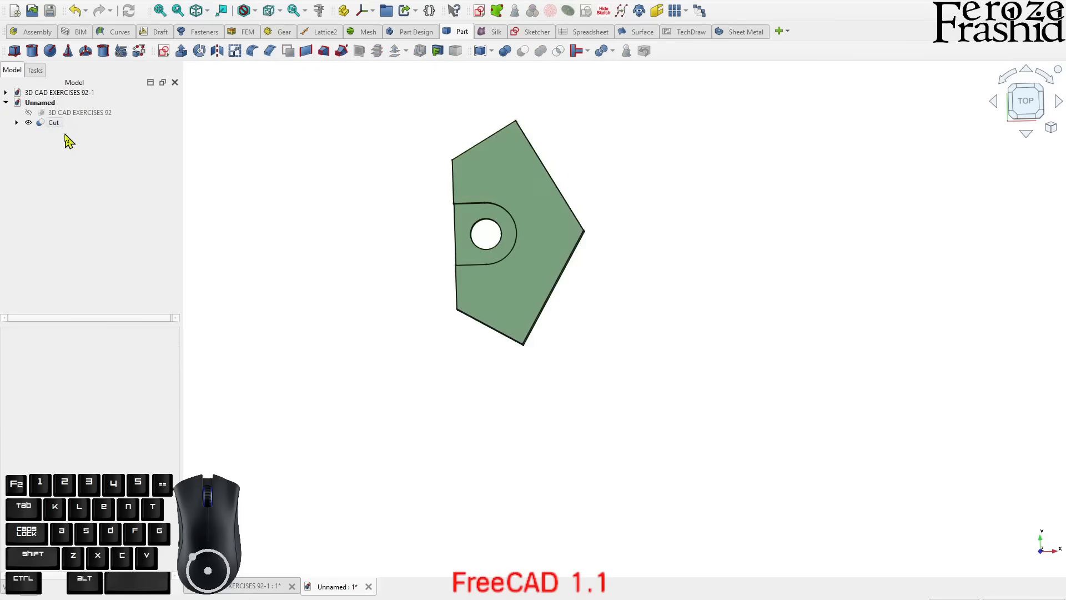
Create a polar array of the recessed segment with 3 elements over 360° and its center of rotation reset to the origin
{"action": "left_click", "coordinate": [51, 123]}
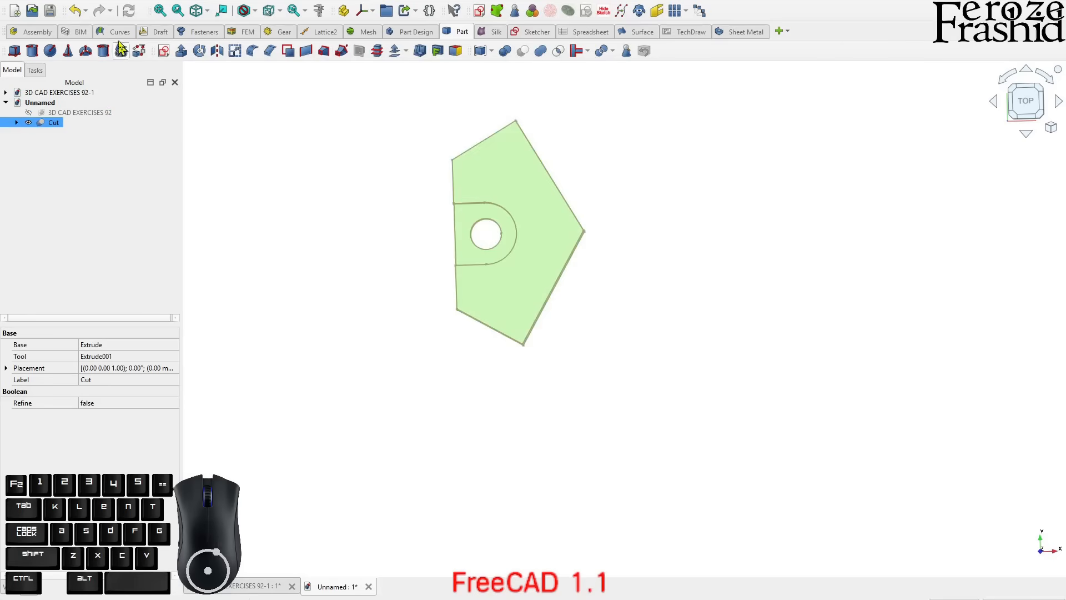
{"action": "left_click", "coordinate": [158, 32]}
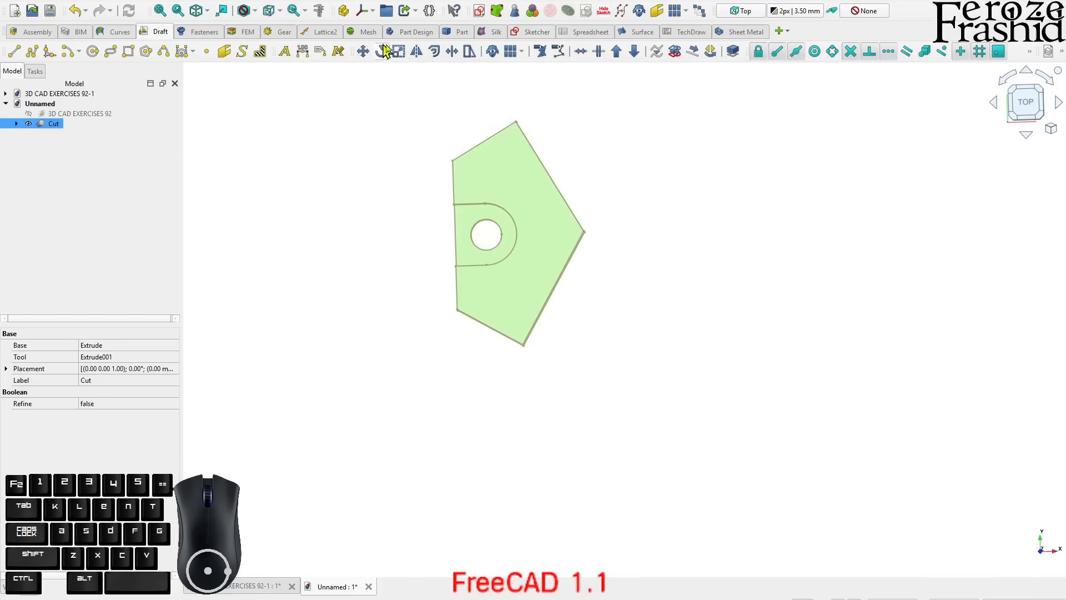
{"action": "left_click", "coordinate": [522, 52]}
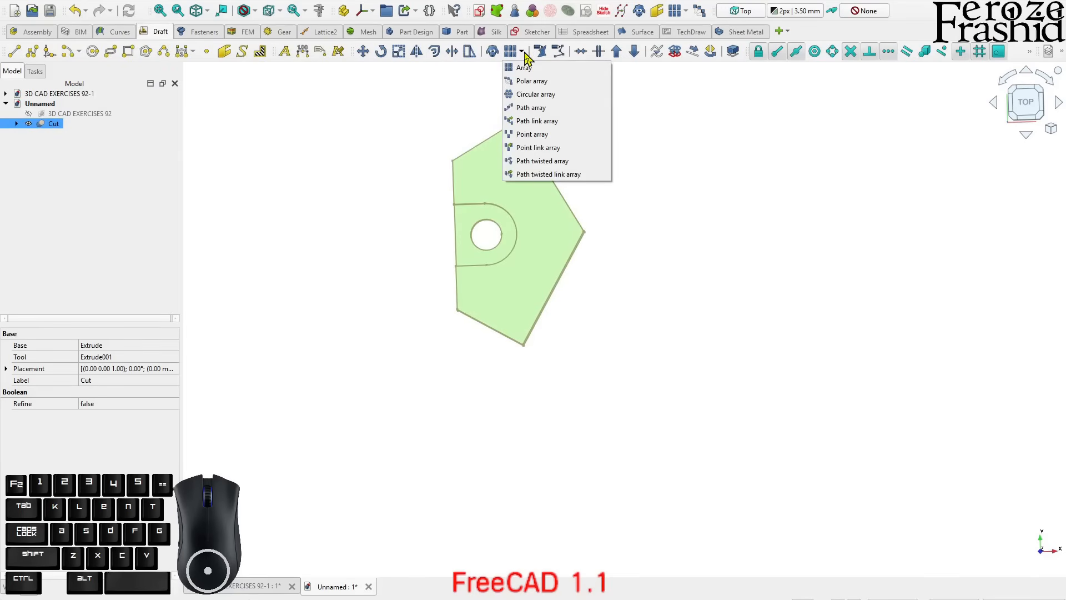
{"action": "left_click", "coordinate": [551, 81]}
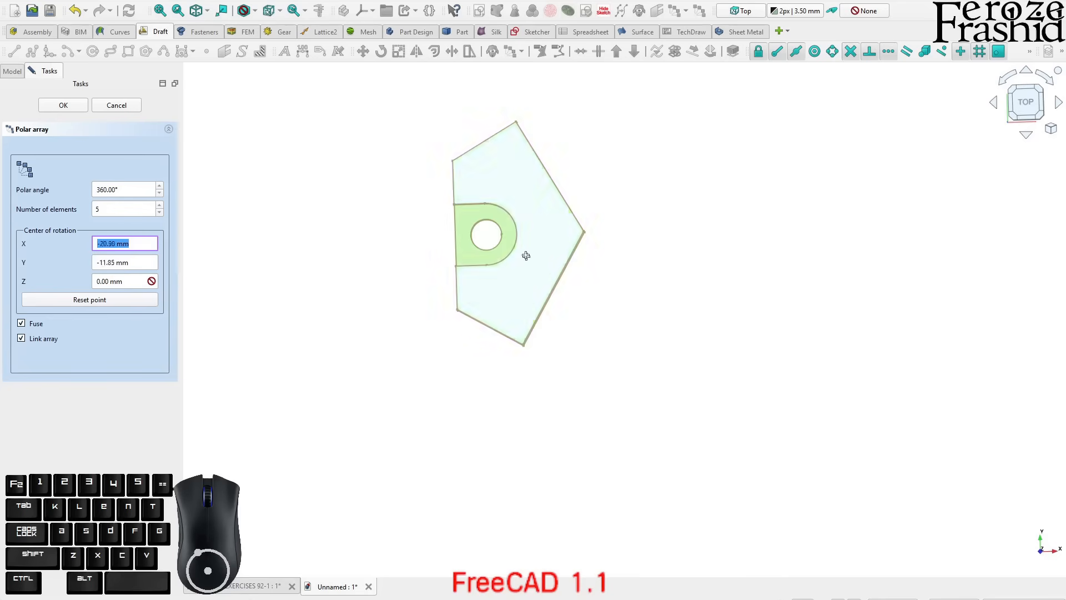
{"action": "scroll", "coordinate": [432, 216], "scroll_direction": "up", "scroll_amount": 2}
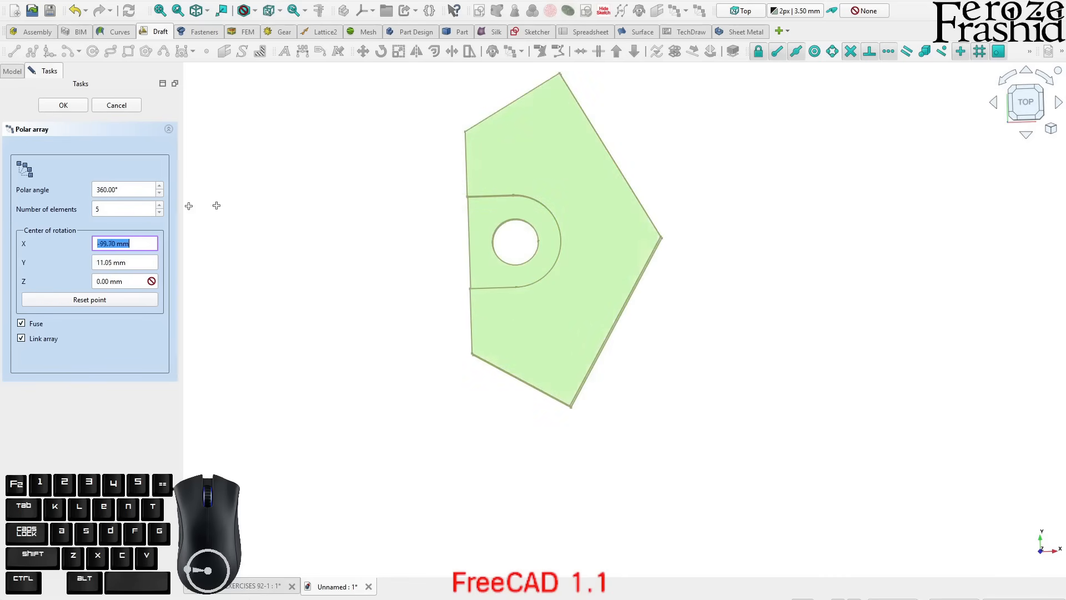
{"action": "left_click", "coordinate": [89, 301]}
{"action": "left_click", "coordinate": [92, 300]}
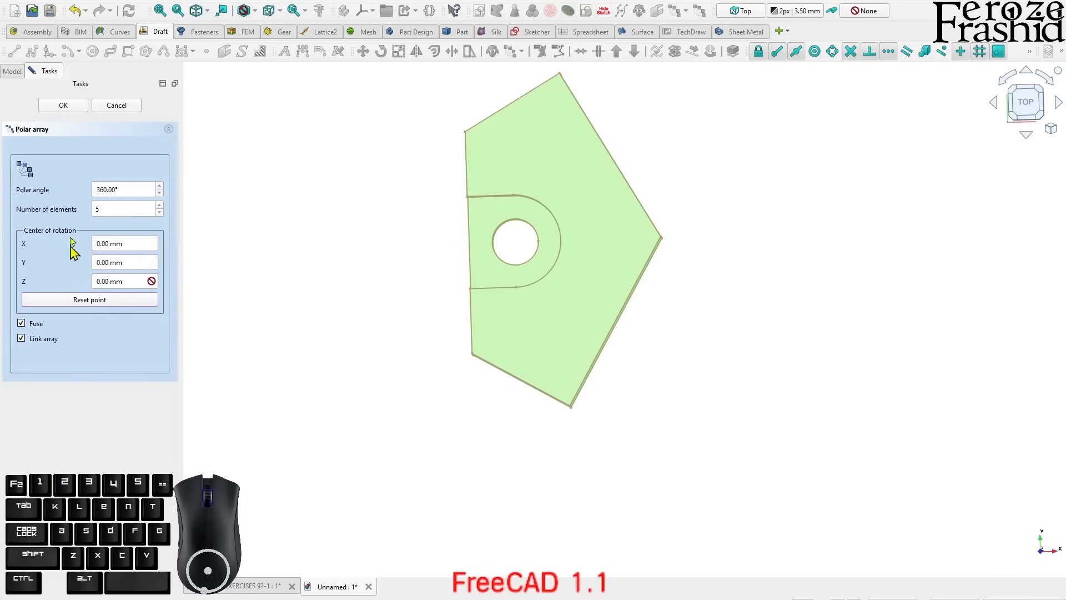
{"action": "double_click", "coordinate": [159, 213]}
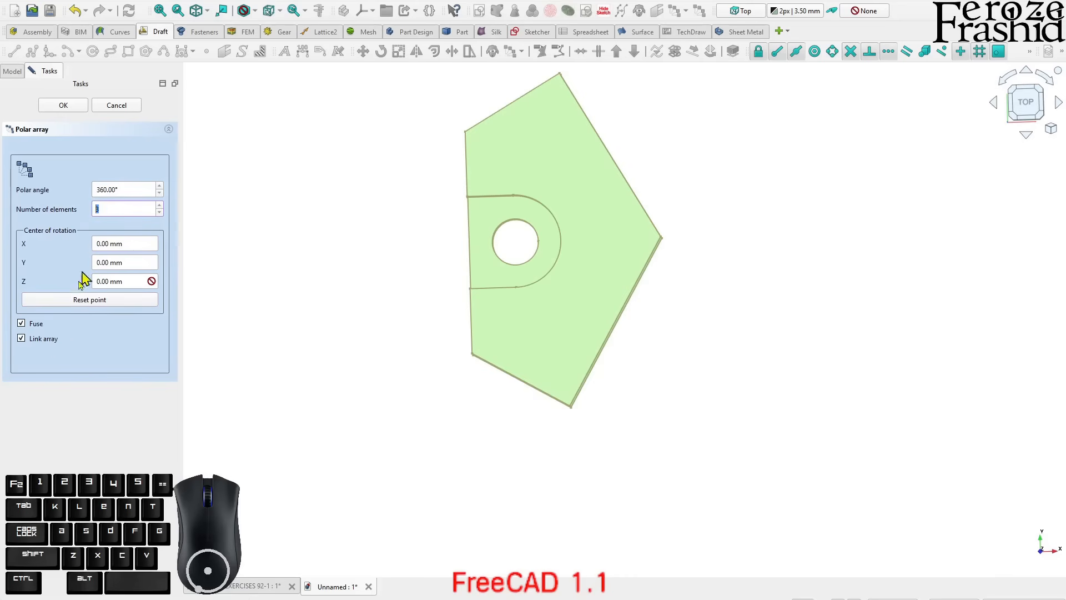
{"action": "left_click", "coordinate": [36, 327]}
{"action": "left_click", "coordinate": [64, 105]}
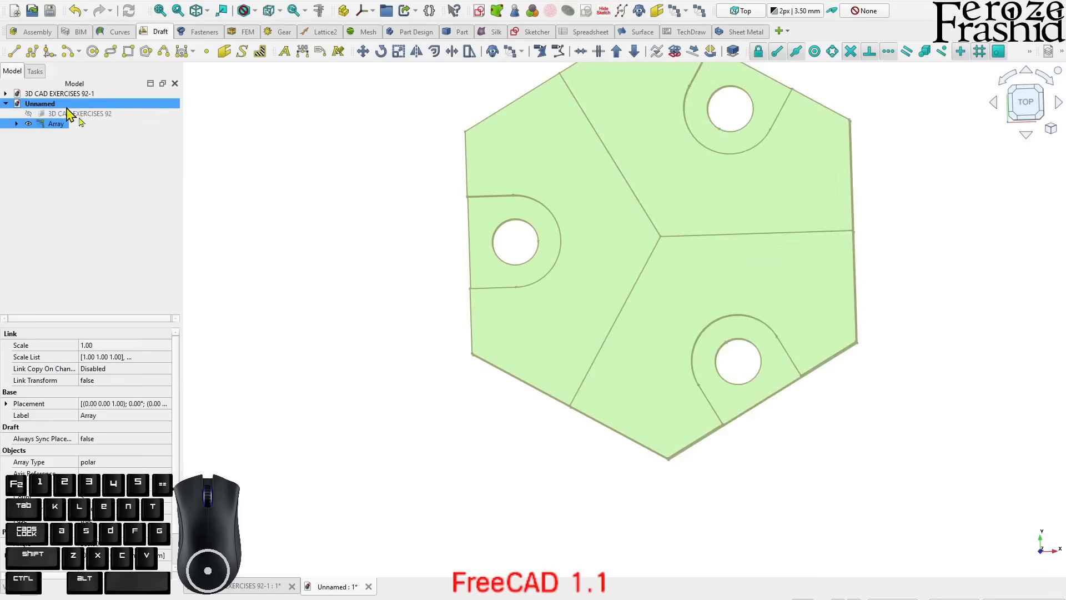
Examine the arrayed hexagonal base in 3D against the temporarily shown reference drawing
{"action": "scroll", "coordinate": [338, 357], "scroll_direction": "down", "scroll_amount": 3}
{"action": "middle_click_drag", "start_coordinate": [520, 364], "coordinate": [558, 207]}
{"action": "left_click", "coordinate": [364, 277]}
{"action": "middle_click_drag", "start_coordinate": [485, 364], "coordinate": [466, 431]}
{"action": "left_click", "coordinate": [92, 123]}
{"action": "left_click", "coordinate": [84, 113]}
{"action": "key", "text": "space"}
{"action": "middle_click_drag", "start_coordinate": [493, 207], "coordinate": [552, 302]}
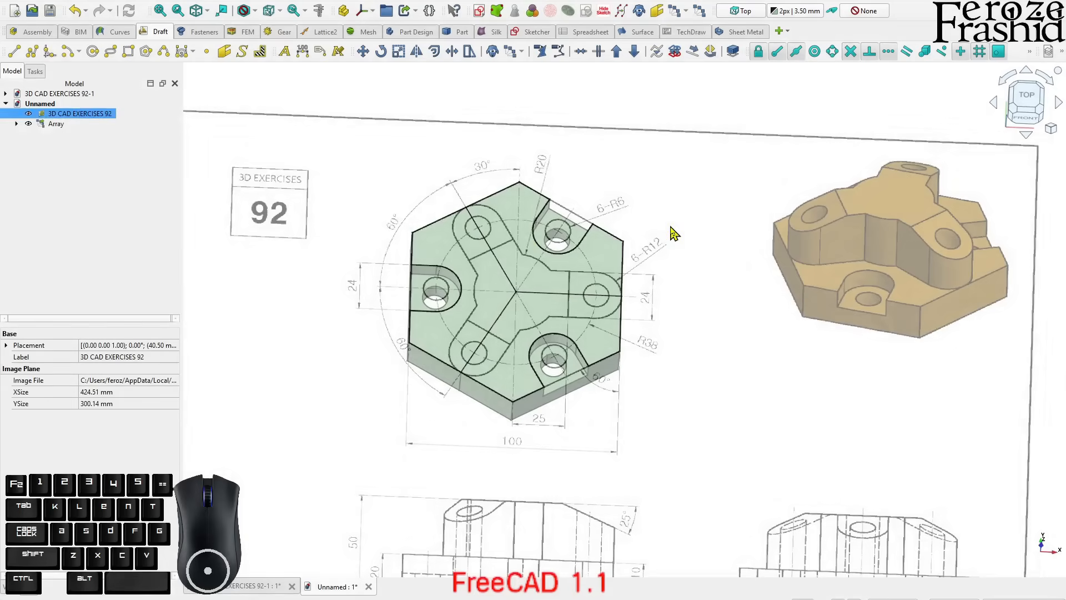
{"action": "key", "text": "space"}
{"action": "middle_click_drag", "start_coordinate": [638, 216], "coordinate": [648, 174]}
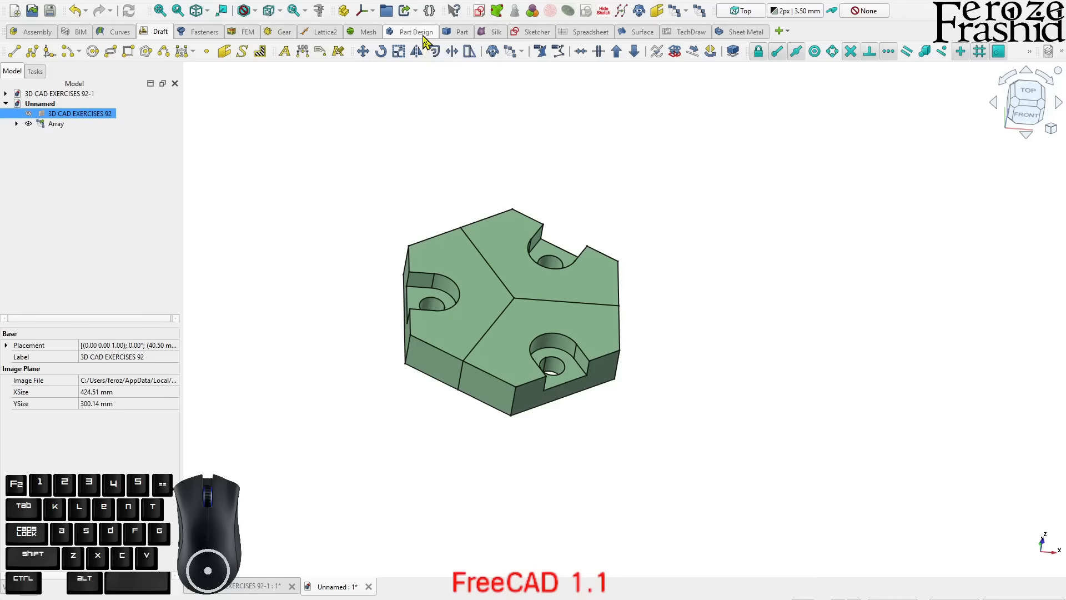
Create a new, empty Part Design body and select it in the model tree
{"action": "left_click", "coordinate": [65, 128]}
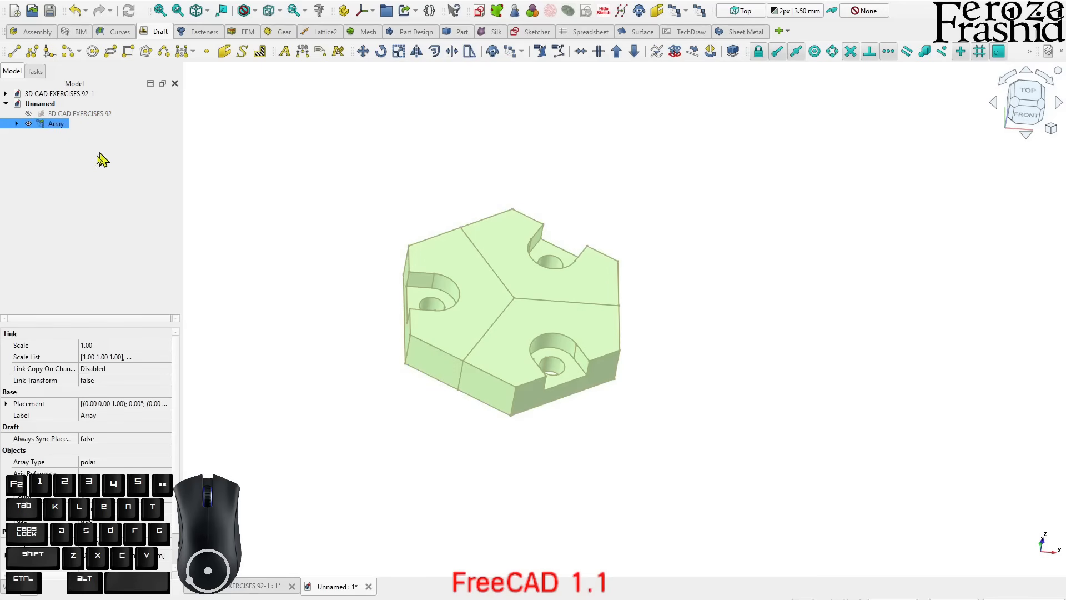
{"action": "left_click", "coordinate": [86, 192]}
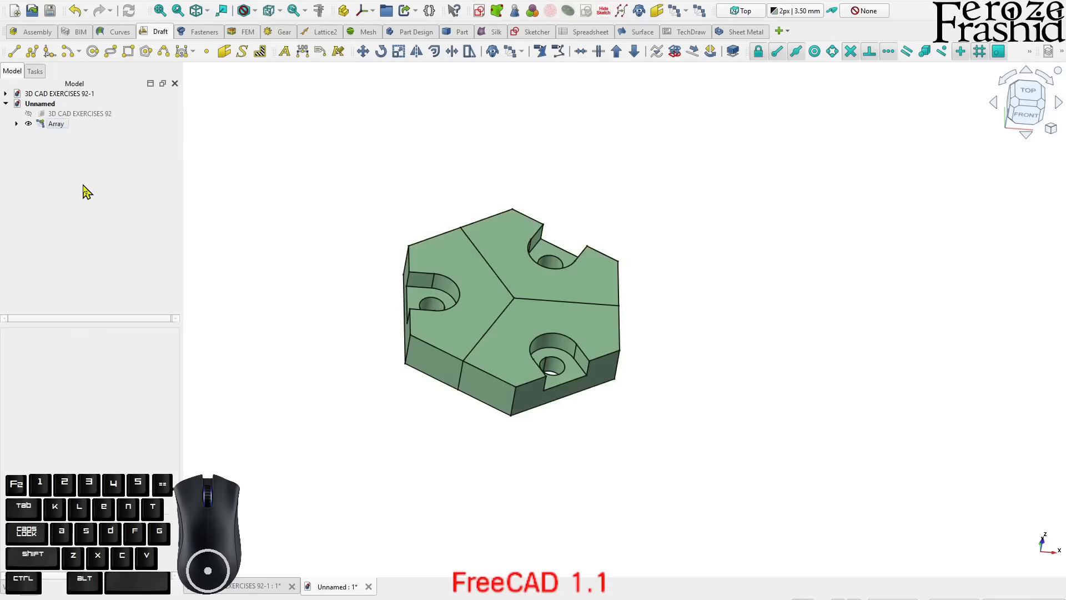
{"action": "left_click", "coordinate": [404, 35]}
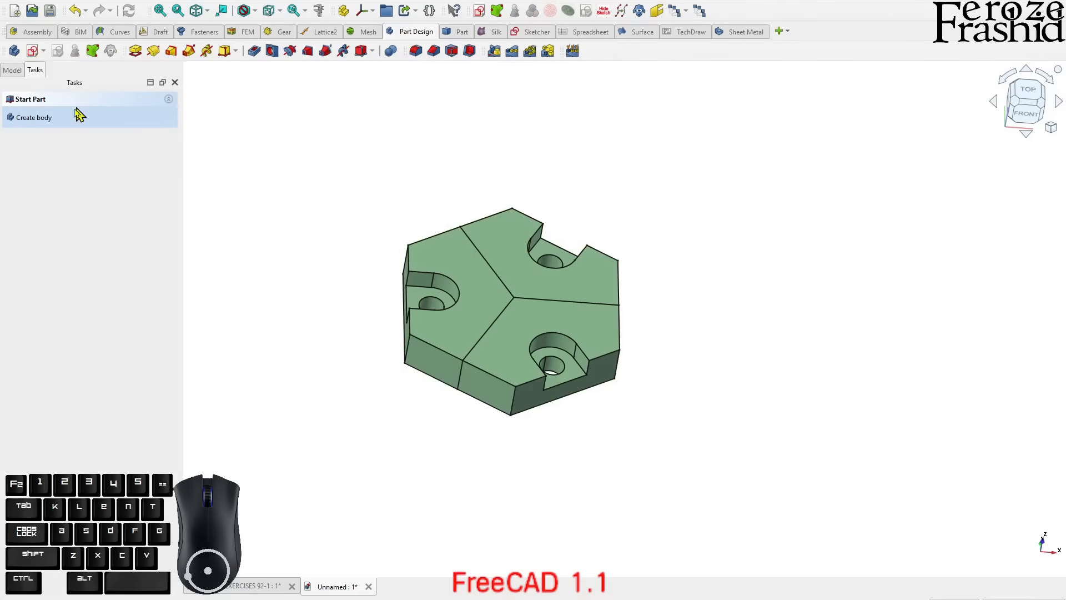
{"action": "left_click", "coordinate": [47, 117]}
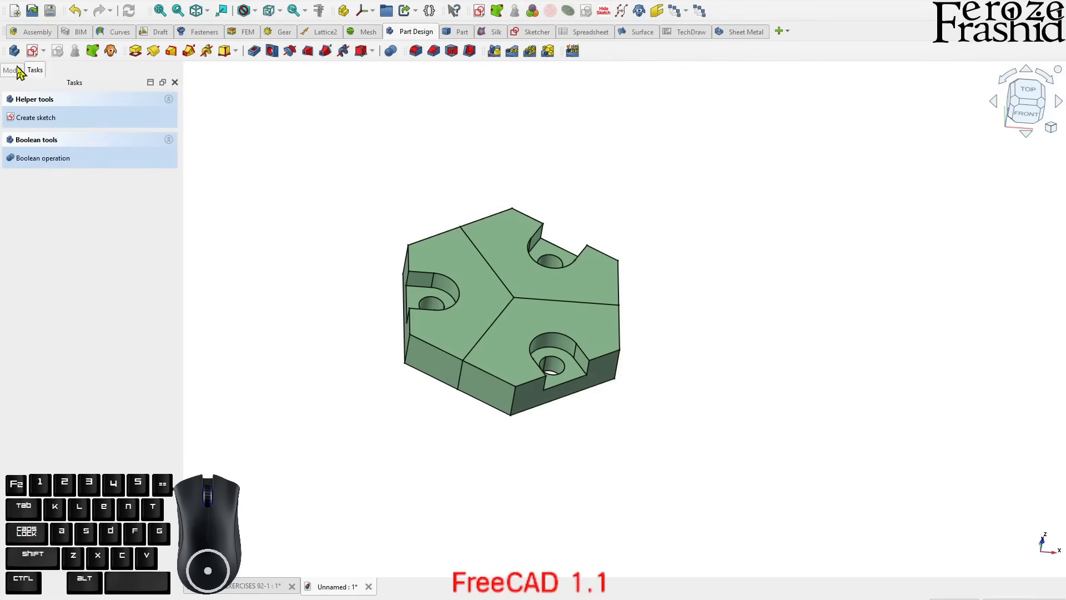
{"action": "left_click", "coordinate": [17, 70]}
{"action": "left_click", "coordinate": [57, 134]}
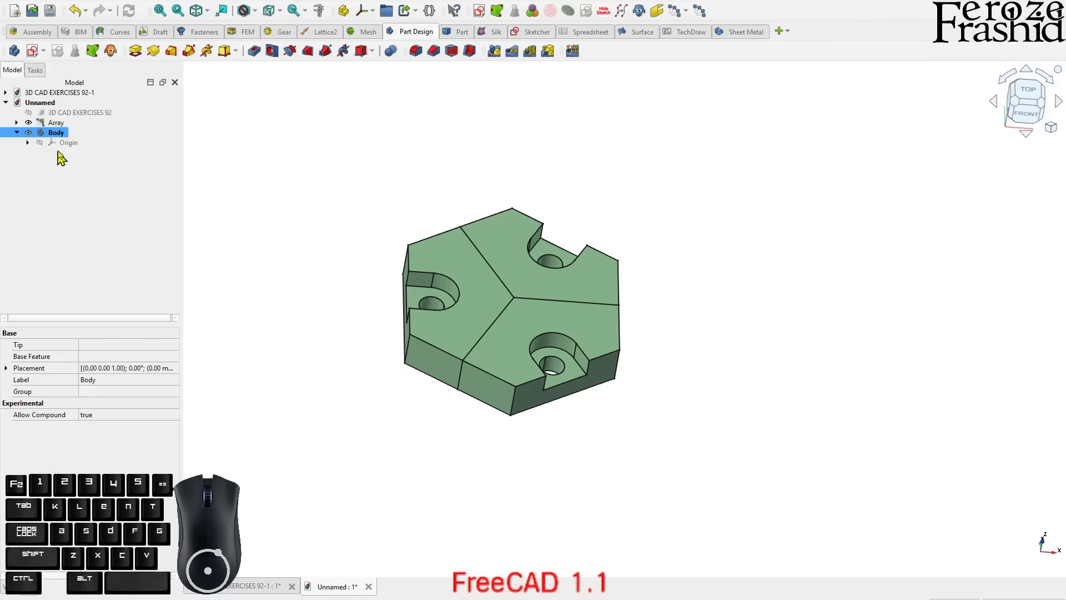
Deactivate the new body and make it the active body again
{"action": "double_click", "coordinate": [79, 134]}
{"action": "left_click", "coordinate": [70, 201]}
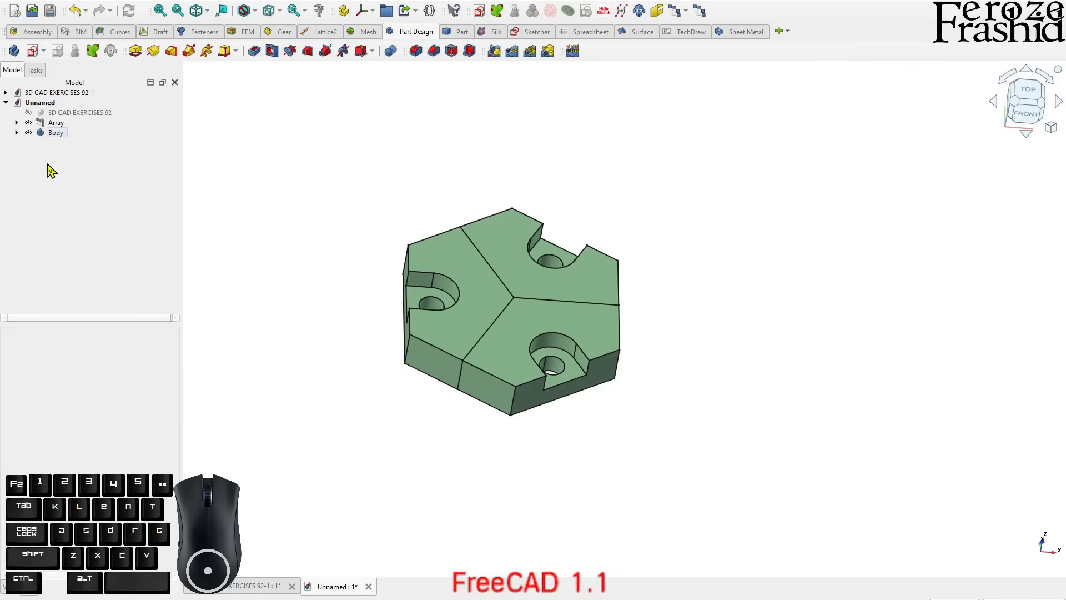
{"action": "left_click", "coordinate": [60, 136]}
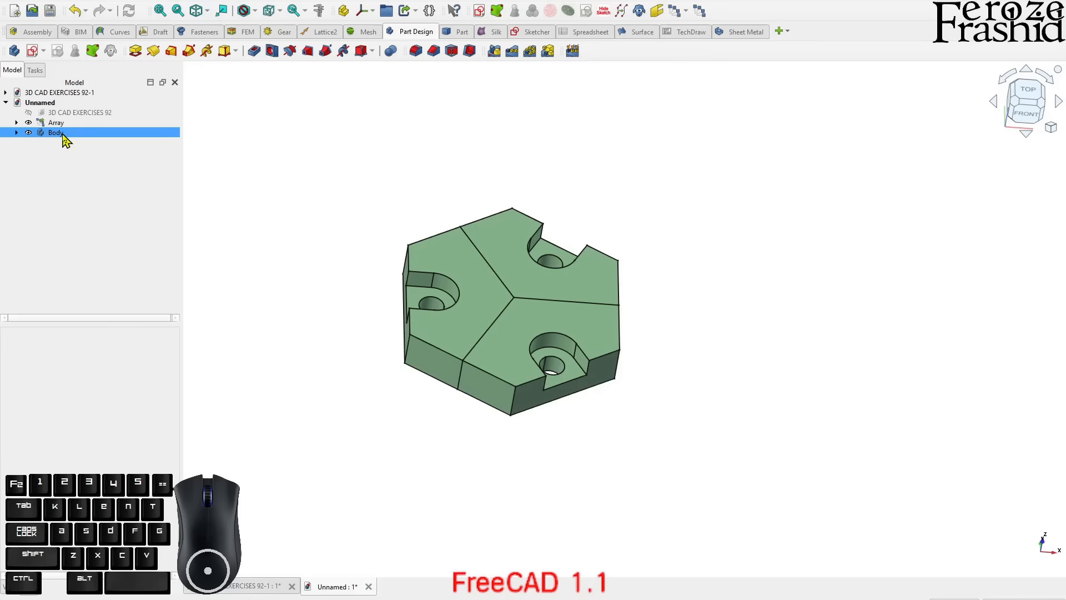
{"action": "double_click", "coordinate": [56, 133]}
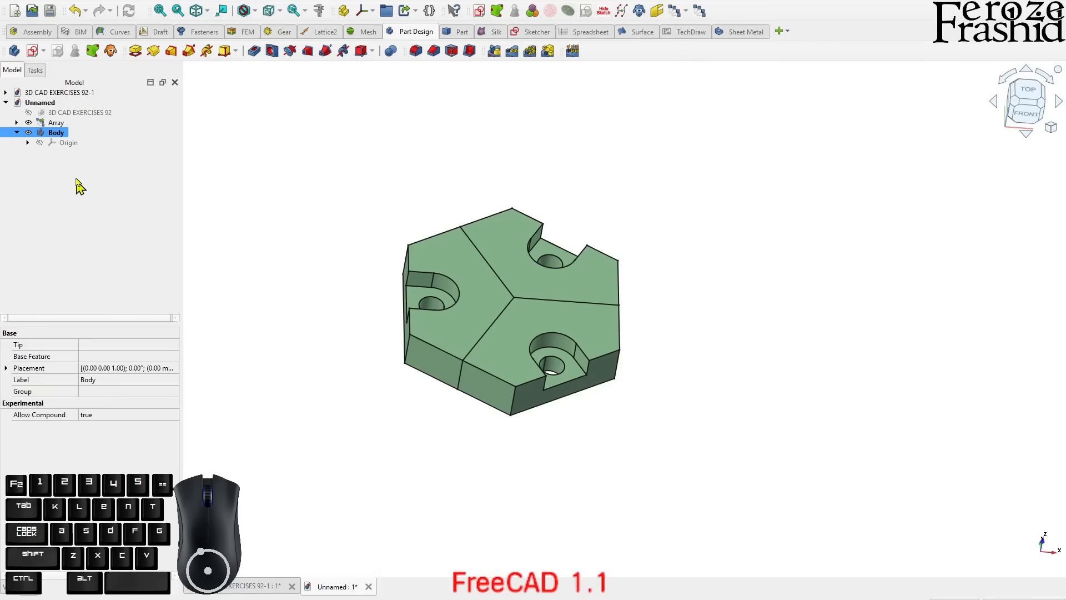
{"action": "left_click", "coordinate": [60, 124]}
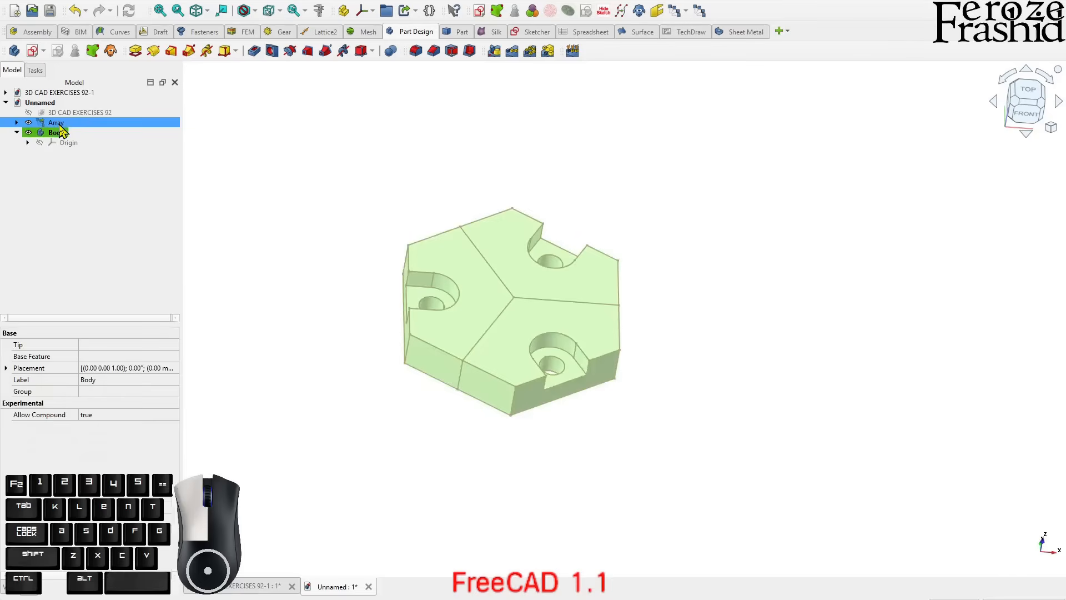
{"action": "left_click", "coordinate": [59, 154]}
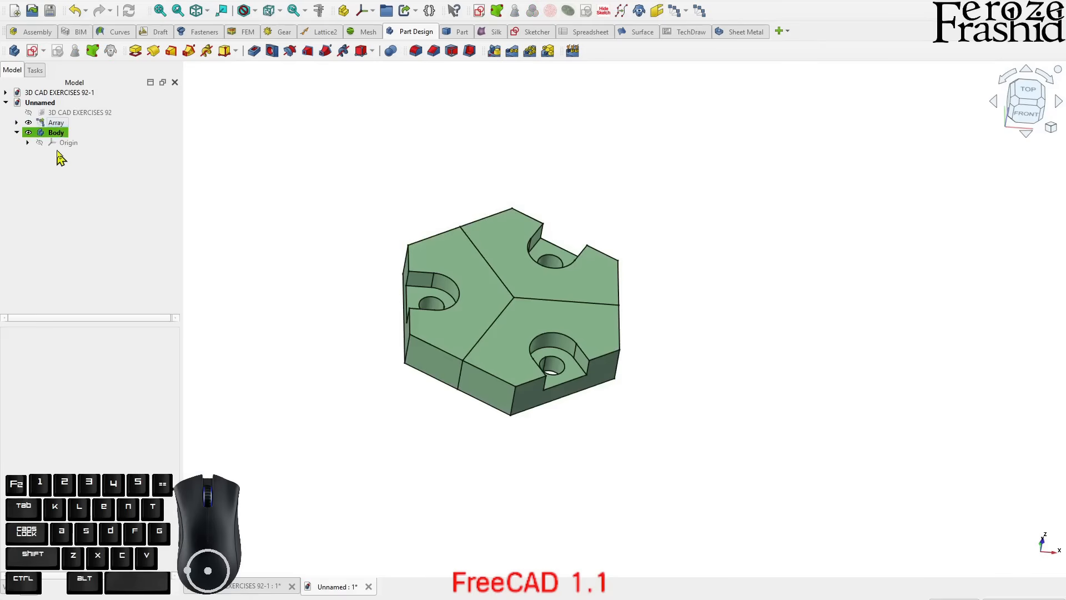
Make the polar array the base feature of the Part Design body and check the base feature's properties
{"action": "left_click_drag", "start_coordinate": [56, 122], "coordinate": [58, 134]}
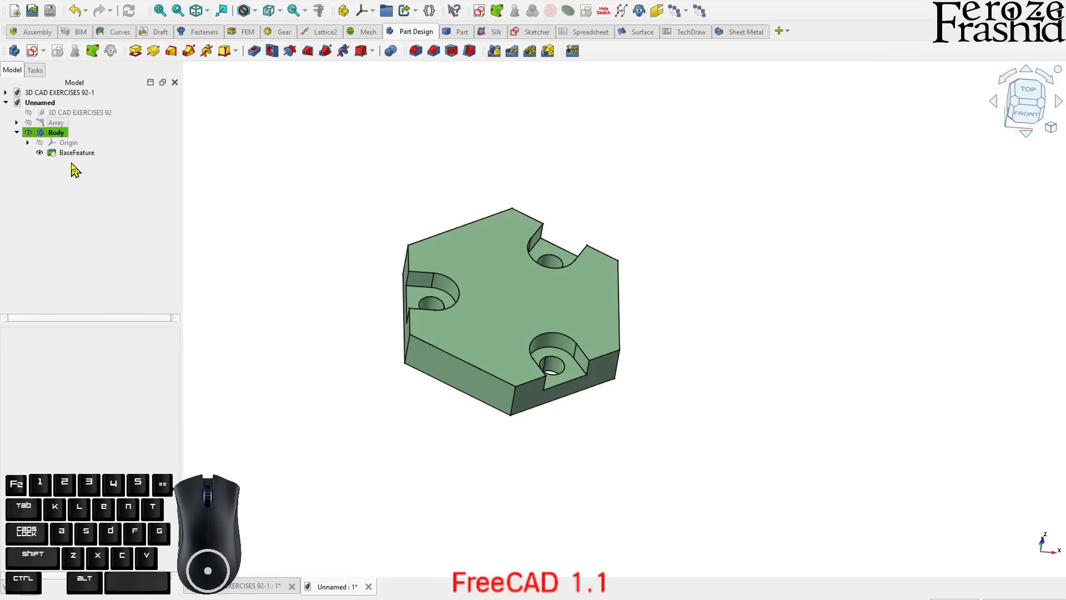
{"action": "left_click", "coordinate": [76, 154]}
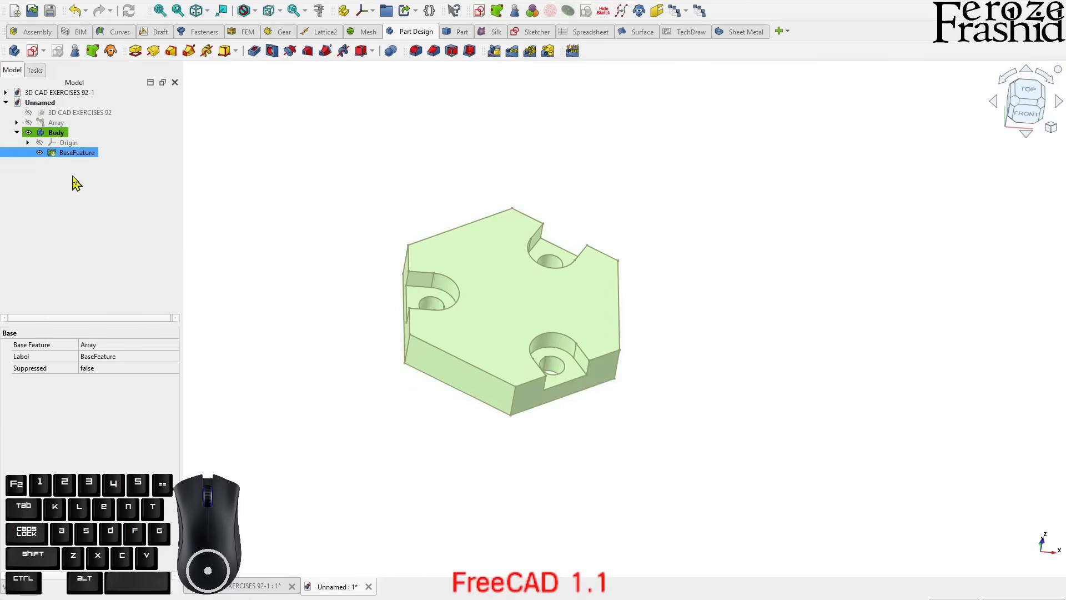
{"action": "left_click", "coordinate": [56, 360]}
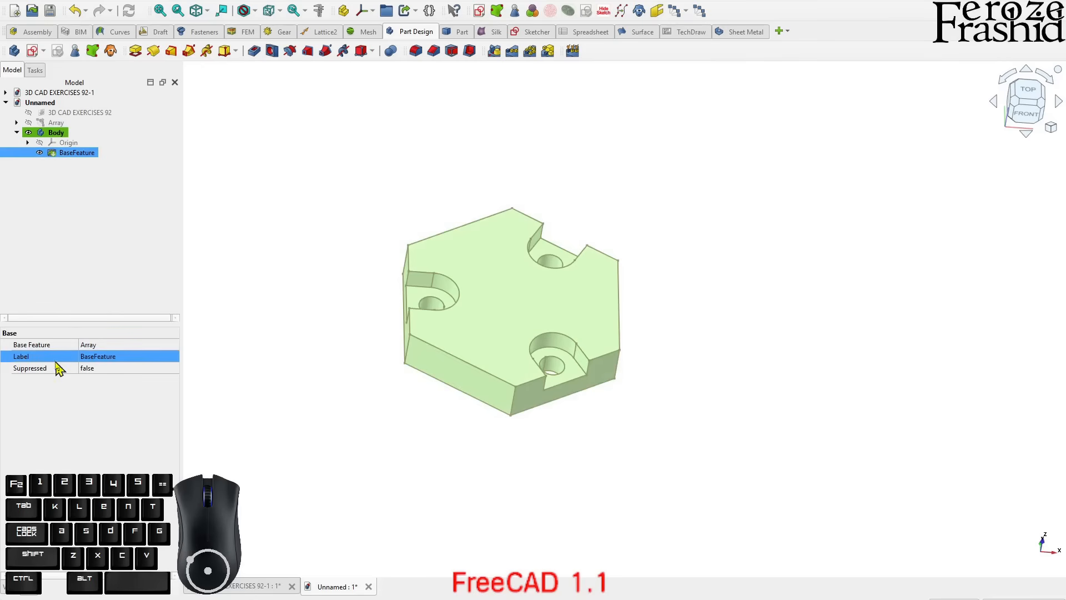
{"action": "left_click", "coordinate": [27, 349]}
{"action": "left_click", "coordinate": [114, 346]}
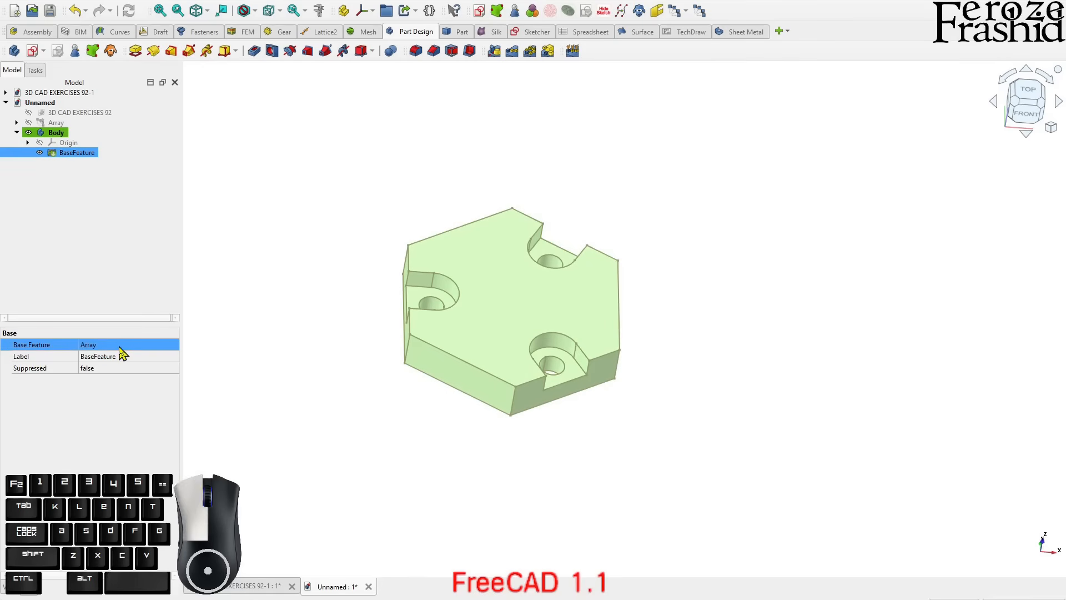
Rename the polar array as ArrayFromPartWb
{"action": "left_click", "coordinate": [55, 123]}
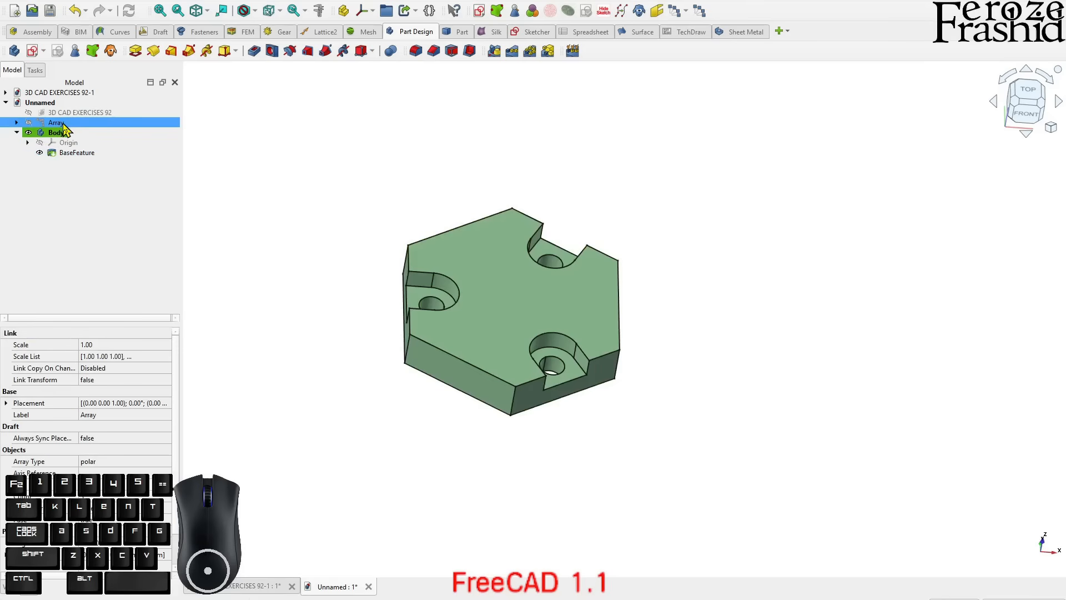
{"action": "left_click", "coordinate": [62, 123]}
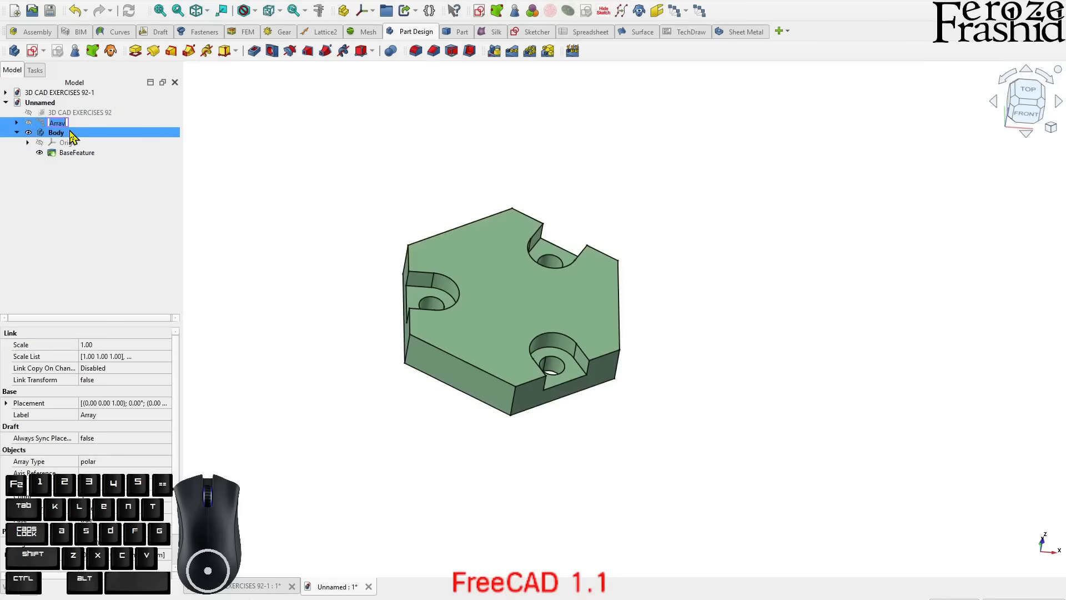
{"action": "type", "text": "FromPaRT"}
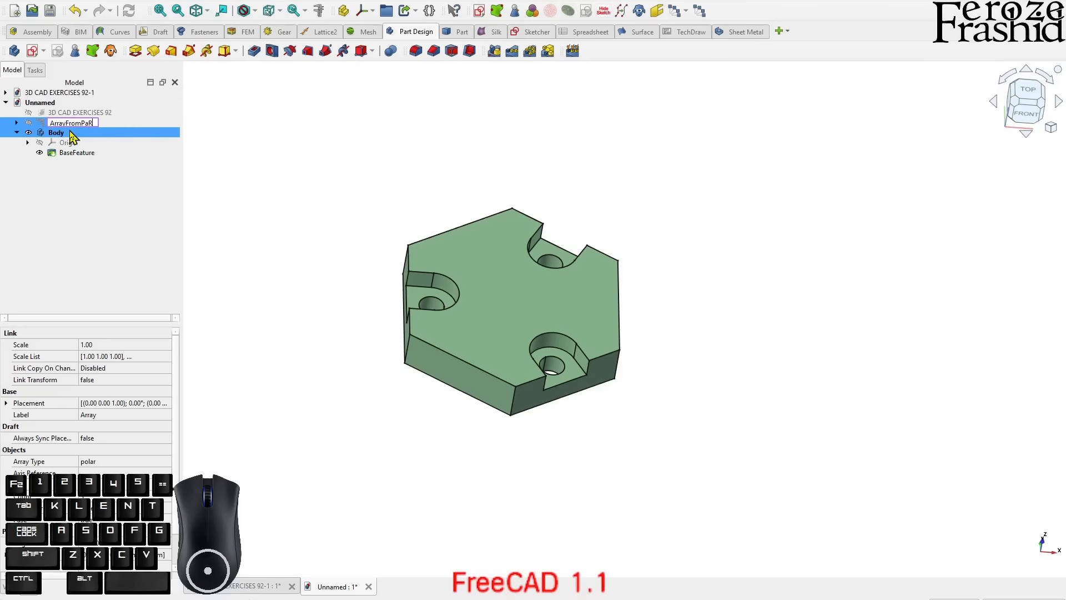
{"action": "key", "text": "Caps_Lock"}
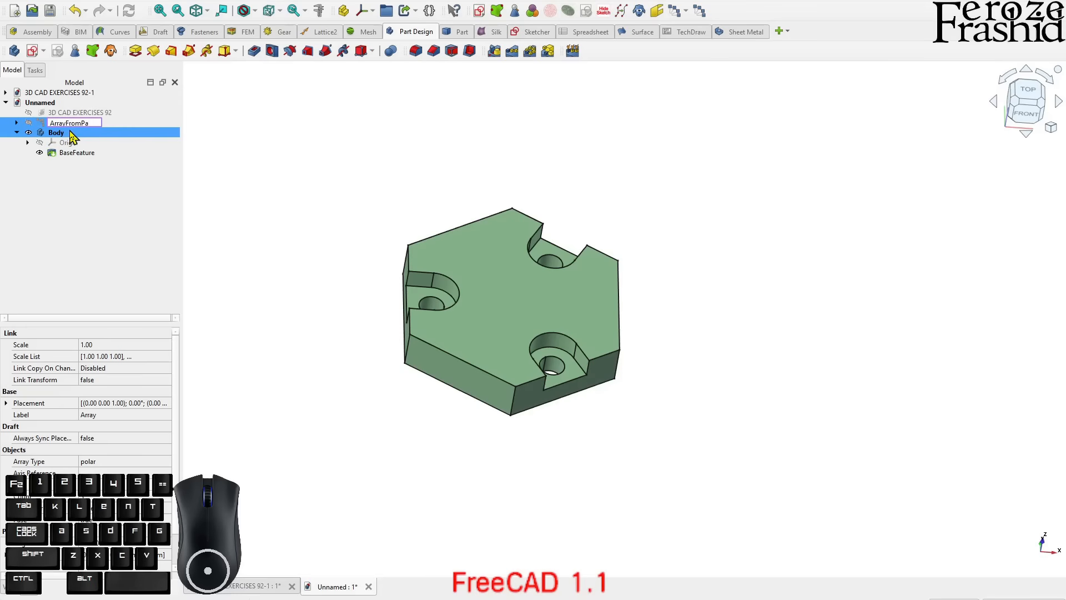
{"action": "type", "text": "Wb"}
{"action": "key", "text": "Return"}
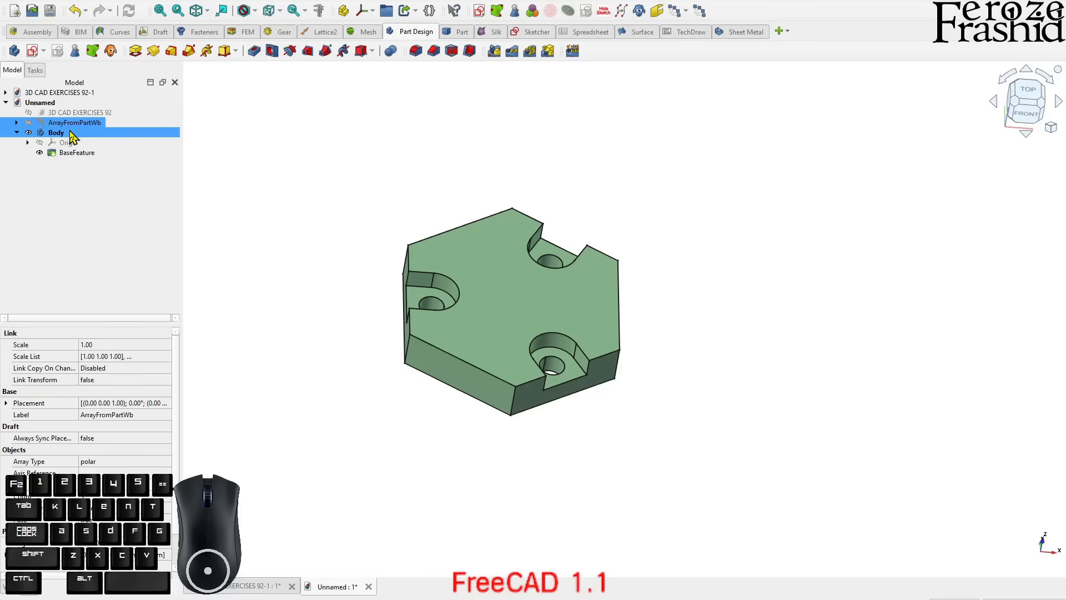
Check the base feature's link to the renamed array and compare the array with the body's solid
{"action": "double_click", "coordinate": [71, 133]}
{"action": "left_click", "coordinate": [81, 155]}
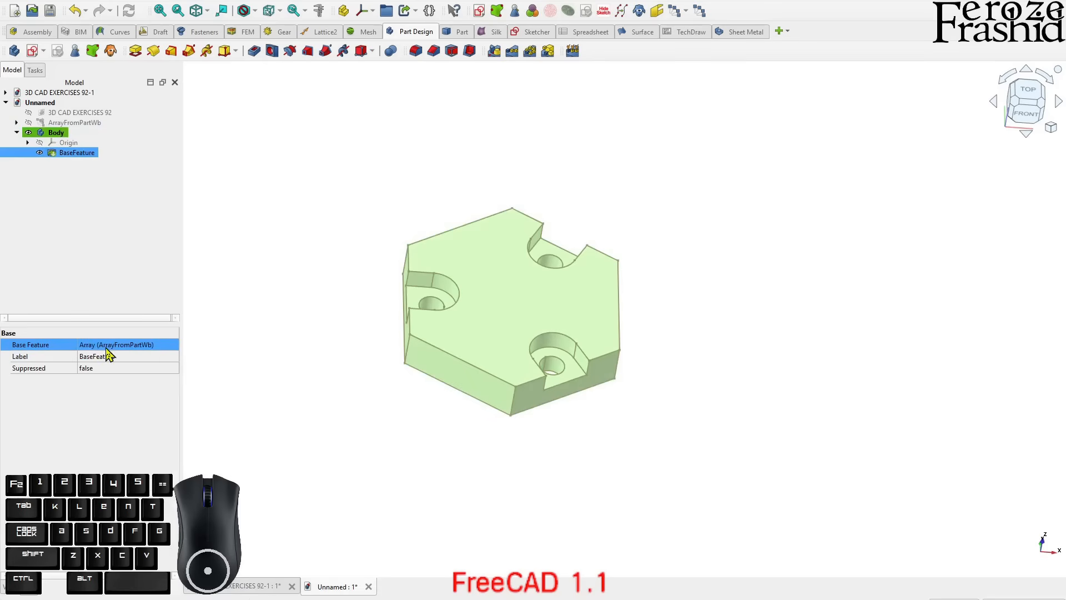
{"action": "left_click", "coordinate": [161, 346]}
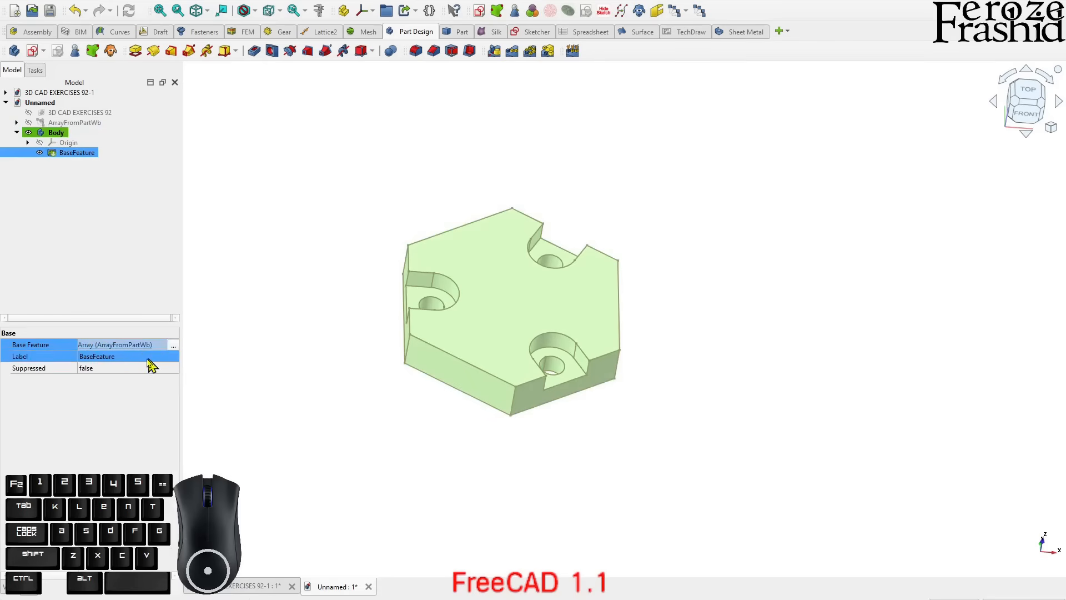
{"action": "left_click", "coordinate": [94, 246]}
{"action": "left_click", "coordinate": [86, 156]}
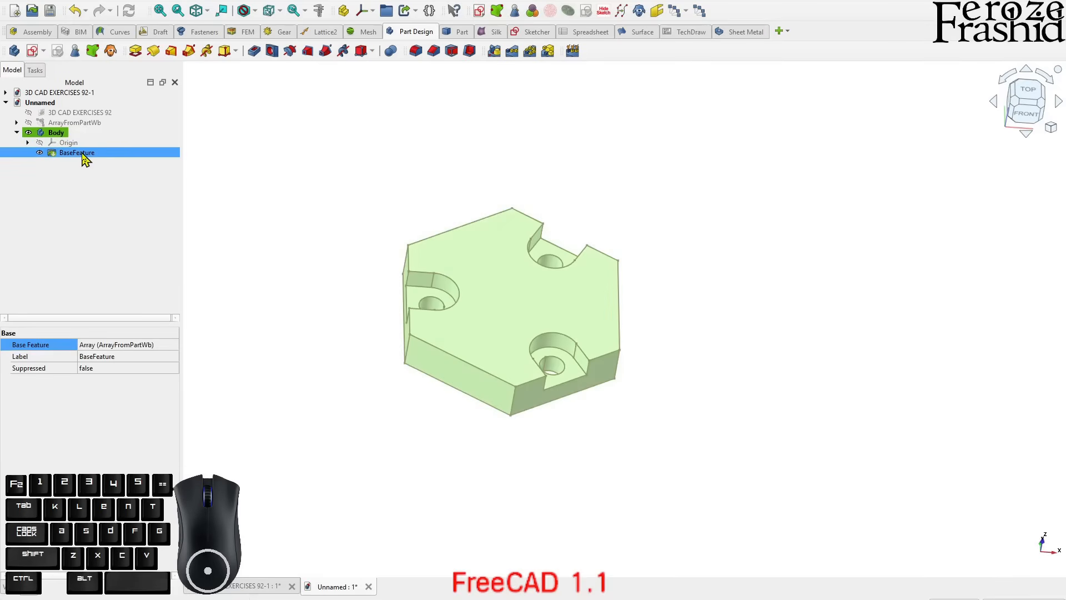
{"action": "left_click", "coordinate": [98, 236]}
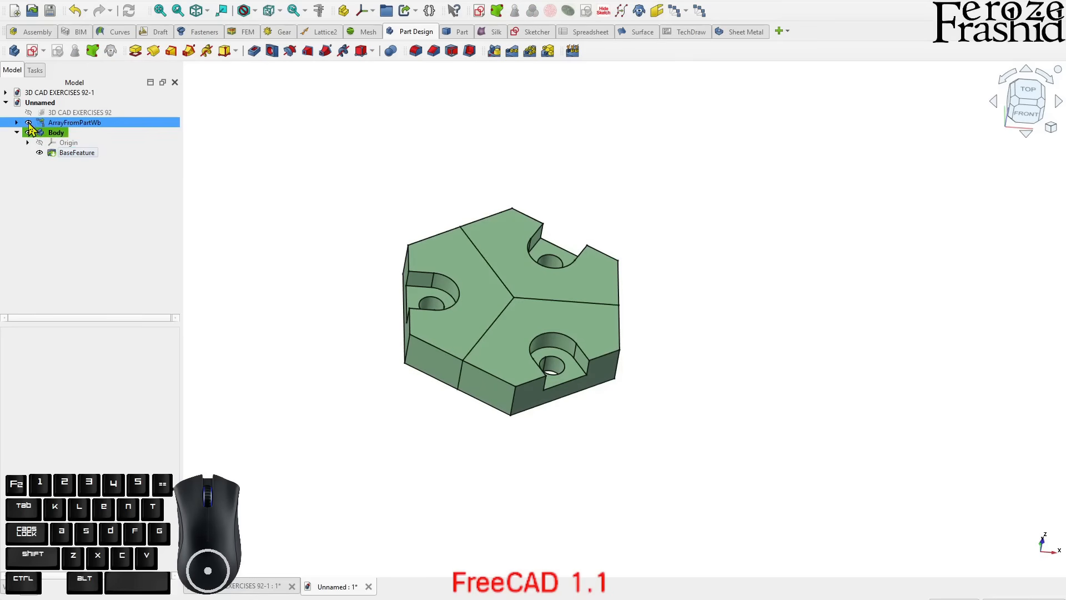
{"action": "left_click", "coordinate": [75, 134]}
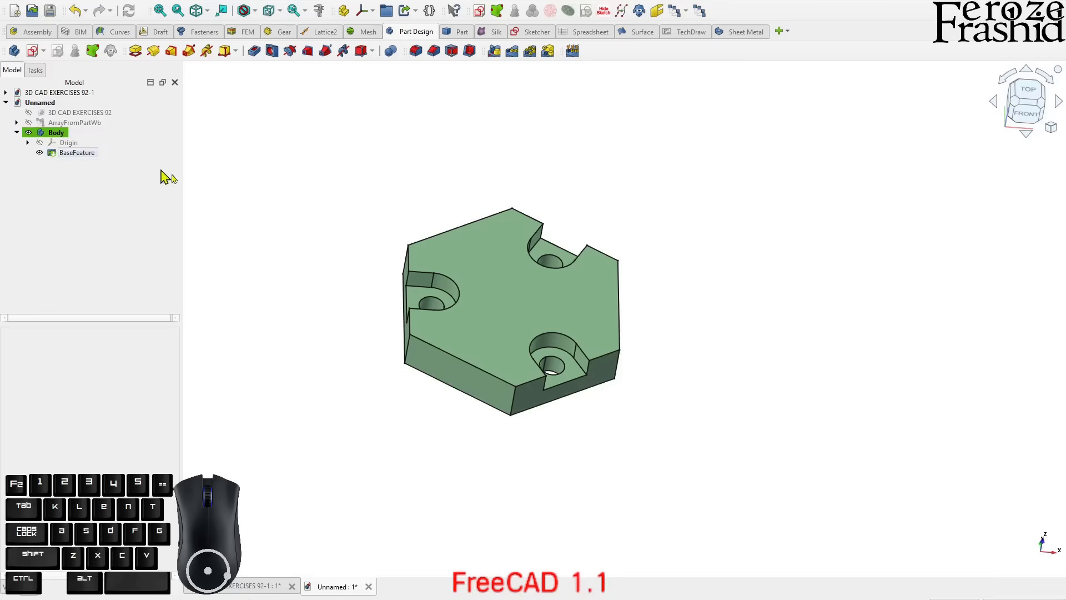
Show the 3D CAD EXERCISES 92 reference drawing together with the body in top view and examine the raised three-arm profile
{"action": "middle_click_drag", "start_coordinate": [531, 357], "coordinate": [353, 274]}
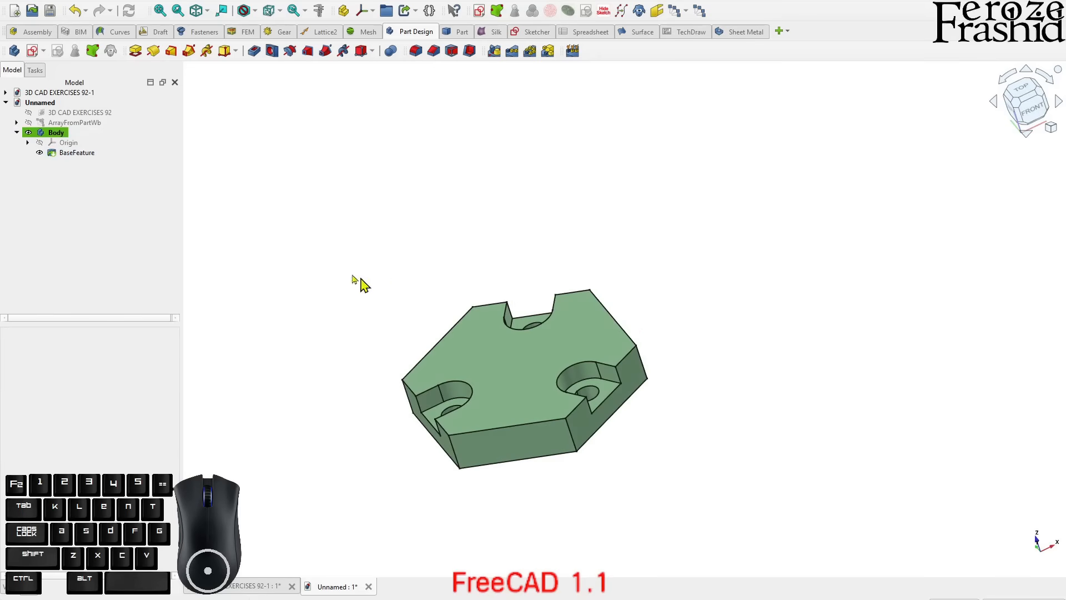
{"action": "left_click", "coordinate": [86, 115]}
{"action": "key", "text": "space"}
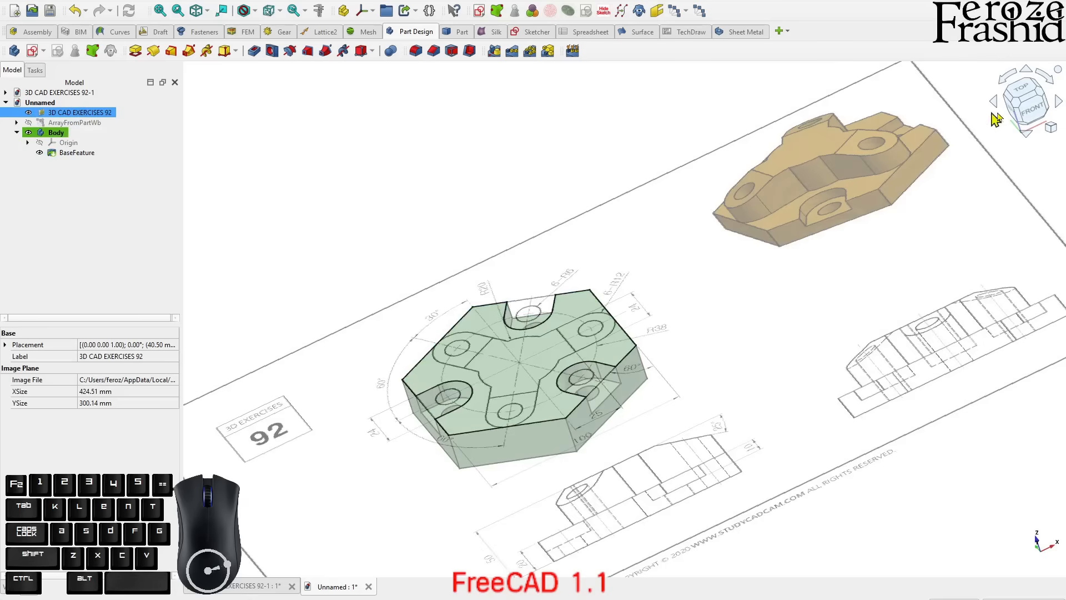
{"action": "left_click", "coordinate": [1022, 90]}
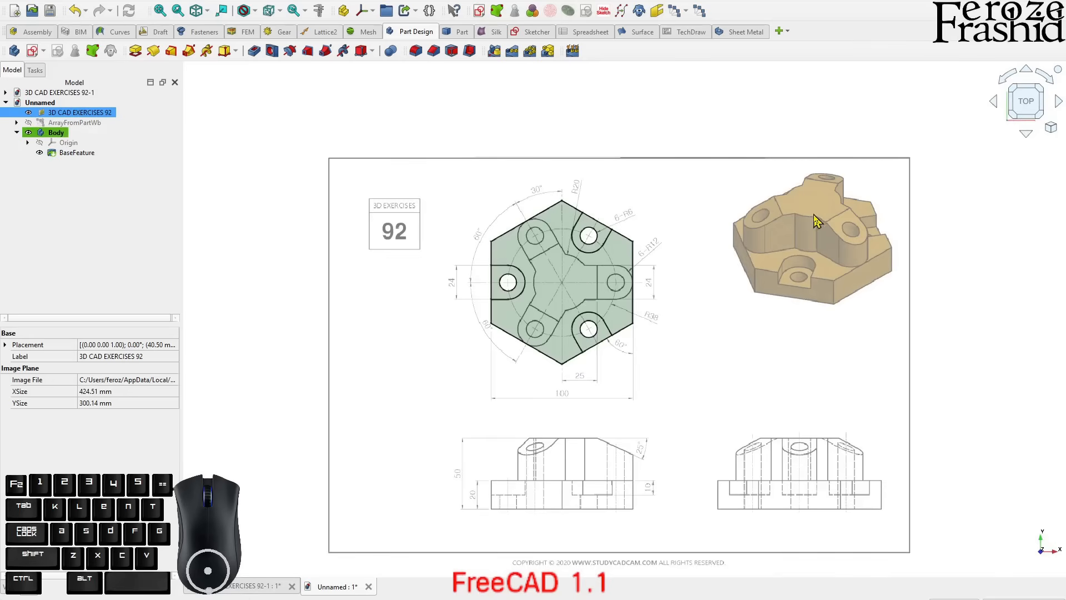
{"action": "scroll", "coordinate": [611, 277], "scroll_direction": "up", "scroll_amount": 3}
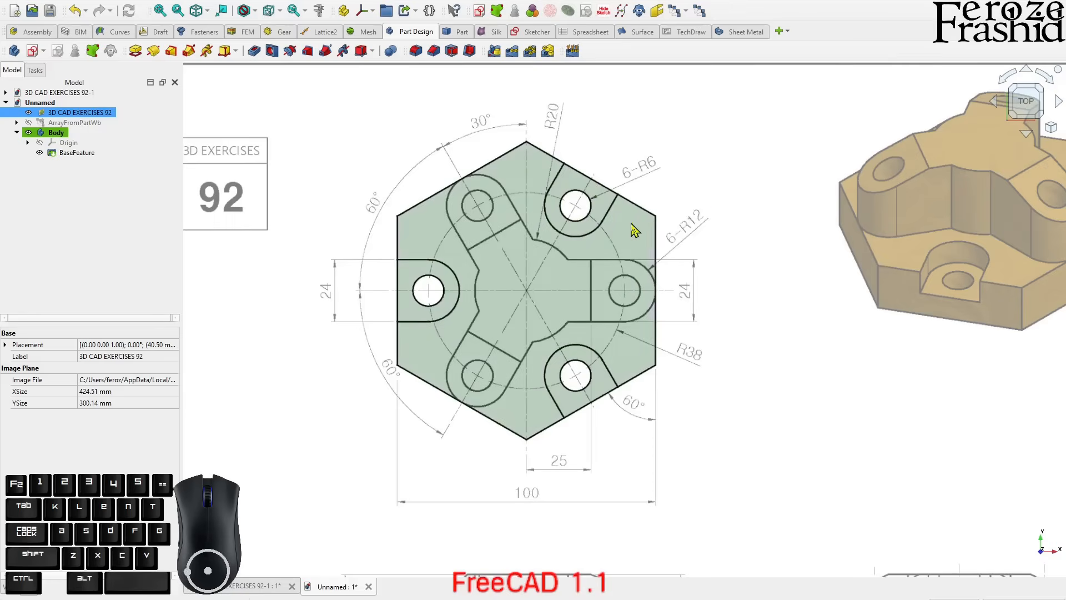
{"action": "scroll", "coordinate": [616, 219], "scroll_direction": "down", "scroll_amount": 3}
{"action": "left_click", "coordinate": [620, 105]}
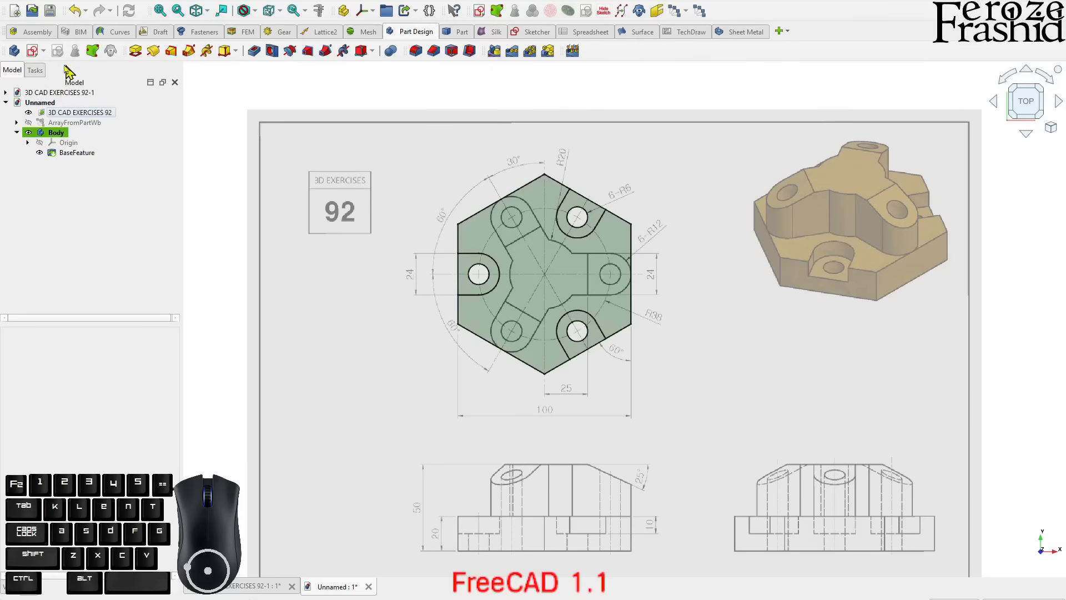
Create a new sketch on the XY-plane of the body
{"action": "left_click", "coordinate": [33, 53]}
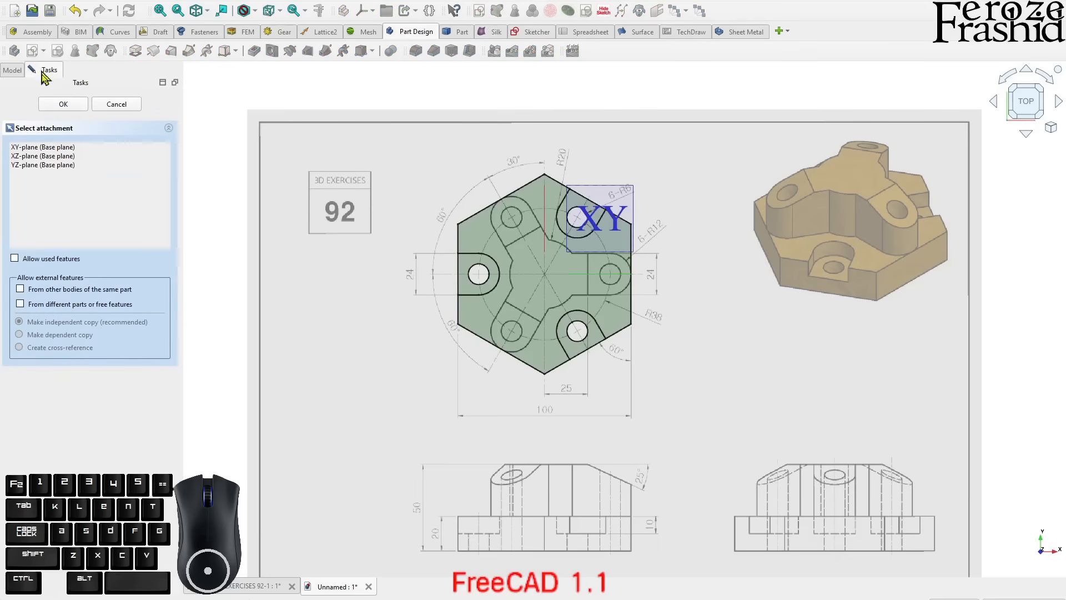
{"action": "left_click", "coordinate": [50, 147]}
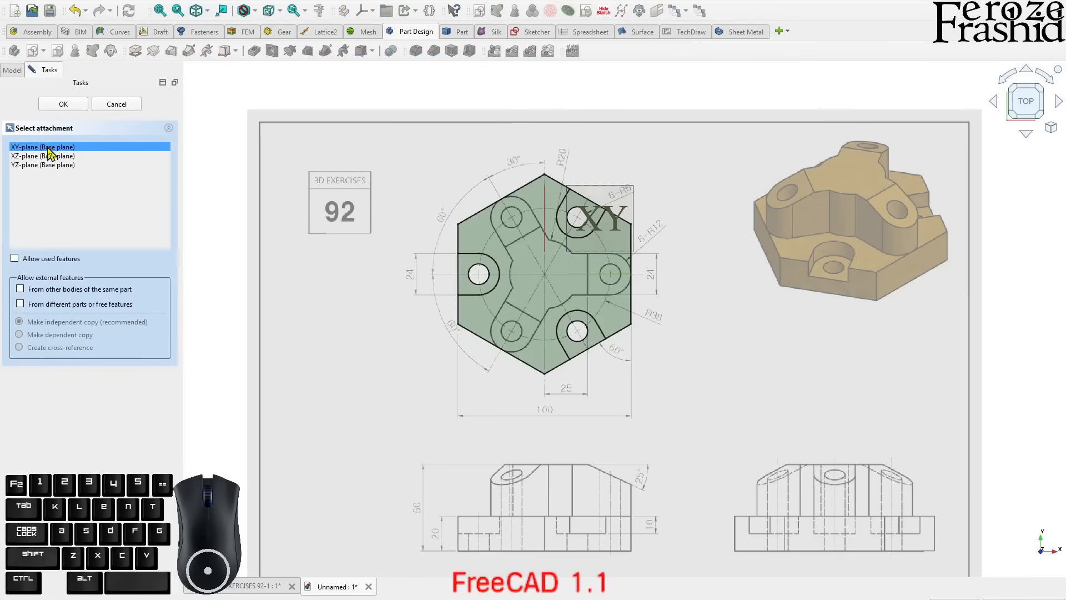
{"action": "left_click", "coordinate": [63, 104]}
{"action": "scroll", "coordinate": [617, 310], "scroll_direction": "up", "scroll_amount": 6}
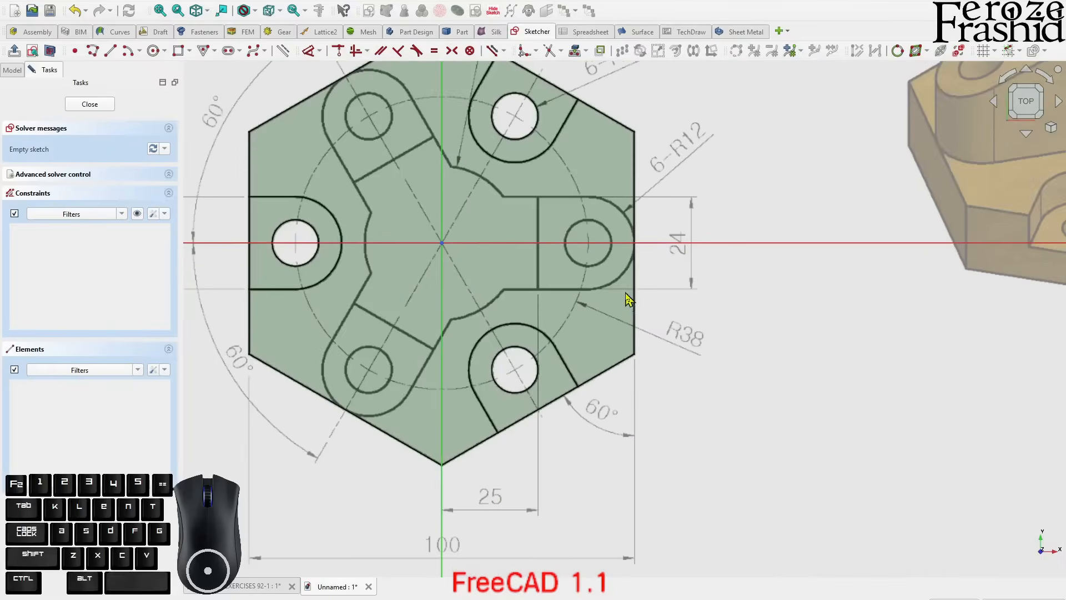
{"action": "scroll", "coordinate": [642, 230], "scroll_direction": "down", "scroll_amount": 4}
Start a polyline on the lower R20 arc, through the origin, to the upper R20 arc, following the 60° centrelines
{"action": "left_click", "coordinate": [93, 51]}
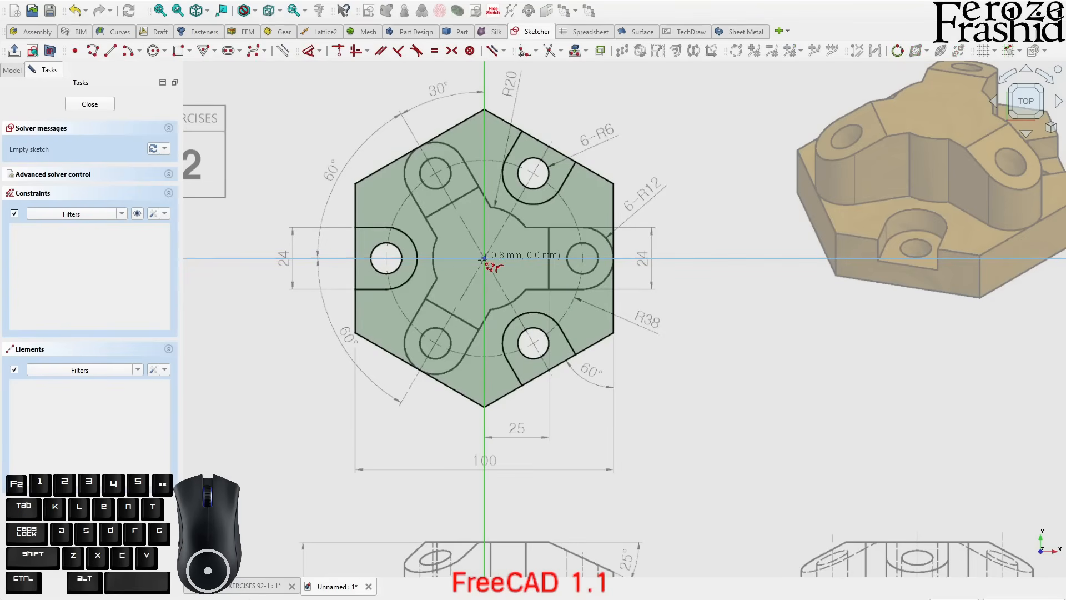
{"action": "left_click", "coordinate": [510, 304]}
{"action": "left_click", "coordinate": [485, 258]}
{"action": "left_click", "coordinate": [510, 214]}
Continue the polyline with an arc perpendicular to the last line, ending at the upper inner corner of the horizontal arm
{"action": "scroll", "coordinate": [526, 227], "scroll_direction": "up", "scroll_amount": 5}
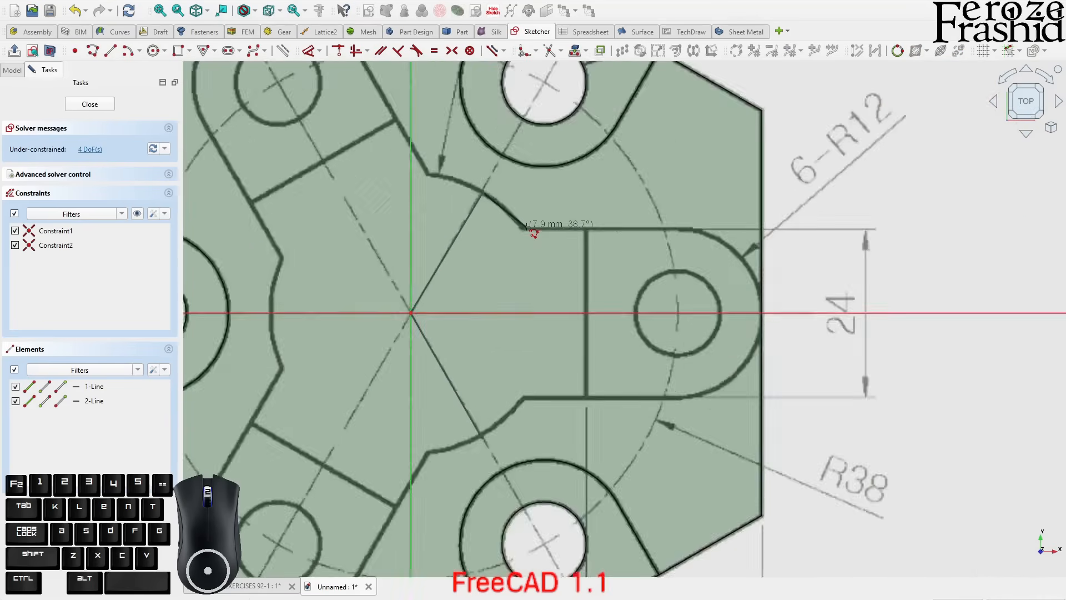
{"action": "scroll", "coordinate": [526, 226], "scroll_direction": "up", "scroll_amount": 3}
{"action": "key", "text": "m"}
{"action": "key", "text": "m"}
{"action": "key", "text": "m"}
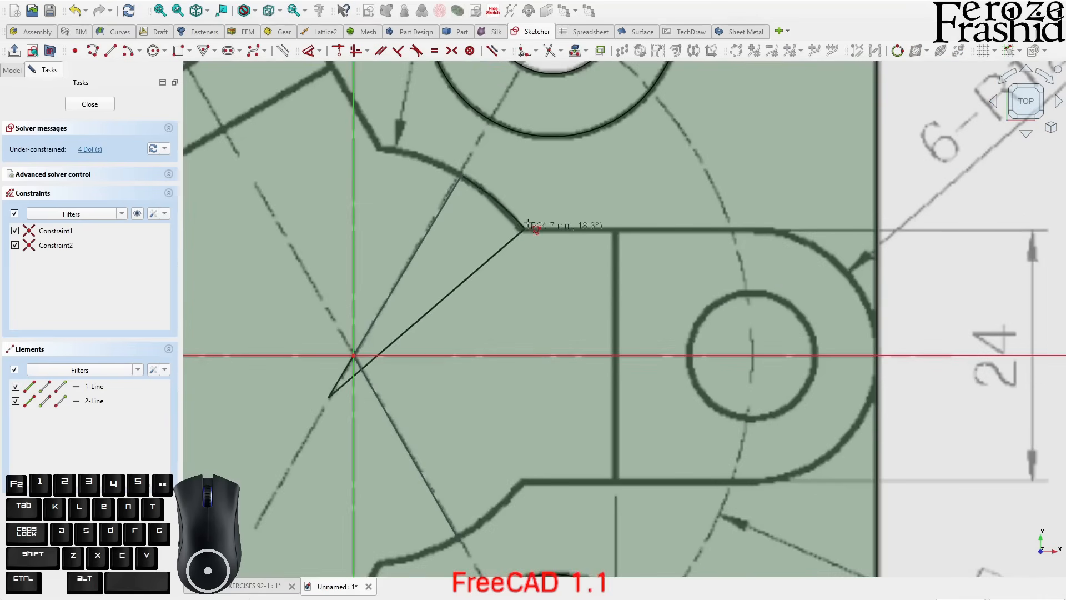
{"action": "left_click", "coordinate": [523, 232]}
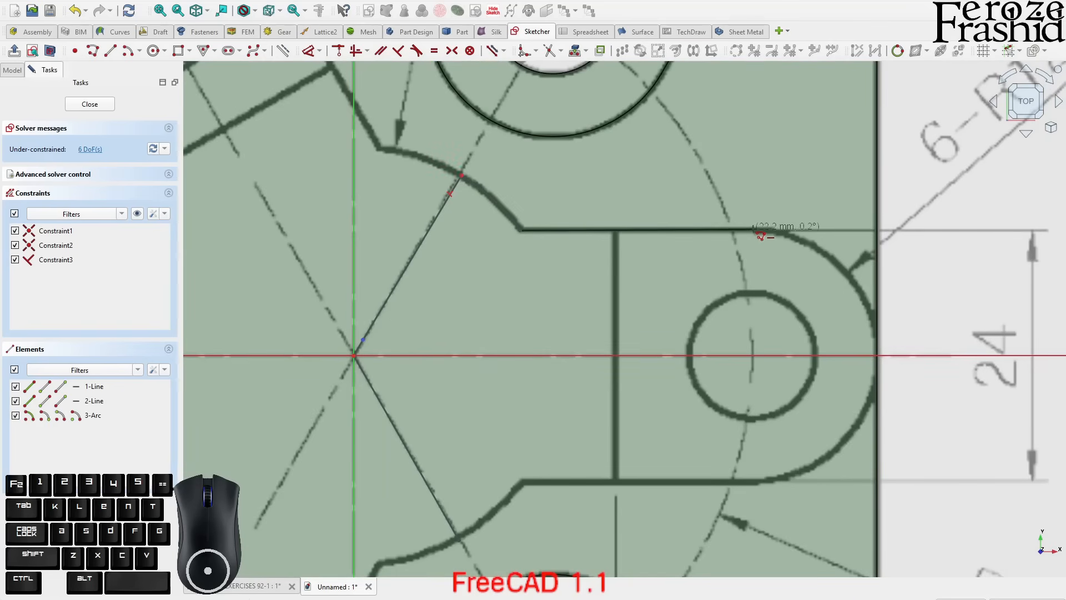
Outline the arm with a horizontal upper edge, a tangent semicircular end of about 12 mm radius, and a tangent lower edge
{"action": "left_click", "coordinate": [771, 230]}
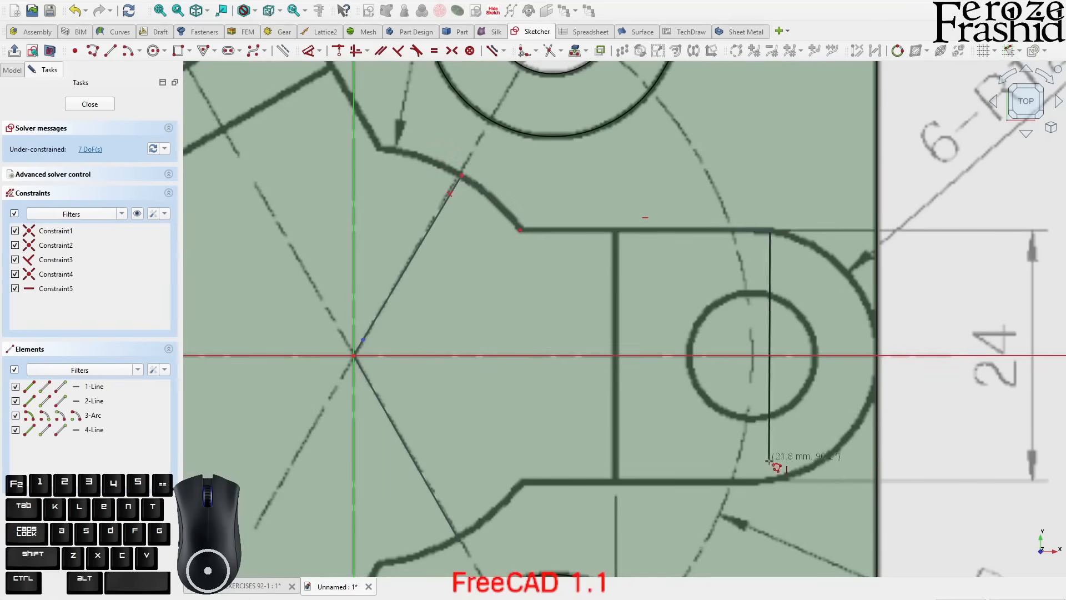
{"action": "key", "text": "m"}
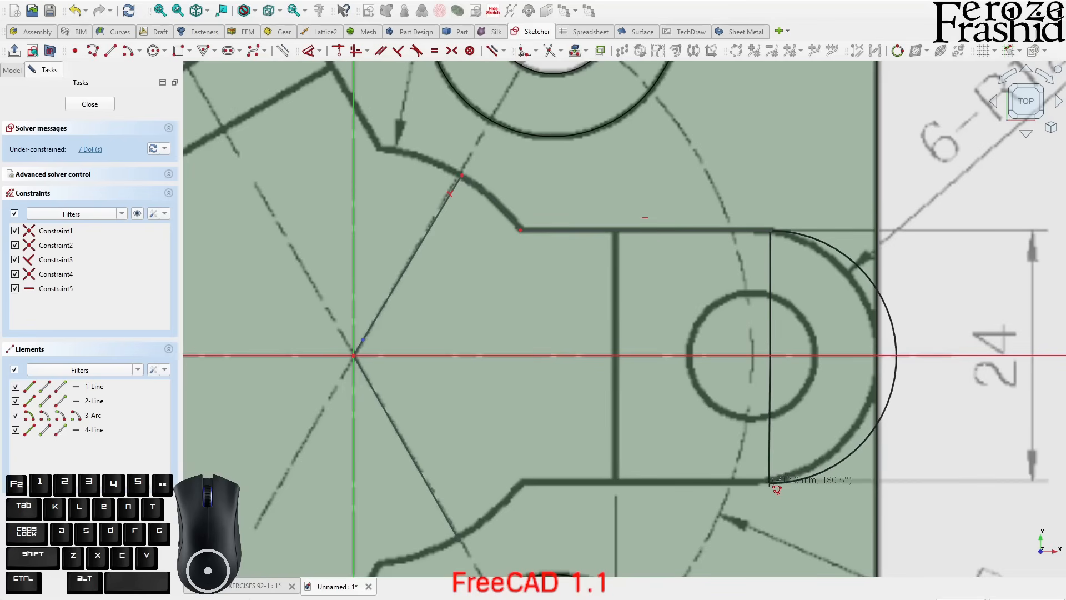
{"action": "left_click", "coordinate": [773, 485]}
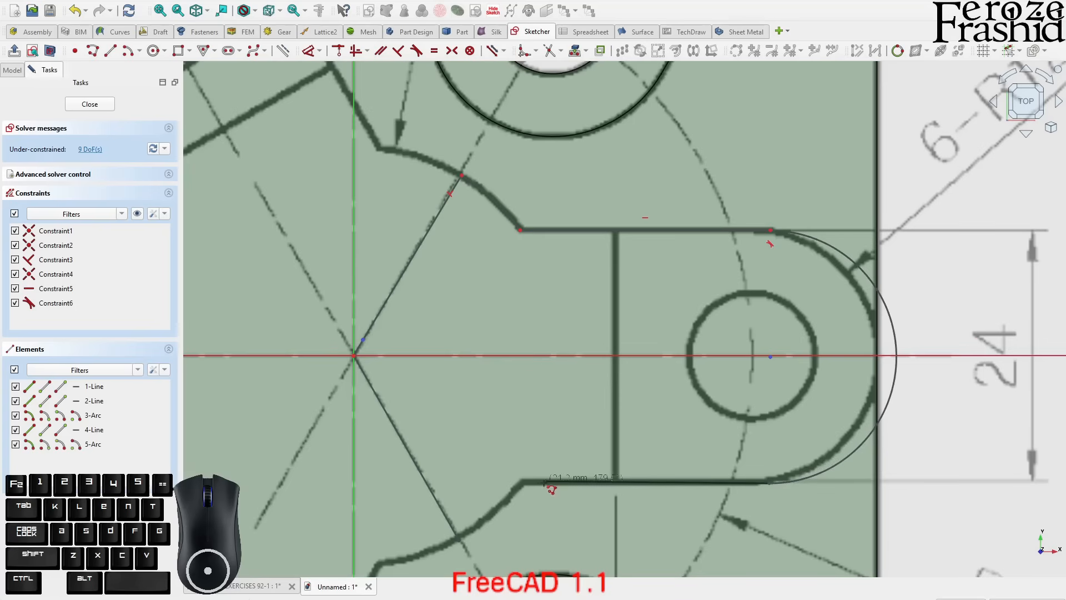
{"action": "left_click", "coordinate": [525, 482]}
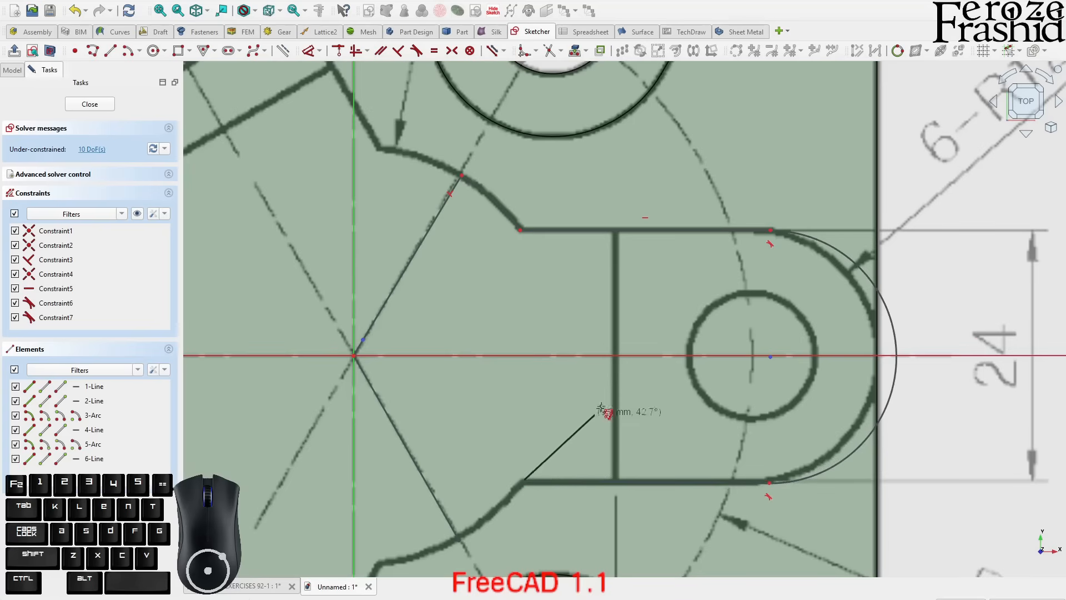
Close the profile with an arc of about 6 mm radius from the lower edge's inner end to the polyline's start point
{"action": "scroll", "coordinate": [554, 490], "scroll_direction": "down", "scroll_amount": 1}
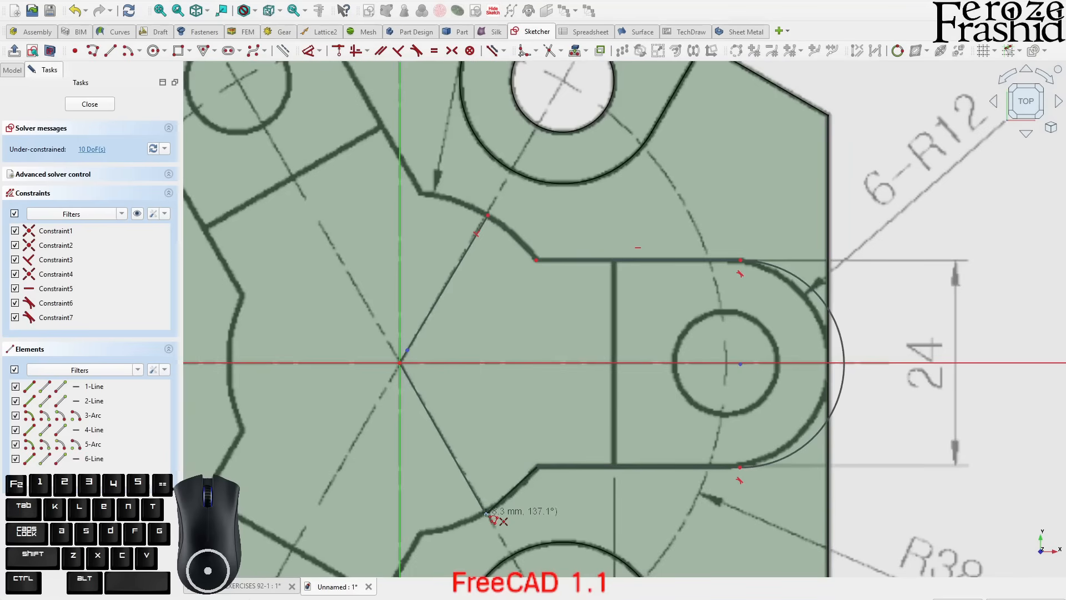
{"action": "key", "text": "m"}
{"action": "key", "text": "m"}
{"action": "key", "text": "m"}
{"action": "key", "text": "m"}
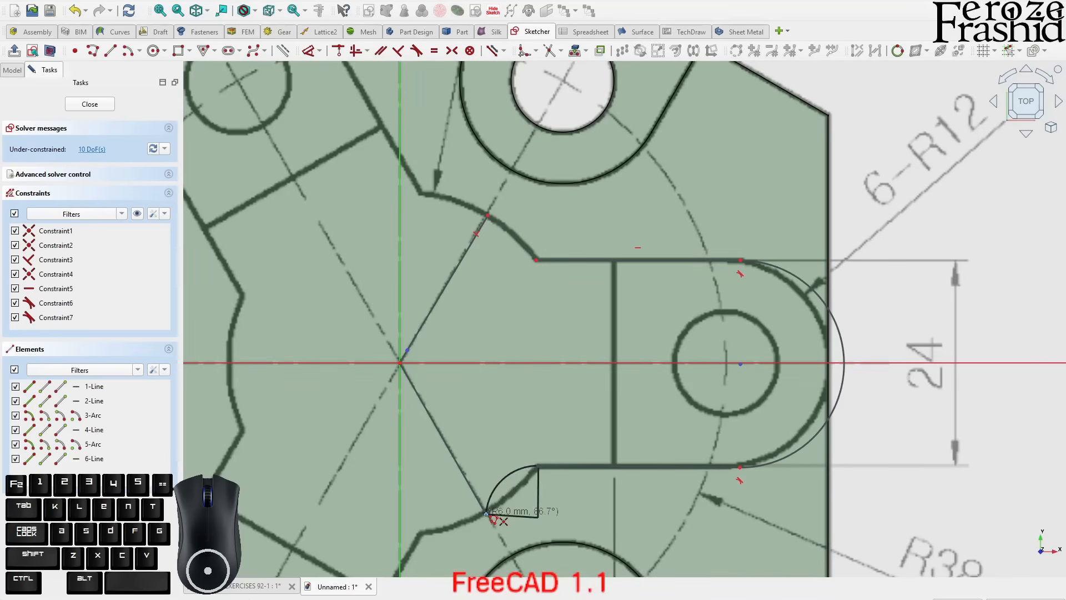
{"action": "key", "text": "m"}
{"action": "key", "text": "m"}
{"action": "key", "text": "m"}
{"action": "key", "text": "m"}
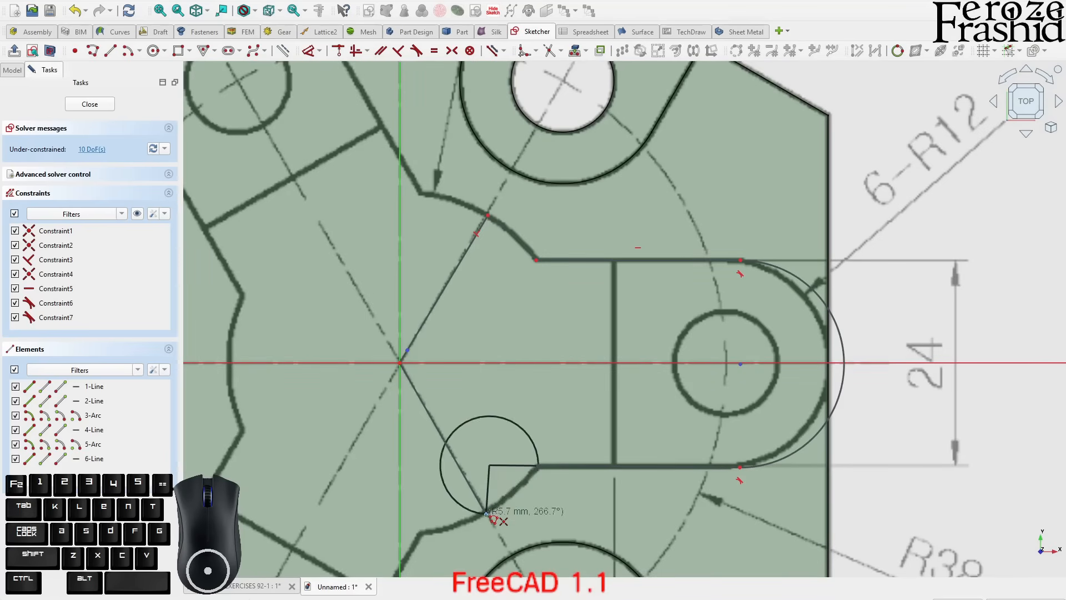
{"action": "key", "text": "m"}
{"action": "key", "text": "m"}
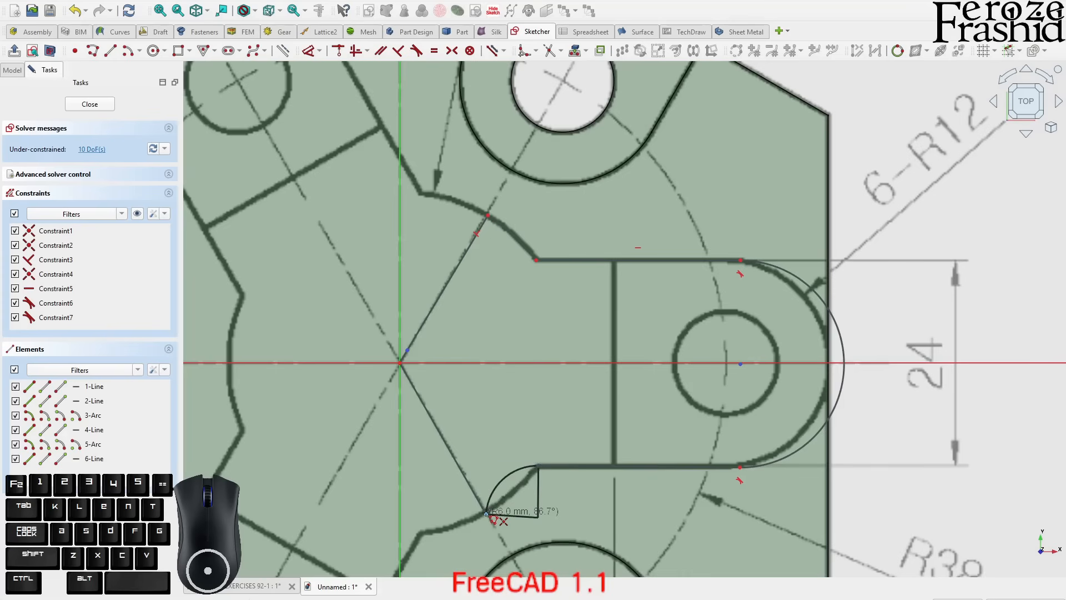
{"action": "left_click", "coordinate": [487, 512]}
{"action": "scroll", "coordinate": [569, 494], "scroll_direction": "up", "scroll_amount": 3}
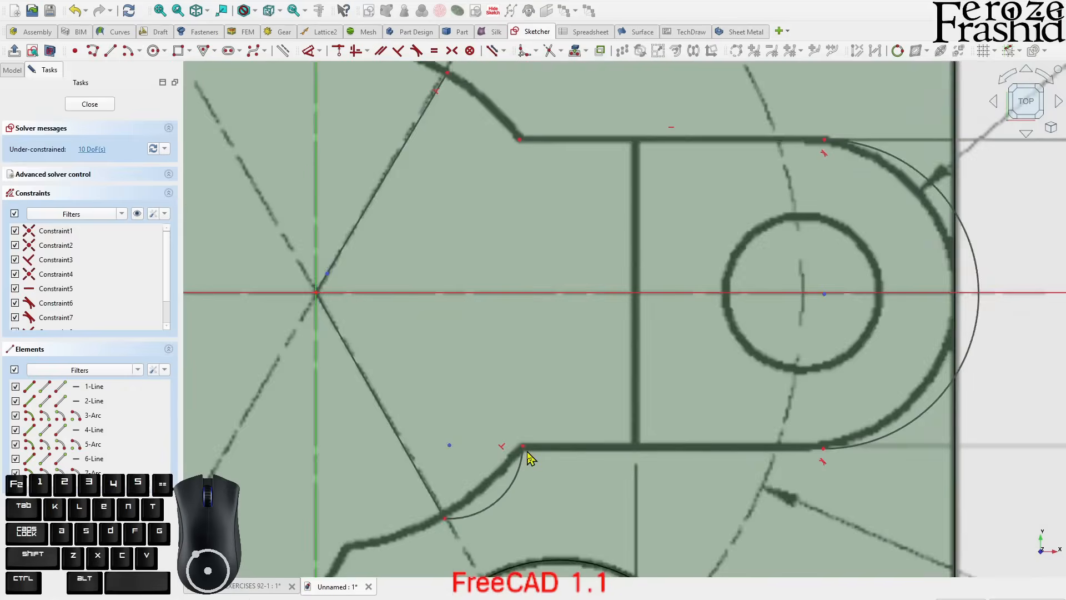
Remove the perpendicular constraint between the lower inner arc and the arm's lower edge
{"action": "scroll", "coordinate": [525, 464], "scroll_direction": "down", "scroll_amount": 3}
{"action": "left_click", "coordinate": [503, 449]}
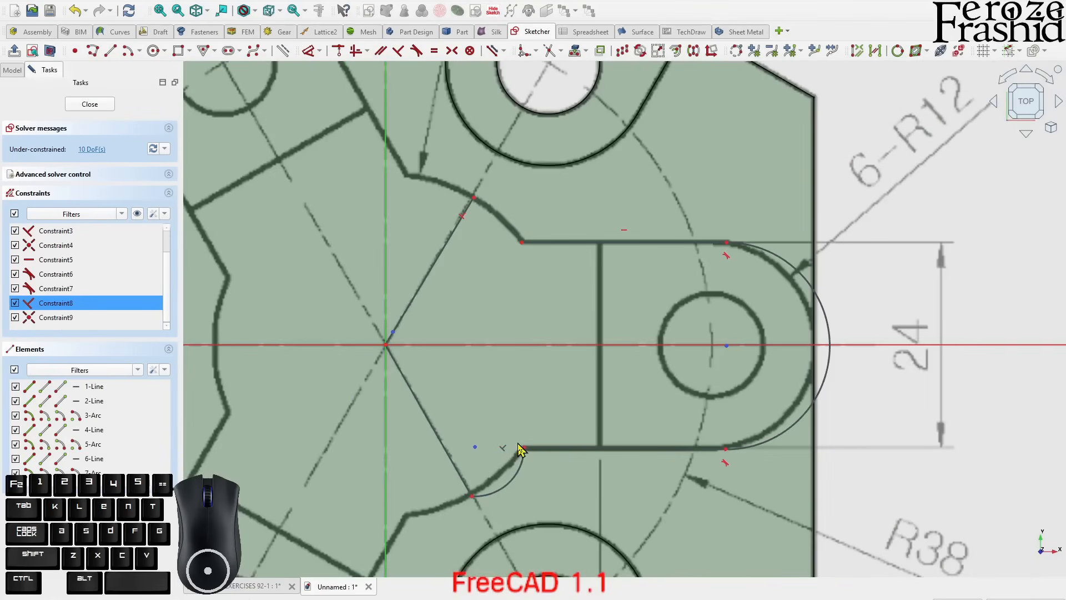
{"action": "key", "text": "Delete"}
{"action": "scroll", "coordinate": [522, 451], "scroll_direction": "up", "scroll_amount": 3}
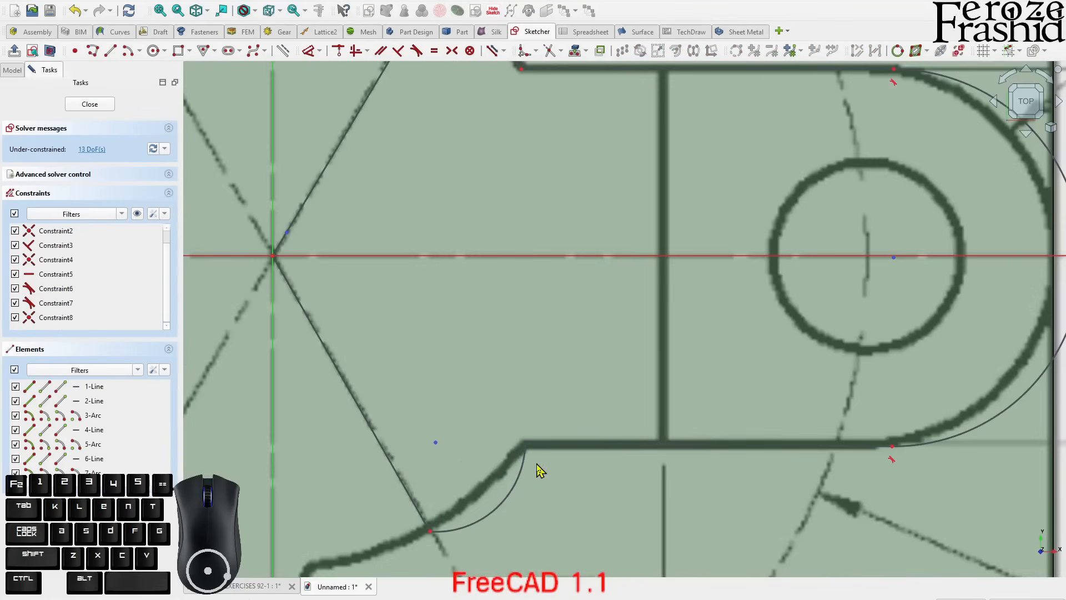
Make the centre of the lower inner arc coincident with the origin
{"action": "scroll", "coordinate": [514, 441], "scroll_direction": "down", "scroll_amount": 1}
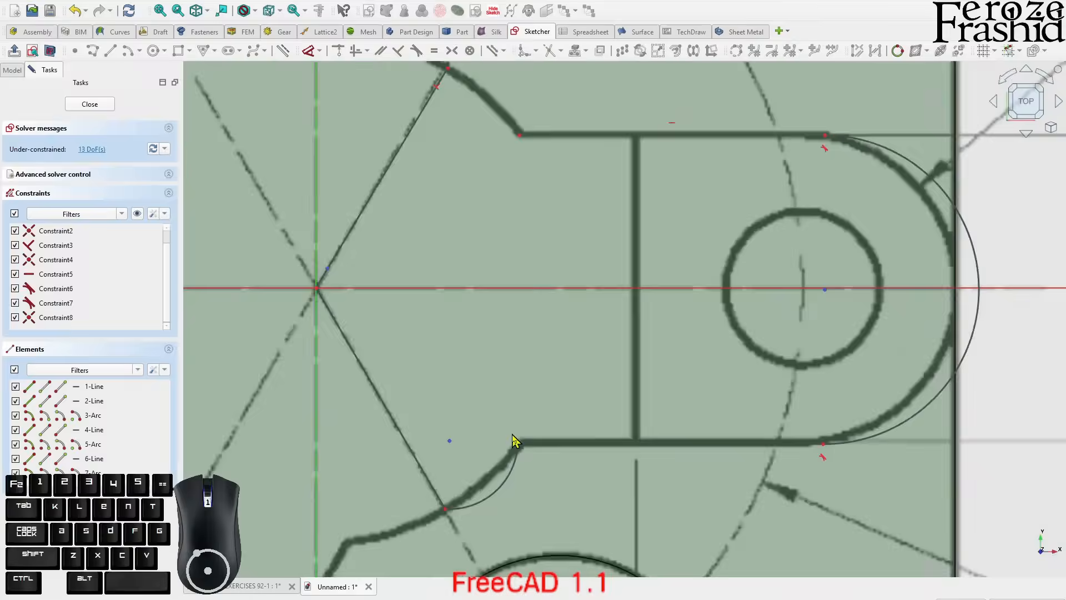
{"action": "scroll", "coordinate": [514, 440], "scroll_direction": "down", "scroll_amount": 1}
{"action": "left_click", "coordinate": [470, 438]}
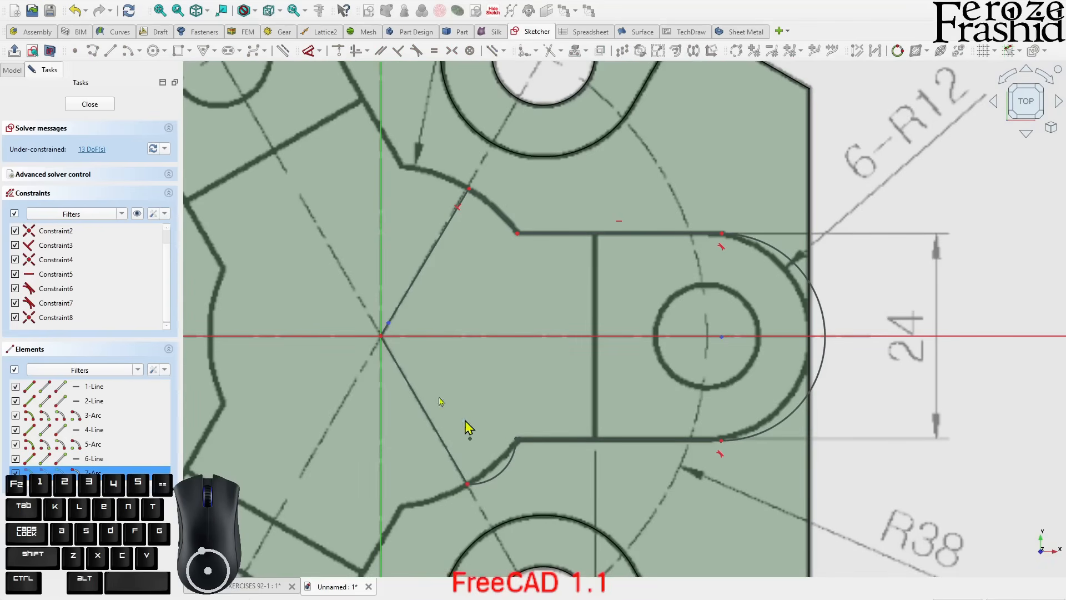
{"action": "left_click", "coordinate": [381, 337]}
{"action": "key", "text": "c"}
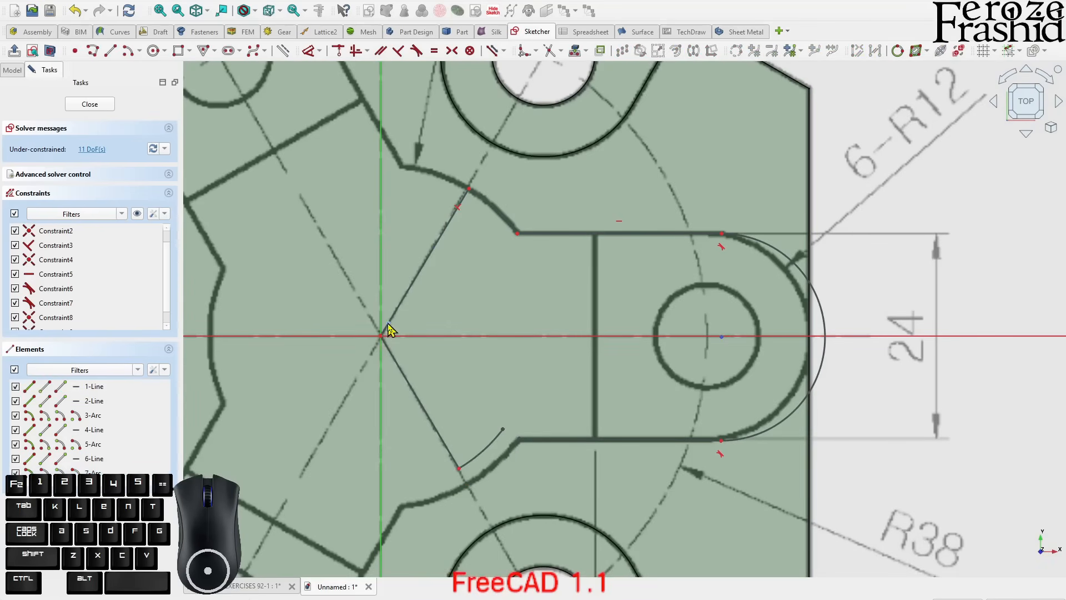
Make the centre of the upper inner arc coincident with the origin
{"action": "left_click", "coordinate": [388, 323]}
{"action": "left_click", "coordinate": [381, 337]}
{"action": "left_click", "coordinate": [388, 324]}
{"action": "left_click", "coordinate": [382, 337]}
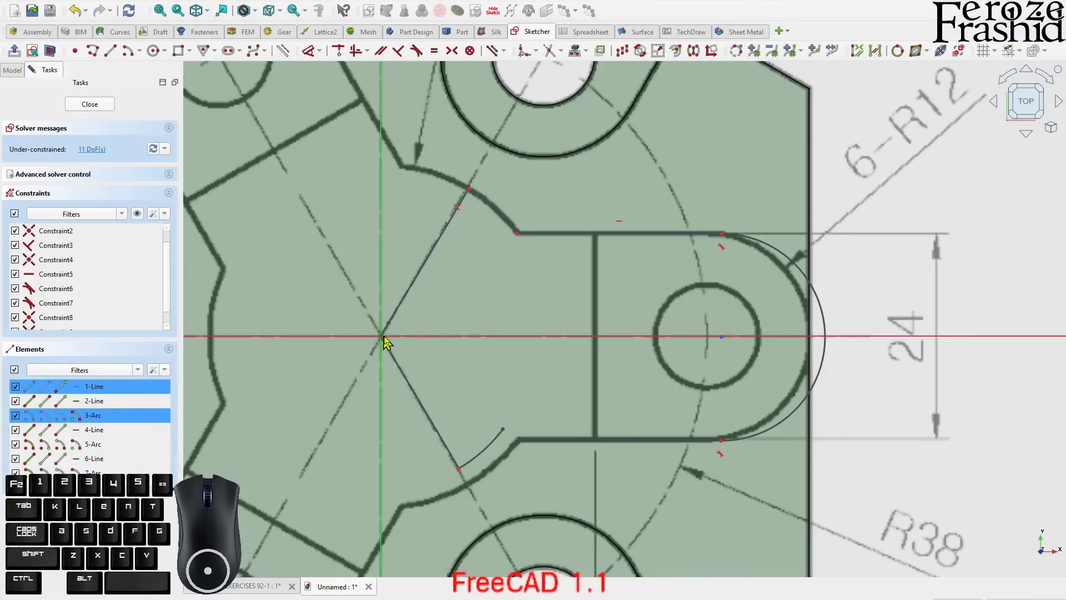
{"action": "key", "text": "c"}
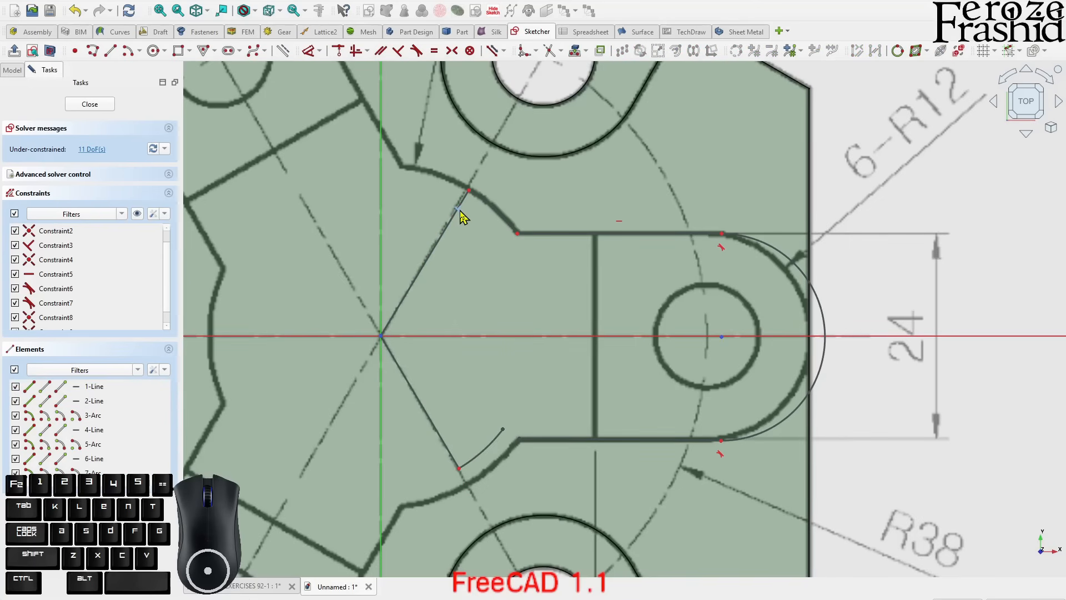
Remove the perpendicular constraint at the upper inner arc and join the arc's start coincident with the upper slanted line's outer end
{"action": "left_click", "coordinate": [459, 211]}
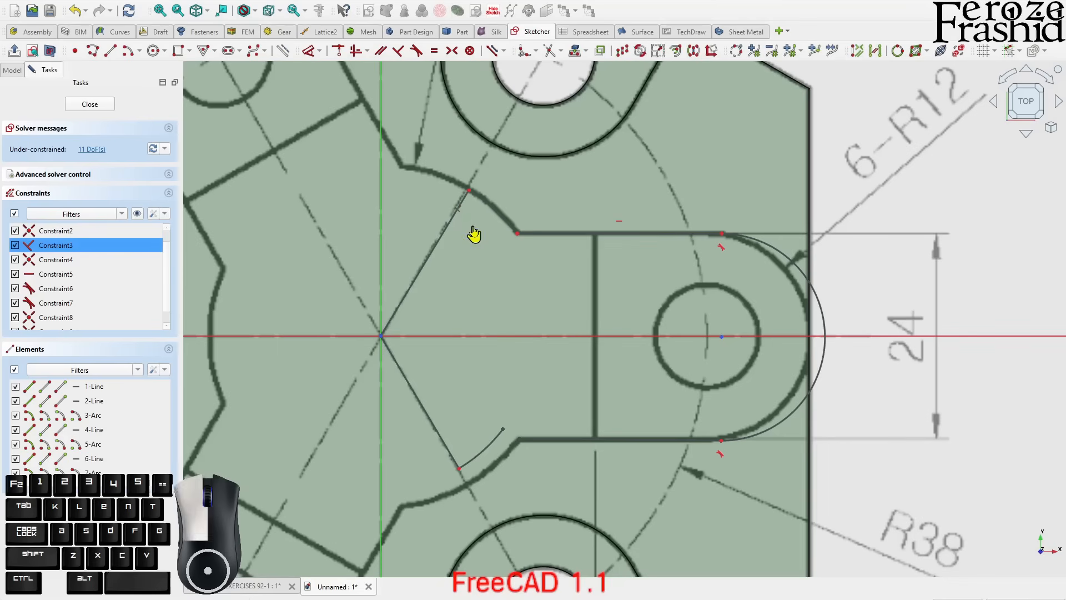
{"action": "key", "text": "Delete"}
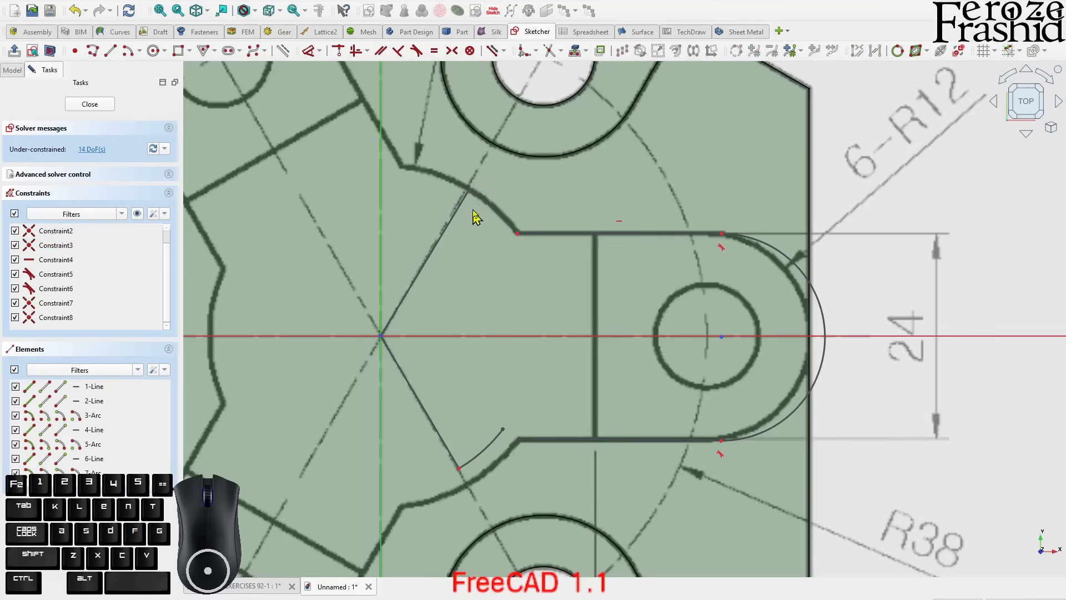
{"action": "left_click_drag", "start_coordinate": [467, 196], "coordinate": [494, 251]}
{"action": "left_click", "coordinate": [475, 212]}
{"action": "scroll", "coordinate": [456, 176], "scroll_direction": "up", "scroll_amount": 3}
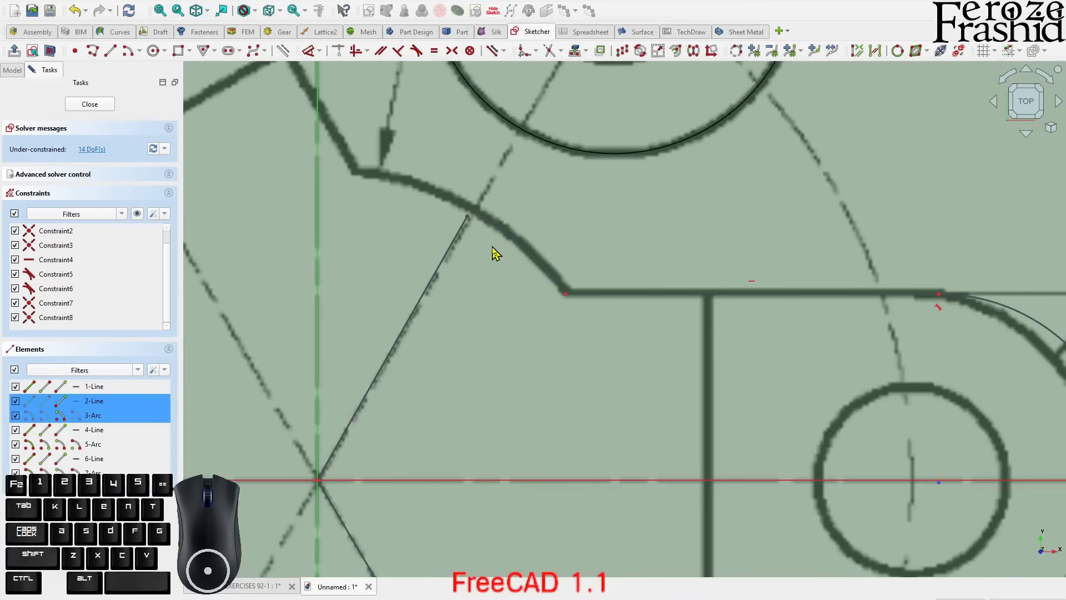
{"action": "key", "text": "c"}
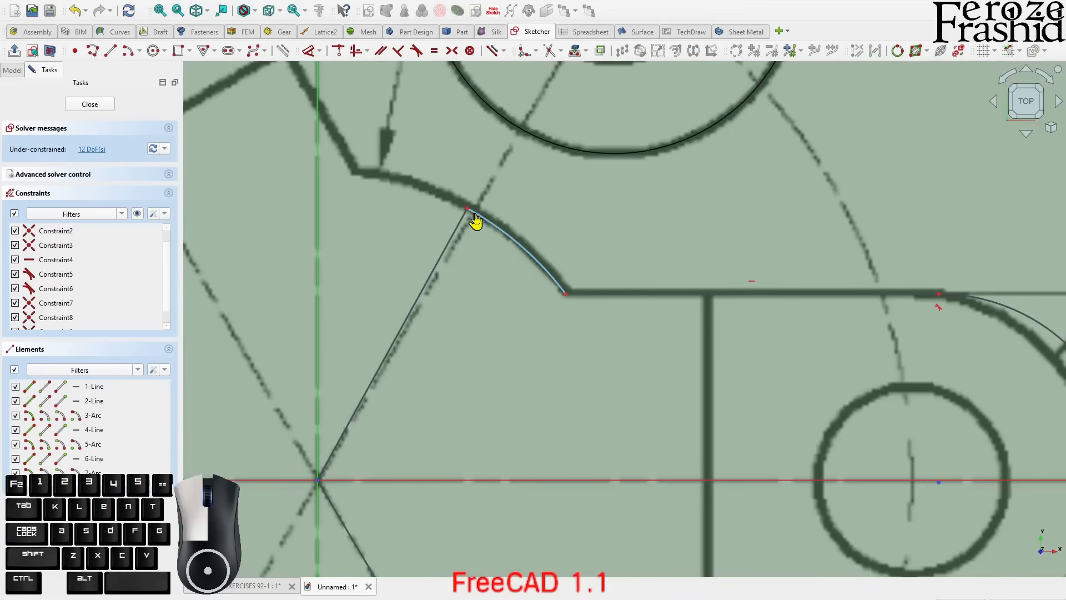
Hide the 3D CAD EXERCISES 92 reference image
{"action": "scroll", "coordinate": [475, 214], "scroll_direction": "down", "scroll_amount": 3}
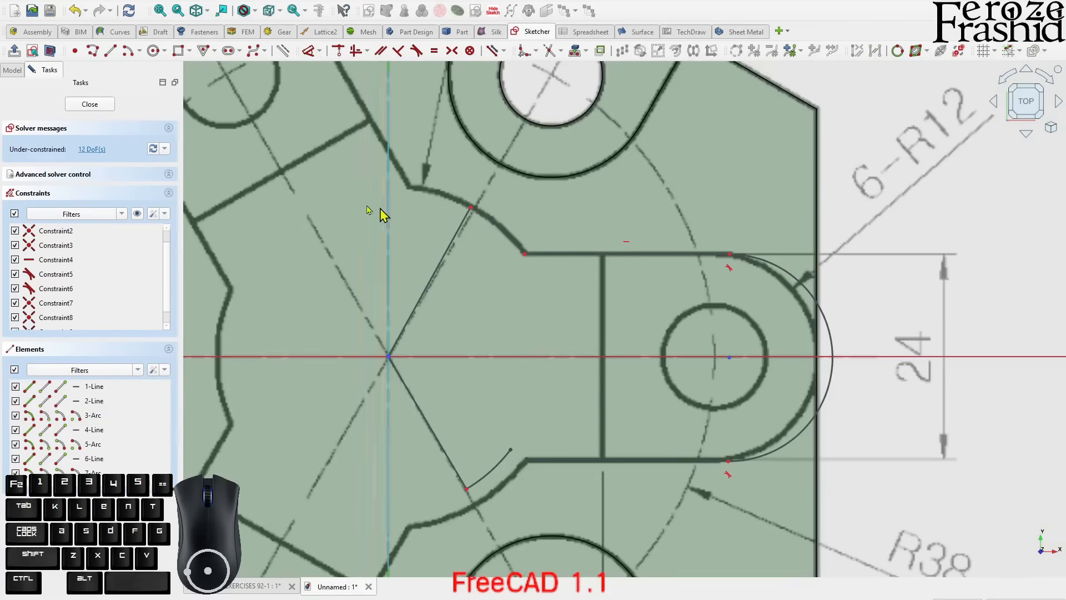
{"action": "left_click", "coordinate": [12, 70]}
{"action": "left_click", "coordinate": [72, 112]}
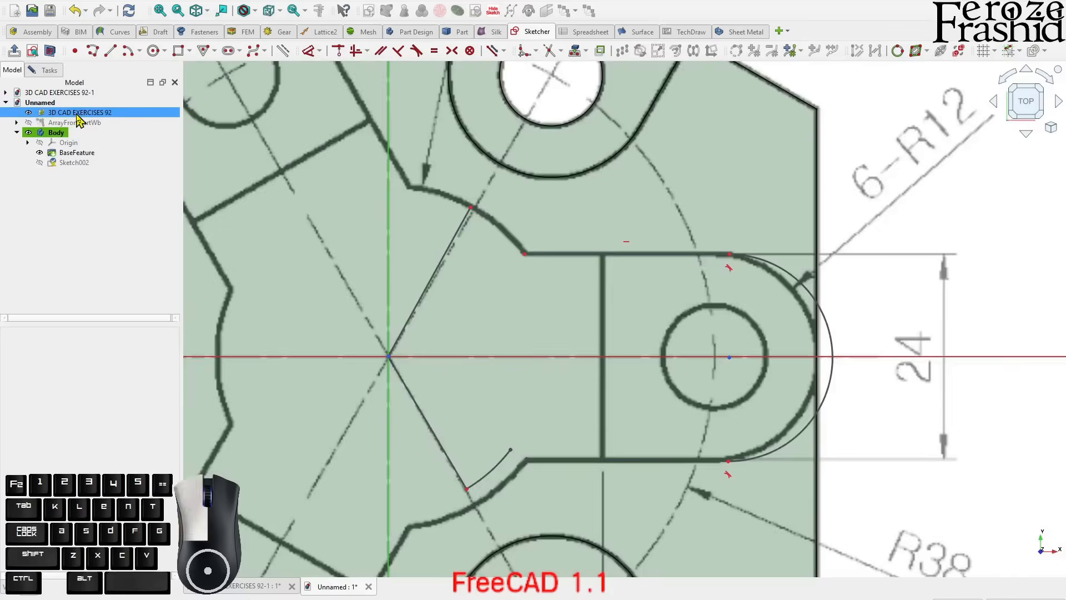
{"action": "key", "text": "space"}
{"action": "scroll", "coordinate": [438, 255], "scroll_direction": "down", "scroll_amount": 3}
Join the open end of the lower inner arc to the inner end of the arm's lower edge with a coincident constraint
{"action": "left_click", "coordinate": [454, 448]}
{"action": "scroll", "coordinate": [455, 449], "scroll_direction": "up", "scroll_amount": 4}
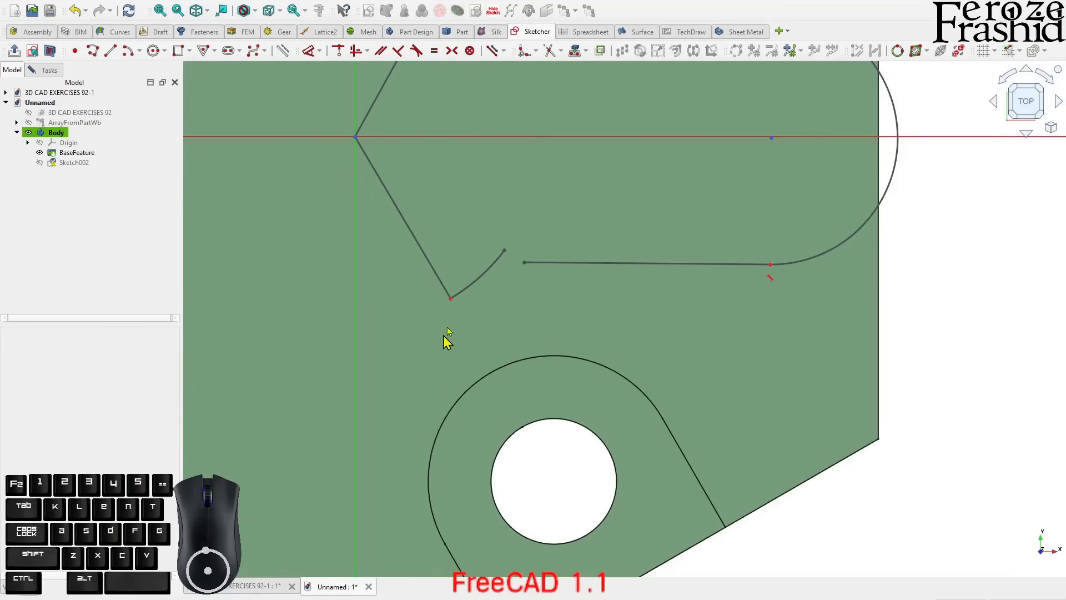
{"action": "left_click_drag", "start_coordinate": [490, 218], "coordinate": [565, 304]}
{"action": "key", "text": "c"}
{"action": "scroll", "coordinate": [556, 358], "scroll_direction": "down", "scroll_amount": 3}
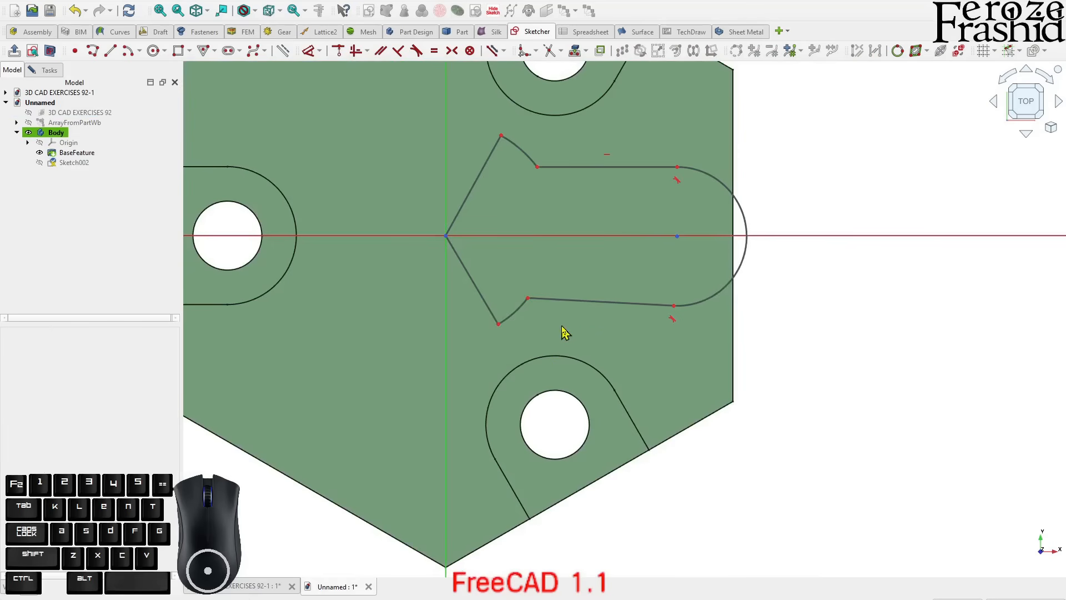
Constrain the arm's lower edge horizontal and place the end arc's centre on the horizontal axis
{"action": "left_click", "coordinate": [561, 305]}
{"action": "key", "text": "h"}
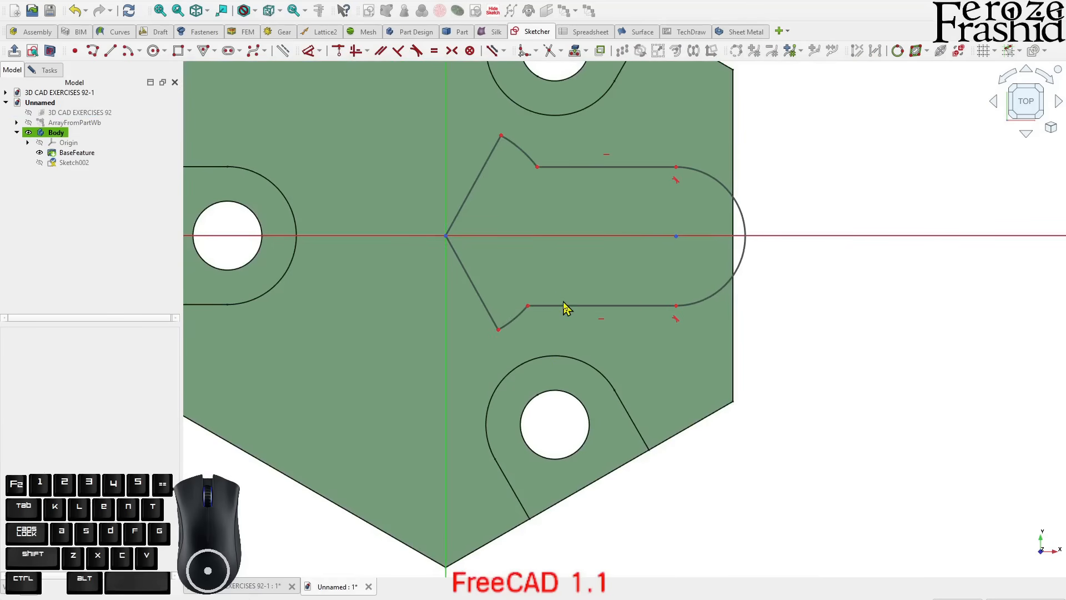
{"action": "left_click", "coordinate": [676, 237]}
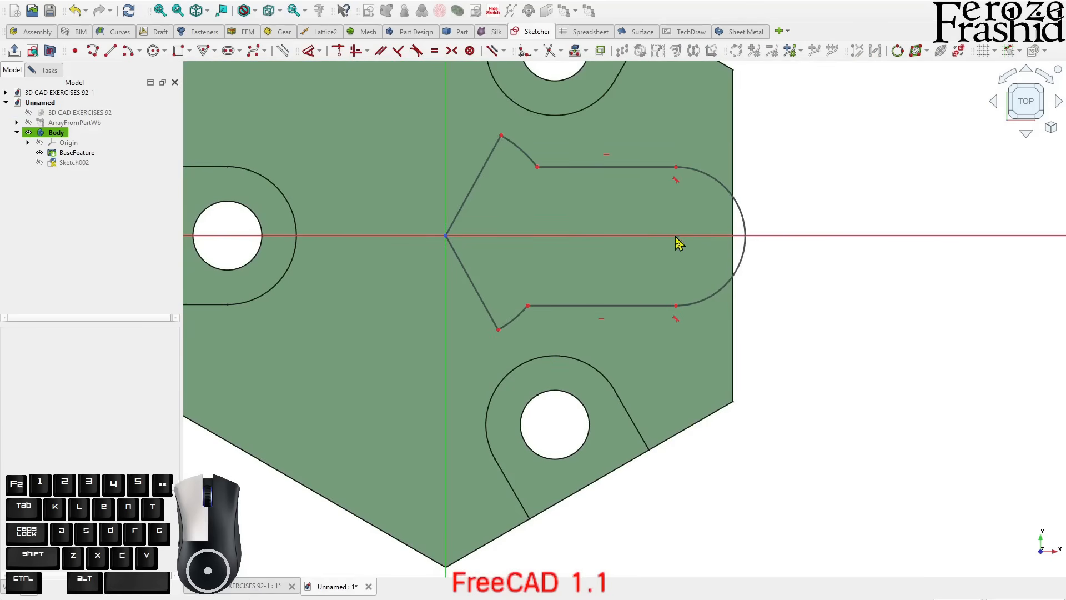
{"action": "key", "text": "o"}
{"action": "left_click", "coordinate": [652, 251]}
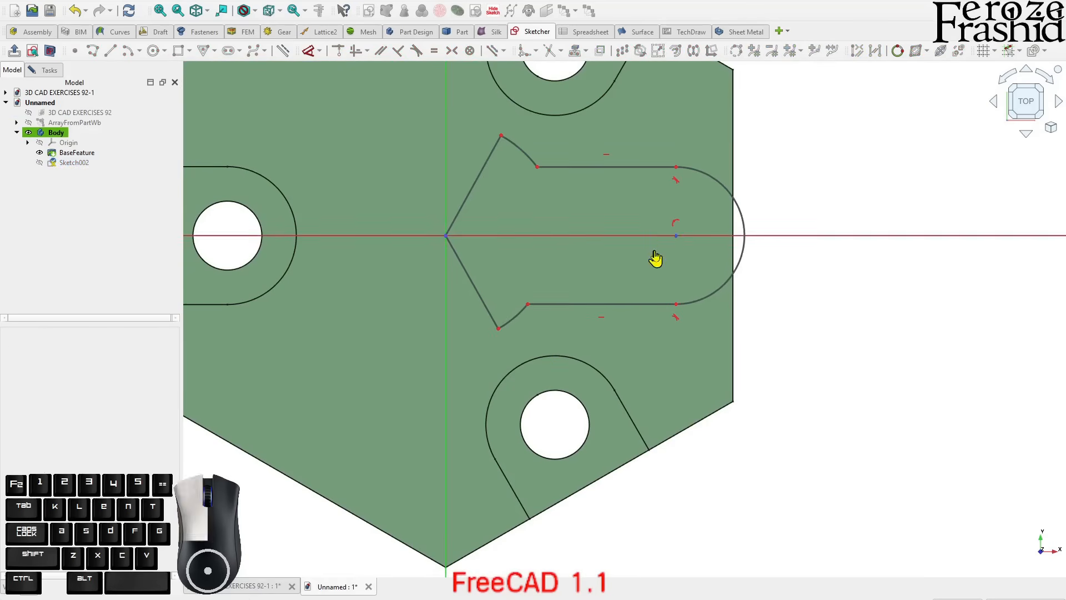
Dimension the distance from the origin to the end arc's centre as 38 mm
{"action": "left_click", "coordinate": [675, 238]}
{"action": "key", "text": "d"}
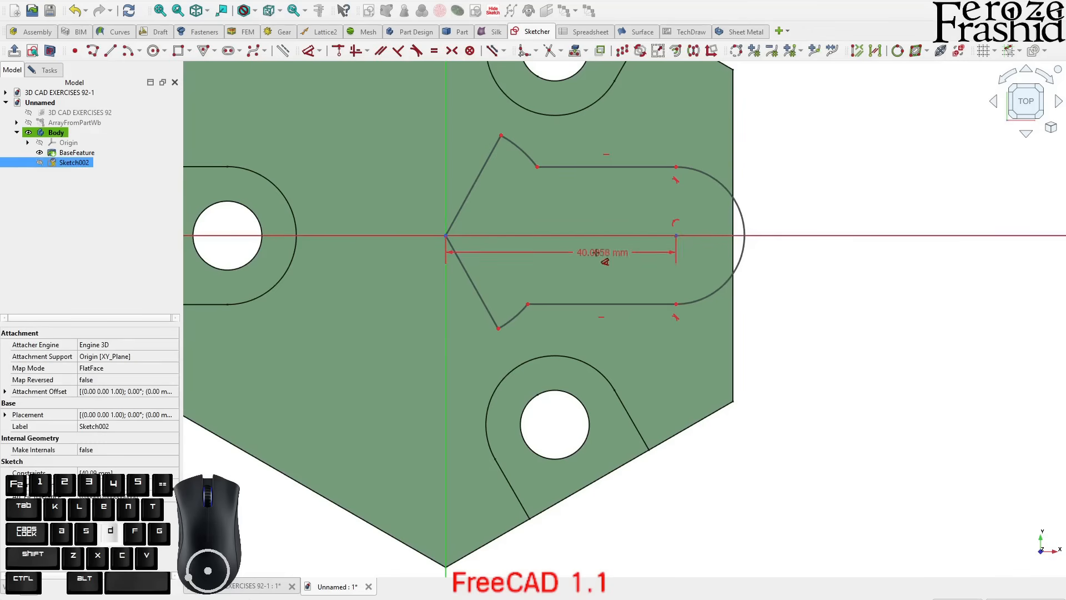
{"action": "left_click", "coordinate": [595, 261]}
{"action": "key", "text": "Return"}
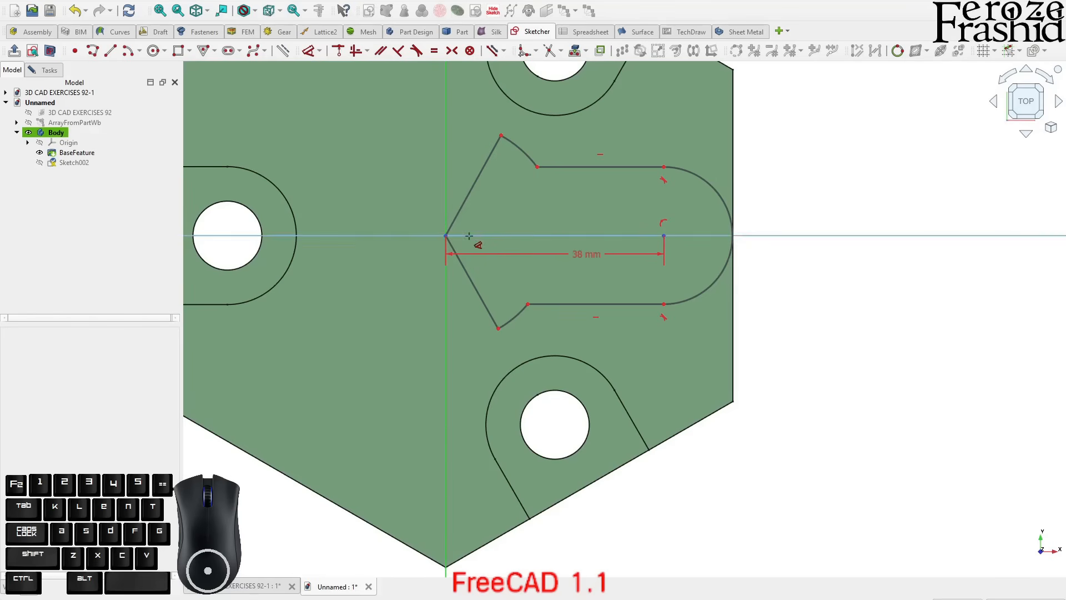
Set the radius of the arm's rounded end to 12 mm
{"action": "left_click", "coordinate": [731, 210]}
{"action": "left_click", "coordinate": [787, 200]}
{"action": "type", "text": "12"}
{"action": "key", "text": "Return"}
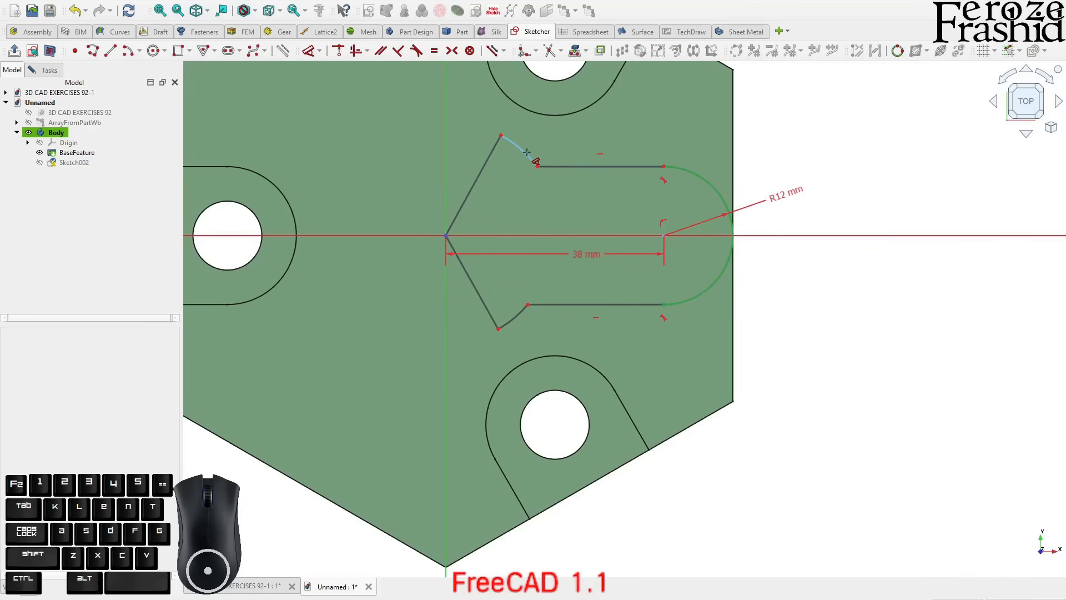
Briefly show the reference image to check the dimensions, hide it again, and set the upper inner arc's radius to 20 mm
{"action": "left_click", "coordinate": [99, 114]}
{"action": "key", "text": "space"}
{"action": "scroll", "coordinate": [594, 276], "scroll_direction": "down", "scroll_amount": 5}
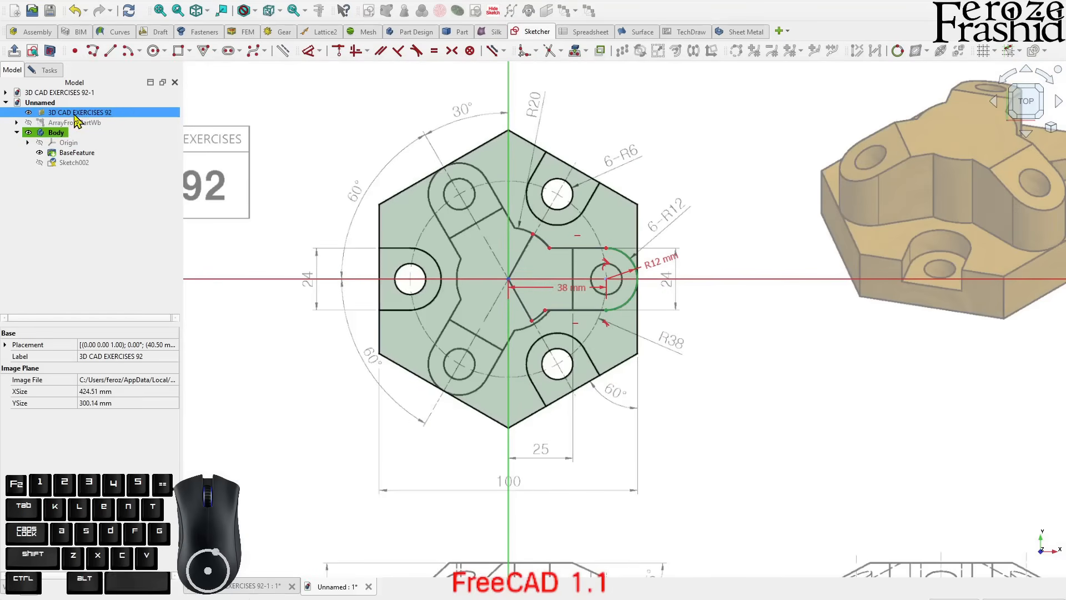
{"action": "key", "text": "space"}
{"action": "scroll", "coordinate": [493, 225], "scroll_direction": "up", "scroll_amount": 5}
{"action": "left_click", "coordinate": [587, 256]}
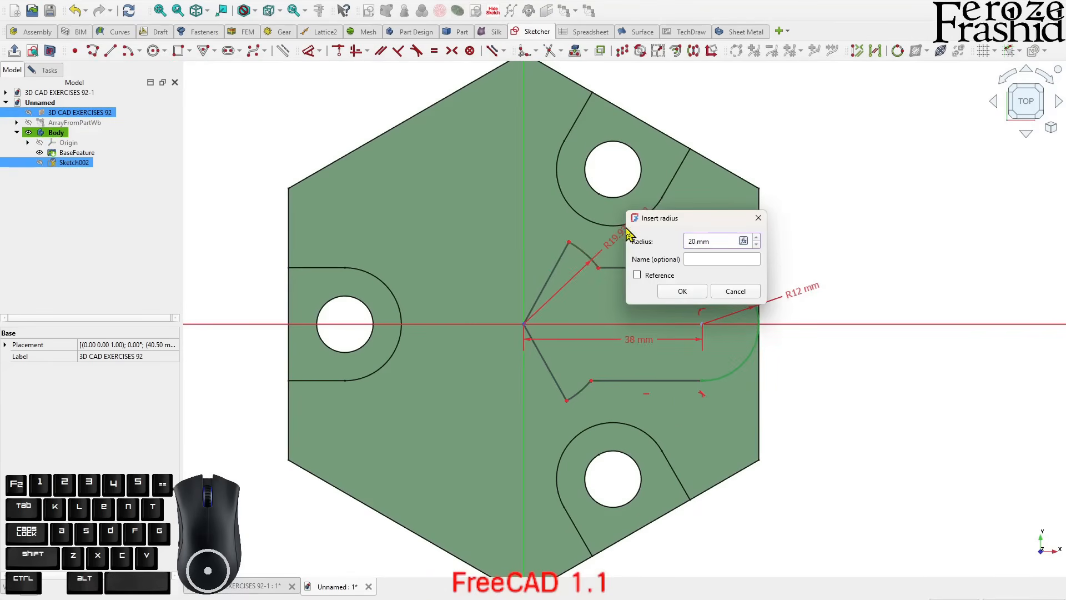
{"action": "type", "text": "20"}
{"action": "key", "text": "Return"}
{"action": "key", "text": "Escape"}
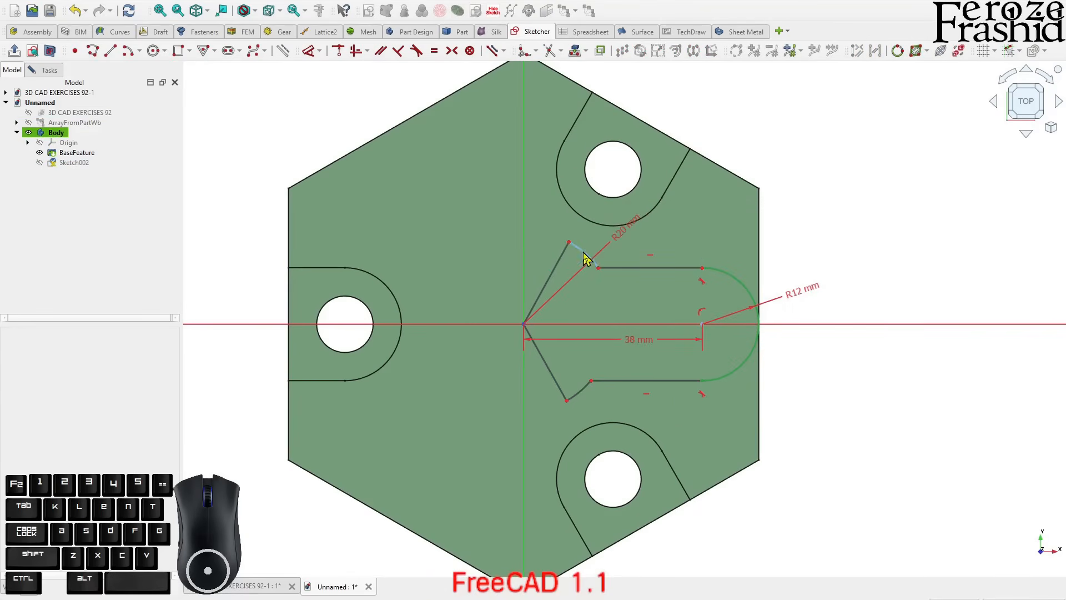
Make the lower inner arc equal in radius to the upper inner arc
{"action": "left_click", "coordinate": [581, 251]}
{"action": "left_click", "coordinate": [576, 391]}
{"action": "key", "text": "e"}
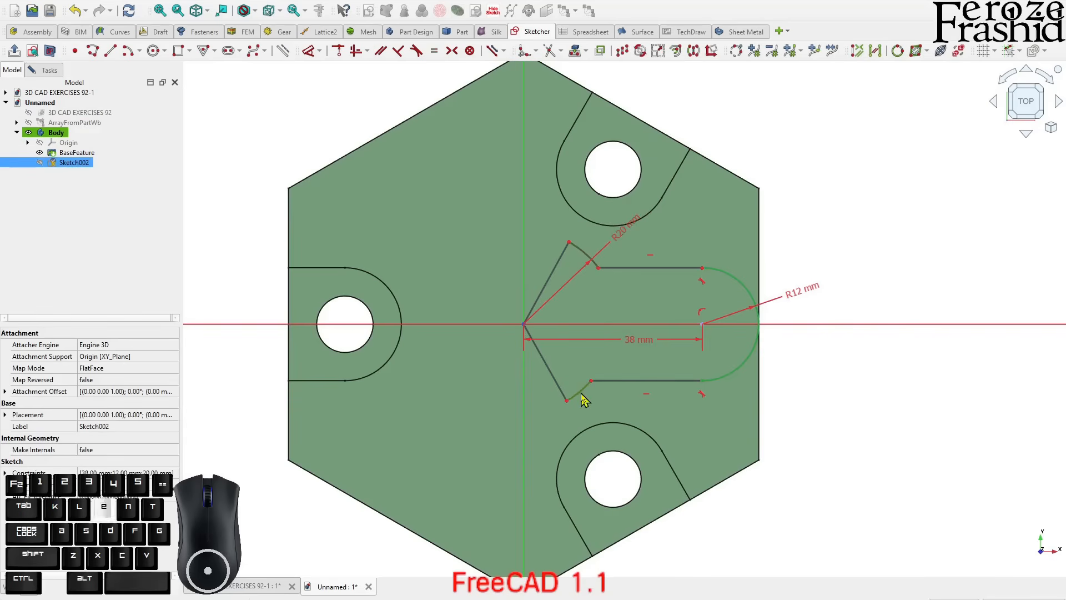
{"action": "mouse_move", "coordinate": [565, 411]}
{"action": "left_mouse_down"}
{"action": "mouse_move", "coordinate": [557, 417]}
{"action": "mouse_move", "coordinate": [564, 410]}
{"action": "left_mouse_up"}
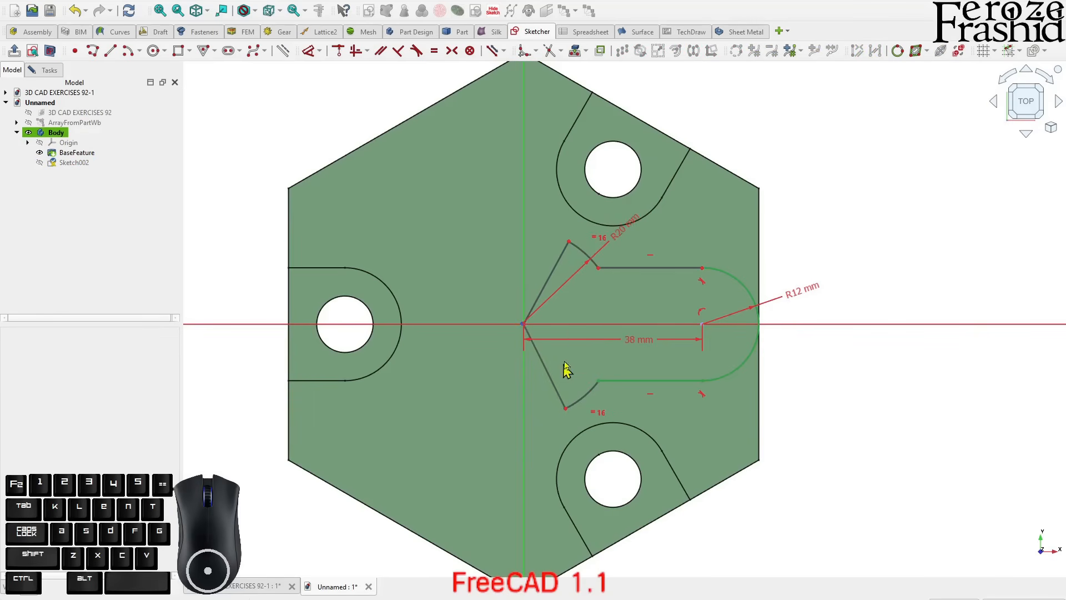
Try to apply a symmetric constraint about the horizontal axis
{"action": "left_click", "coordinate": [572, 326]}
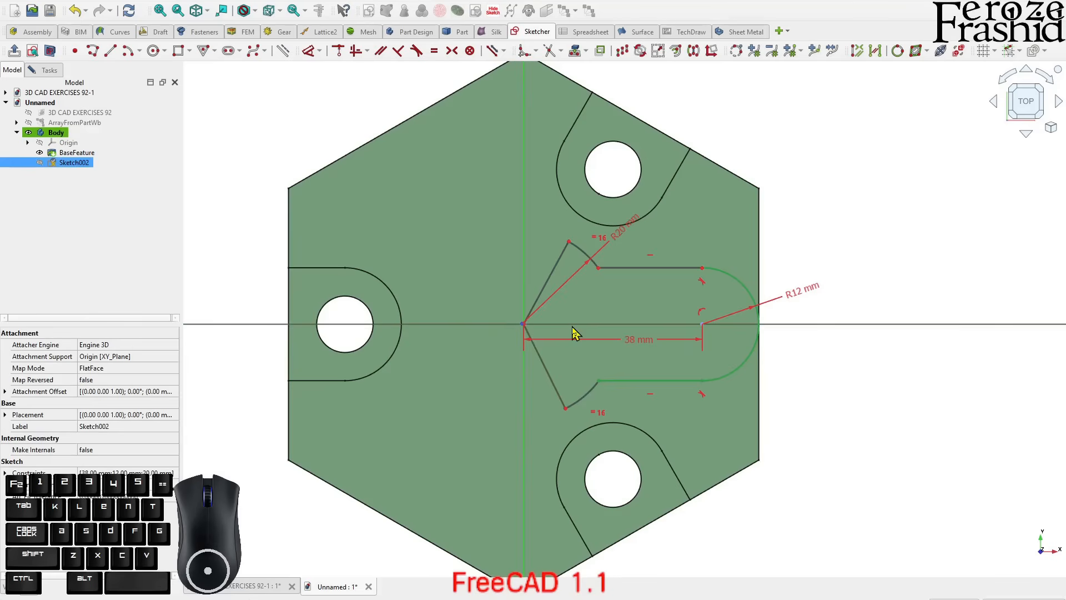
{"action": "key", "text": "s"}
{"action": "left_click", "coordinate": [634, 313]}
Dimension the angle between the horizontal axis and the lower slanted line as 60°
{"action": "left_click", "coordinate": [577, 325]}
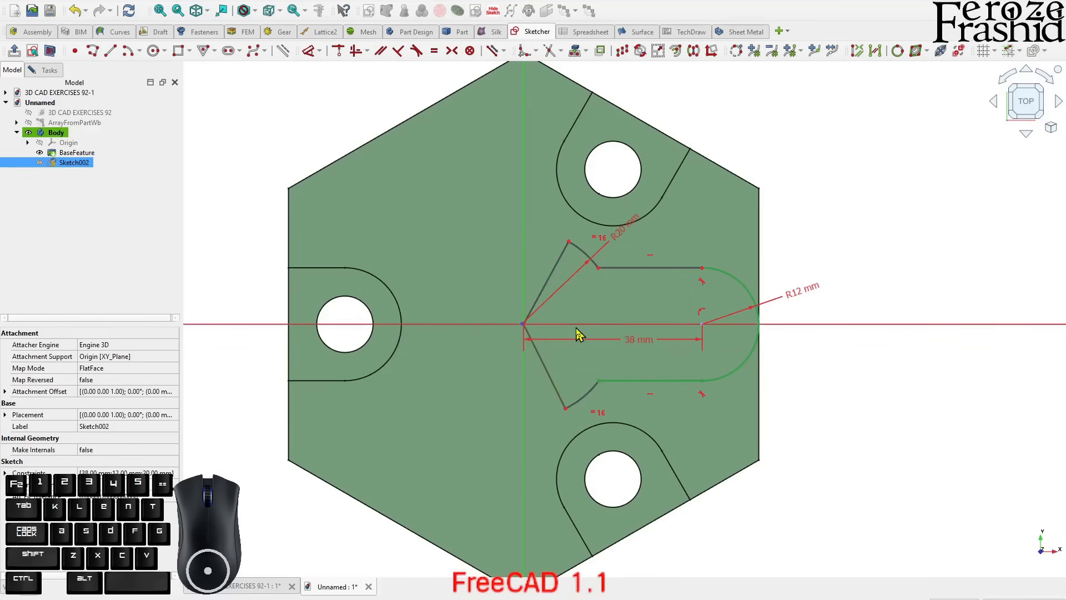
{"action": "key", "text": "d"}
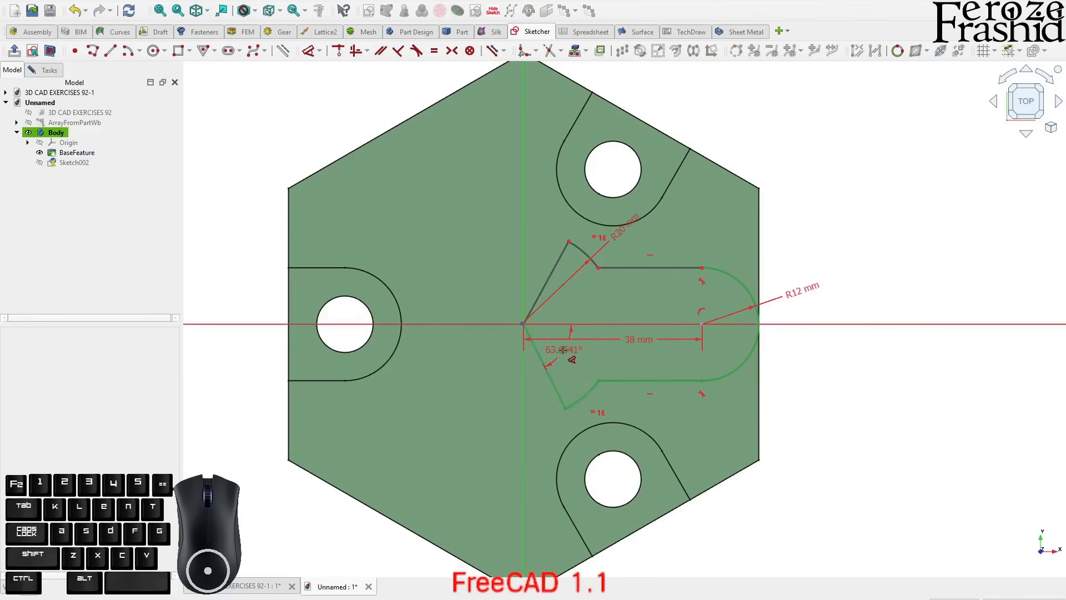
{"action": "left_click", "coordinate": [564, 352]}
{"action": "key", "text": "Return"}
{"action": "right_click", "coordinate": [570, 372]}
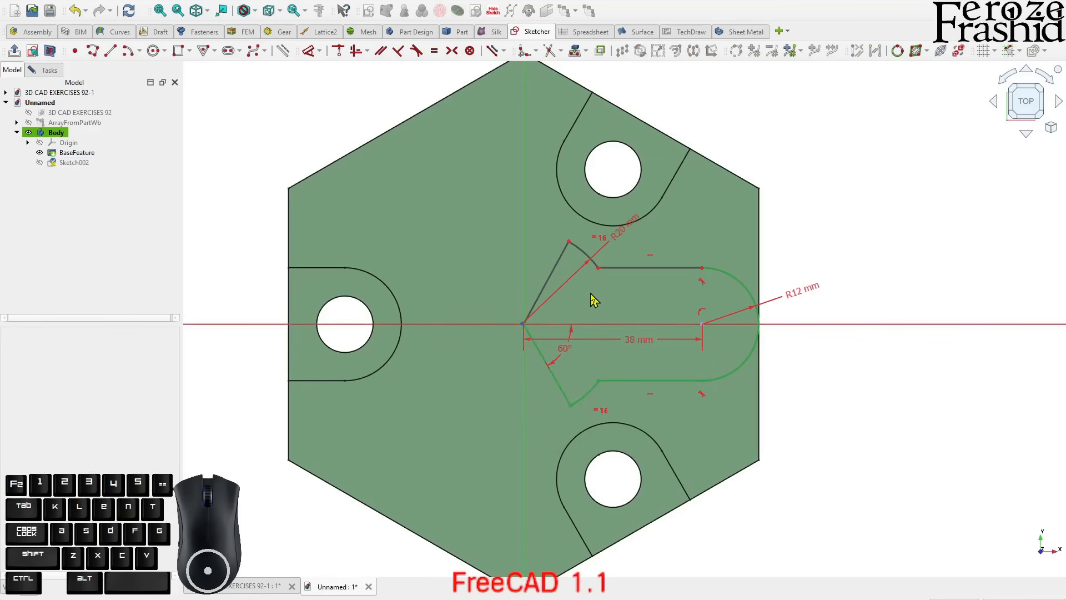
Try to make the outer ends of the two slanted lines symmetric about the horizontal axis, and undo the constraint
{"action": "left_click", "coordinate": [574, 251]}
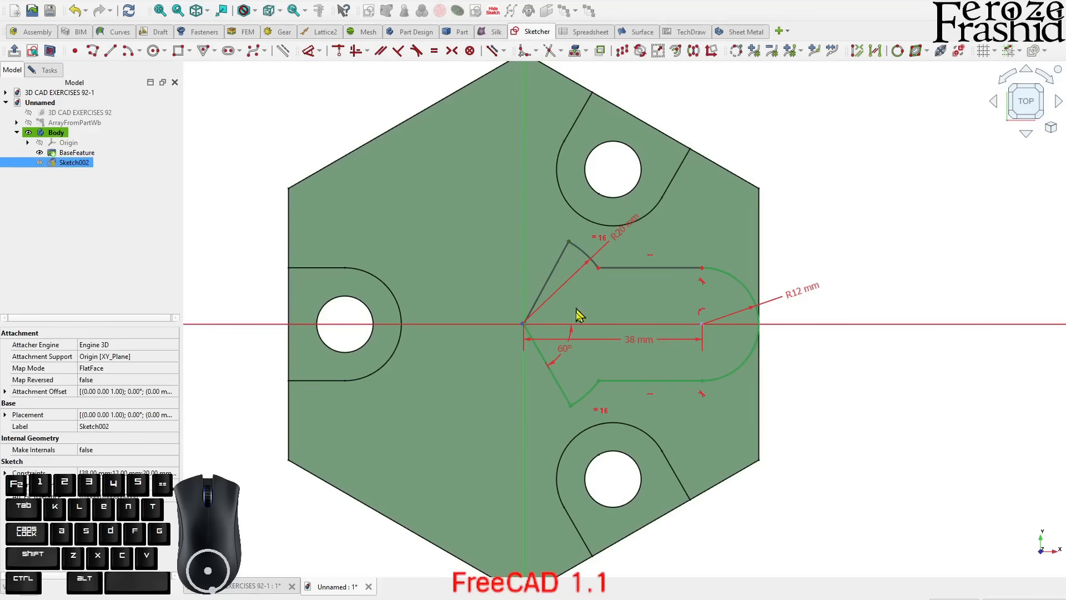
{"action": "left_click", "coordinate": [571, 407]}
{"action": "left_click", "coordinate": [594, 325]}
{"action": "key", "text": "s"}
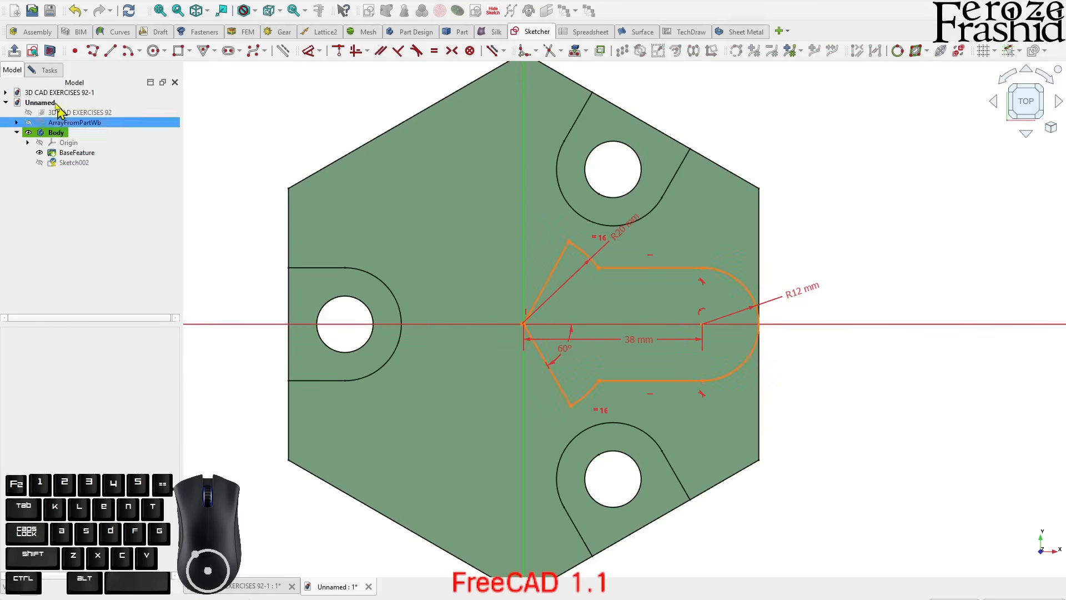
{"action": "left_click", "coordinate": [38, 71]}
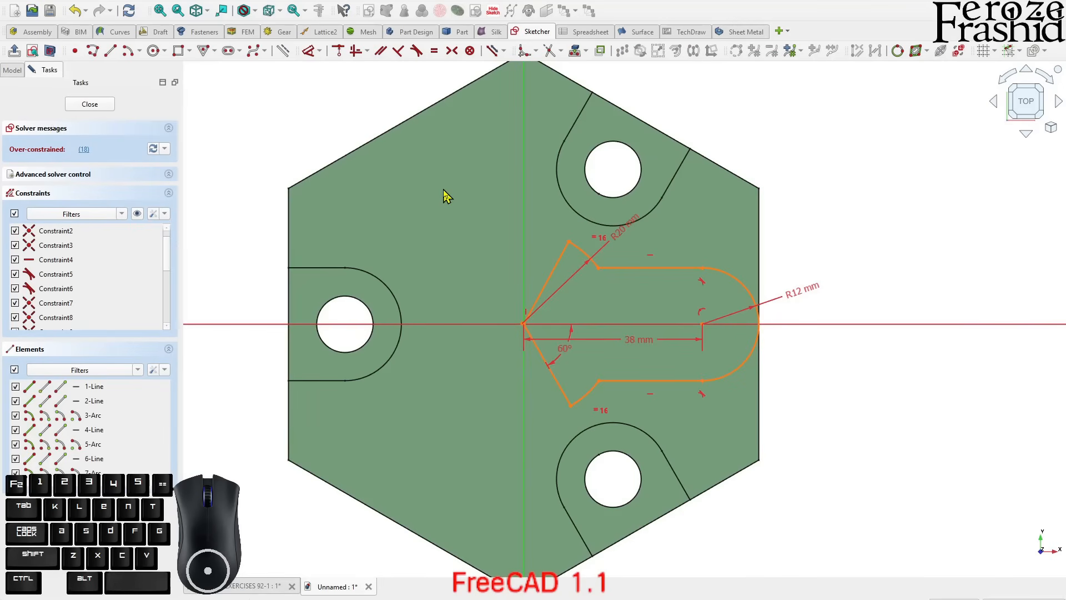
{"action": "key", "text": "ctrl+z"}
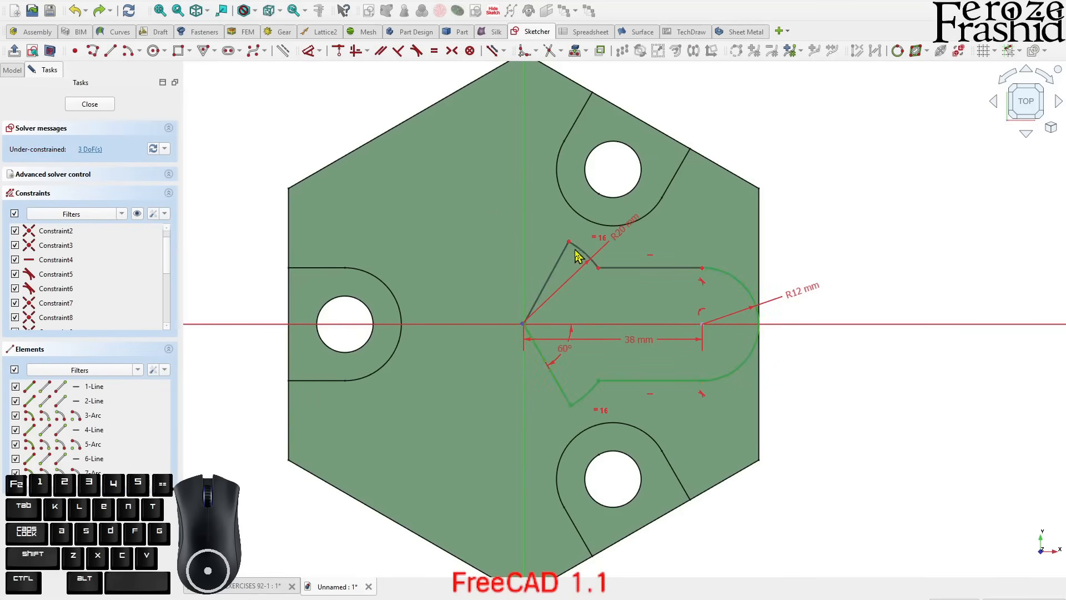
Make the upper inner arc's centre coincident with the sketch origin
{"action": "mouse_move", "coordinate": [572, 244]}
{"action": "left_mouse_down"}
{"action": "mouse_move", "coordinate": [569, 262]}
{"action": "mouse_move", "coordinate": [575, 239]}
{"action": "left_mouse_up"}
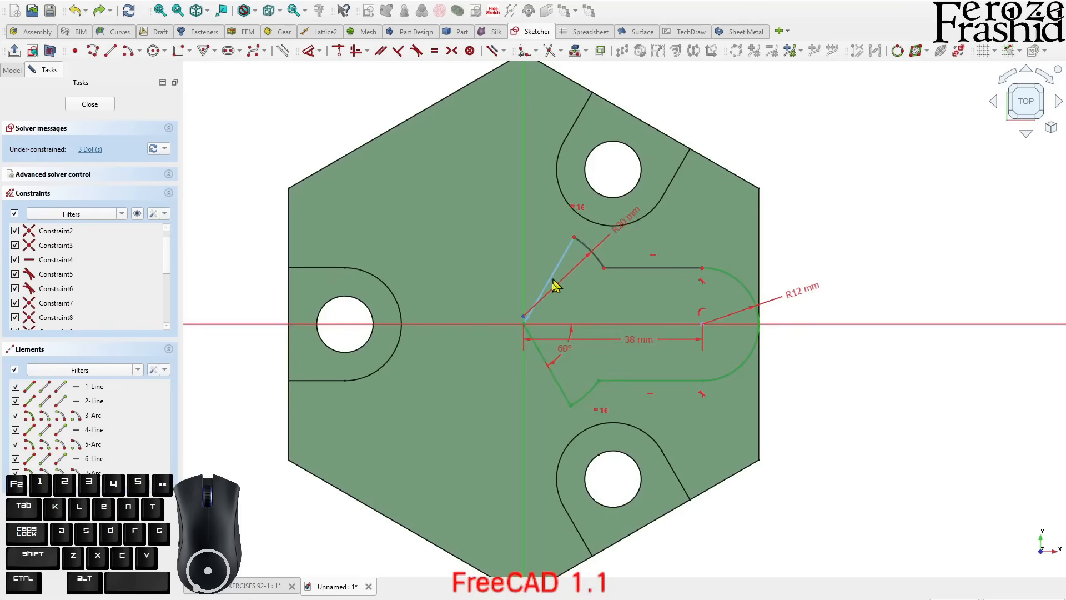
{"action": "scroll", "coordinate": [538, 320], "scroll_direction": "up", "scroll_amount": 3}
{"action": "left_click", "coordinate": [504, 345]}
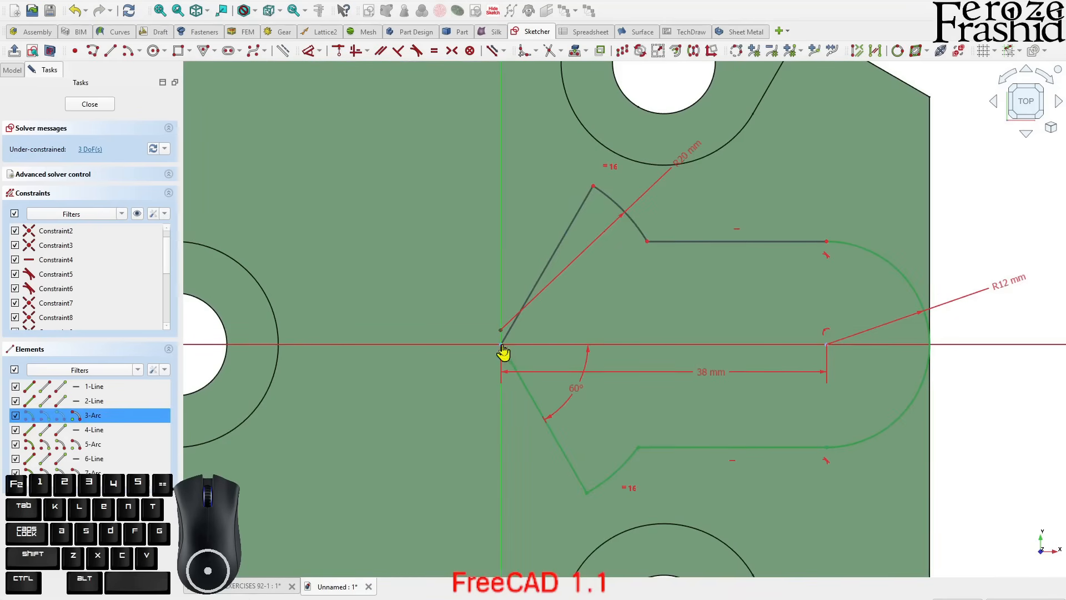
{"action": "left_click", "coordinate": [505, 348]}
{"action": "key", "text": "c"}
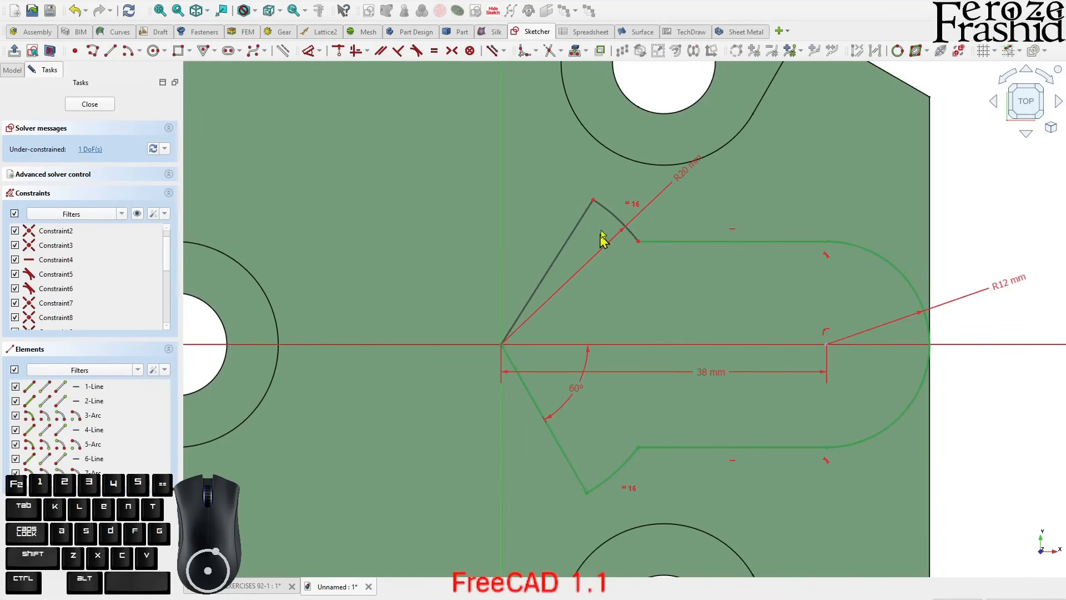
Constrain the outer ends of the two slanted lines to be vertically aligned with each other
{"action": "left_click", "coordinate": [598, 206]}
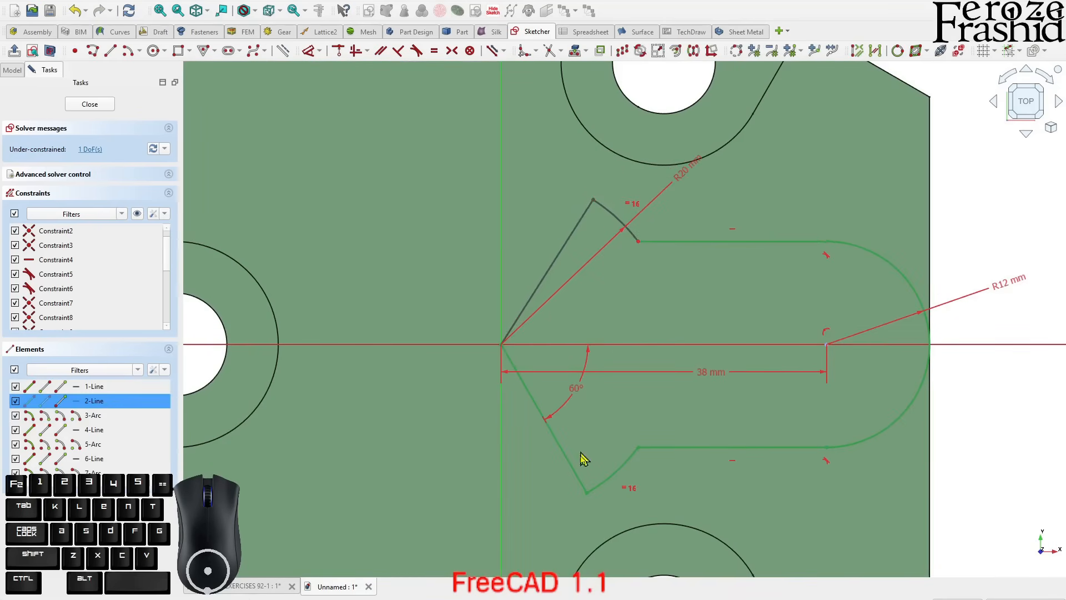
{"action": "left_click", "coordinate": [588, 493]}
{"action": "key", "text": "e"}
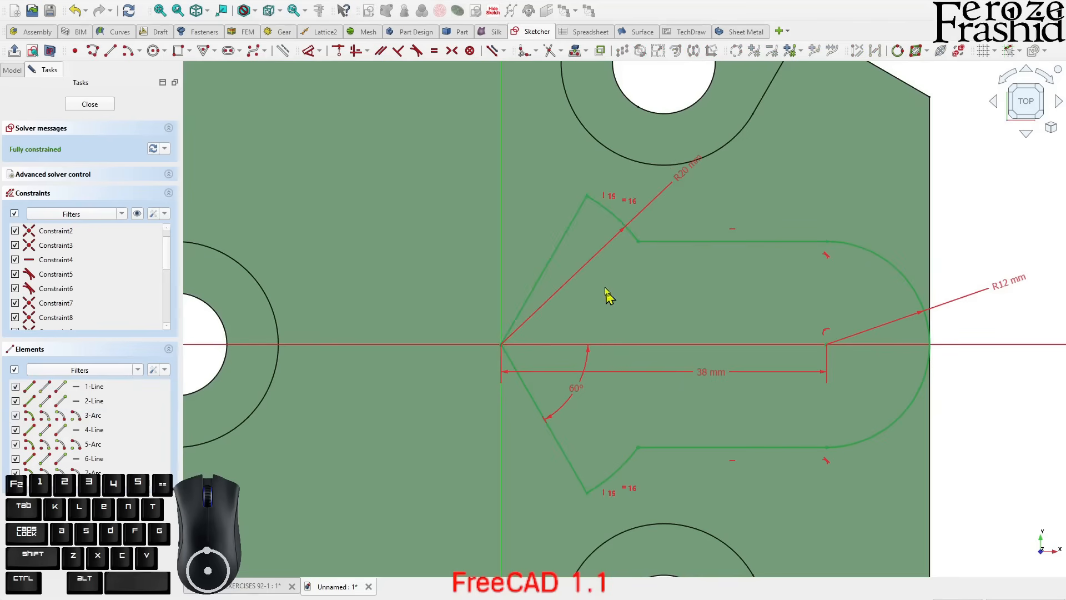
Reposition the 20 mm radius label inside the arm profile and close the sketch
{"action": "scroll", "coordinate": [554, 282], "scroll_direction": "down", "scroll_amount": 3}
{"action": "left_click_drag", "start_coordinate": [563, 342], "coordinate": [563, 340]}
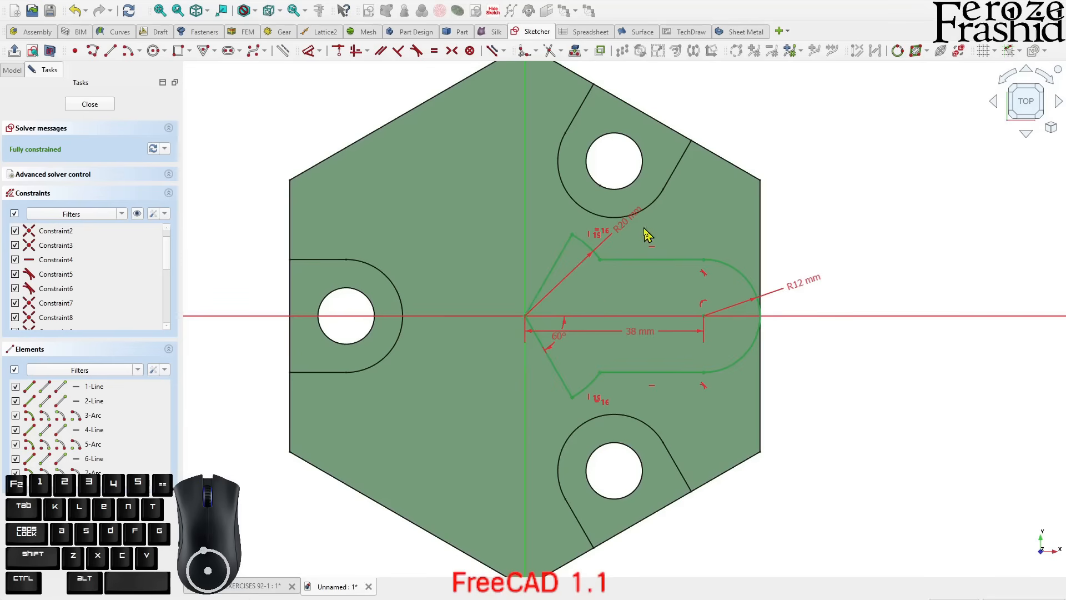
{"action": "left_click_drag", "start_coordinate": [623, 228], "coordinate": [566, 289]}
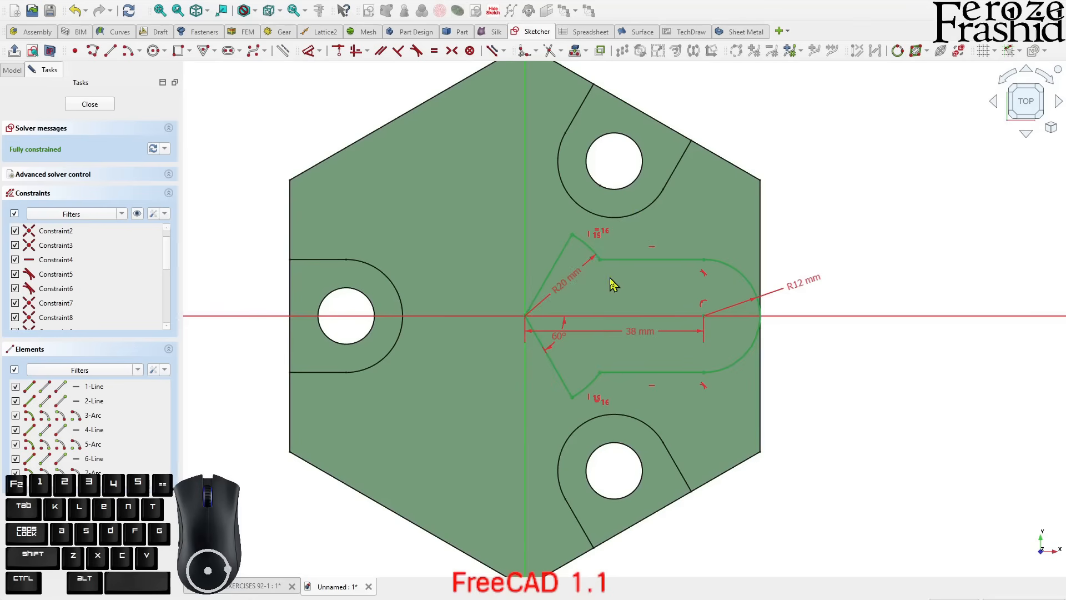
{"action": "left_click", "coordinate": [90, 103]}
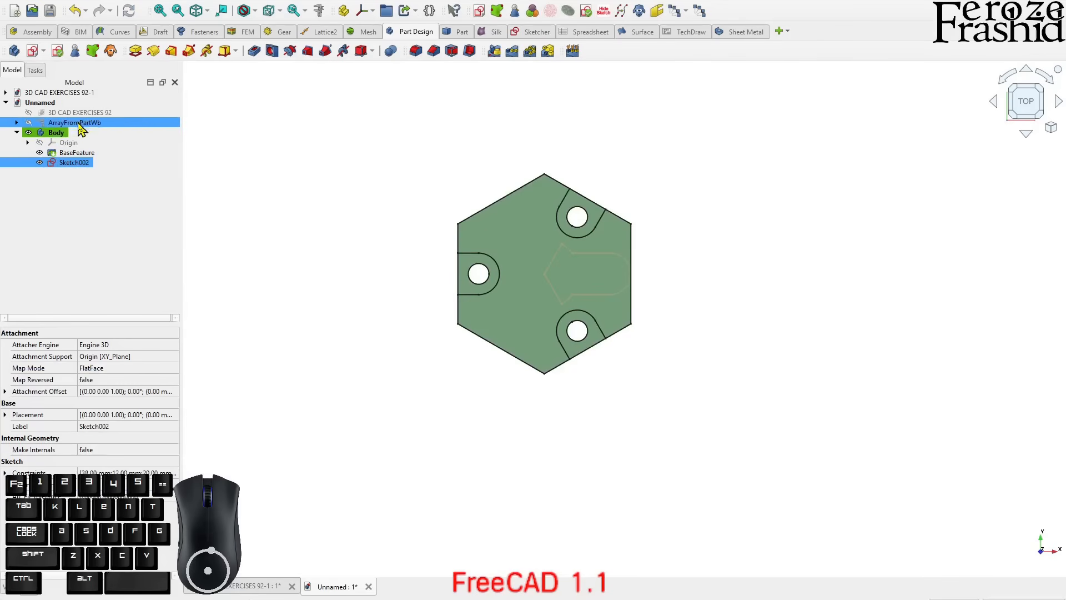
Show the reference drawing to check the raised arm's hole, and hide the drawing again
{"action": "left_click", "coordinate": [80, 114]}
{"action": "key", "text": "space"}
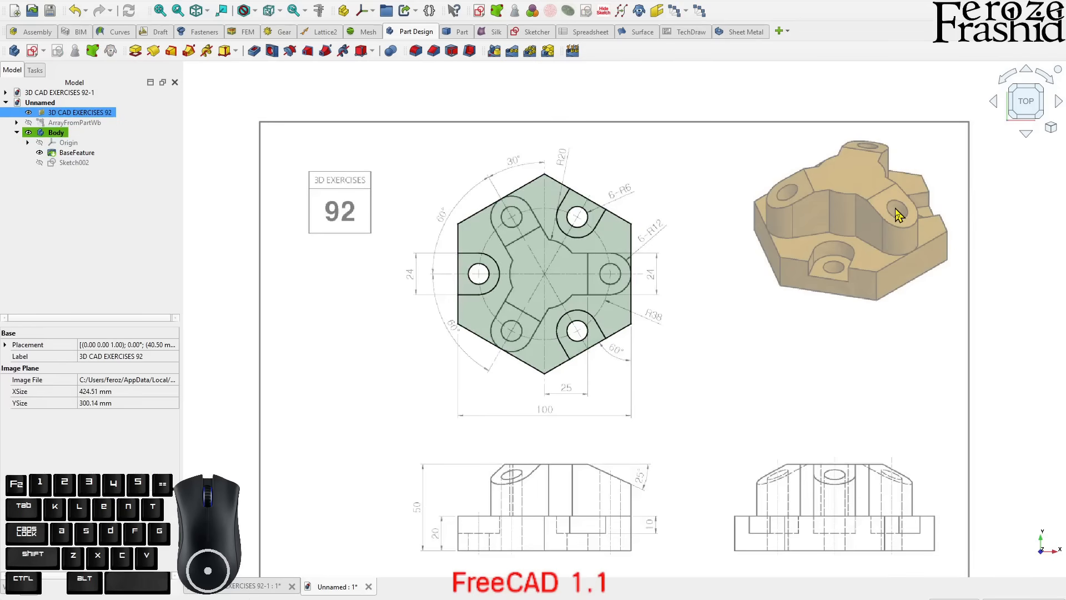
{"action": "key", "text": "space"}
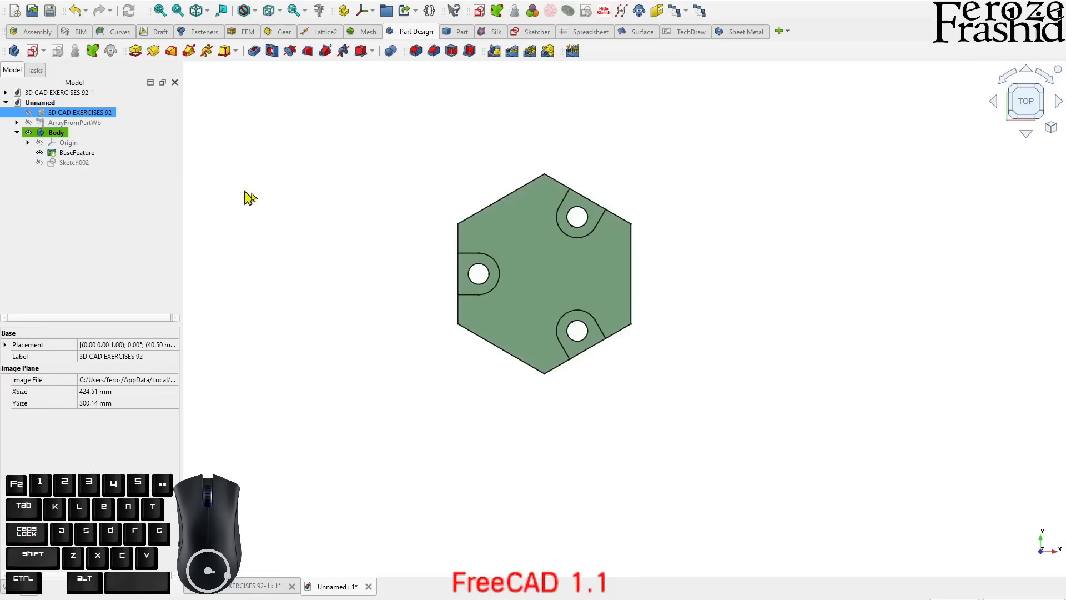
Reopen the arm profile sketch and draw a circle centred on the rounded end's arc centre
{"action": "left_click", "coordinate": [69, 163]}
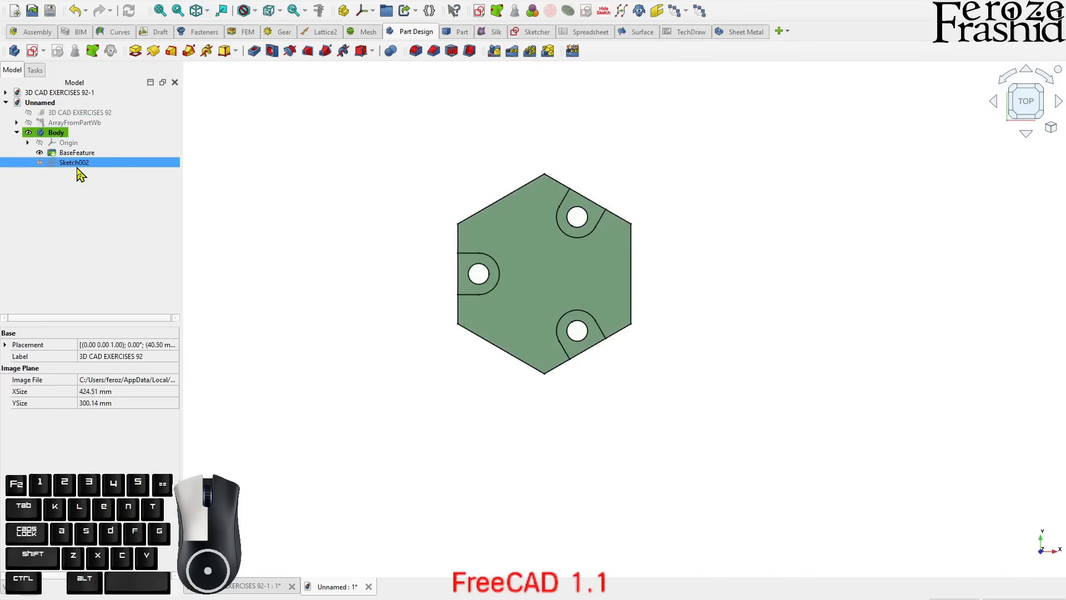
{"action": "left_click", "coordinate": [37, 70]}
{"action": "left_click", "coordinate": [12, 70]}
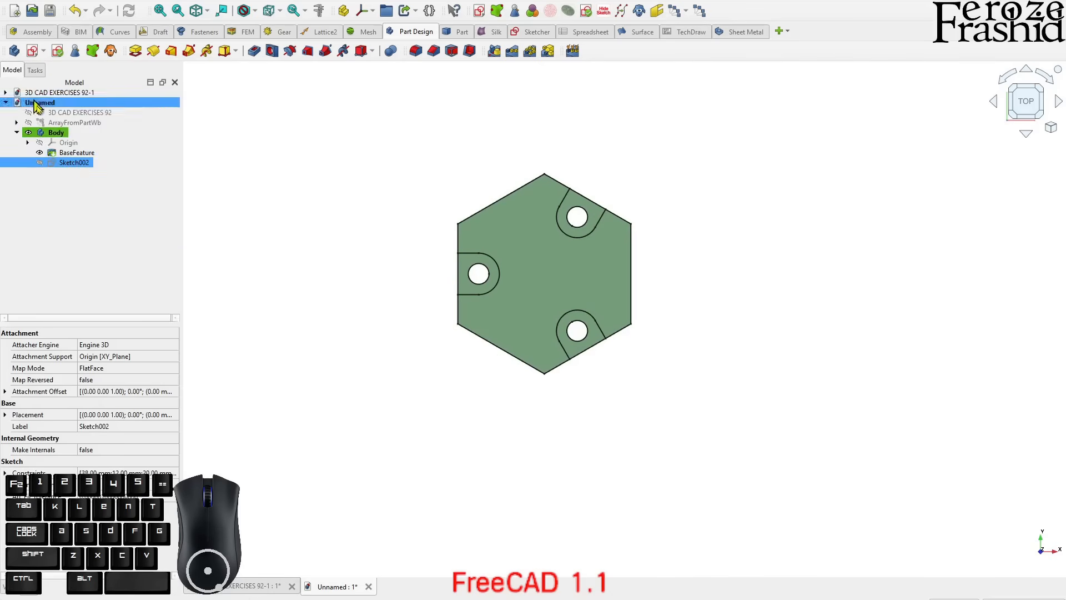
{"action": "scroll", "coordinate": [612, 286], "scroll_direction": "up", "scroll_amount": 8}
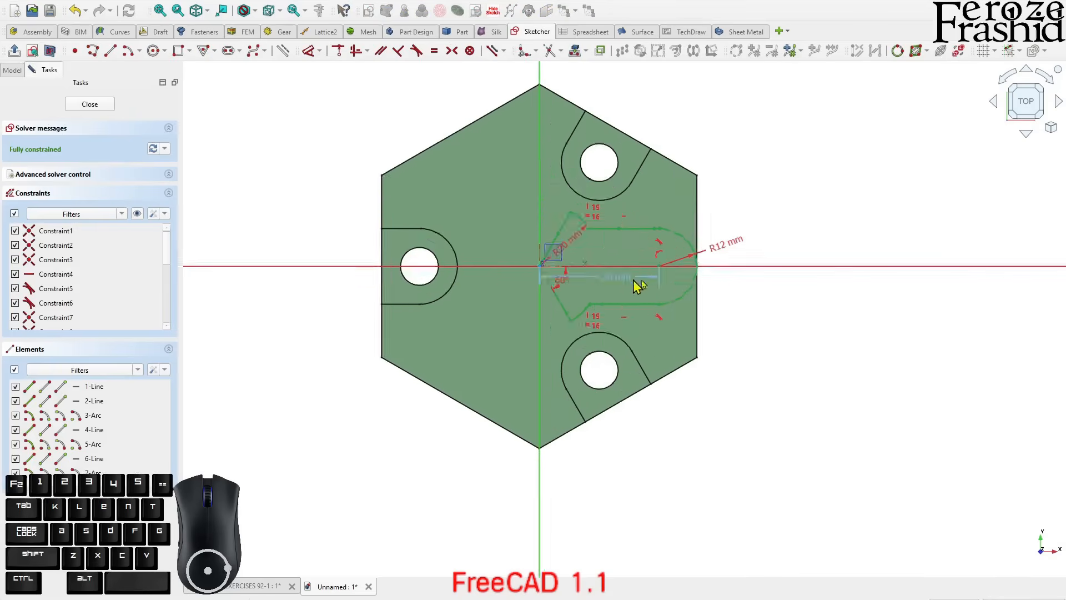
{"action": "left_click", "coordinate": [153, 50]}
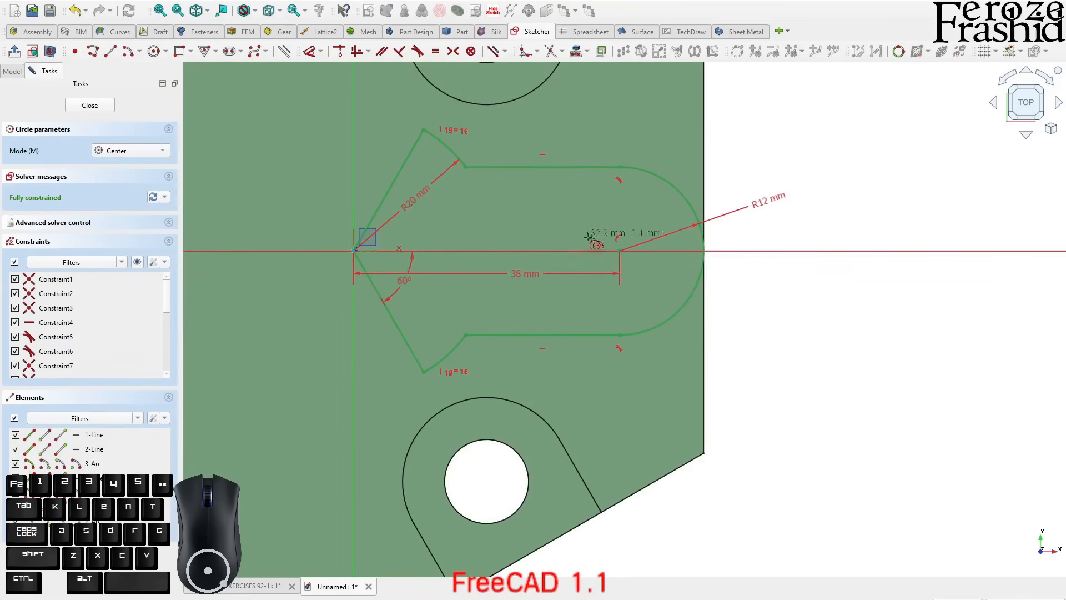
{"action": "left_click", "coordinate": [621, 251]}
{"action": "left_click", "coordinate": [636, 236]}
{"action": "left_click", "coordinate": [629, 228]}
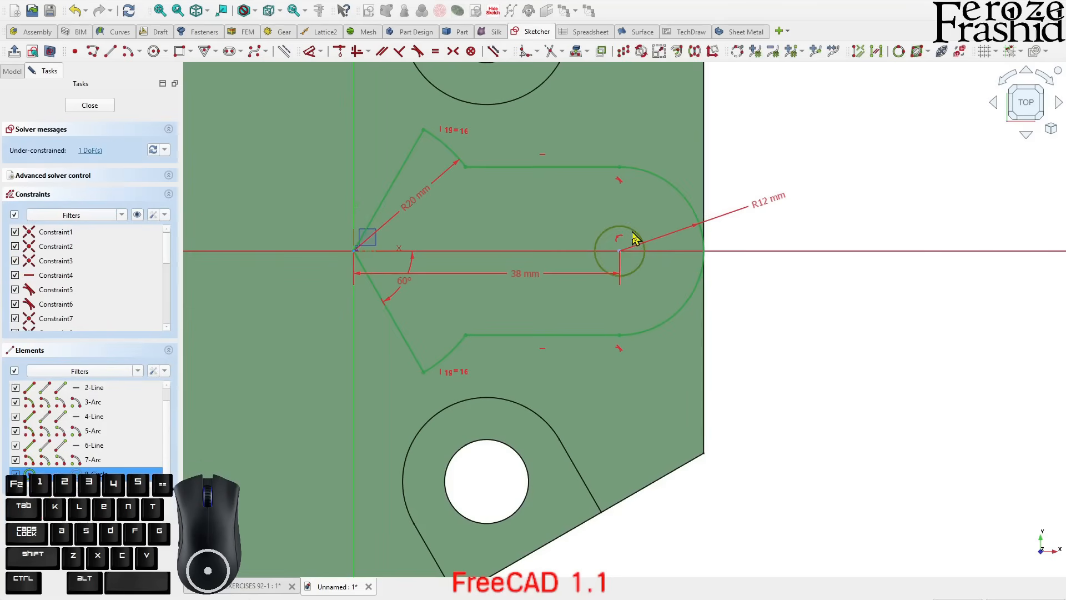
Dimension the circle's diameter as 12 mm and close the sketch
{"action": "key", "text": "d"}
{"action": "left_click", "coordinate": [636, 209]}
{"action": "key", "text": "Return"}
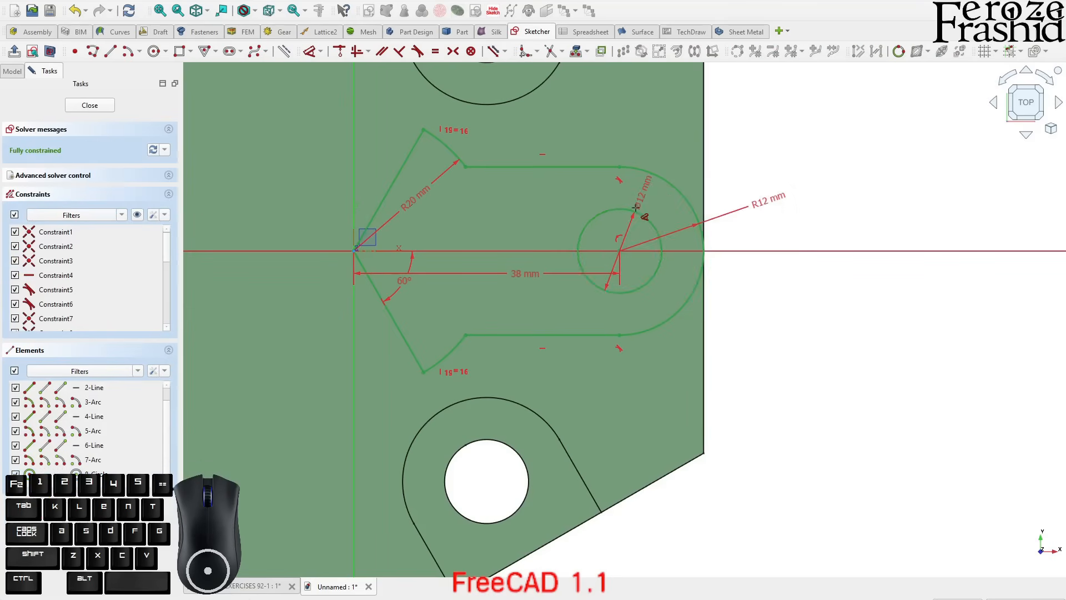
{"action": "left_click", "coordinate": [111, 103]}
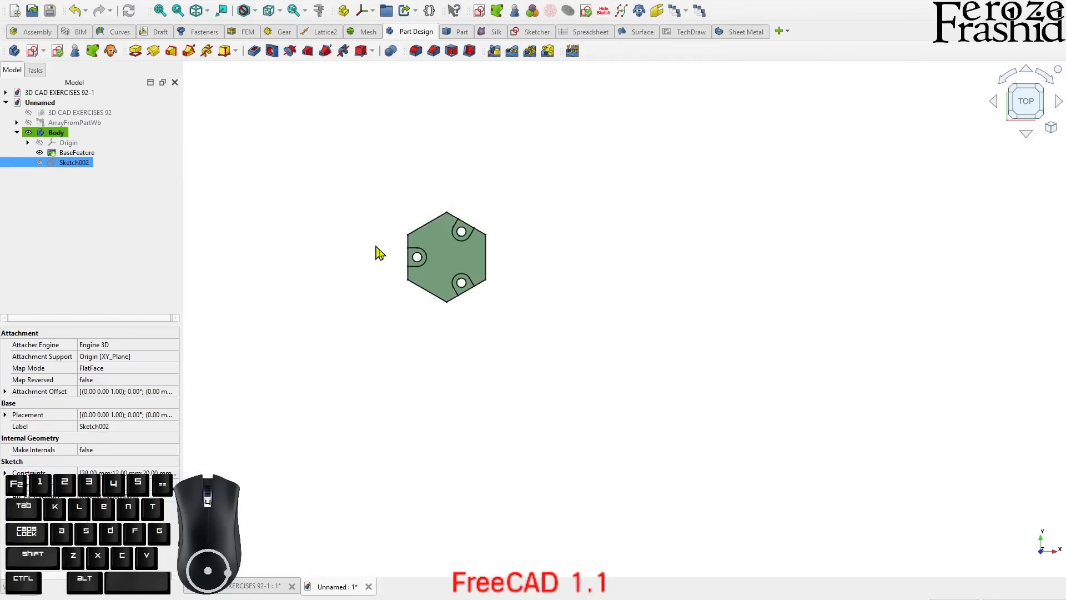
Make the arm profile sketch visible on top of the hexagonal base
{"action": "left_click", "coordinate": [56, 223]}
{"action": "left_click", "coordinate": [71, 164]}
{"action": "key", "text": "space"}
{"action": "scroll", "coordinate": [477, 251], "scroll_direction": "up", "scroll_amount": 6}
{"action": "middle_click_drag", "start_coordinate": [408, 287], "coordinate": [438, 210]}
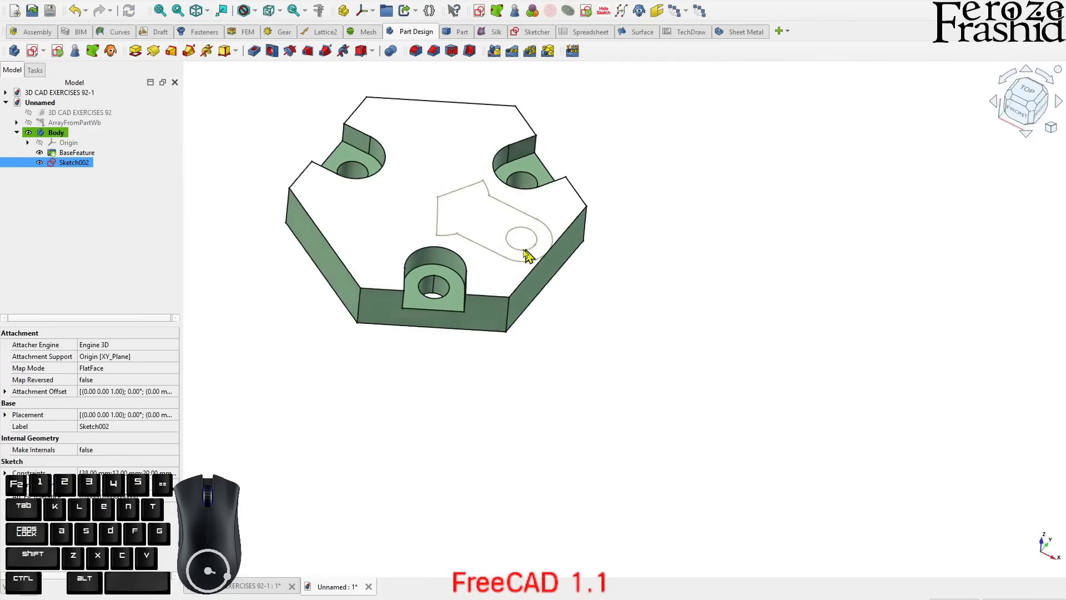
Pad the arm profile sketch to a length of 30 mm
{"action": "scroll", "coordinate": [492, 253], "scroll_direction": "up", "scroll_amount": 2}
{"action": "scroll", "coordinate": [559, 317], "scroll_direction": "down", "scroll_amount": 1}
{"action": "scroll", "coordinate": [562, 324], "scroll_direction": "down", "scroll_amount": 1}
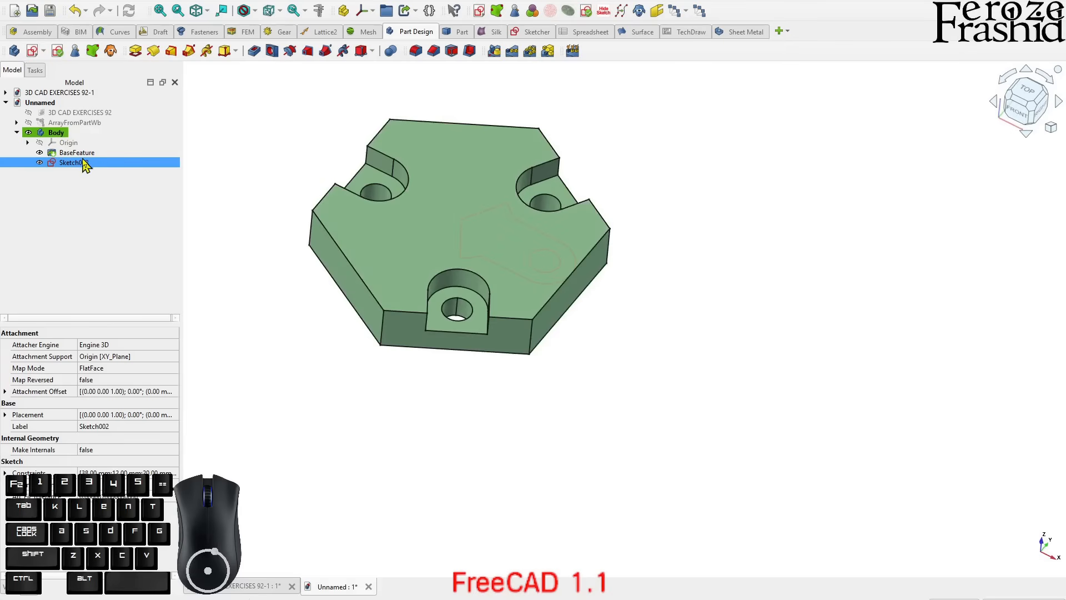
{"action": "middle_click_drag", "start_coordinate": [414, 239], "coordinate": [372, 270]}
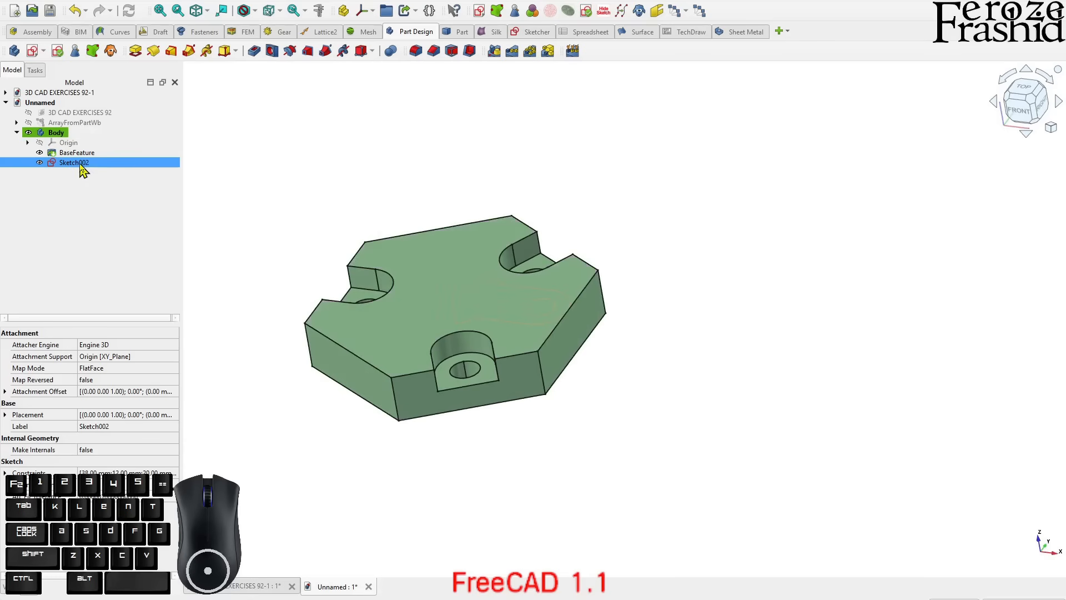
{"action": "left_click", "coordinate": [135, 52]}
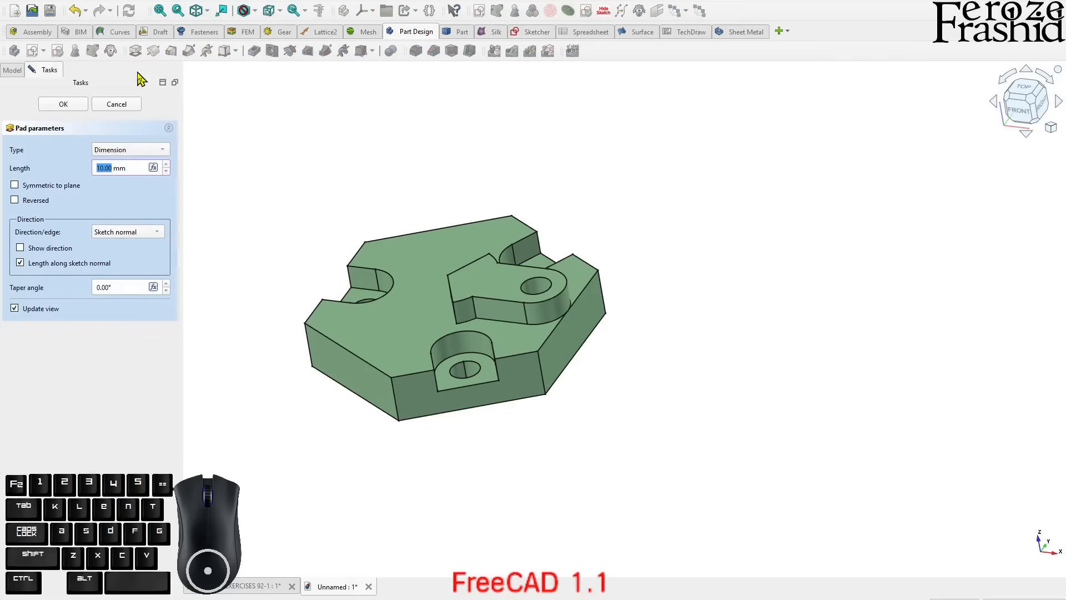
{"action": "type", "text": "30"}
{"action": "key", "text": "Return"}
{"action": "middle_click_drag", "start_coordinate": [572, 239], "coordinate": [547, 311]}
Show the reference drawing, examine the arm's height and sloped end in the front view, and hide the drawing again
{"action": "left_click", "coordinate": [80, 113]}
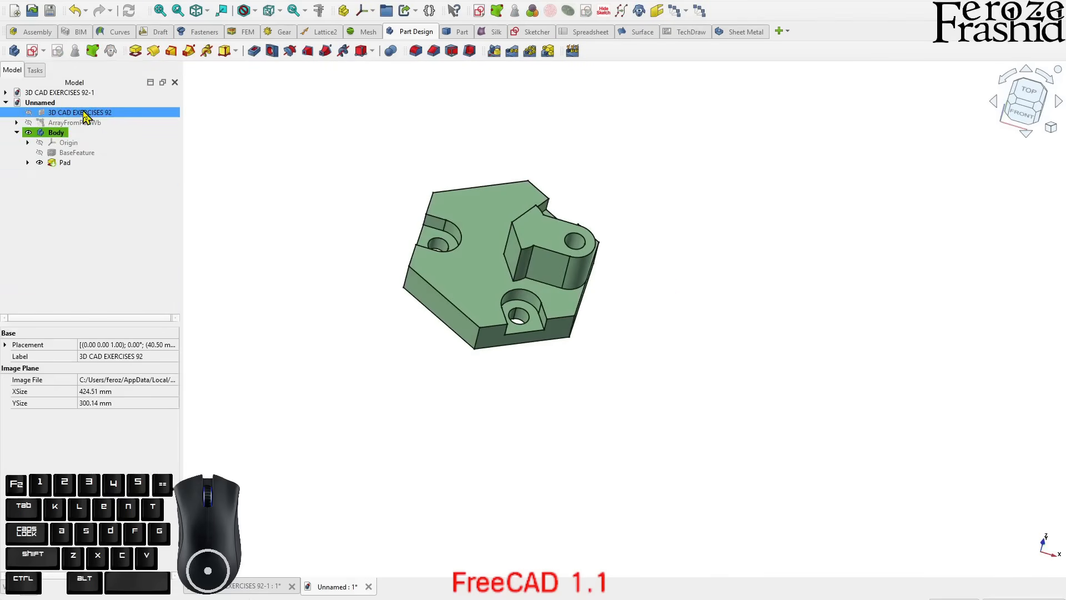
{"action": "key", "text": "space"}
{"action": "scroll", "coordinate": [327, 439], "scroll_direction": "up", "scroll_amount": 4}
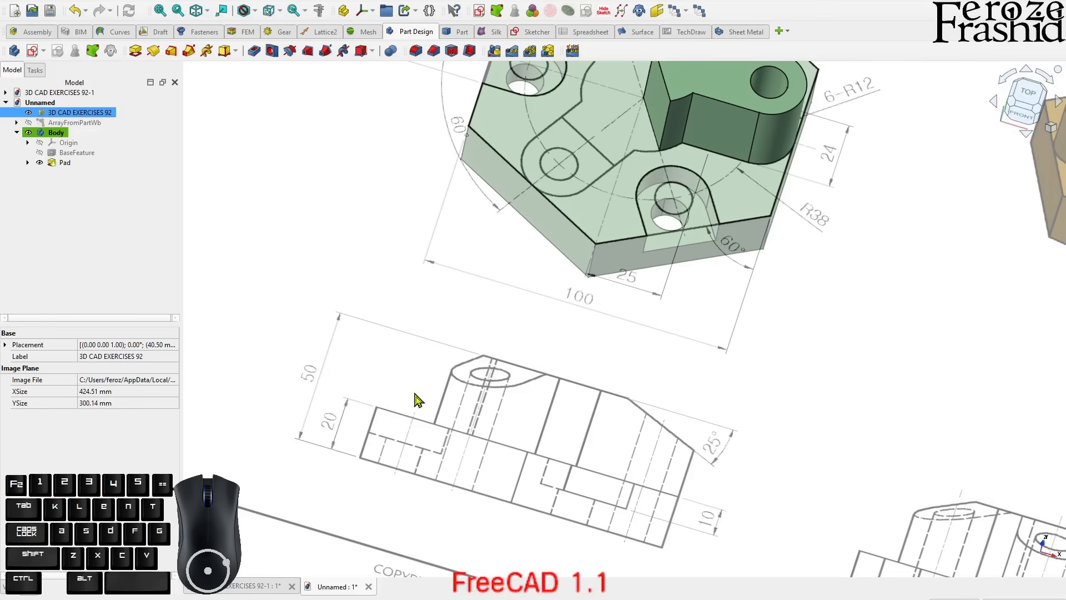
{"action": "scroll", "coordinate": [341, 363], "scroll_direction": "down", "scroll_amount": 4}
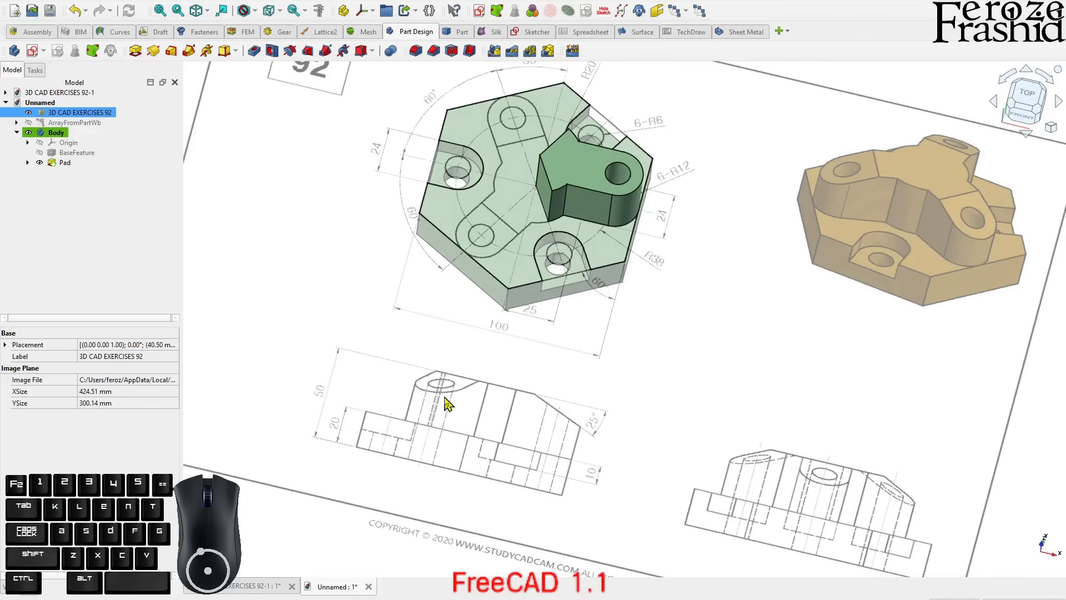
{"action": "middle_click_drag", "start_coordinate": [629, 358], "coordinate": [519, 433]}
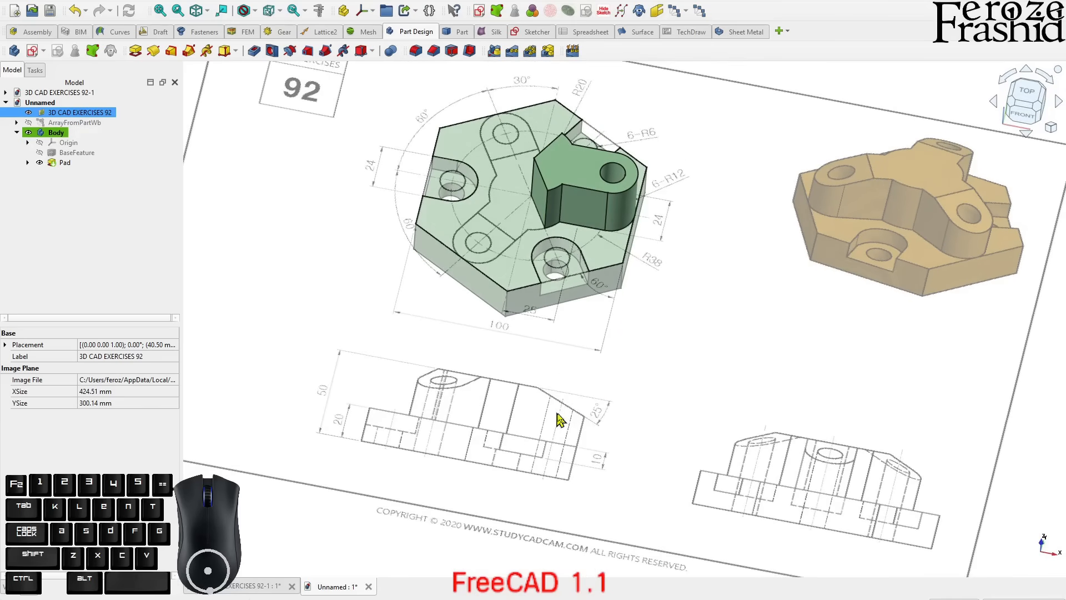
{"action": "scroll", "coordinate": [586, 422], "scroll_direction": "up", "scroll_amount": 2}
{"action": "middle_click_drag", "start_coordinate": [567, 405], "coordinate": [564, 416]}
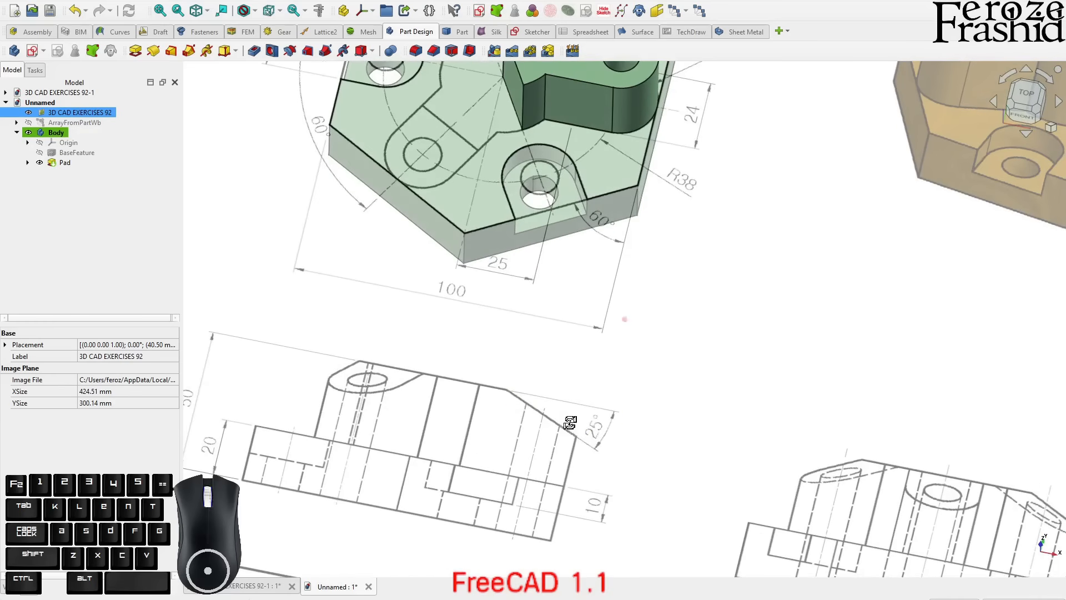
{"action": "scroll", "coordinate": [511, 397], "scroll_direction": "down", "scroll_amount": 2}
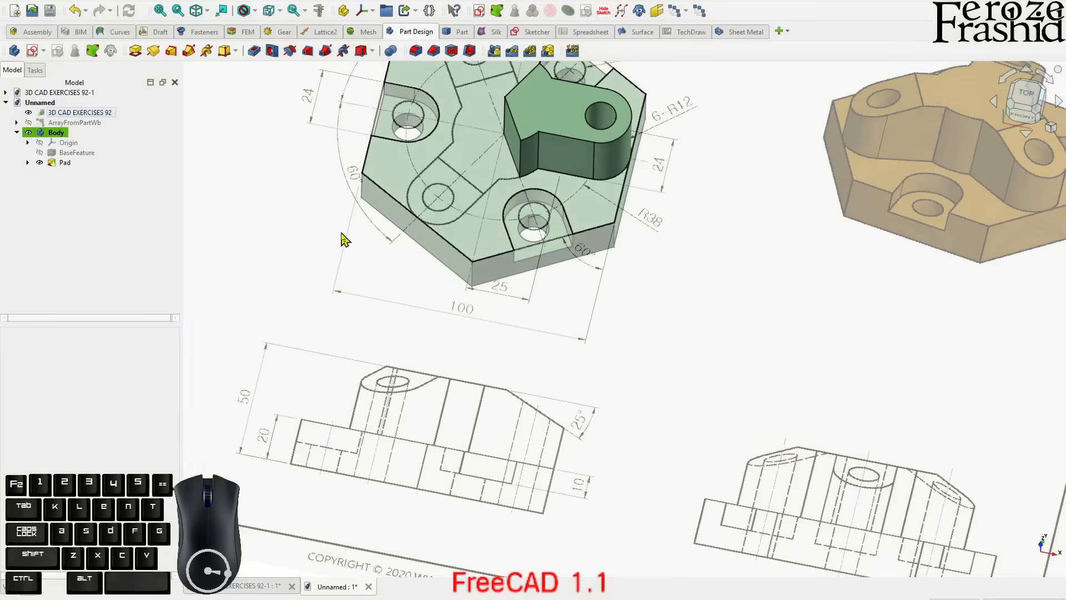
{"action": "key", "text": "space"}
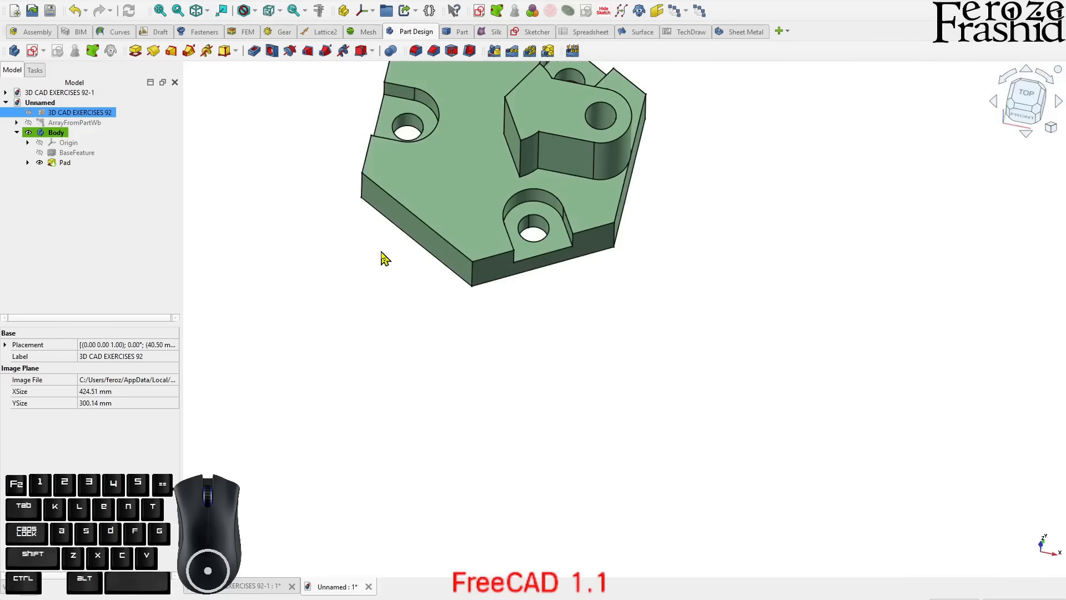
Look at the part from the front and start a new sketch on the XZ base plane
{"action": "middle_click_drag", "start_coordinate": [580, 268], "coordinate": [405, 165]}
{"action": "scroll", "coordinate": [410, 128], "scroll_direction": "up", "scroll_amount": 2}
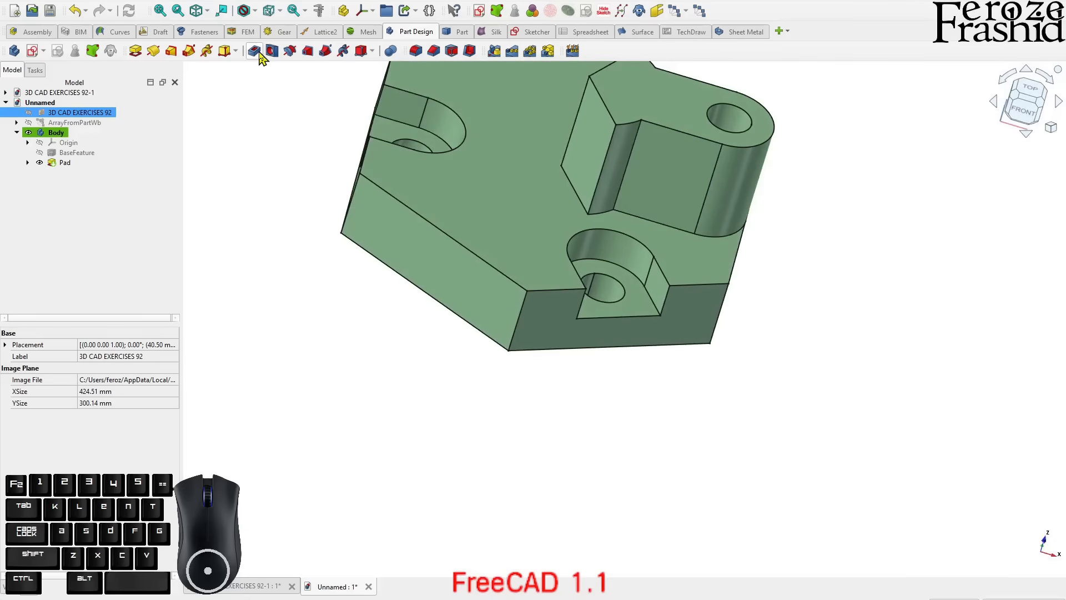
{"action": "middle_click_drag", "start_coordinate": [828, 247], "coordinate": [870, 215]}
{"action": "middle_click_drag", "start_coordinate": [655, 288], "coordinate": [645, 302]}
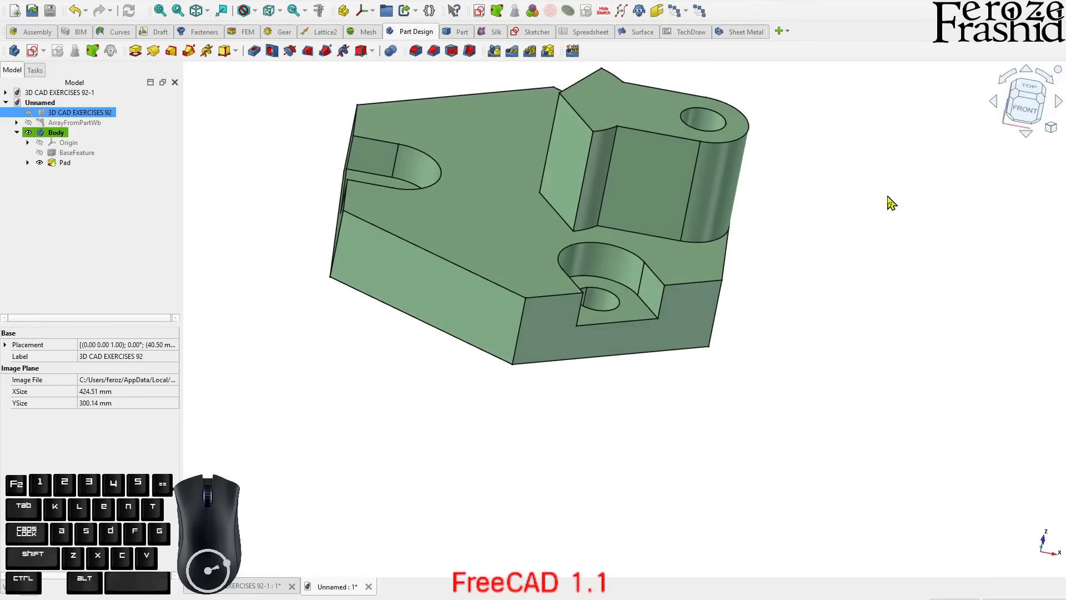
{"action": "left_click", "coordinate": [1025, 108]}
{"action": "left_click", "coordinate": [878, 255]}
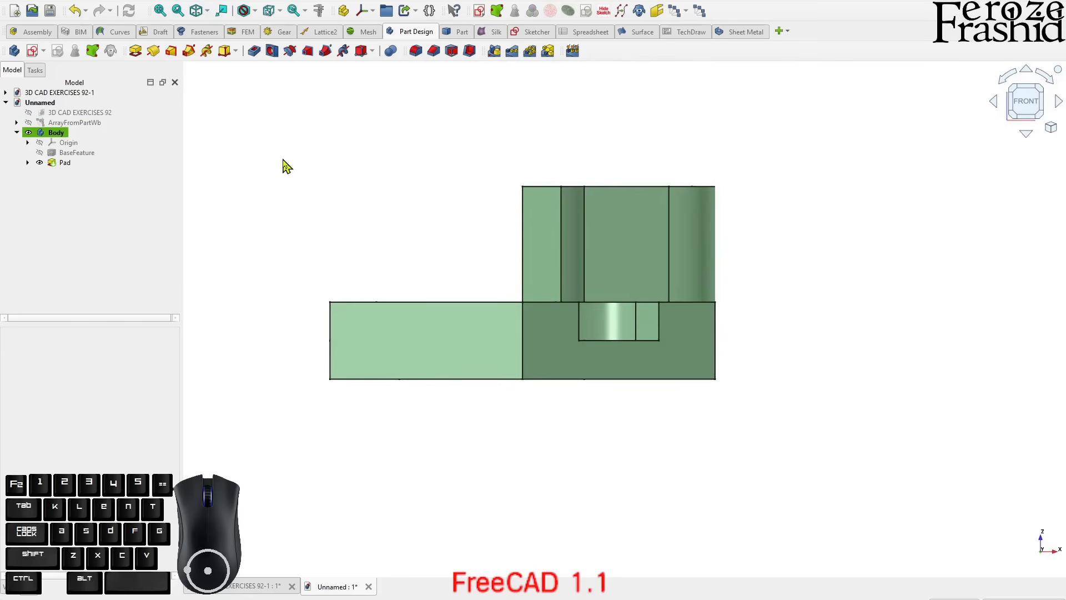
{"action": "left_click", "coordinate": [33, 51]}
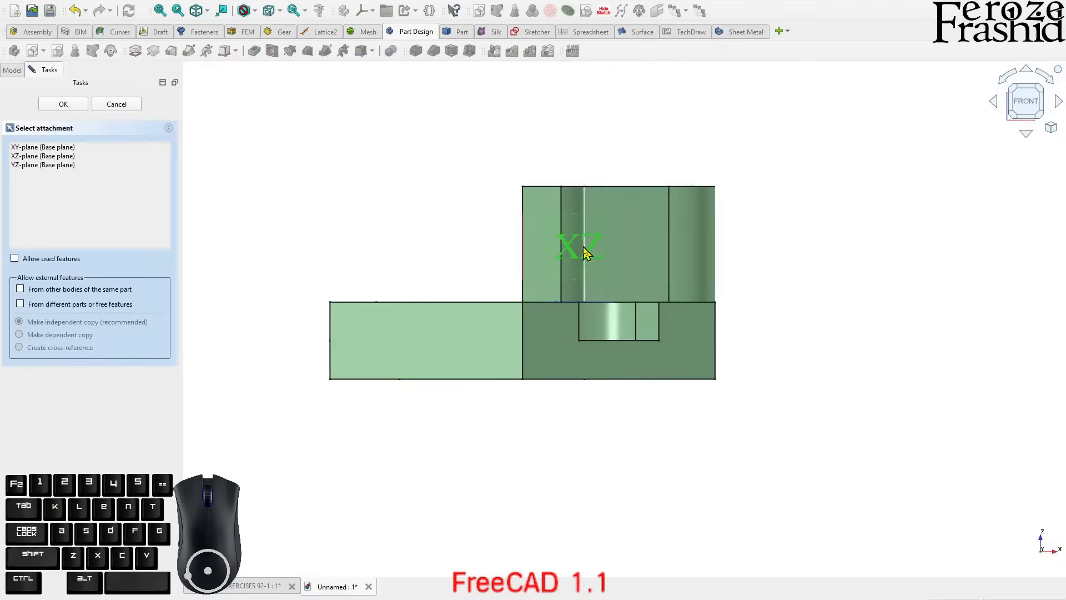
{"action": "left_click", "coordinate": [55, 156]}
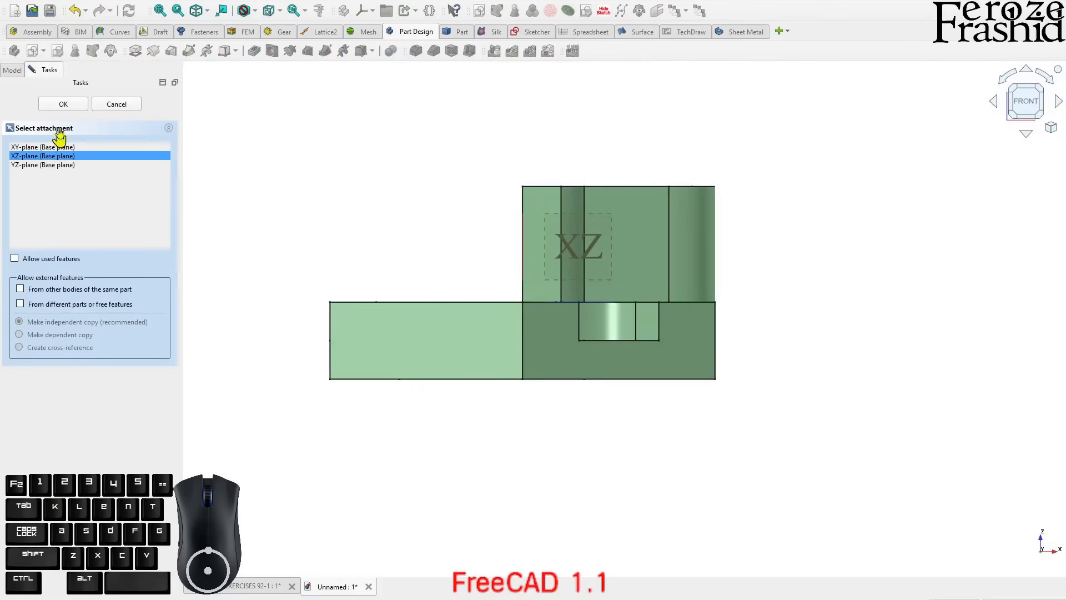
Project the straight upper front edge of the raised arm into the sketch as external geometry
{"action": "middle_click_drag", "start_coordinate": [599, 178], "coordinate": [520, 288]}
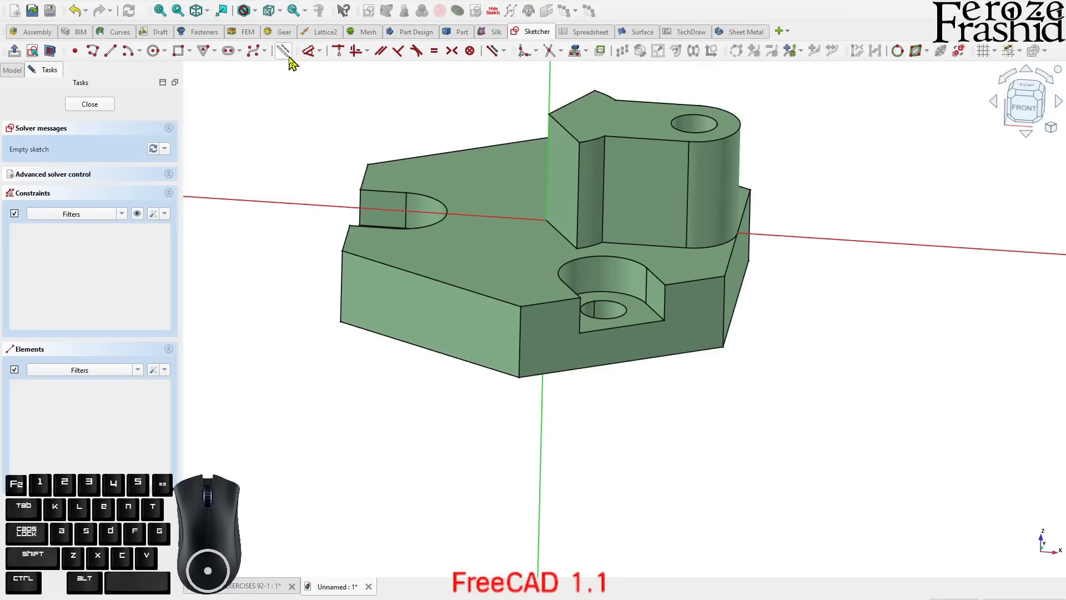
{"action": "left_click", "coordinate": [575, 51]}
{"action": "left_click", "coordinate": [638, 137]}
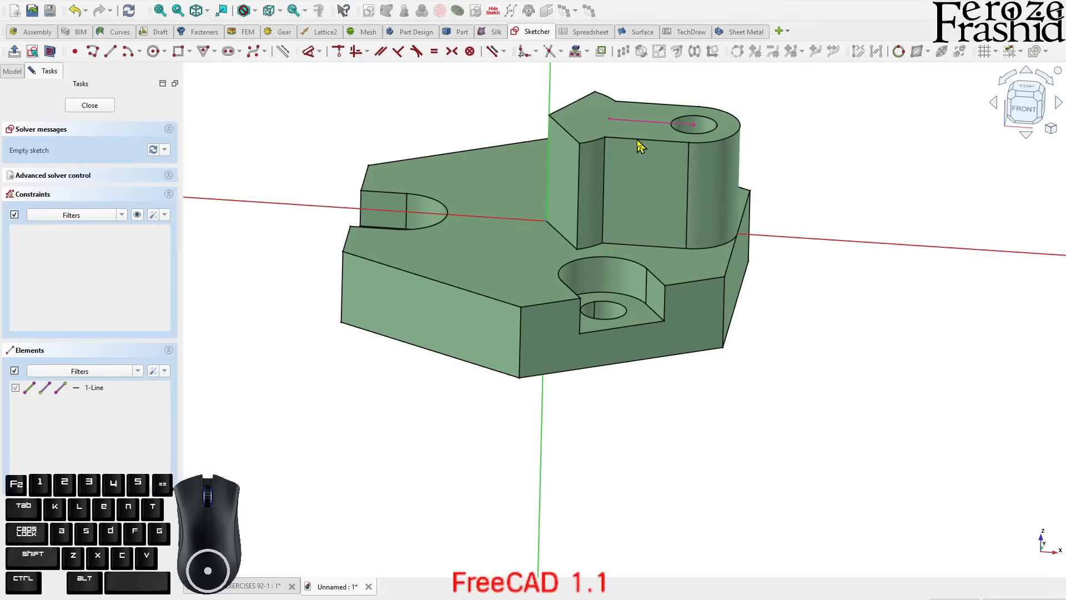
Convert the projected arm edge line into construction geometry
{"action": "right_click", "coordinate": [882, 236]}
{"action": "left_click", "coordinate": [642, 127]}
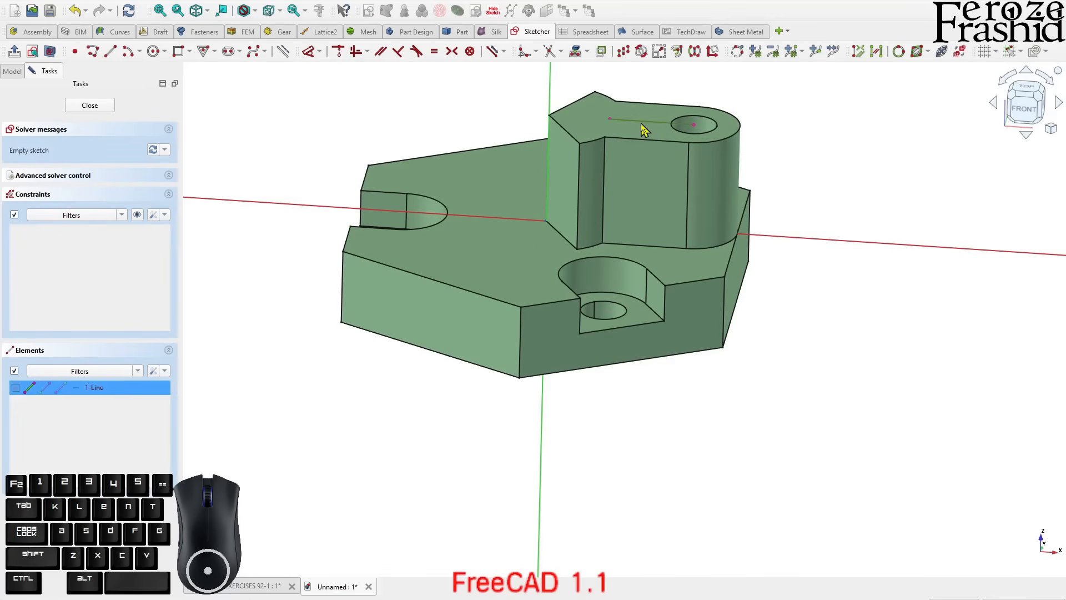
{"action": "left_click", "coordinate": [288, 56]}
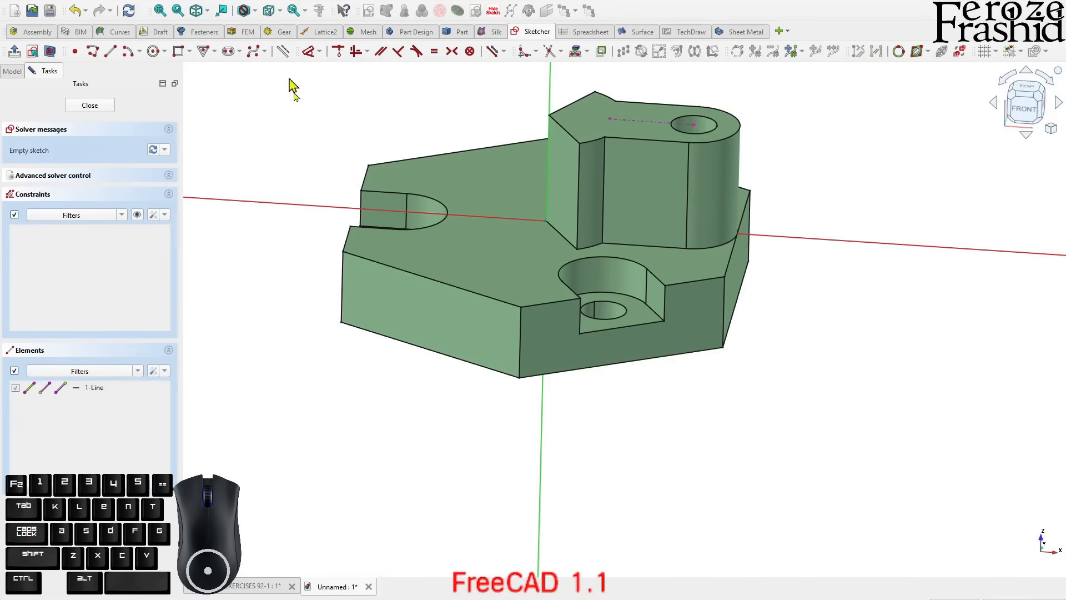
With the section view on, sketch a closed triangle from the projected edge past the arm's outer end, its sloping side about 33.7 mm long
{"action": "scroll", "coordinate": [655, 123], "scroll_direction": "up", "scroll_amount": 5}
{"action": "scroll", "coordinate": [655, 125], "scroll_direction": "down", "scroll_amount": 5}
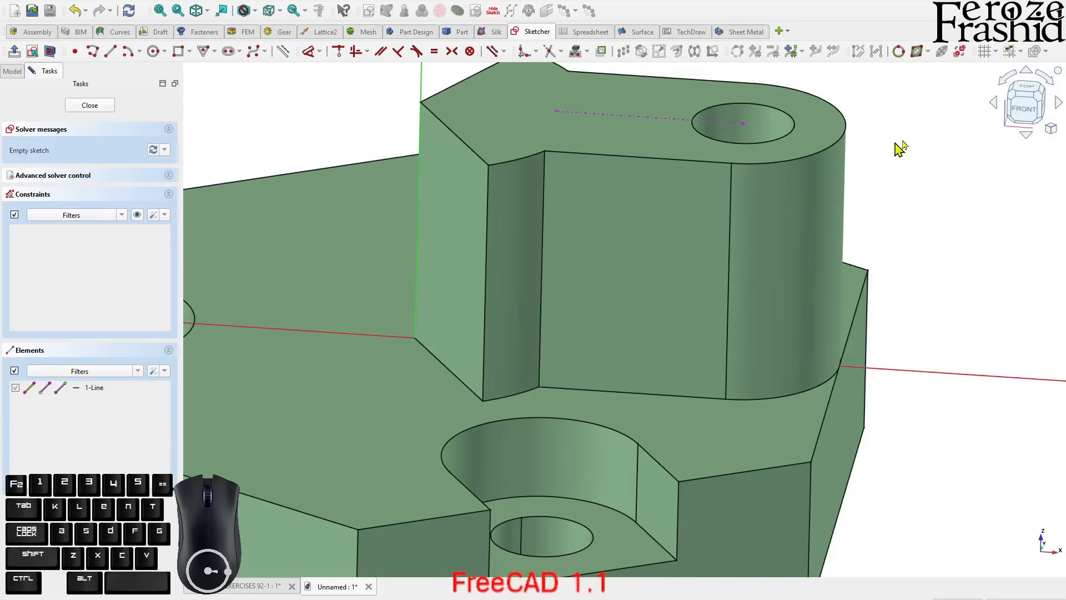
{"action": "left_click", "coordinate": [1023, 105]}
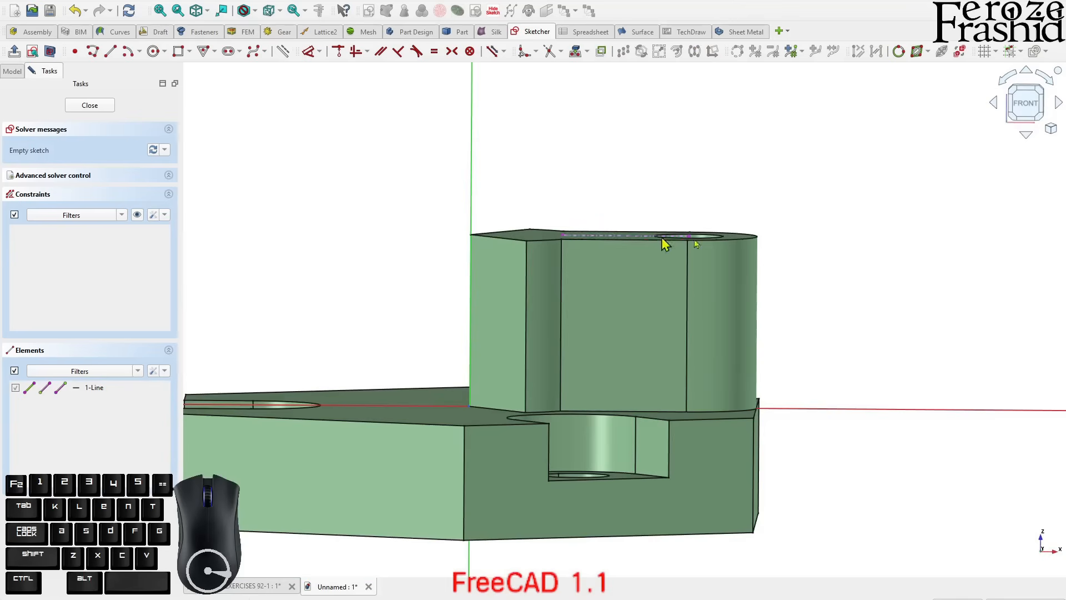
{"action": "left_click", "coordinate": [1026, 103]}
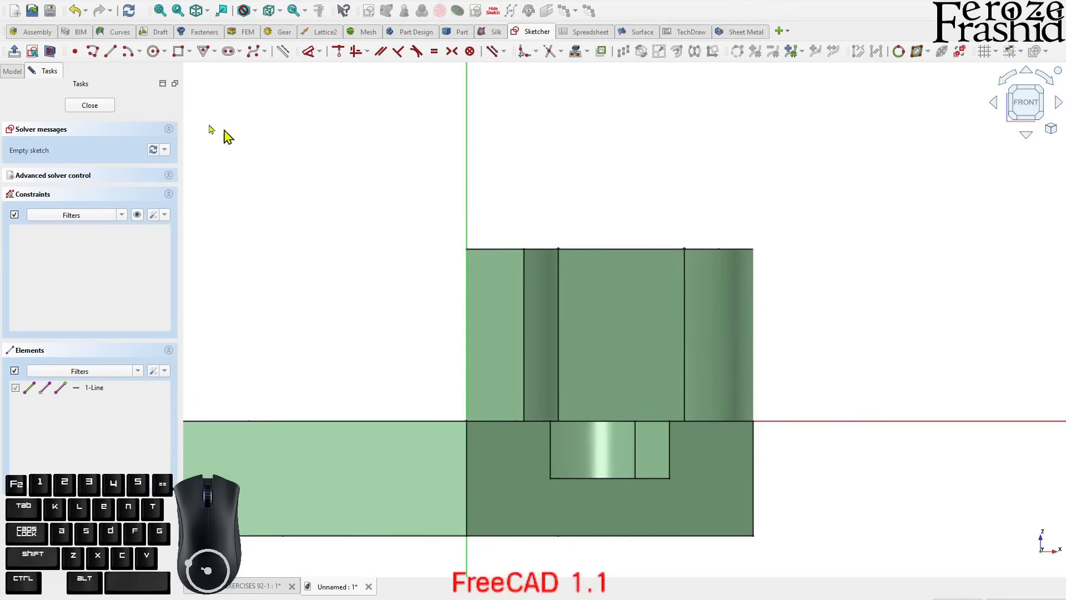
{"action": "left_click", "coordinate": [49, 51]}
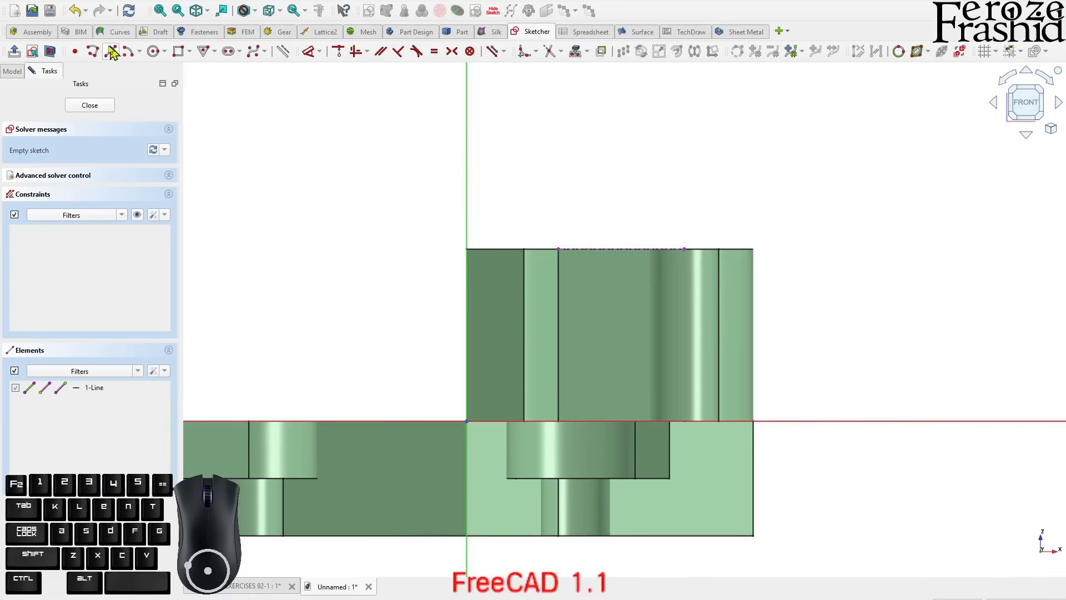
{"action": "left_click", "coordinate": [110, 51]}
{"action": "left_click", "coordinate": [611, 248]}
{"action": "left_click", "coordinate": [787, 332]}
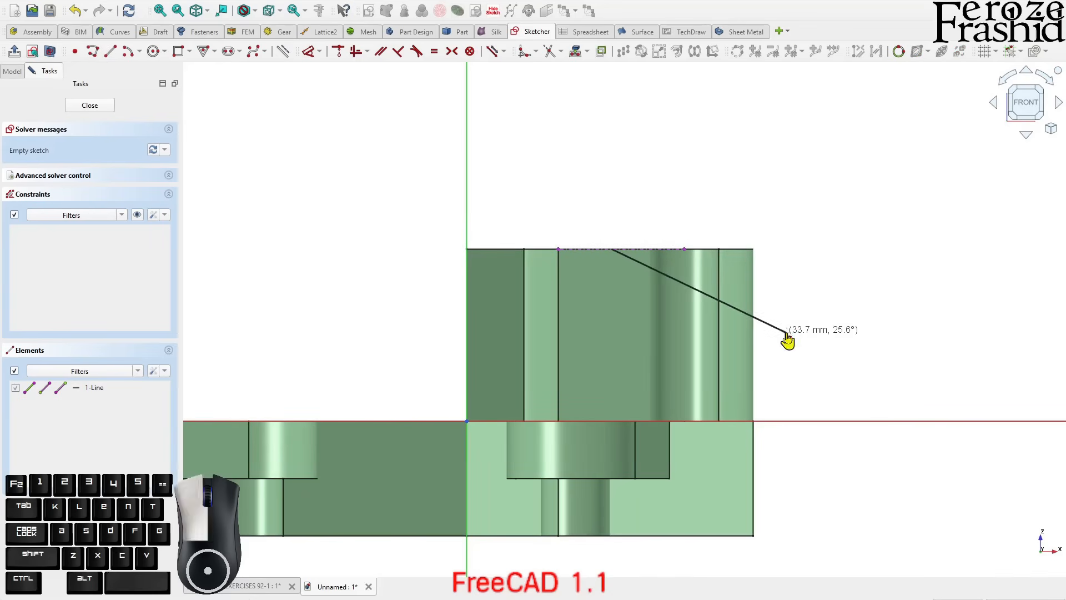
{"action": "left_click", "coordinate": [786, 249]}
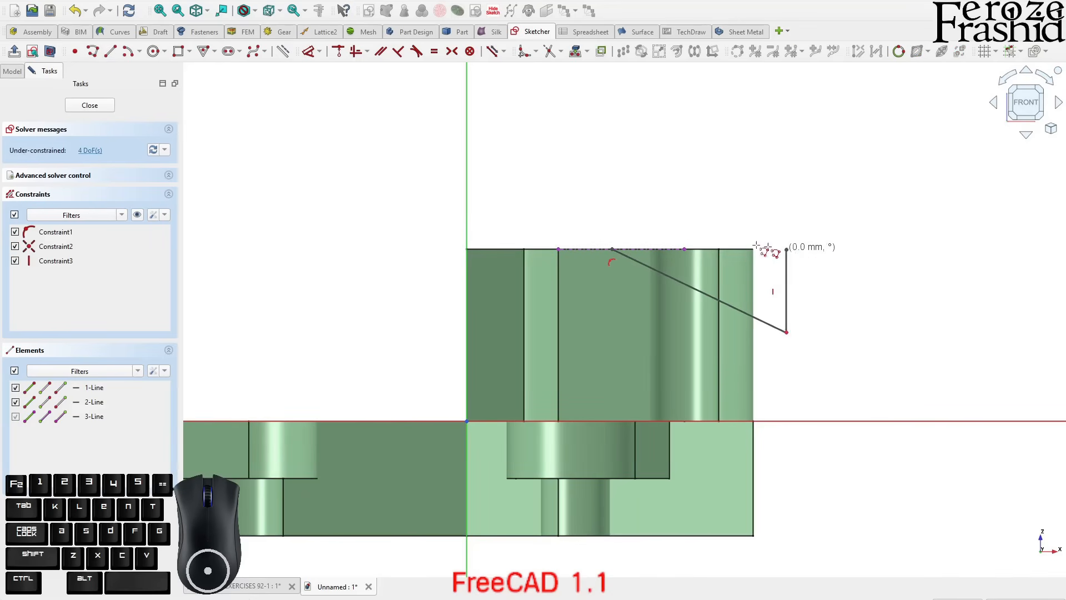
{"action": "left_click", "coordinate": [612, 248]}
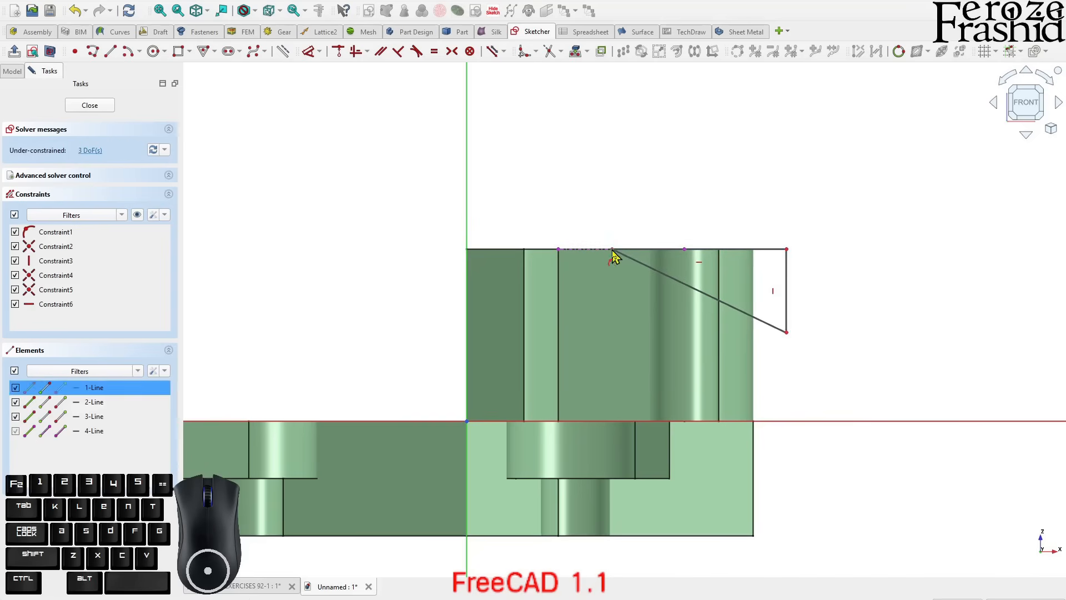
Dimension the triangle's inner corner horizontally at 25 mm from the vertical axis
{"action": "key", "text": "d"}
{"action": "left_click", "coordinate": [563, 203]}
{"action": "type", "text": "2"}
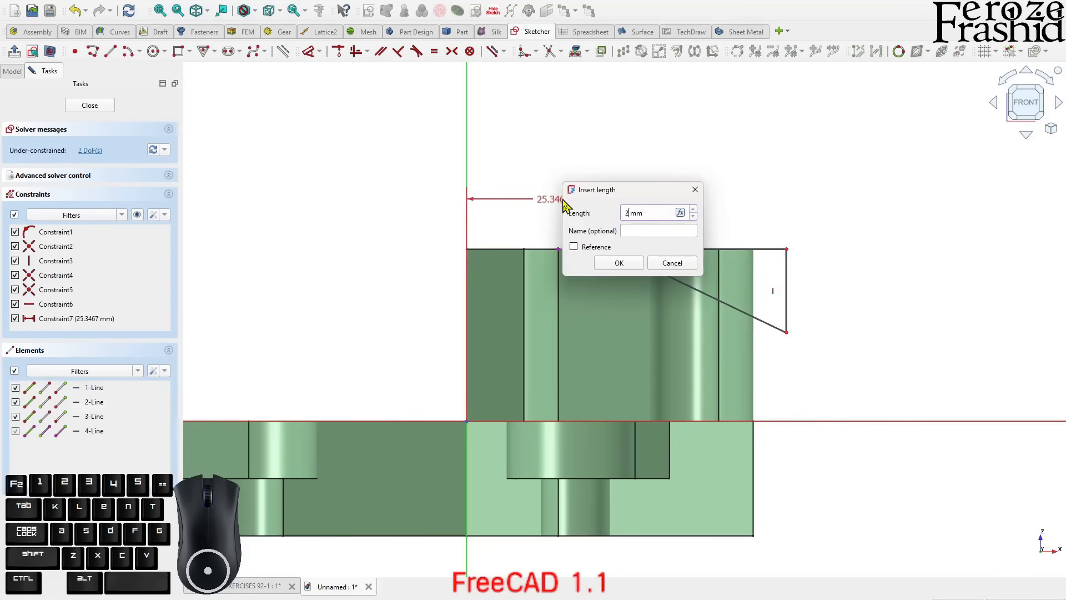
{"action": "type", "text": "5"}
{"action": "key", "text": "Return"}
{"action": "key", "text": "Escape"}
Set the angle between the triangle's horizontal and sloping lines to 25° and move its vertical side farther beyond the arm's end
{"action": "left_click", "coordinate": [765, 251]}
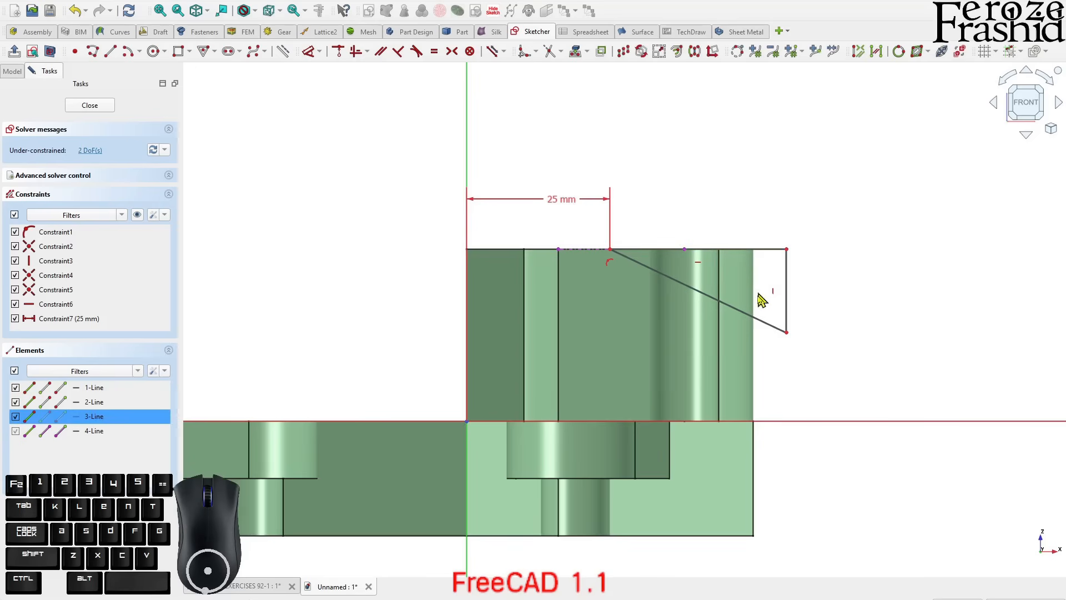
{"action": "left_click", "coordinate": [755, 317]}
{"action": "key", "text": "d"}
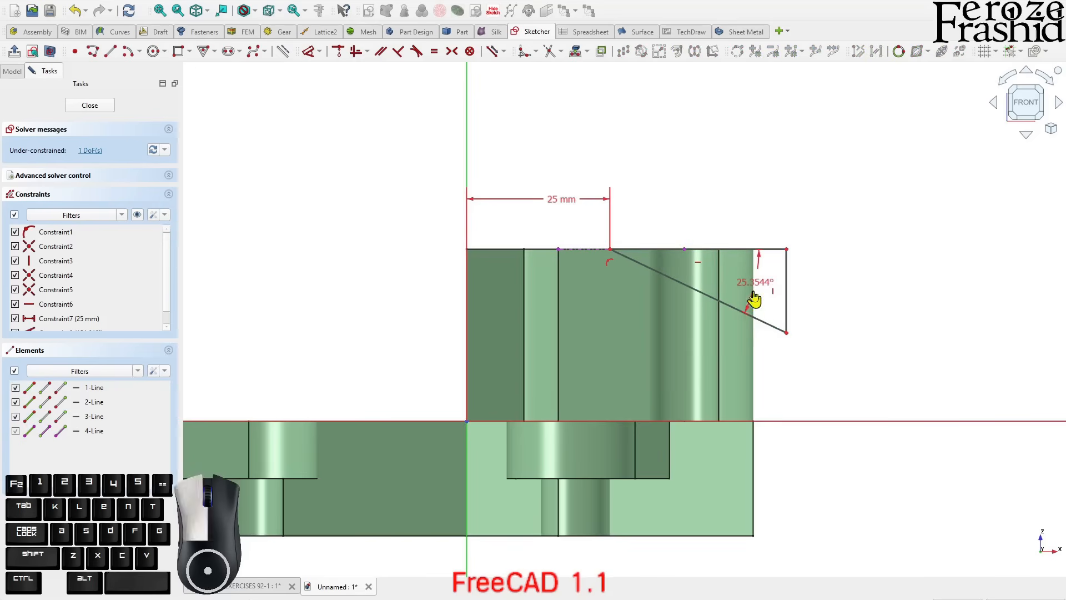
{"action": "left_click", "coordinate": [753, 301]}
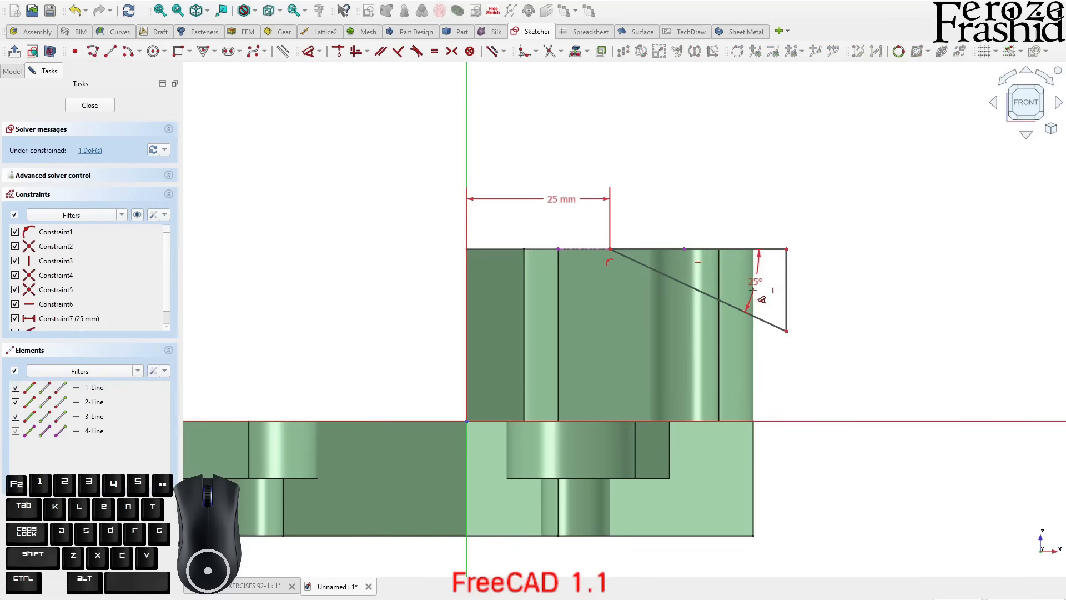
{"action": "mouse_move", "coordinate": [787, 277]}
{"action": "left_mouse_down"}
{"action": "mouse_move", "coordinate": [750, 286]}
{"action": "mouse_move", "coordinate": [814, 299]}
{"action": "left_mouse_up"}
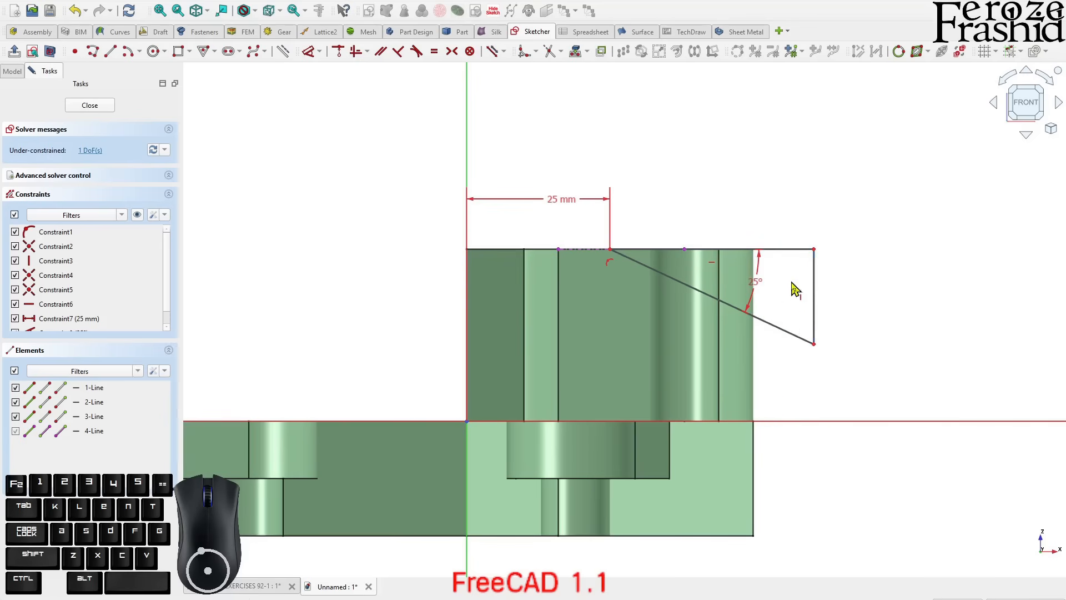
{"action": "left_click", "coordinate": [103, 109]}
Pocket the triangle sketch through the arm's outer end with a length of 50 mm, symmetric to the sketch plane
{"action": "mouse_move", "coordinate": [798, 316]}
{"action": "middle_mouse_down"}
{"action": "mouse_move", "coordinate": [767, 231]}
{"action": "mouse_move", "coordinate": [697, 277]}
{"action": "middle_mouse_up"}
{"action": "scroll", "coordinate": [593, 389], "scroll_direction": "down", "scroll_amount": 3}
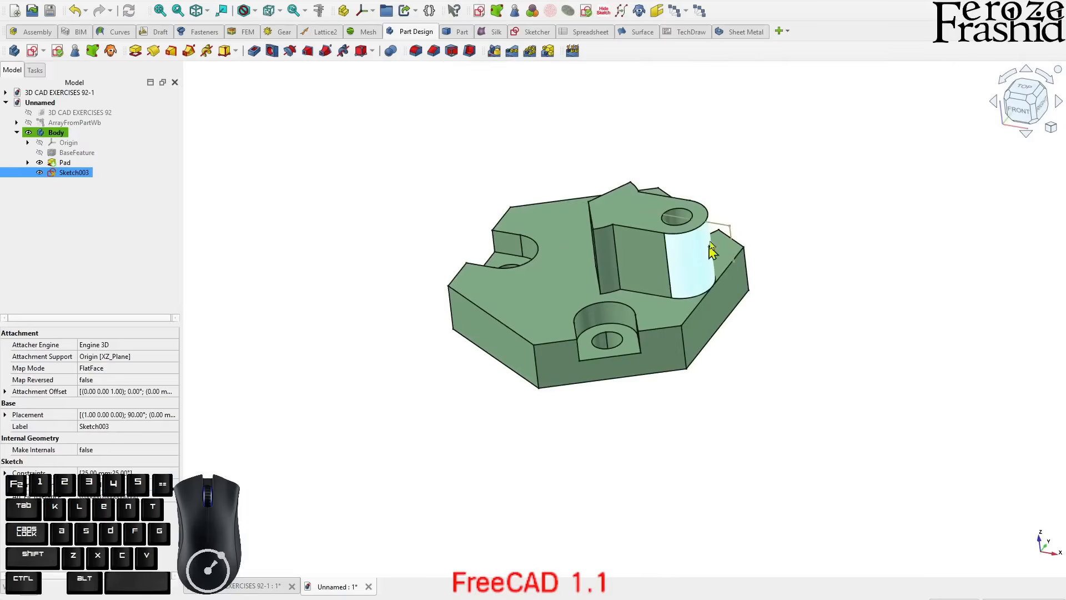
{"action": "scroll", "coordinate": [698, 240], "scroll_direction": "up", "scroll_amount": 3}
{"action": "left_click", "coordinate": [116, 228]}
{"action": "left_click", "coordinate": [74, 173]}
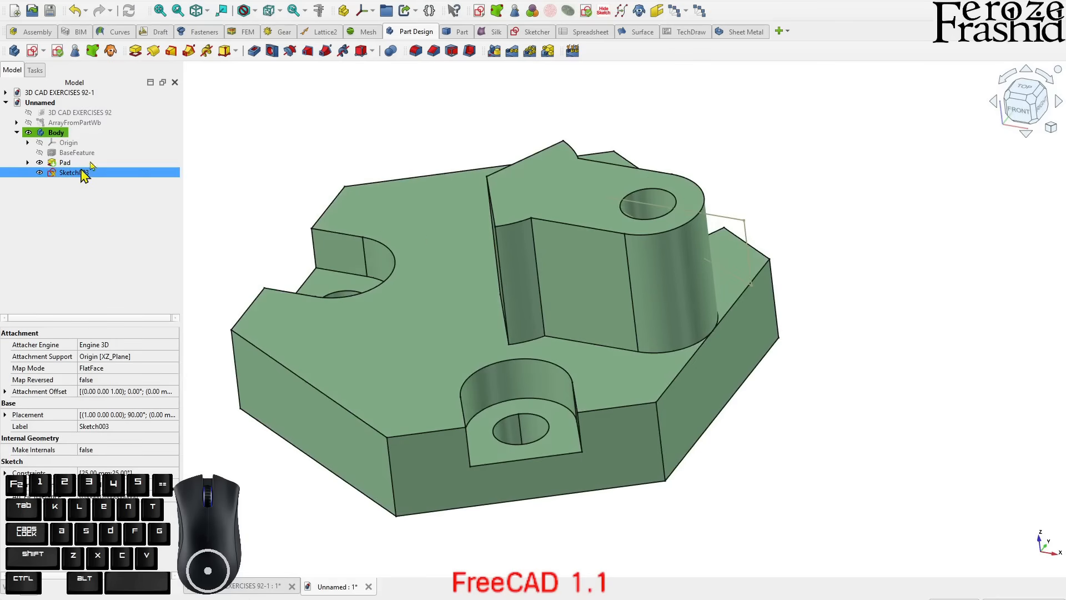
{"action": "left_click", "coordinate": [253, 51]}
{"action": "middle_click_drag", "start_coordinate": [818, 278], "coordinate": [740, 295]}
{"action": "middle_click_drag", "start_coordinate": [750, 200], "coordinate": [714, 209]}
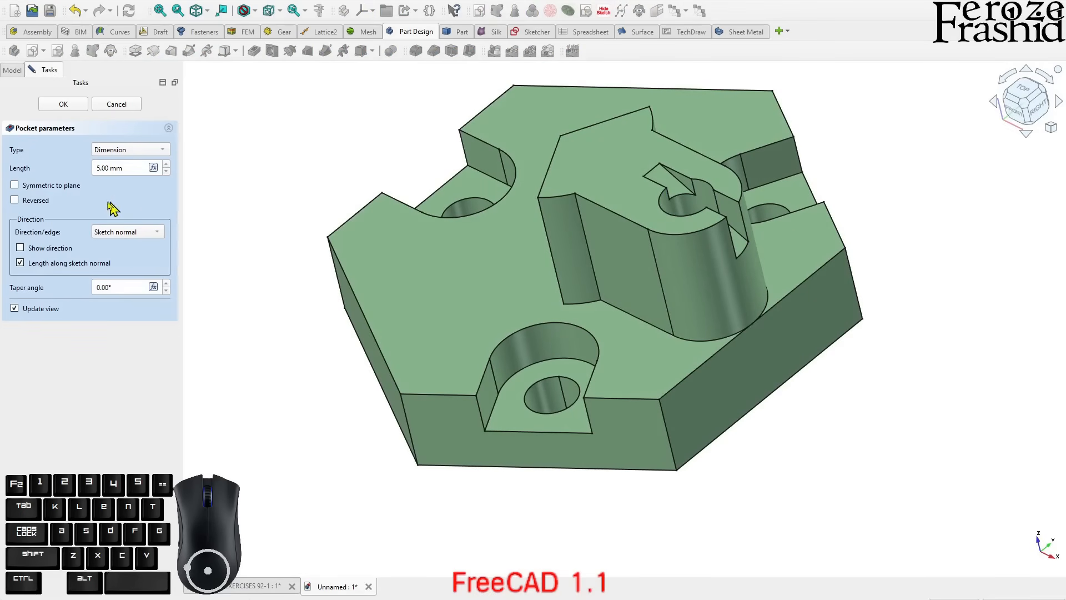
{"action": "left_click", "coordinate": [69, 188]}
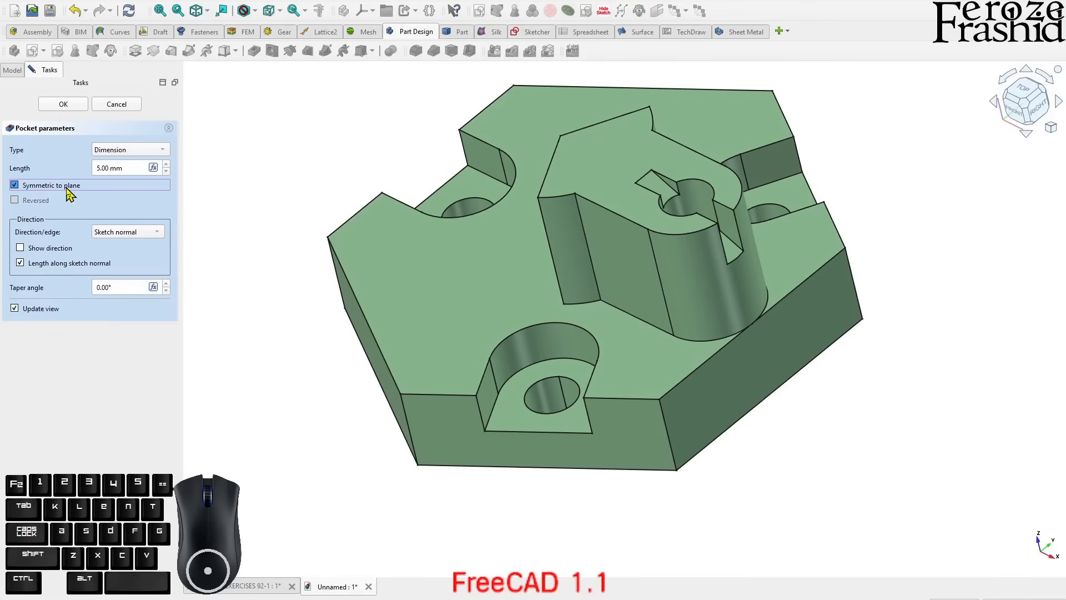
{"action": "left_click", "coordinate": [126, 151]}
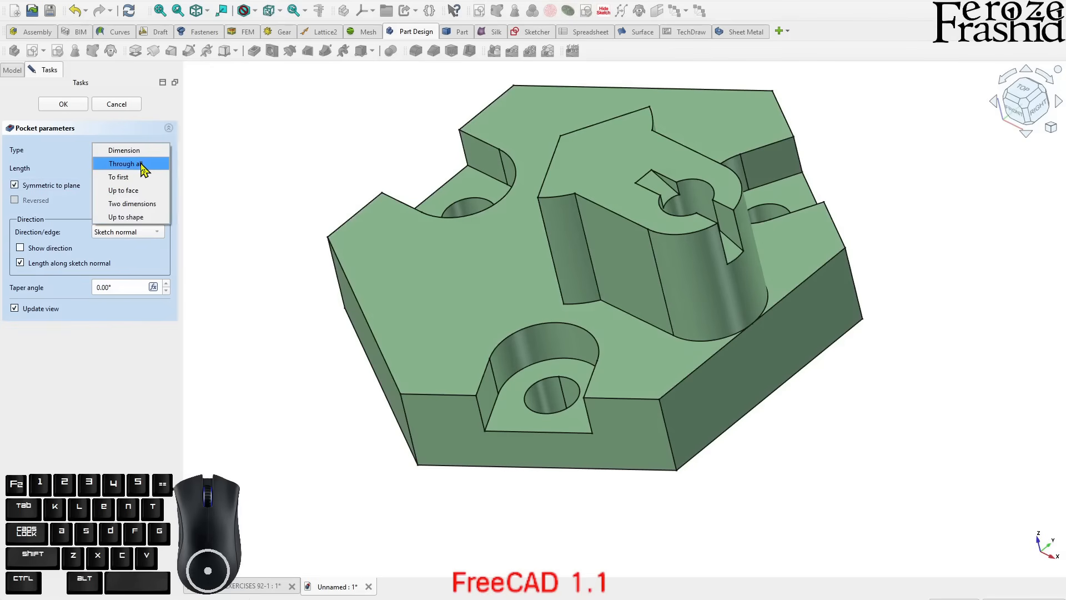
{"action": "left_click", "coordinate": [141, 154]}
{"action": "left_click_drag", "start_coordinate": [130, 166], "coordinate": [101, 167]}
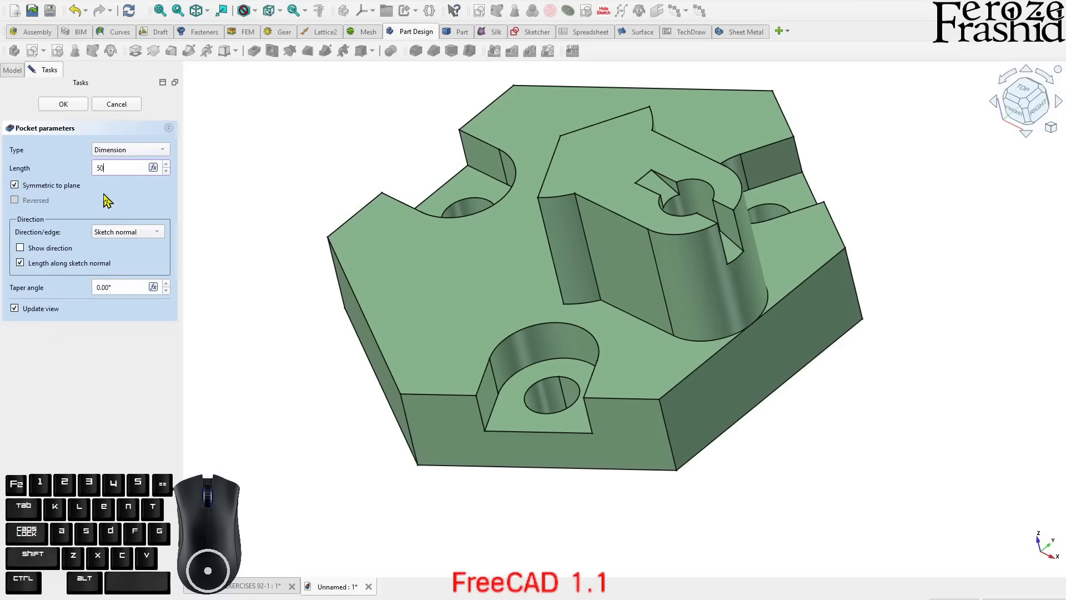
{"action": "left_click", "coordinate": [104, 194]}
{"action": "middle_click_drag", "start_coordinate": [672, 294], "coordinate": [793, 184]}
{"action": "middle_click_drag", "start_coordinate": [604, 349], "coordinate": [550, 350]}
{"action": "left_click", "coordinate": [78, 107]}
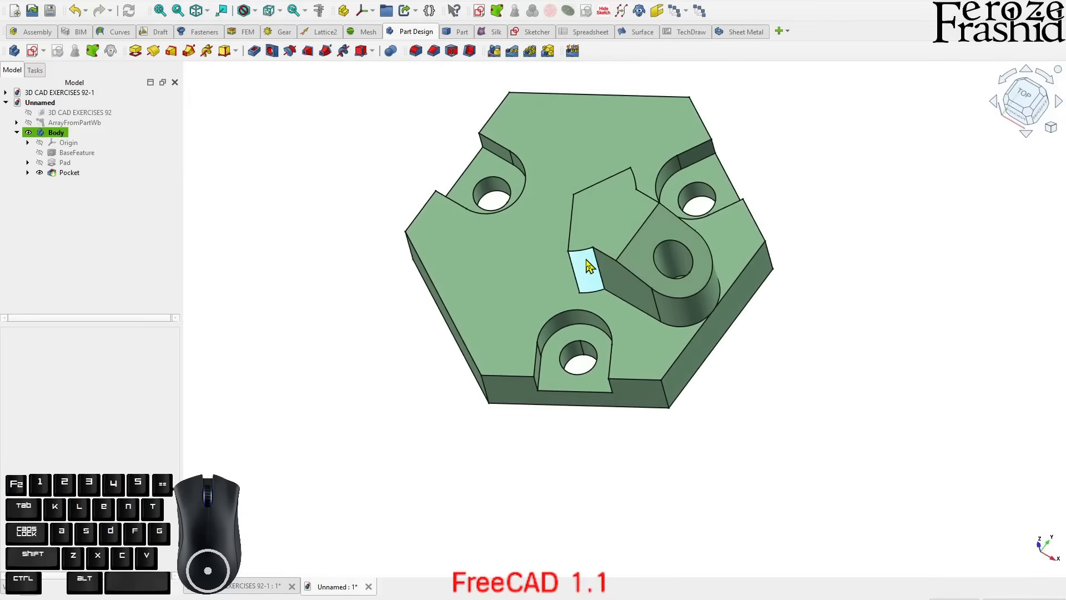
{"action": "left_click", "coordinate": [73, 174]}
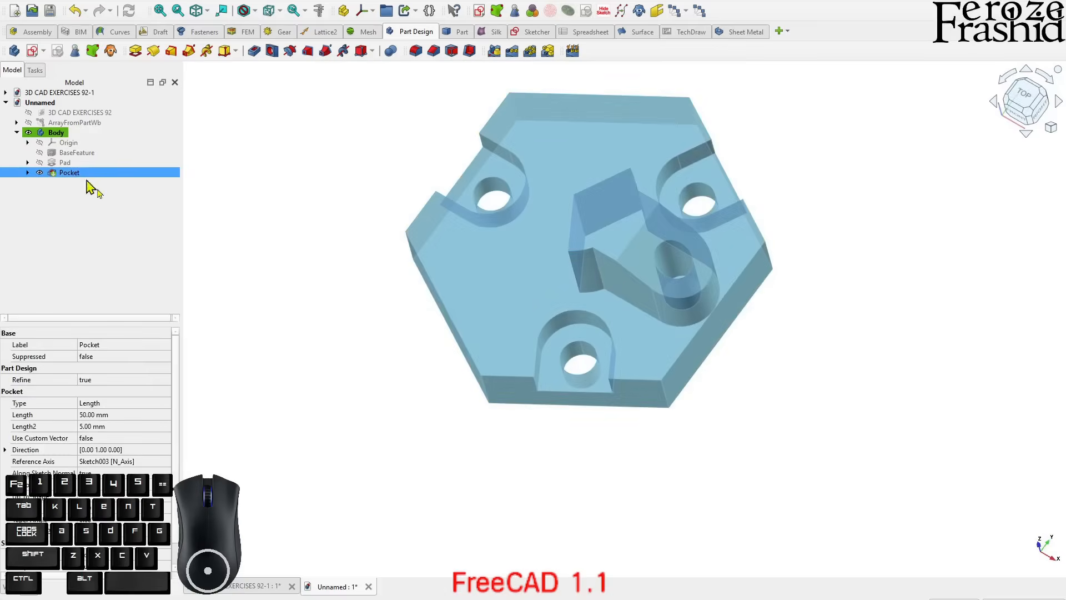
{"action": "left_click", "coordinate": [1026, 100]}
{"action": "left_click", "coordinate": [605, 410]}
{"action": "middle_click_drag", "start_coordinate": [604, 410], "coordinate": [405, 262]}
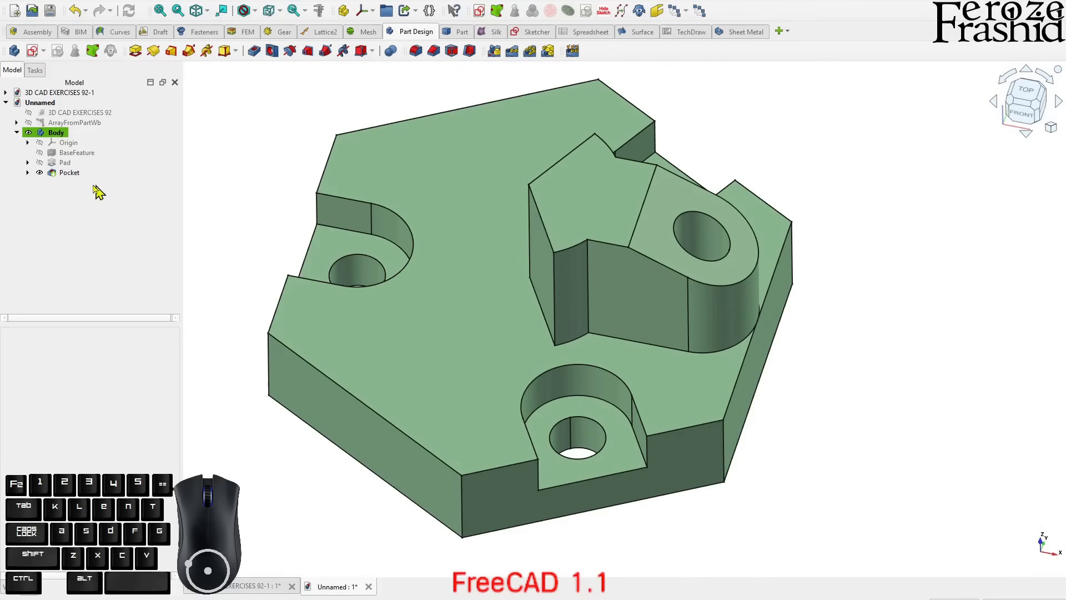
{"action": "left_click", "coordinate": [74, 156]}
{"action": "left_click", "coordinate": [74, 163]}
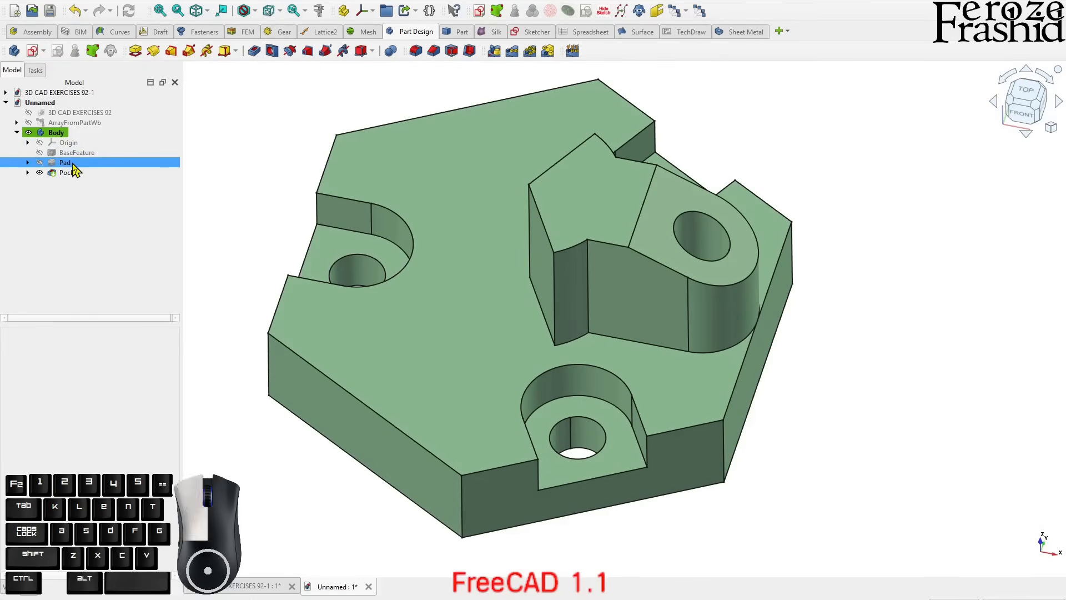
{"action": "left_click", "coordinate": [71, 173]}
{"action": "left_click", "coordinate": [75, 186]}
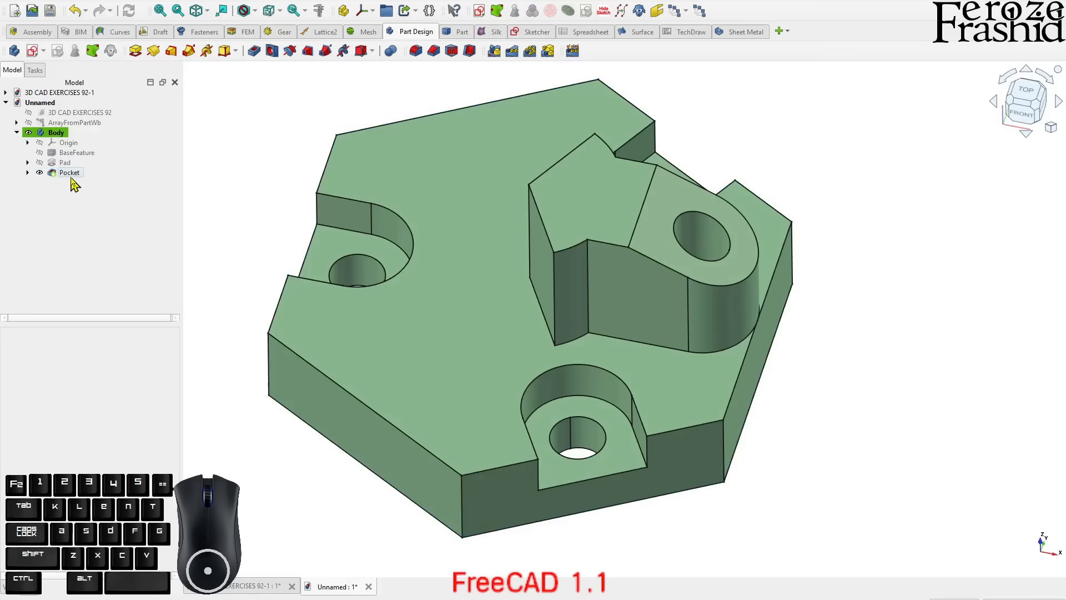
{"action": "left_click", "coordinate": [74, 155]}
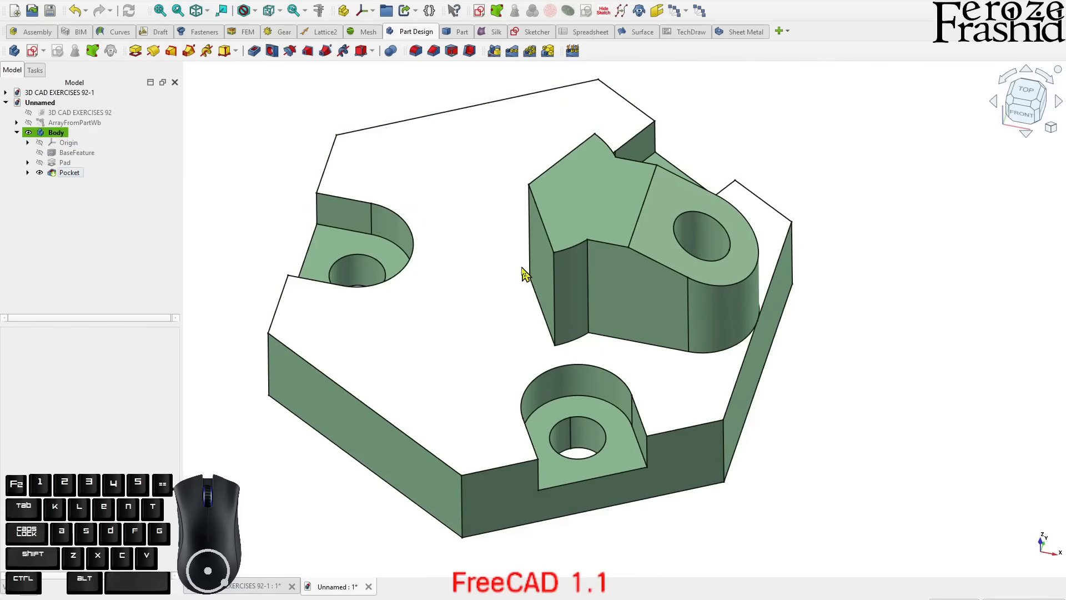
{"action": "left_click", "coordinate": [65, 164]}
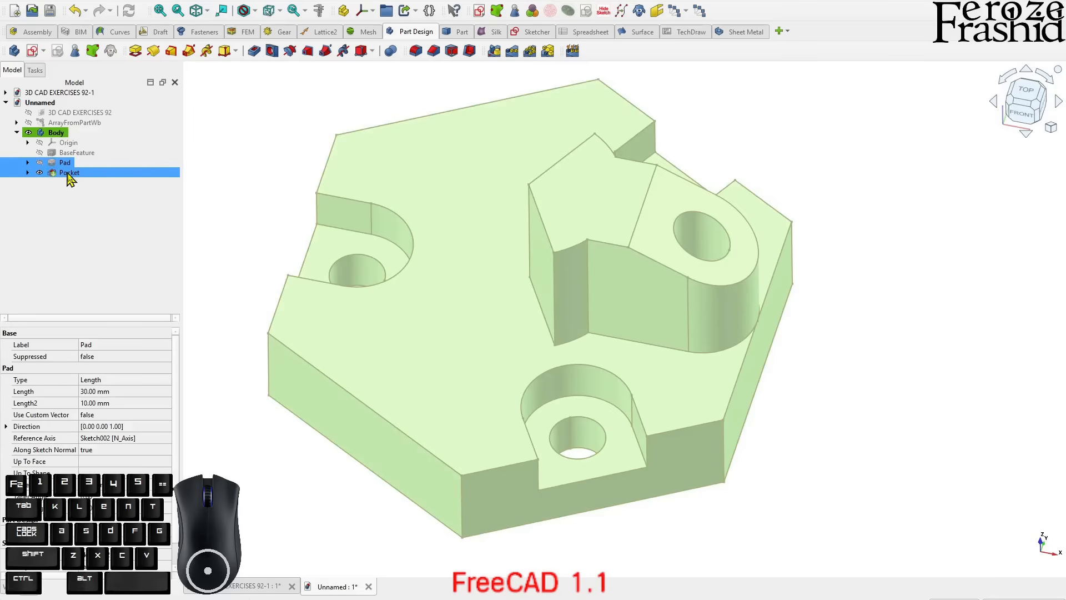
{"action": "left_click", "coordinate": [66, 173], "text": "ctrl"}
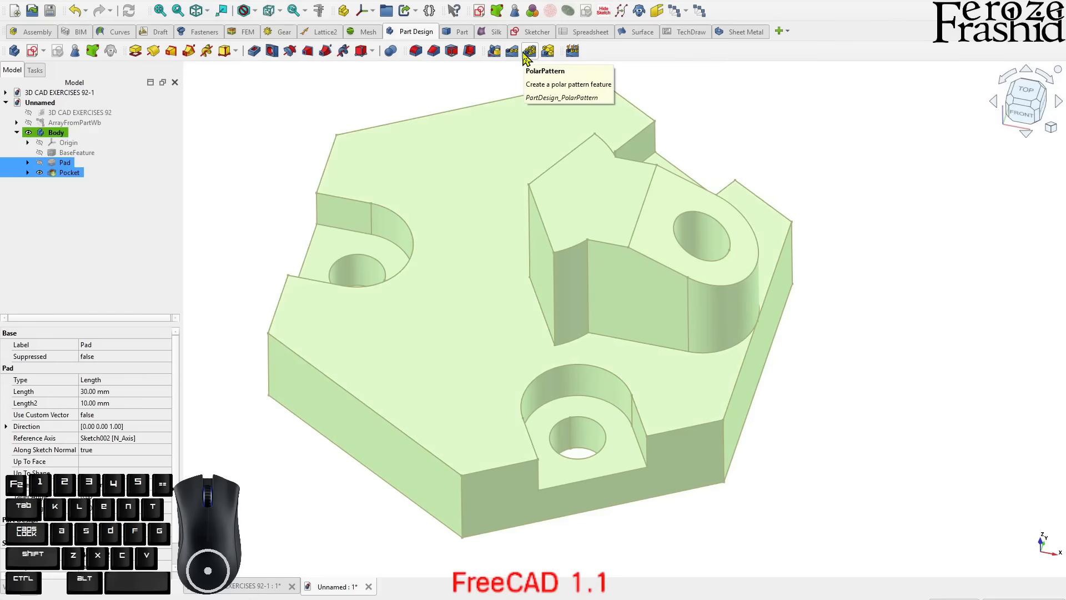
{"action": "left_click", "coordinate": [96, 198]}
Create a polar pattern of the arm's Pocket and Pad features with 3 occurrences
{"action": "left_click", "coordinate": [69, 175]}
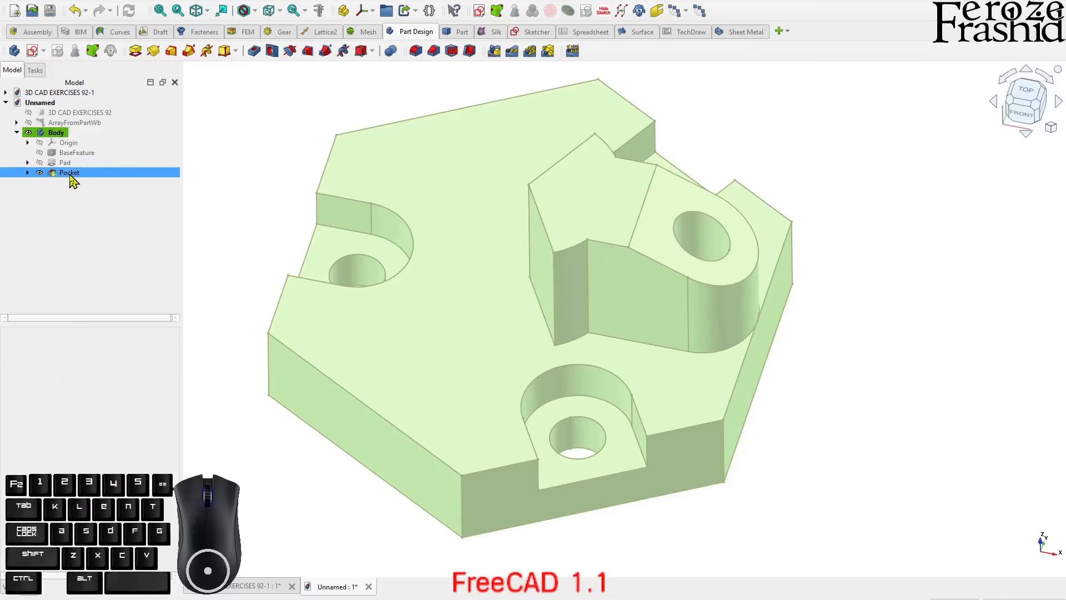
{"action": "left_click", "coordinate": [531, 54]}
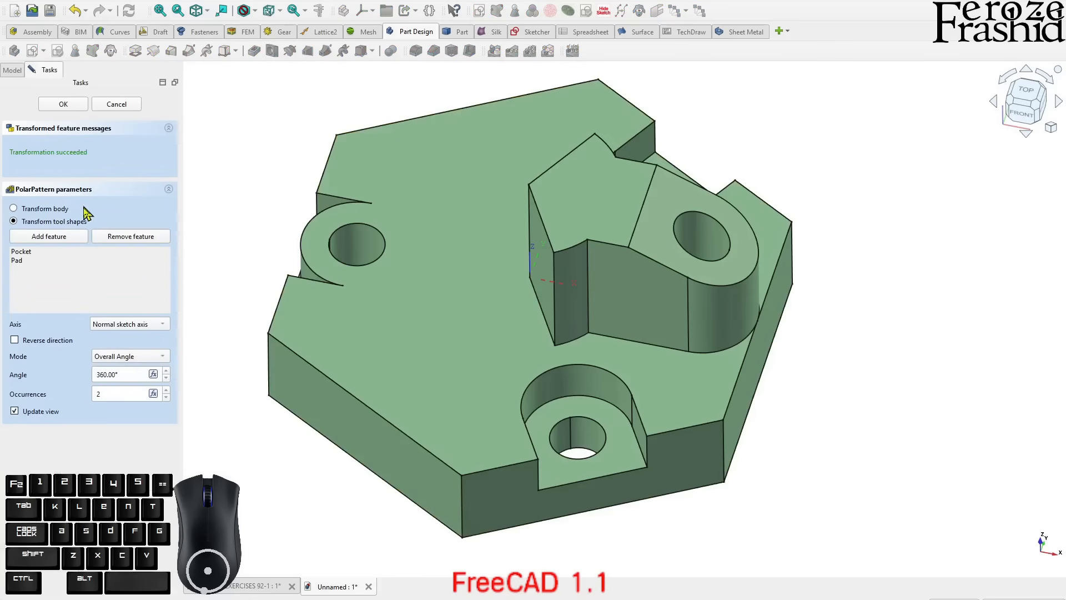
{"action": "left_click", "coordinate": [1025, 92]}
{"action": "scroll", "coordinate": [649, 413], "scroll_direction": "down", "scroll_amount": 2}
{"action": "middle_click_drag", "start_coordinate": [466, 302], "coordinate": [504, 198]}
{"action": "middle_click_drag", "start_coordinate": [511, 311], "coordinate": [466, 238]}
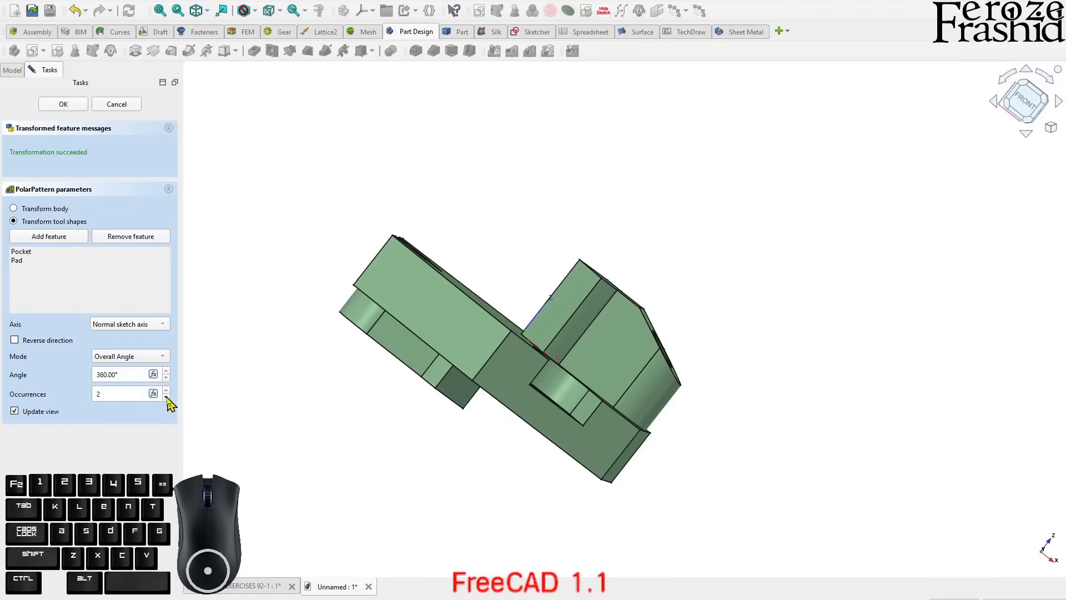
{"action": "middle_click_drag", "start_coordinate": [507, 378], "coordinate": [389, 372]}
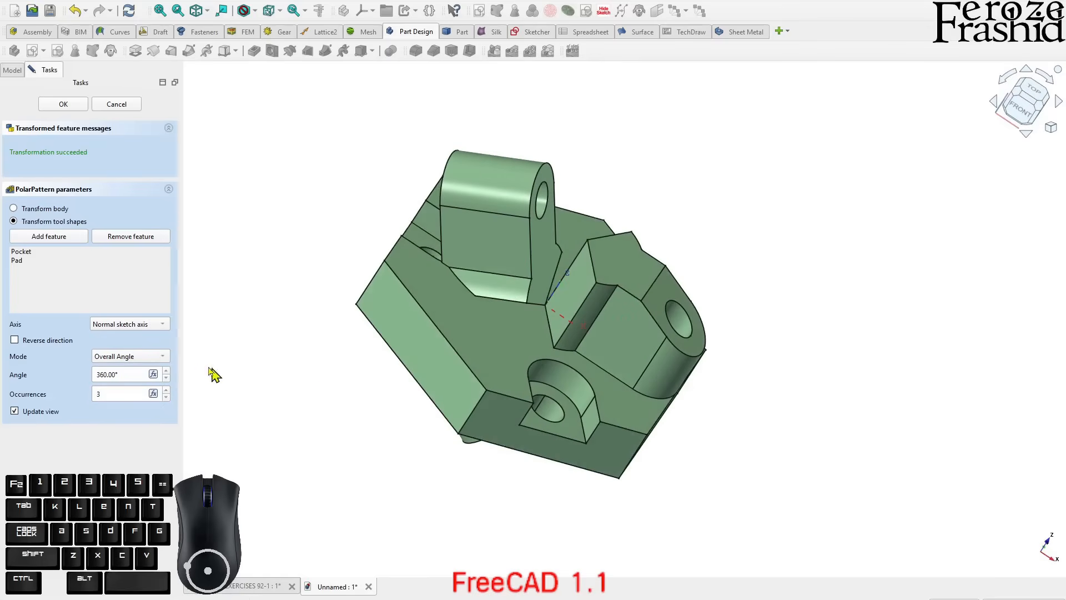
Set the polar pattern's rotation axis to the Base Z axis
{"action": "left_click", "coordinate": [132, 327]}
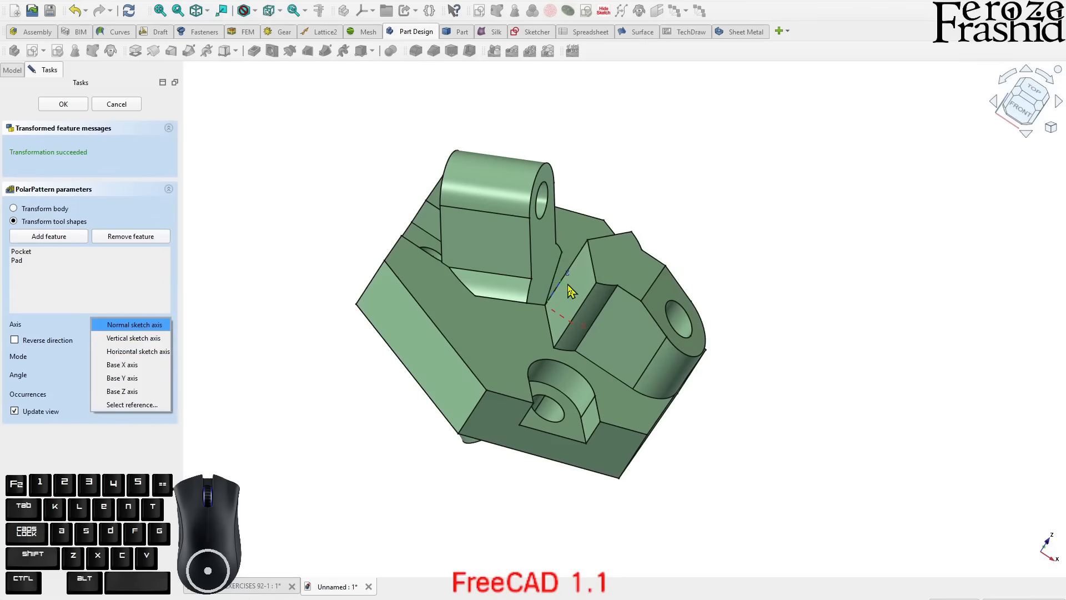
{"action": "left_click", "coordinate": [133, 391]}
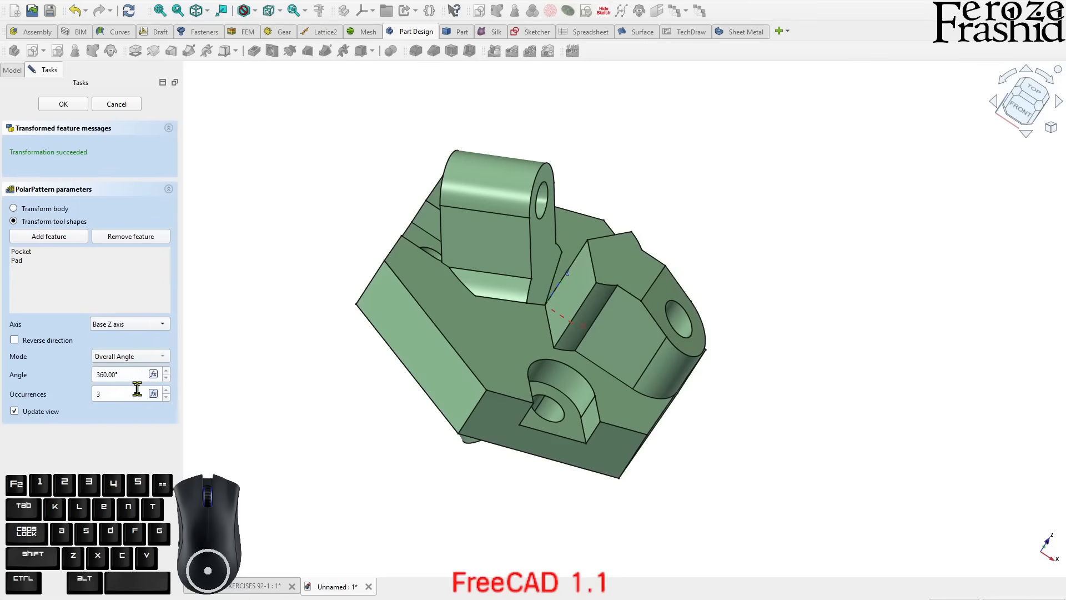
{"action": "middle_click_drag", "start_coordinate": [655, 281], "coordinate": [478, 376]}
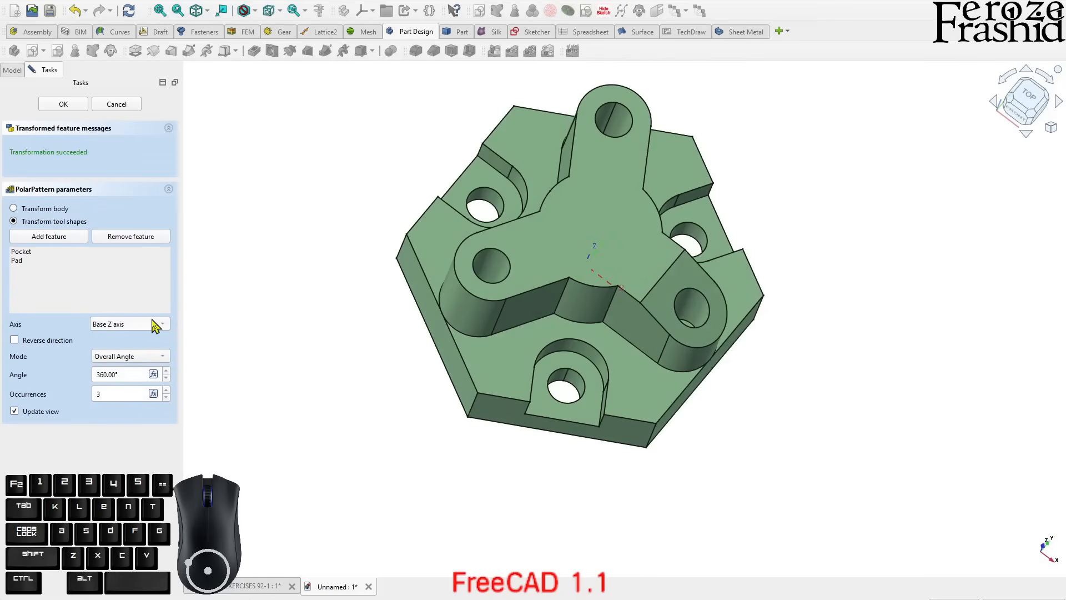
Switch the polar pattern from transforming the tool shapes to transforming the whole body and accept it
{"action": "left_click", "coordinate": [30, 261]}
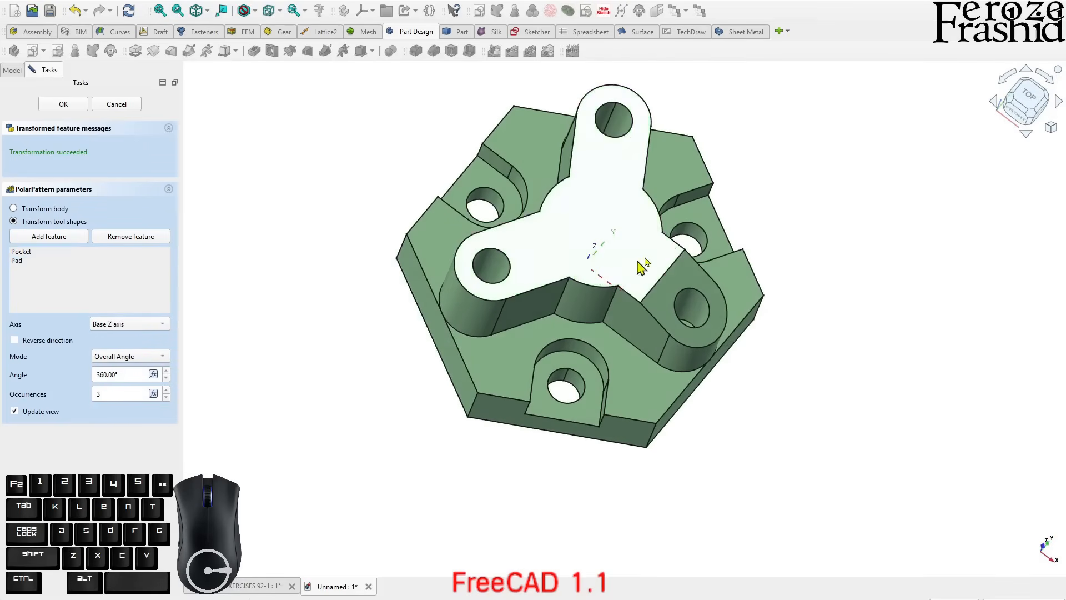
{"action": "middle_click_drag", "start_coordinate": [775, 366], "coordinate": [810, 304]}
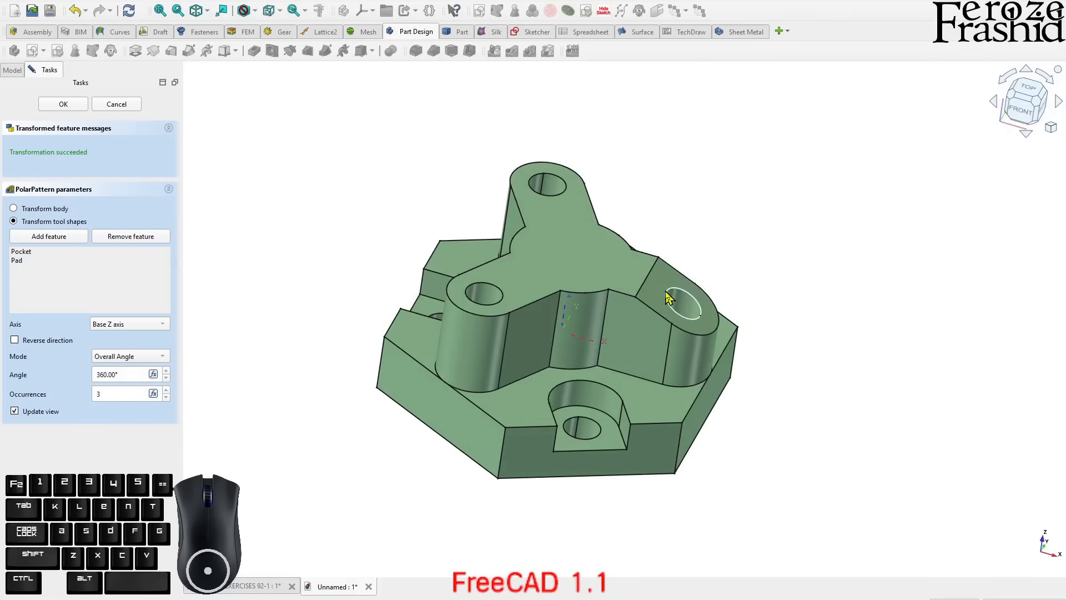
{"action": "middle_click_drag", "start_coordinate": [557, 258], "coordinate": [460, 201]}
{"action": "middle_click_drag", "start_coordinate": [481, 336], "coordinate": [350, 320]}
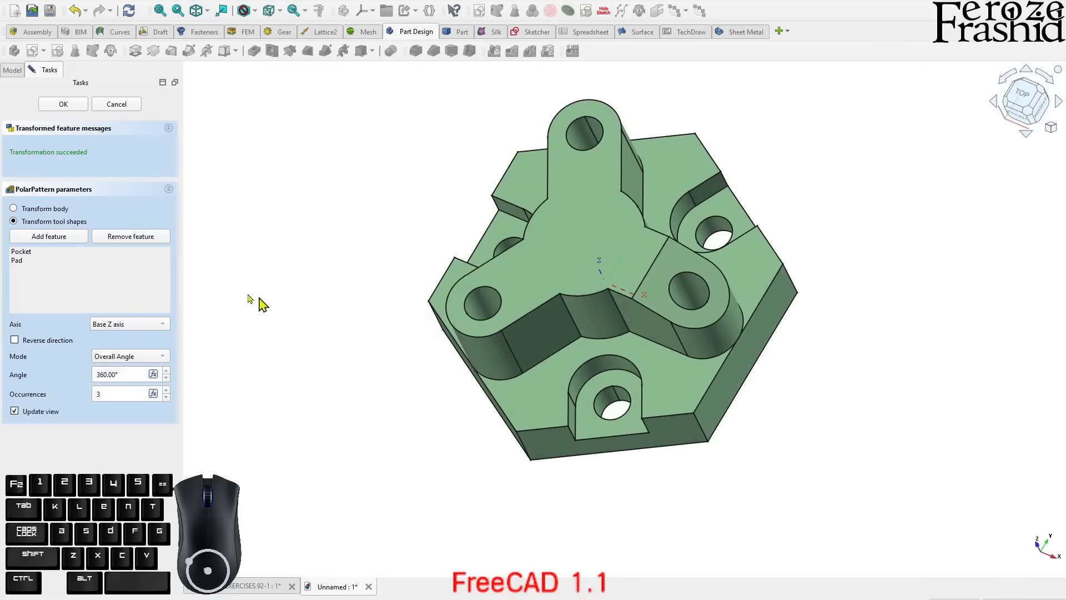
{"action": "left_click", "coordinate": [40, 210]}
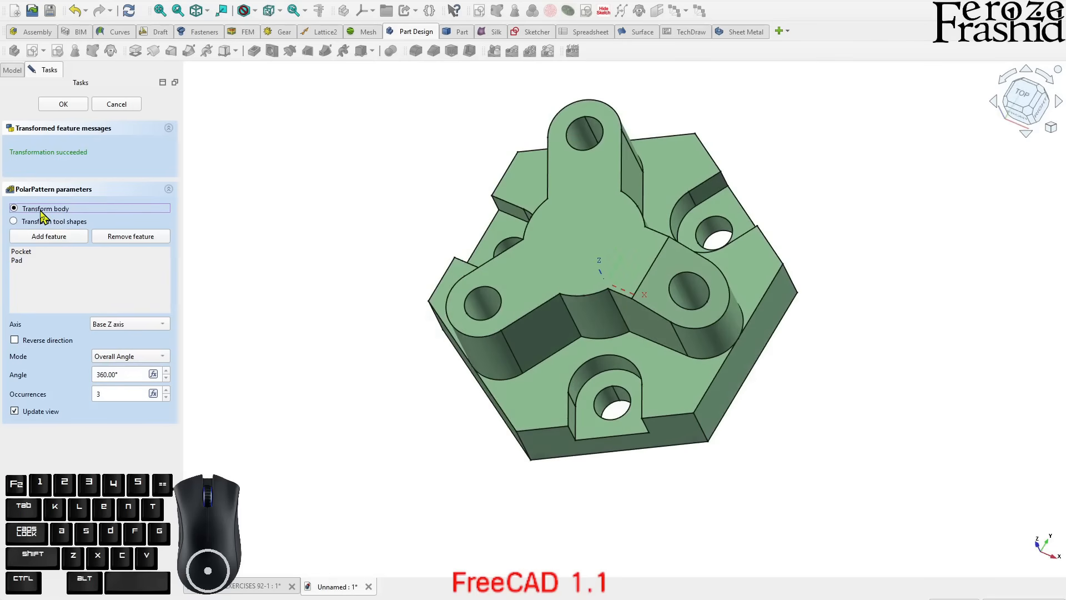
{"action": "middle_click_drag", "start_coordinate": [600, 308], "coordinate": [364, 255]}
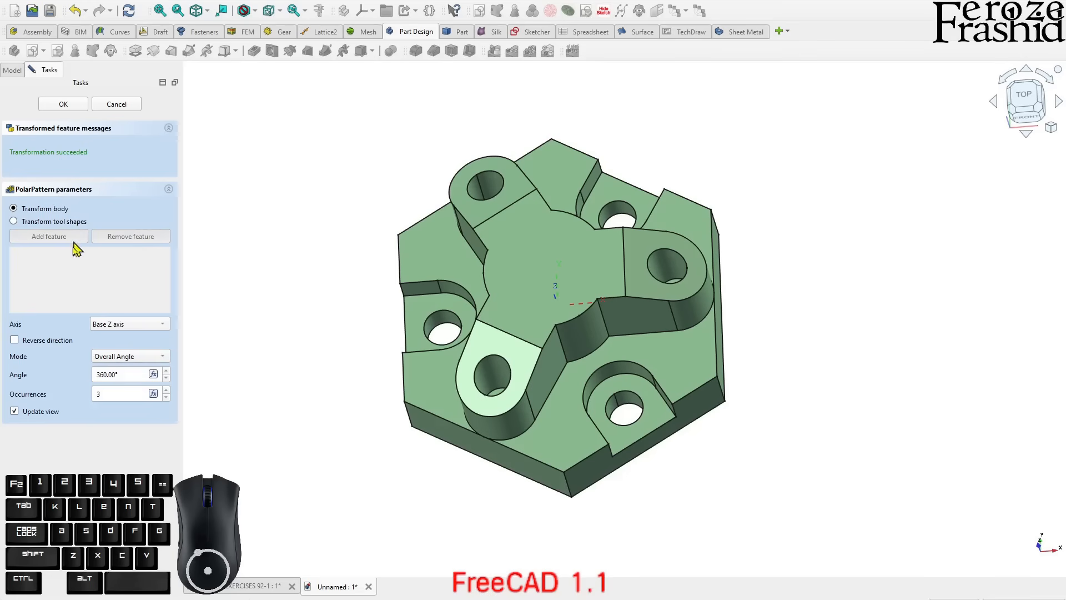
{"action": "middle_click_drag", "start_coordinate": [422, 288], "coordinate": [639, 311]}
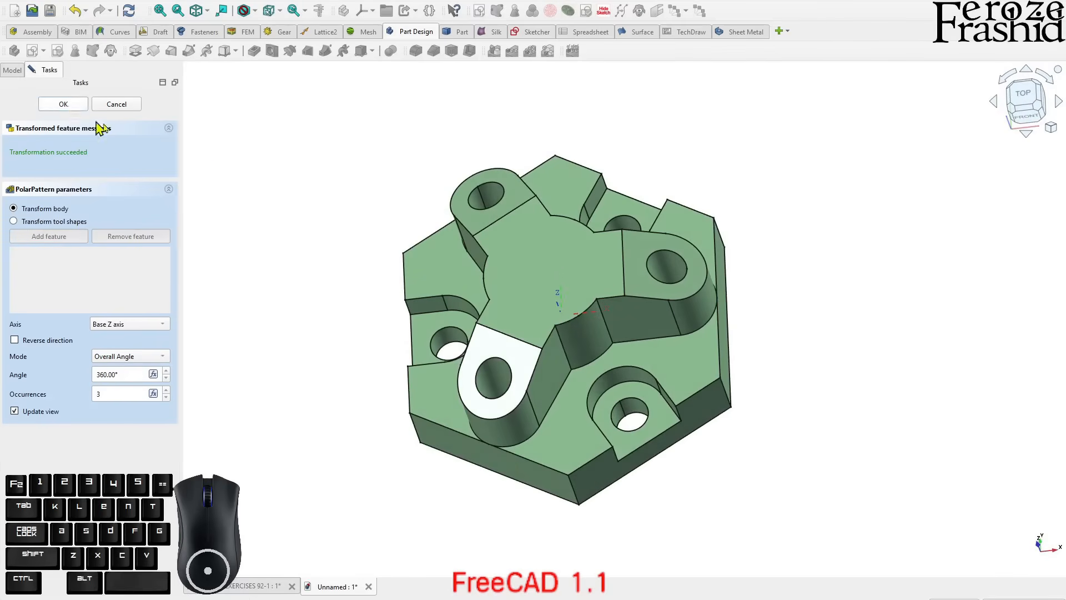
{"action": "left_click", "coordinate": [63, 104]}
Examine the patterned part's three sloped arms and hexagonal base from several angles
{"action": "middle_click_drag", "start_coordinate": [566, 321], "coordinate": [608, 317]}
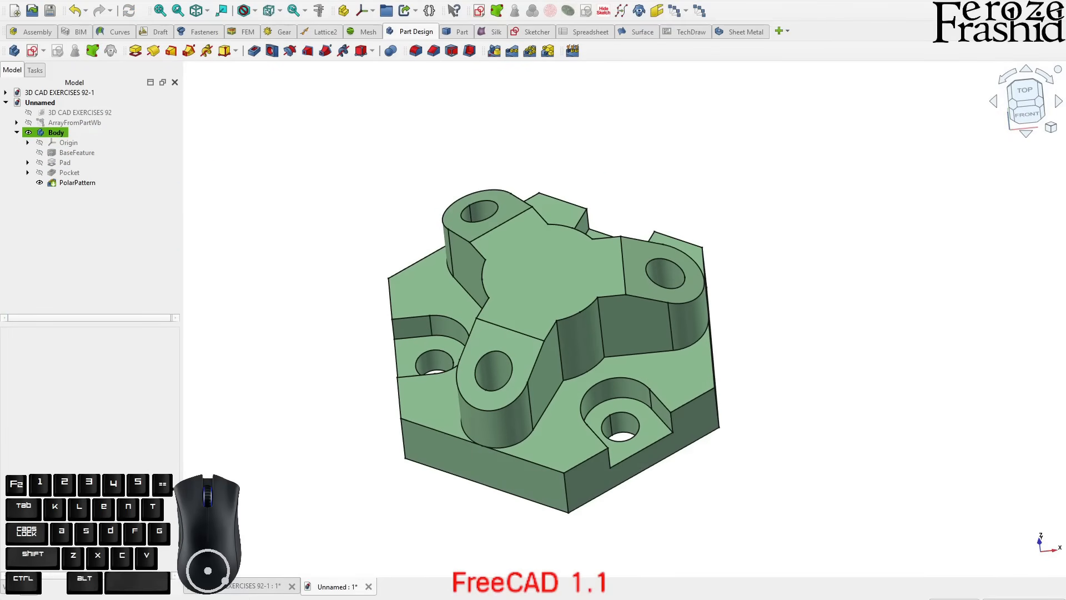
{"action": "middle_click_drag", "start_coordinate": [611, 416], "coordinate": [543, 394]}
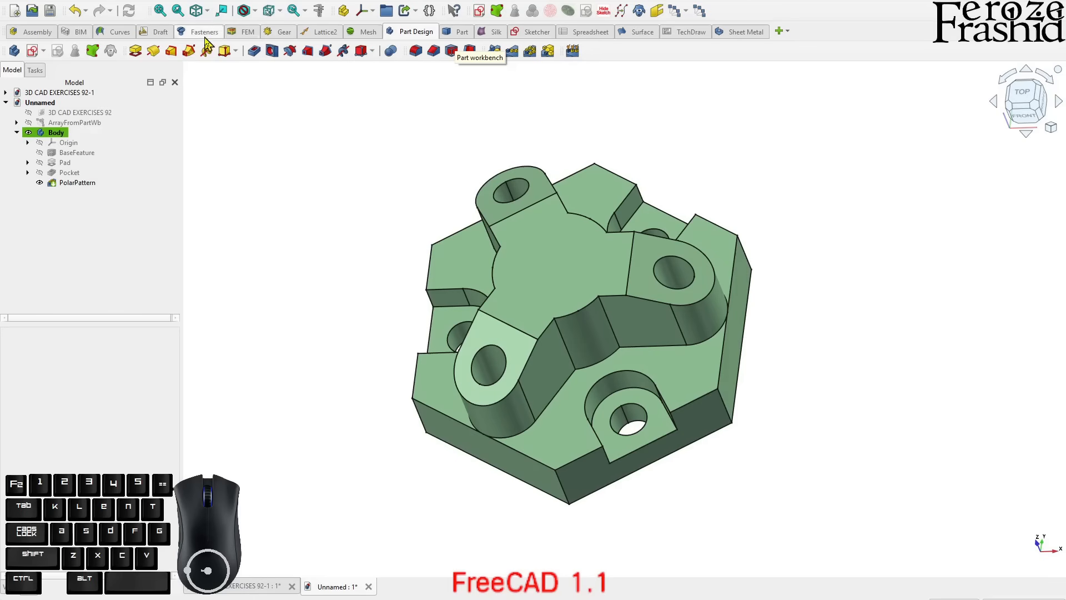
{"action": "middle_click_drag", "start_coordinate": [423, 266], "coordinate": [468, 229]}
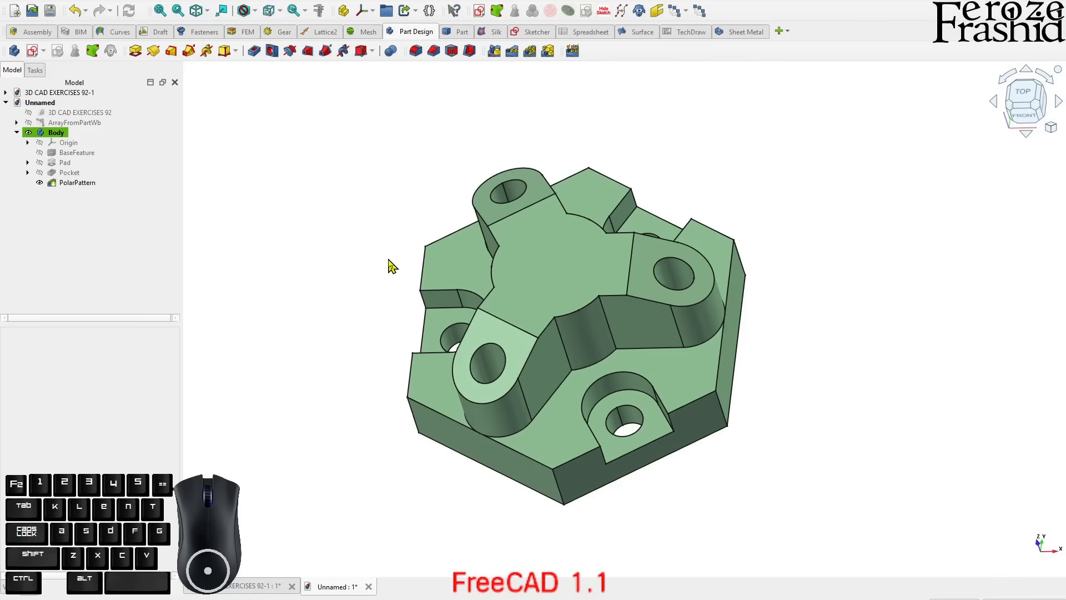
{"action": "middle_click_drag", "start_coordinate": [459, 268], "coordinate": [488, 308]}
{"action": "scroll", "coordinate": [489, 311], "scroll_direction": "down", "scroll_amount": 2}
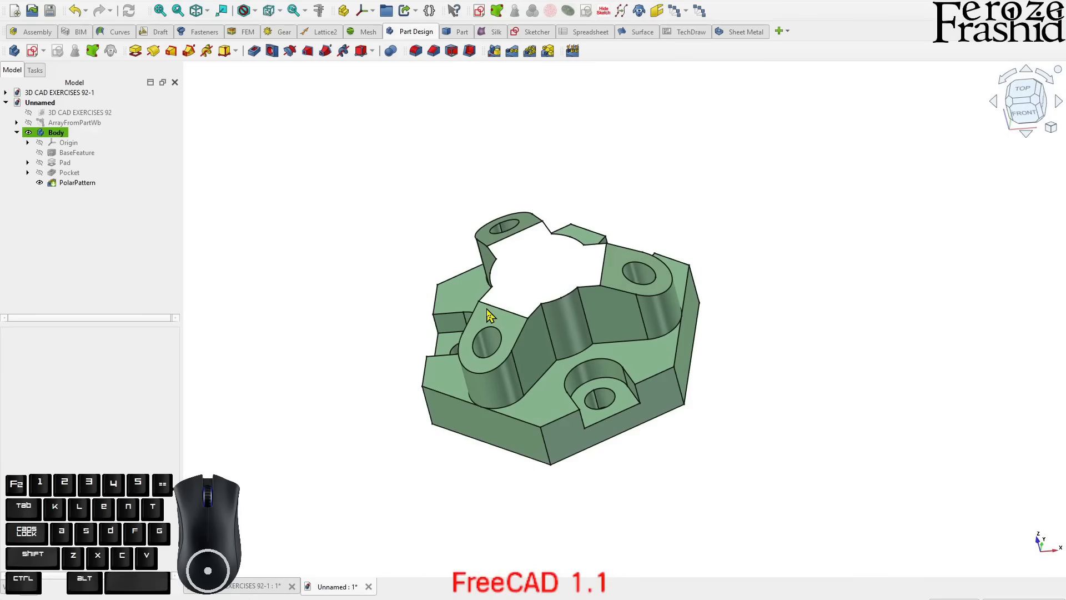
{"action": "middle_click_drag", "start_coordinate": [650, 448], "coordinate": [616, 472]}
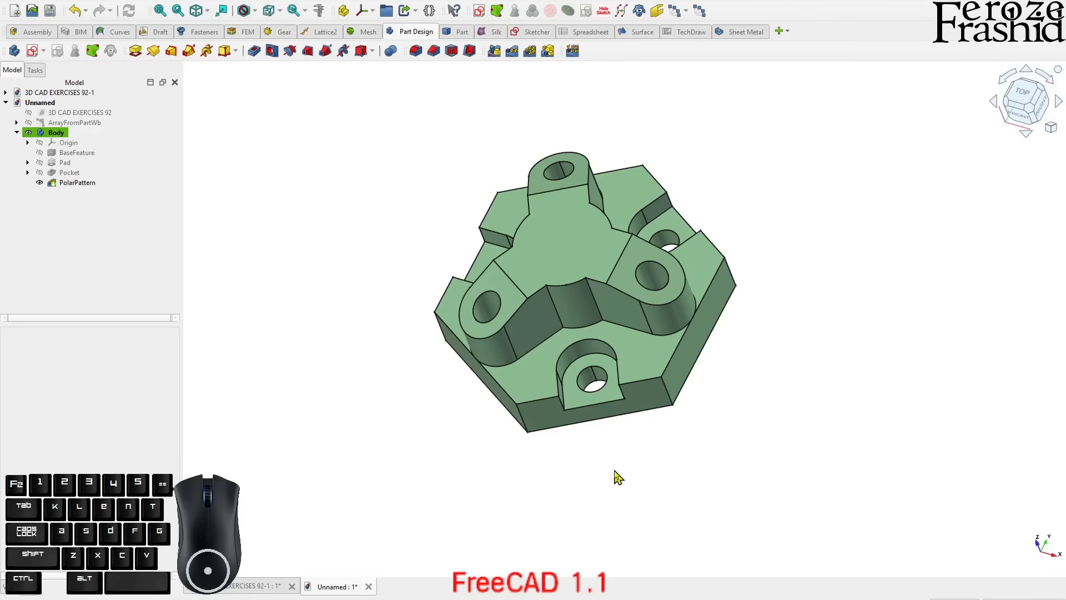
{"action": "middle_click_drag", "start_coordinate": [618, 478], "coordinate": [660, 357]}
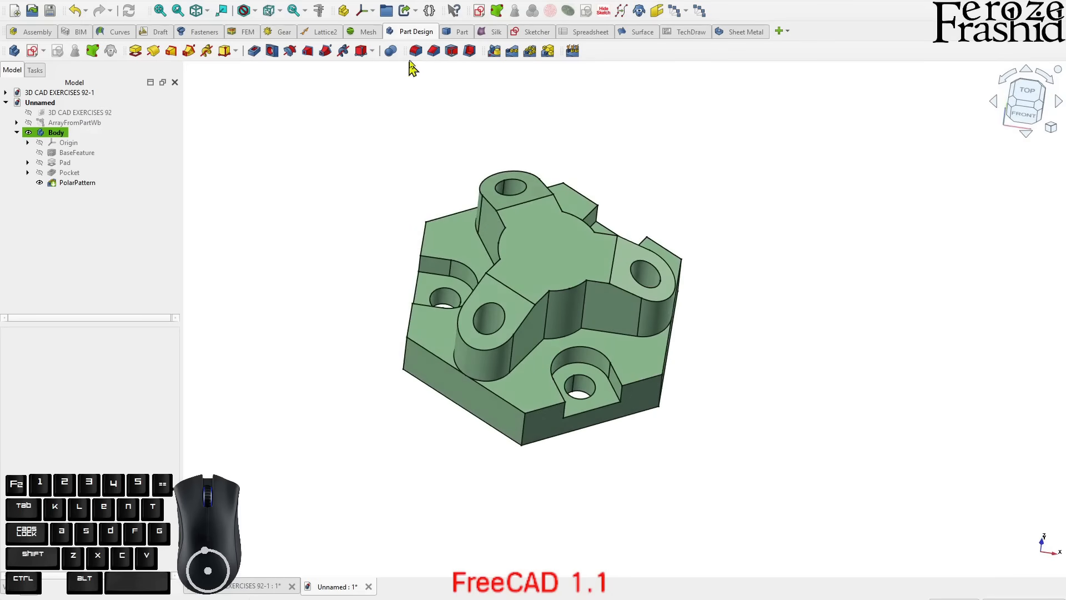
Examine the body's BaseFeature and its source ArrayFromPartWb object, including their properties, and view the finished part
{"action": "left_click", "coordinate": [91, 154]}
{"action": "left_click", "coordinate": [91, 154]}
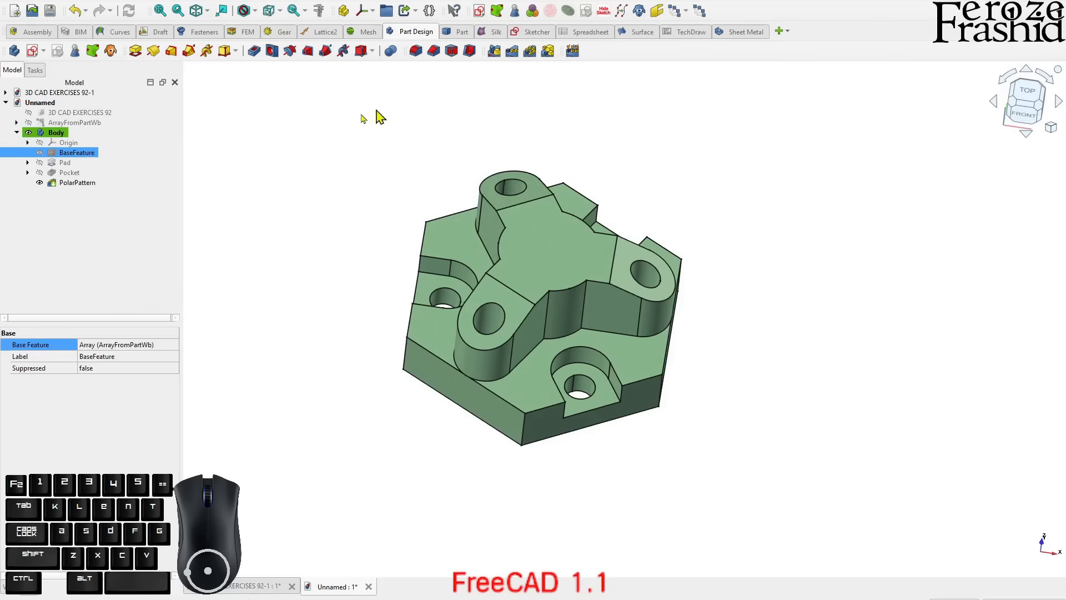
{"action": "middle_click_drag", "start_coordinate": [443, 269], "coordinate": [448, 301]}
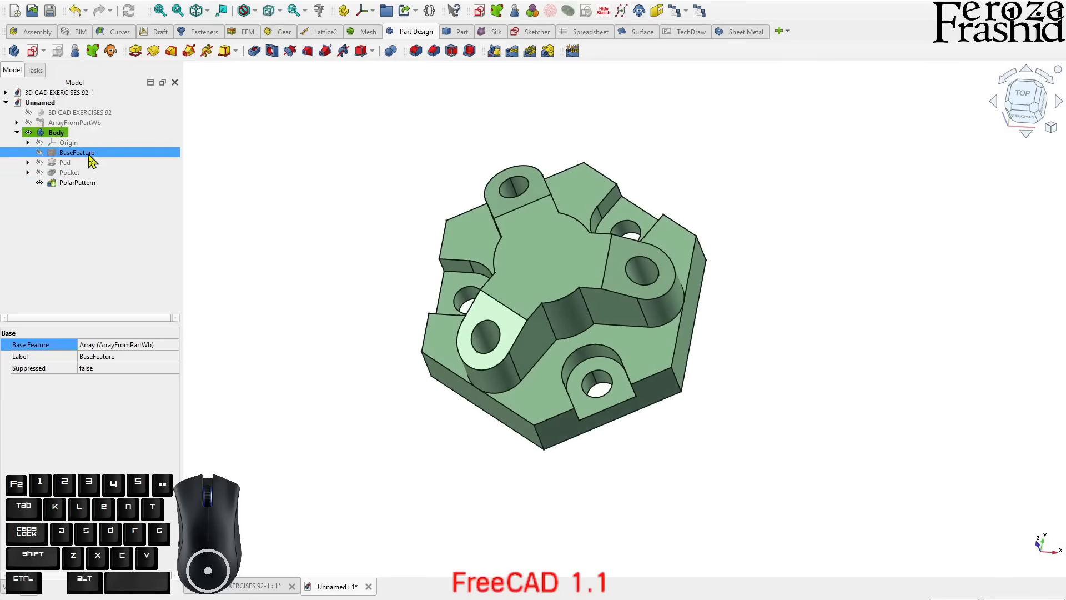
{"action": "key", "text": "0"}
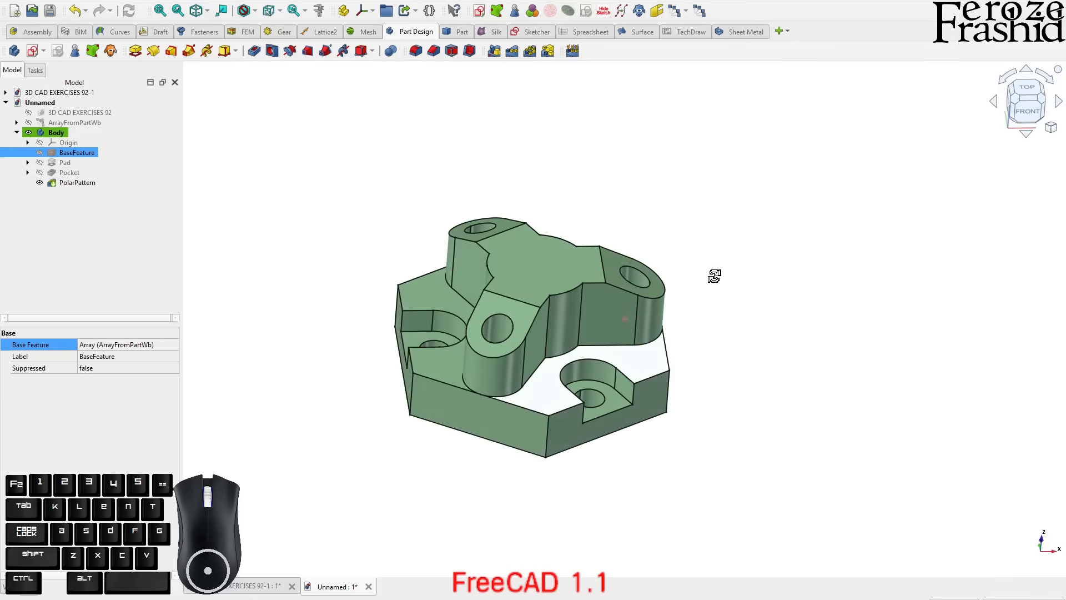
{"action": "middle_click_drag", "start_coordinate": [656, 318], "coordinate": [668, 351]}
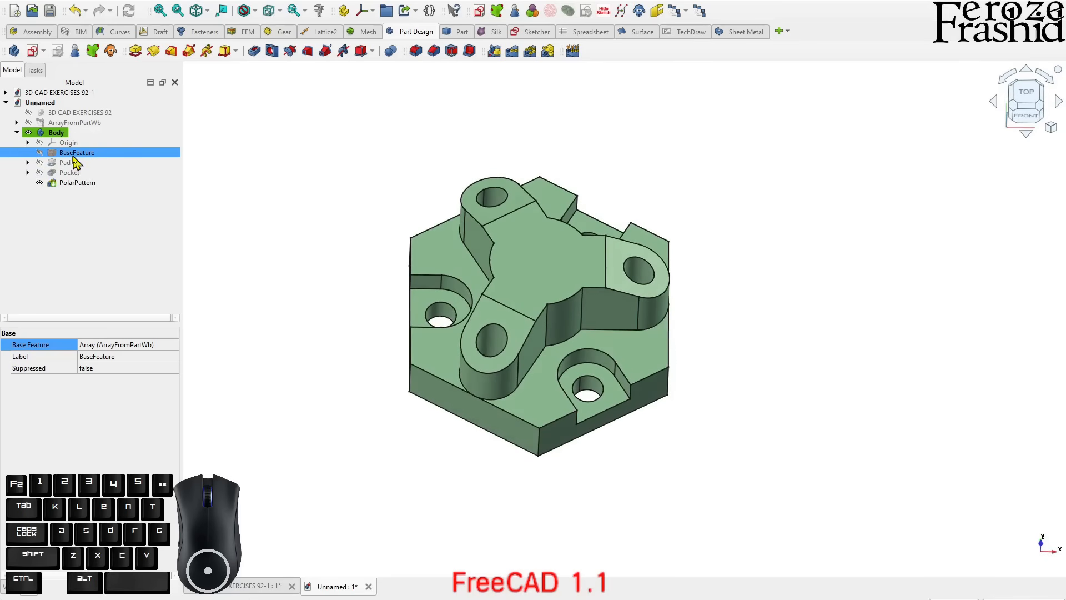
{"action": "left_click", "coordinate": [78, 123]}
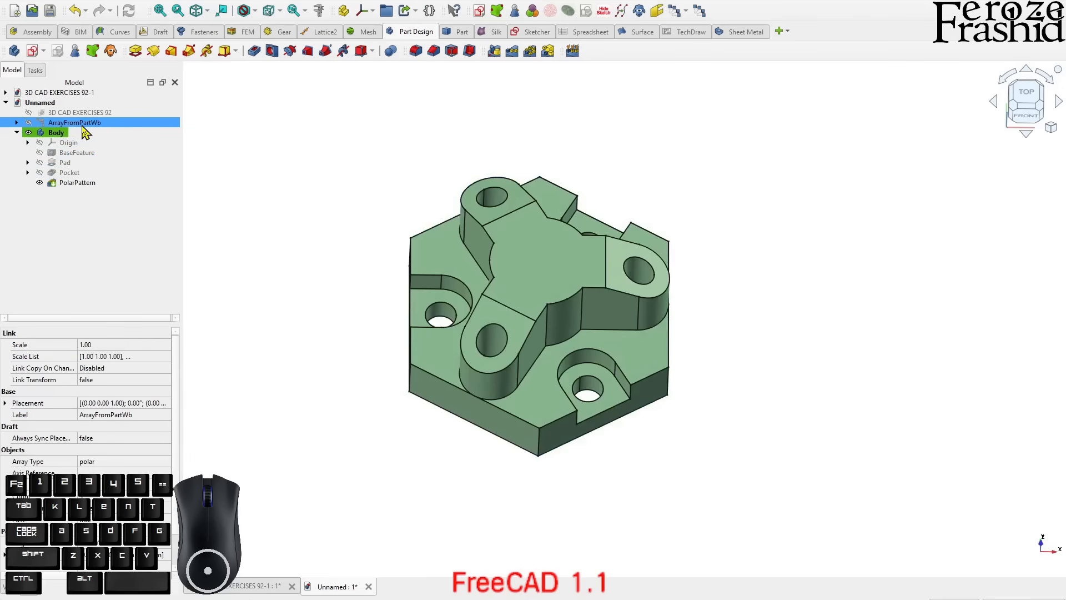
{"action": "left_click", "coordinate": [78, 153]}
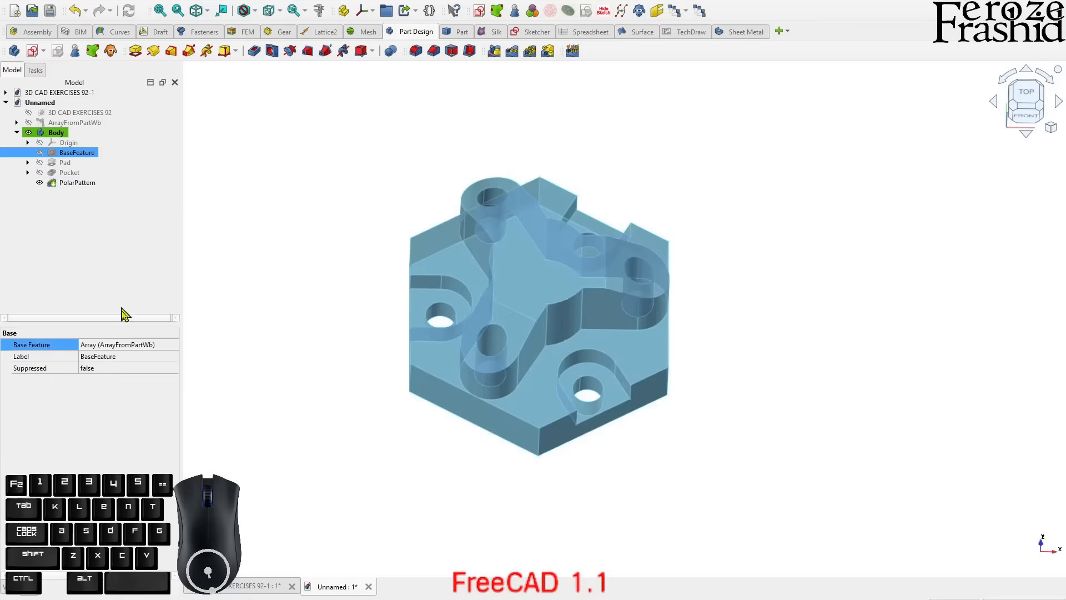
{"action": "left_click", "coordinate": [110, 349]}
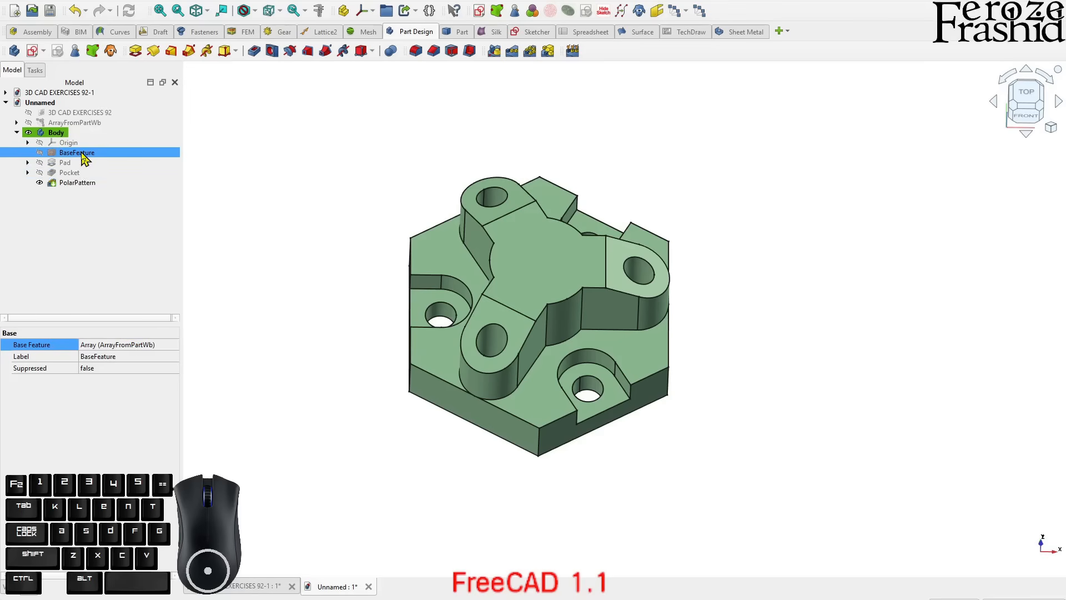
{"action": "middle_click_drag", "start_coordinate": [434, 334], "coordinate": [476, 306]}
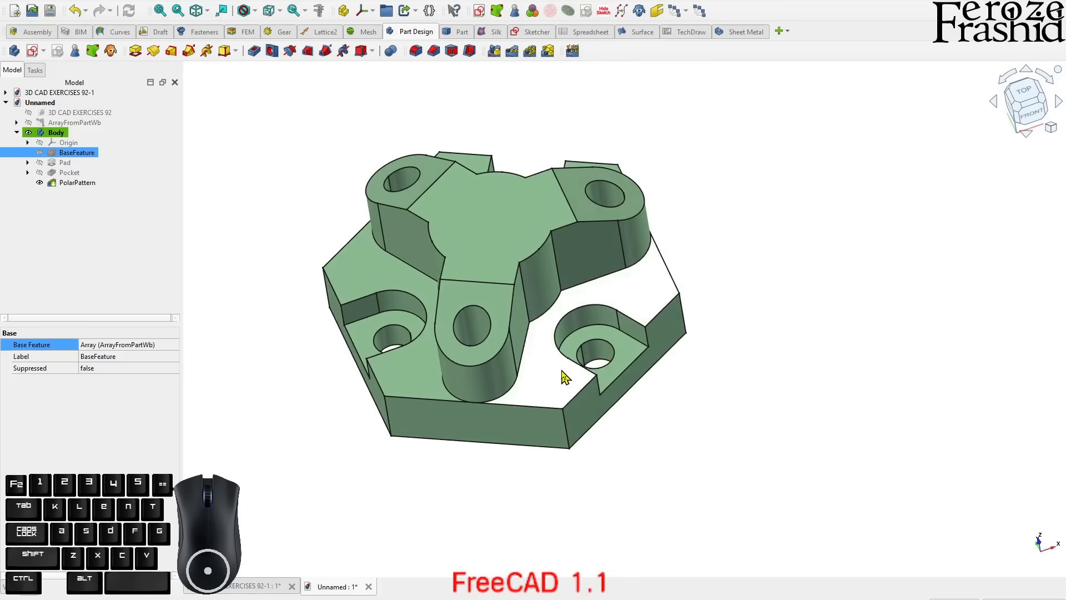
{"action": "middle_click_drag", "start_coordinate": [599, 439], "coordinate": [574, 452]}
{"action": "scroll", "coordinate": [483, 465], "scroll_direction": "down", "scroll_amount": 1}
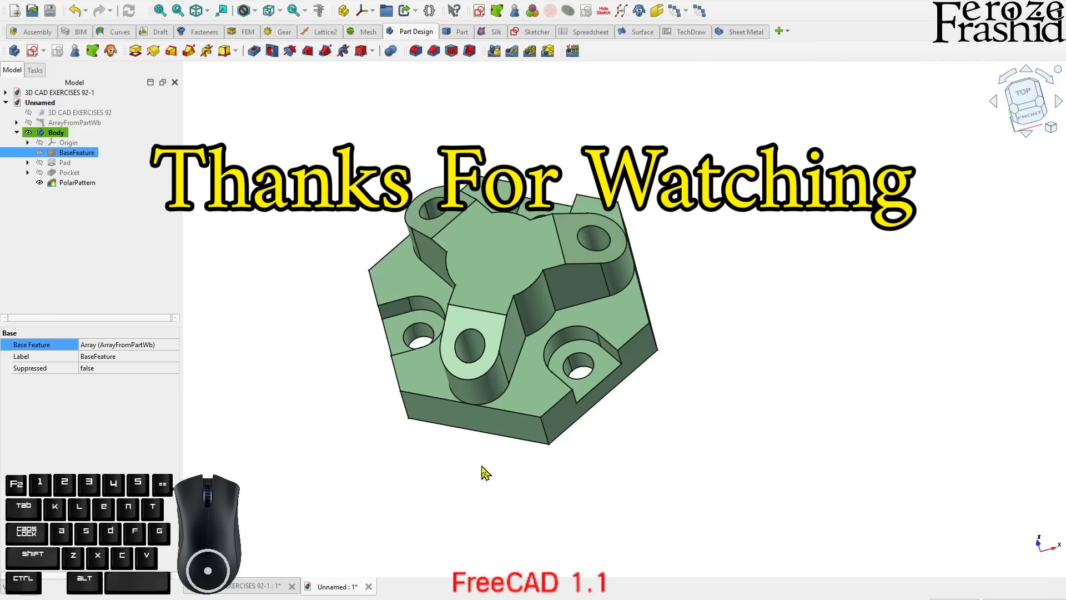